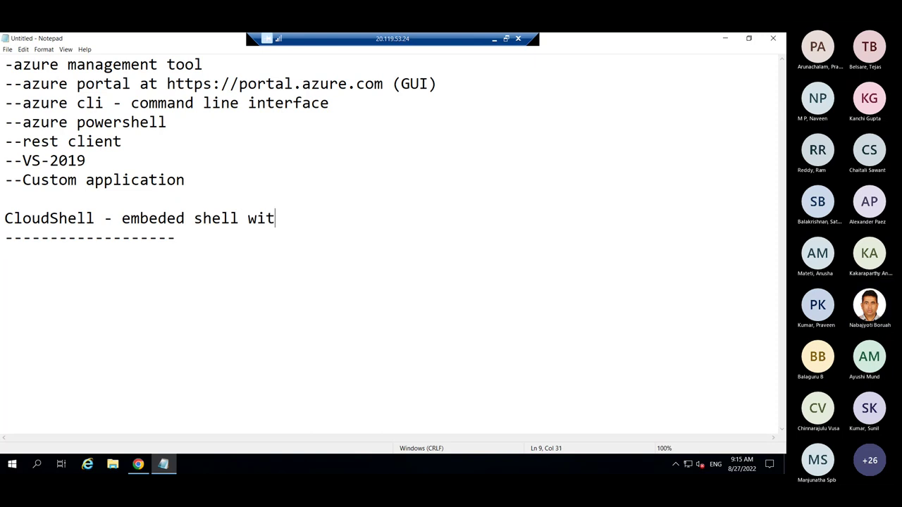
- Complete the CloudShell heading as "embeded shell within the portal" and extend its dashed underline to the heading's full length
{"action": "type", "text": "hin the portal"}
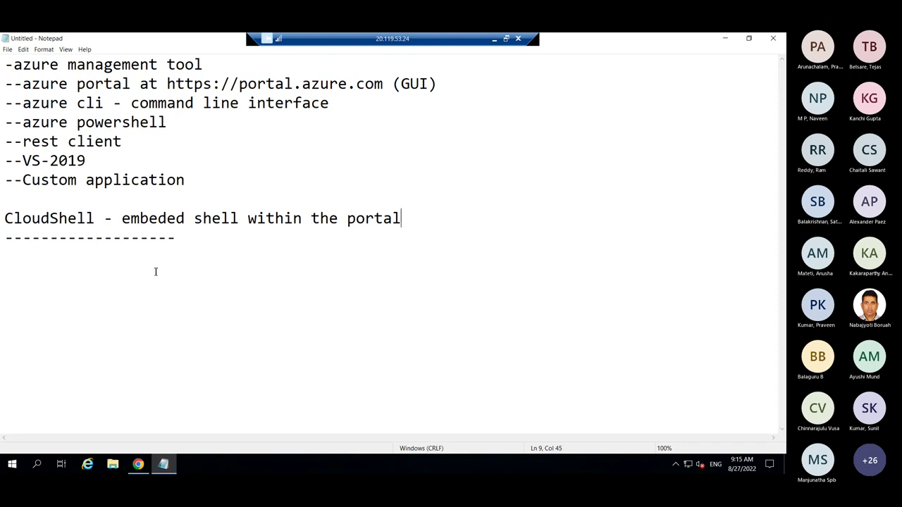
{"action": "left_click", "coordinate": [184, 238]}
{"action": "type", "text": "-------------------------"}
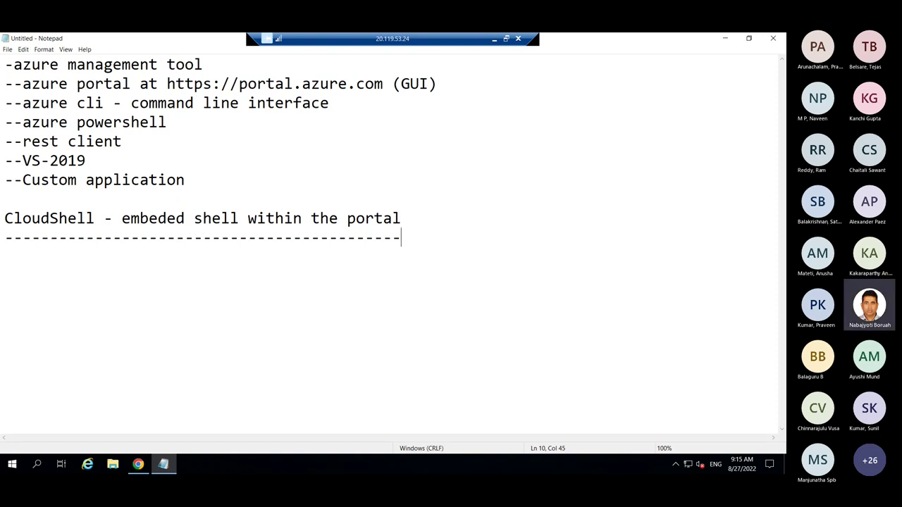
- Switch to Chrome and review the AZ-204 Lab 01 page's installed applications list, architecture diagram and introduction
{"action": "left_click", "coordinate": [139, 464]}
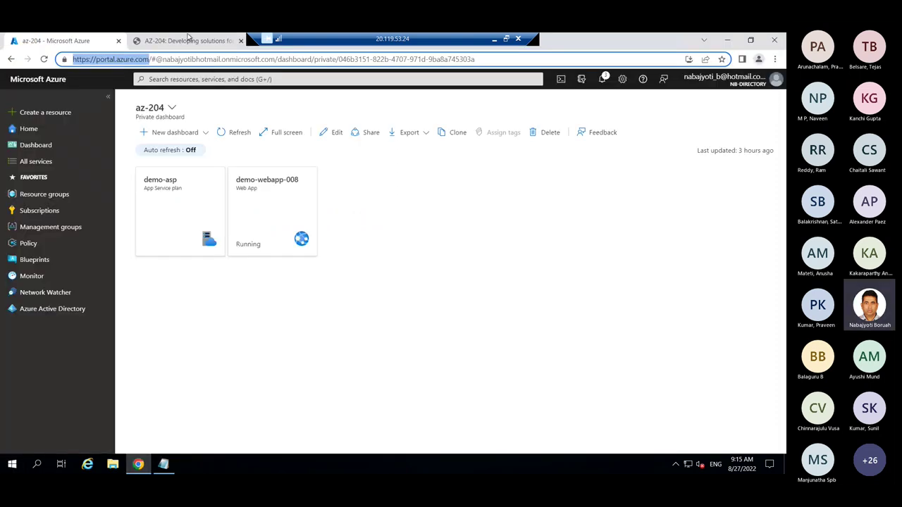
{"action": "left_click", "coordinate": [189, 40]}
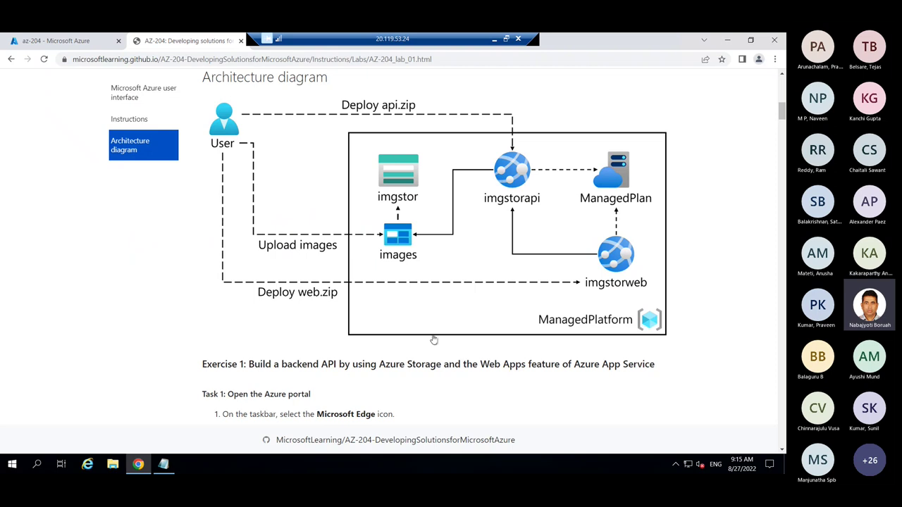
{"action": "scroll", "coordinate": [315, 281], "scroll_direction": "down", "scroll_amount": 4}
{"action": "scroll", "coordinate": [315, 278], "scroll_direction": "up", "scroll_amount": 4}
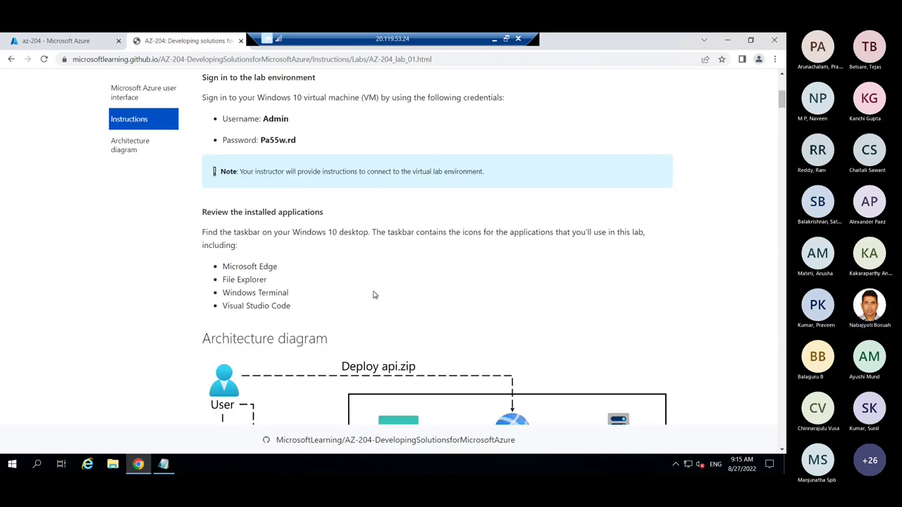
{"action": "scroll", "coordinate": [397, 305], "scroll_direction": "down", "scroll_amount": 1}
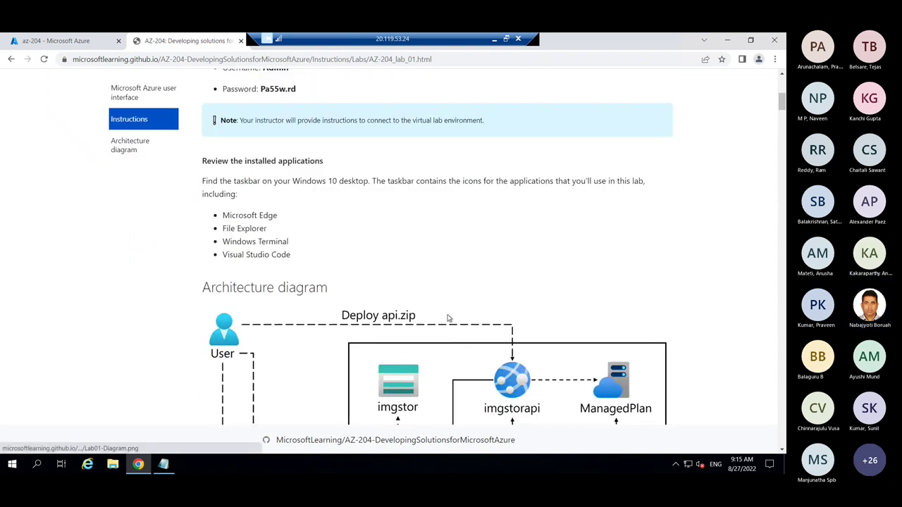
{"action": "scroll", "coordinate": [449, 319], "scroll_direction": "down", "scroll_amount": 1}
{"action": "scroll", "coordinate": [480, 336], "scroll_direction": "down", "scroll_amount": 3}
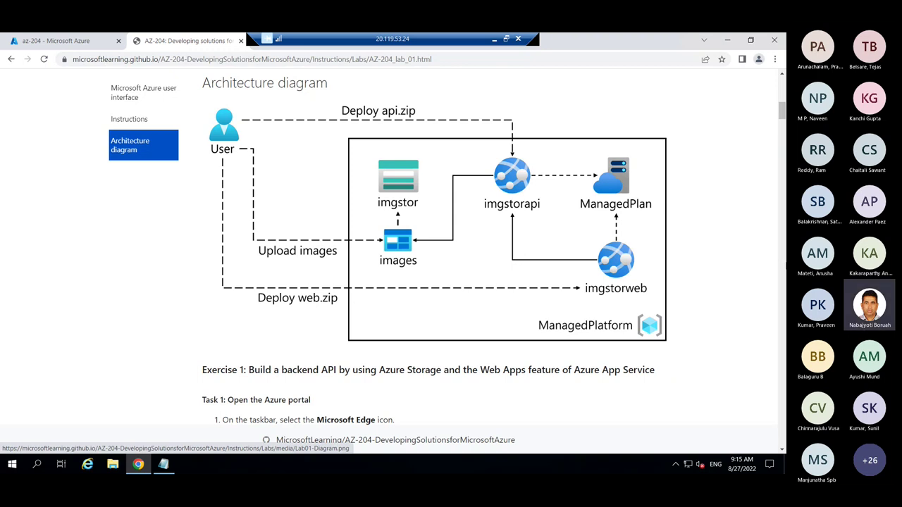
{"action": "left_click_drag", "start_coordinate": [783, 112], "coordinate": [783, 79]}
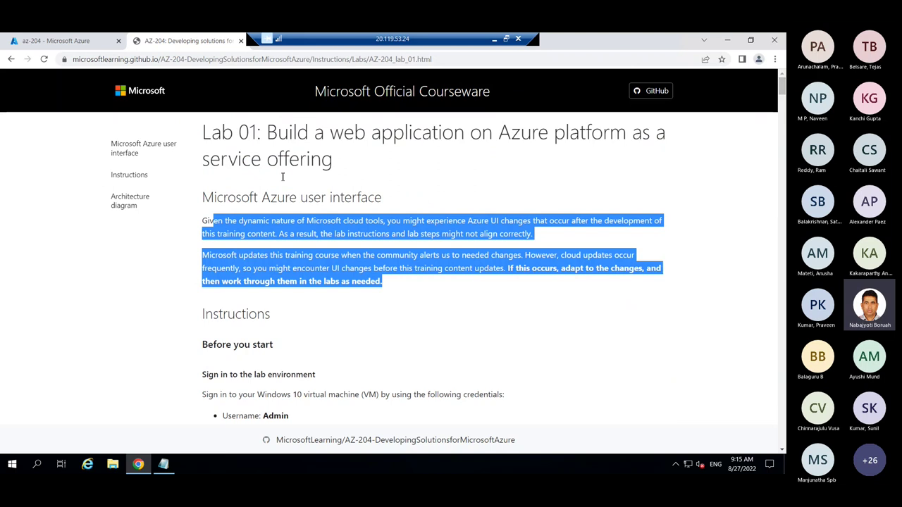
- Open the lab's GitHub repository in a new tab and download it as a ZIP
{"action": "right_click", "coordinate": [655, 92]}
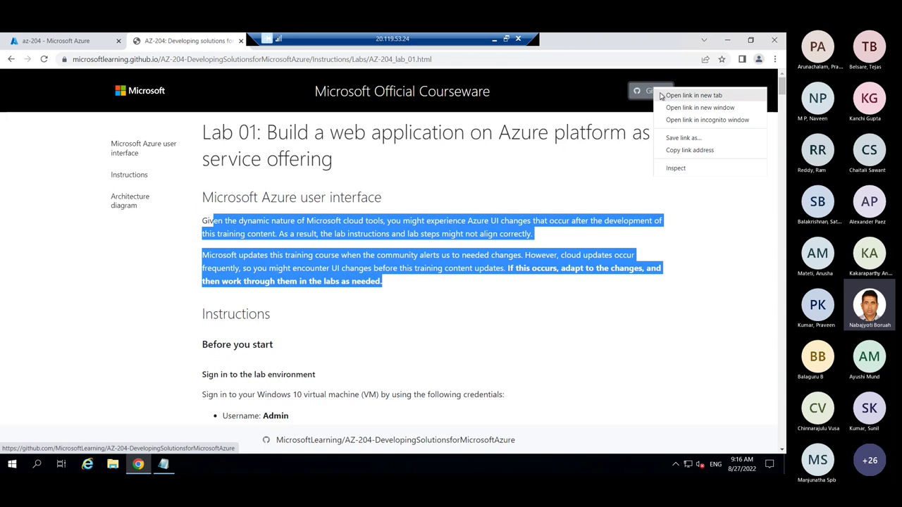
{"action": "left_click", "coordinate": [670, 96]}
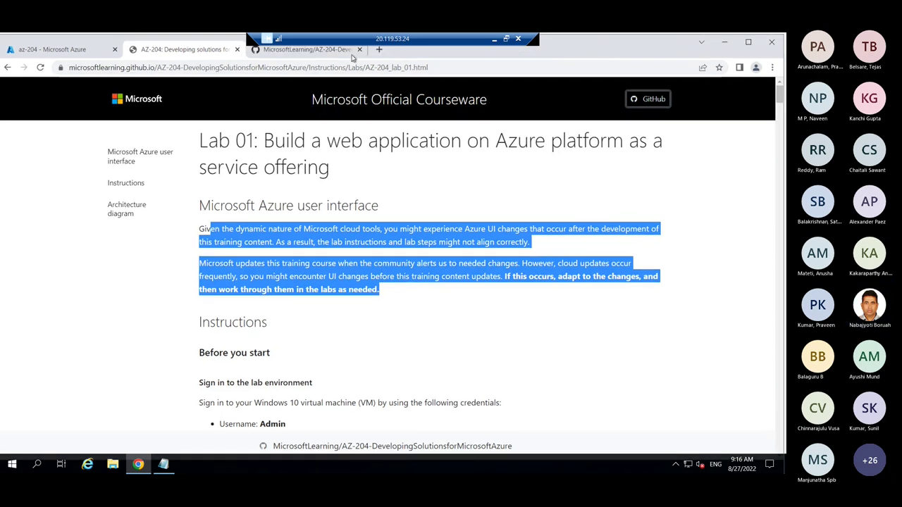
{"action": "left_click", "coordinate": [331, 52]}
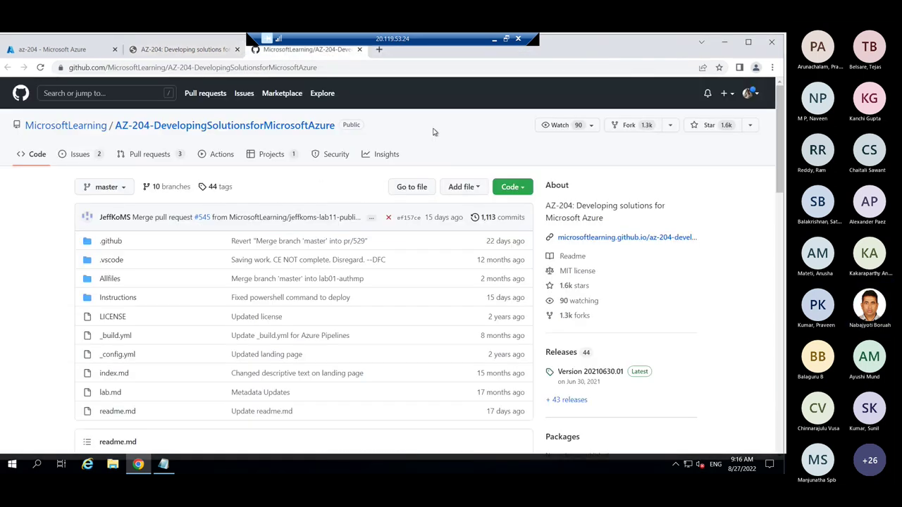
{"action": "left_click", "coordinate": [513, 187]}
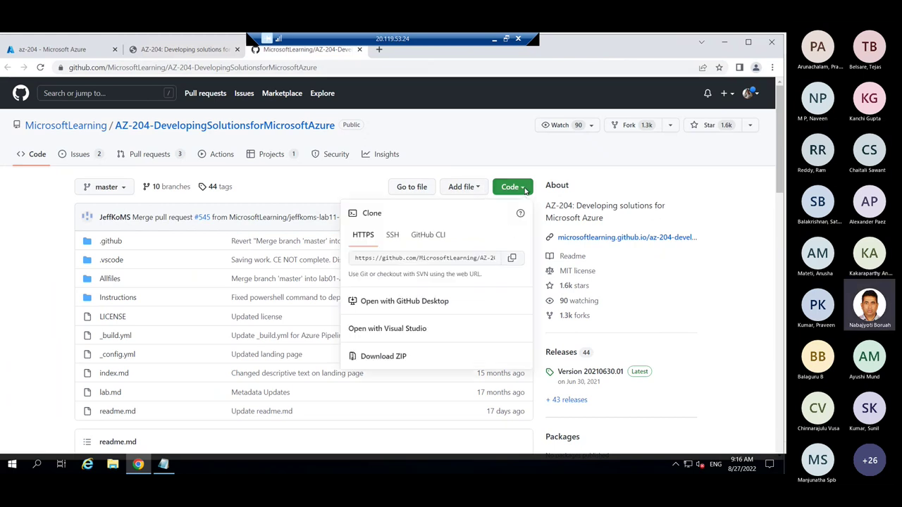
{"action": "left_click", "coordinate": [385, 357]}
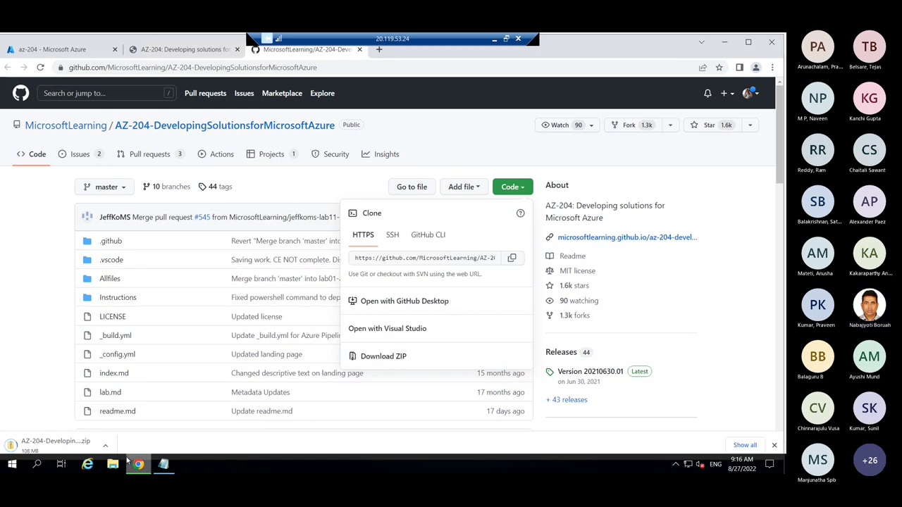
- Show the downloaded ZIP in its folder and extract AZ-204-DevelopingSolutionsforMicrosoftAzure-master (1) to the suggested destination
{"action": "mouse_move", "coordinate": [141, 468]}
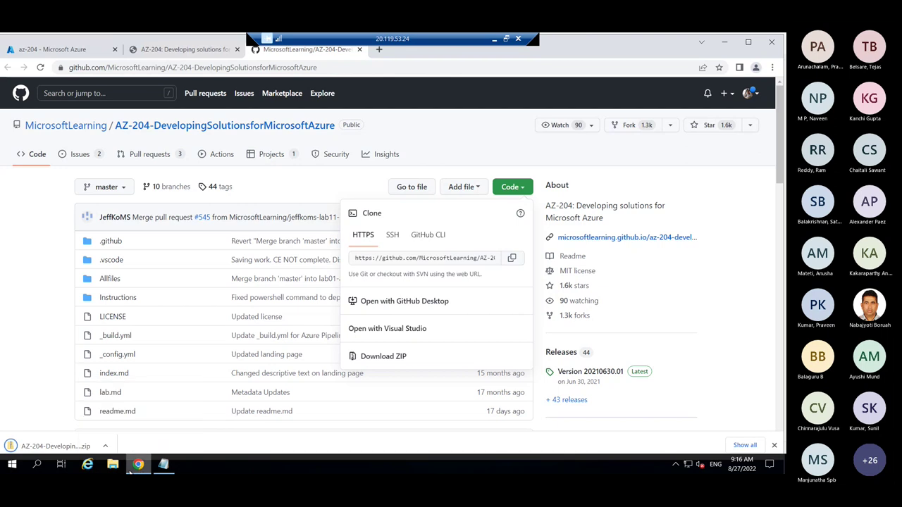
{"action": "left_click", "coordinate": [106, 445]}
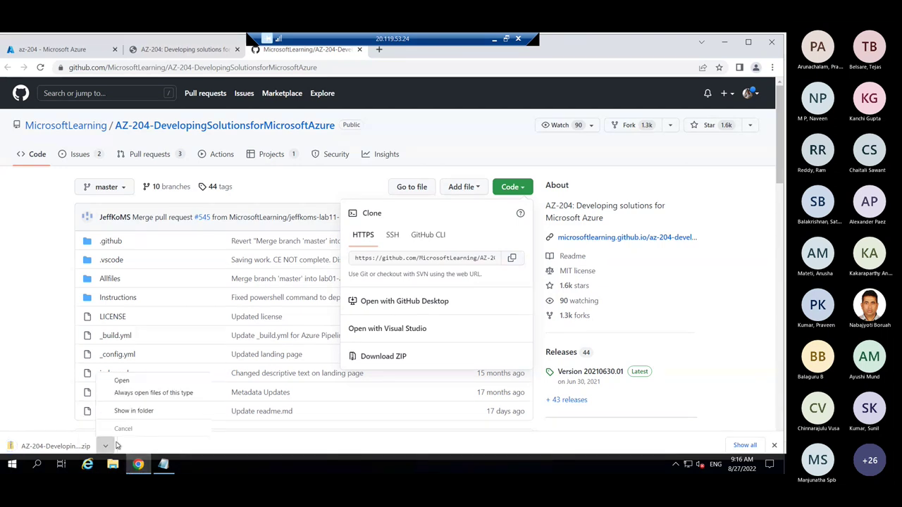
{"action": "left_click", "coordinate": [144, 411]}
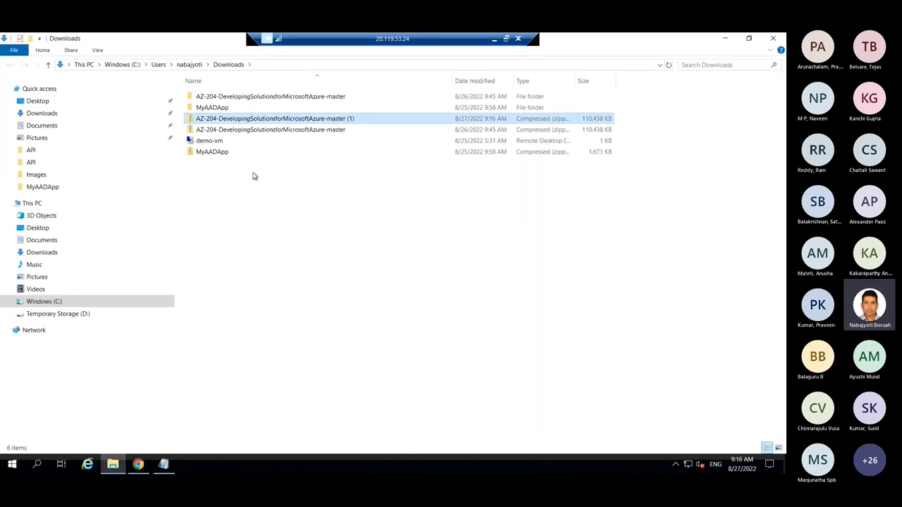
{"action": "right_click", "coordinate": [265, 118]}
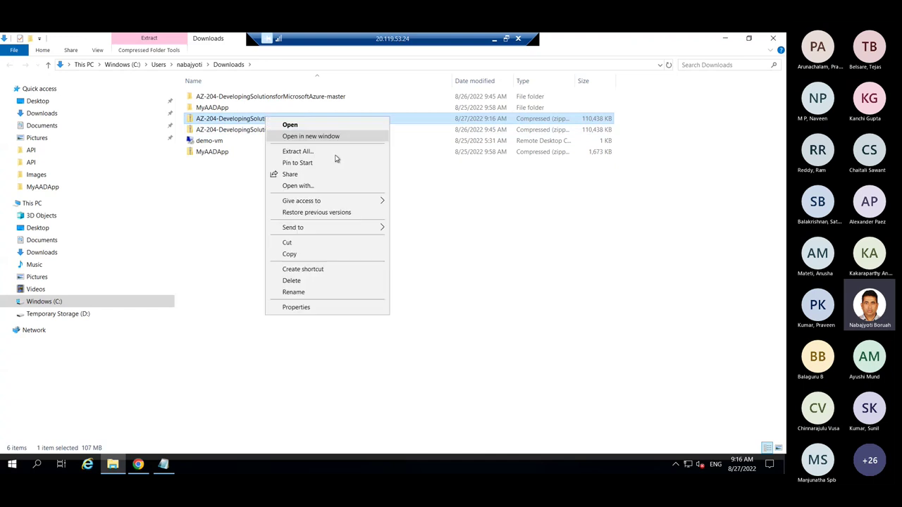
{"action": "left_click", "coordinate": [297, 151]}
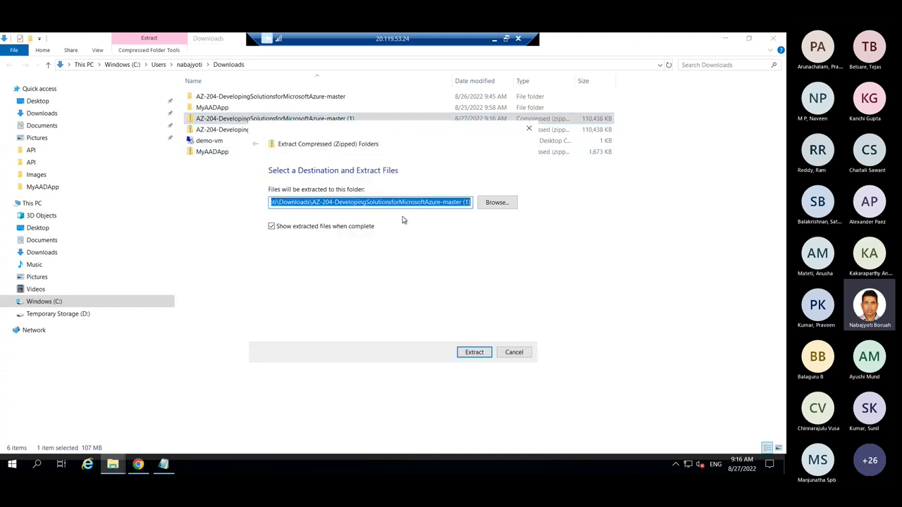
{"action": "left_click", "coordinate": [475, 352]}
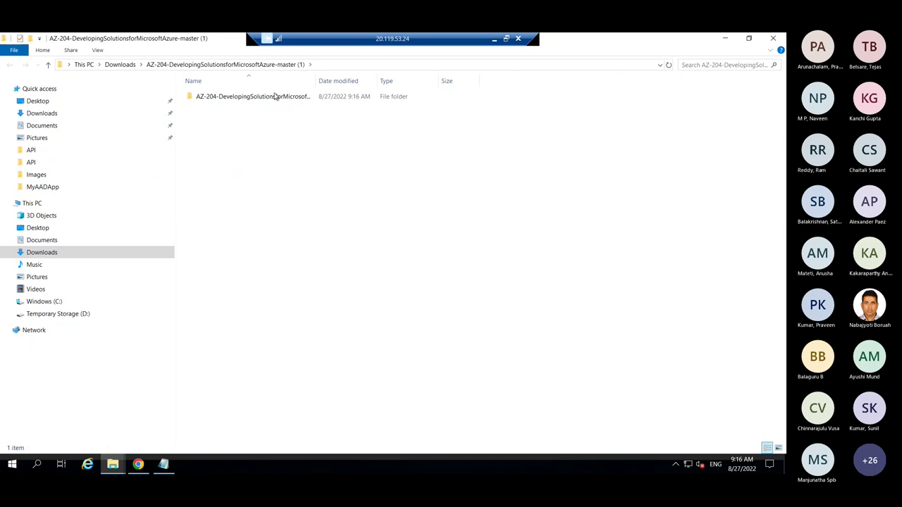
- Open Allfiles inside the extracted AZ-204-DevelopingSolutionsforMicrosoftAzure-master folder and copy its Labs folder
{"action": "double_click", "coordinate": [275, 96]}
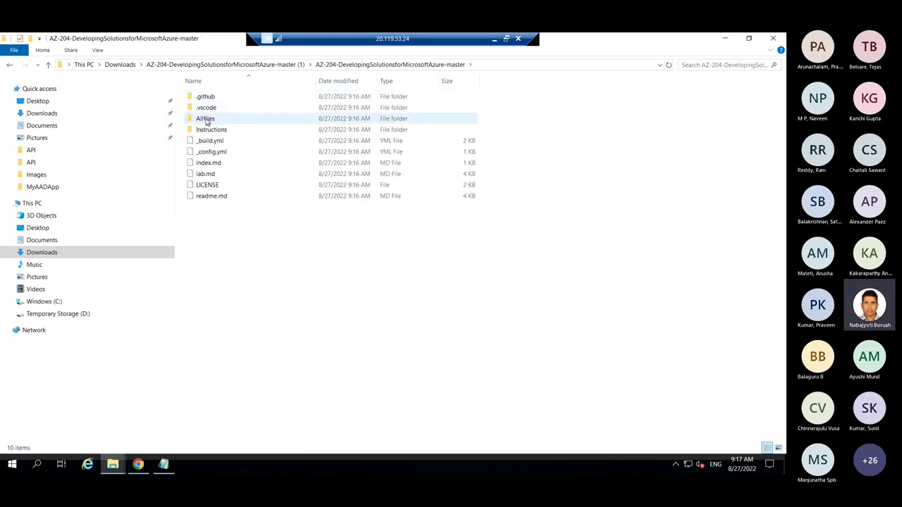
{"action": "double_click", "coordinate": [209, 118]}
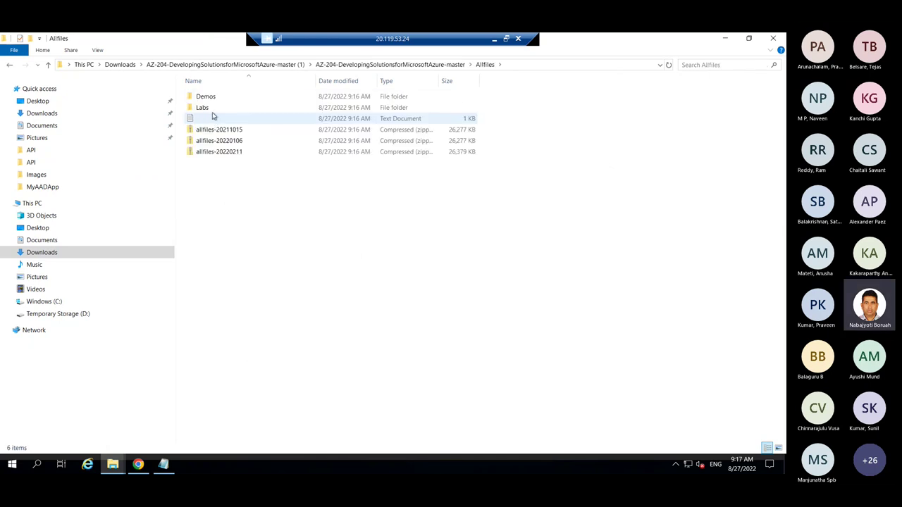
{"action": "right_click", "coordinate": [205, 108]}
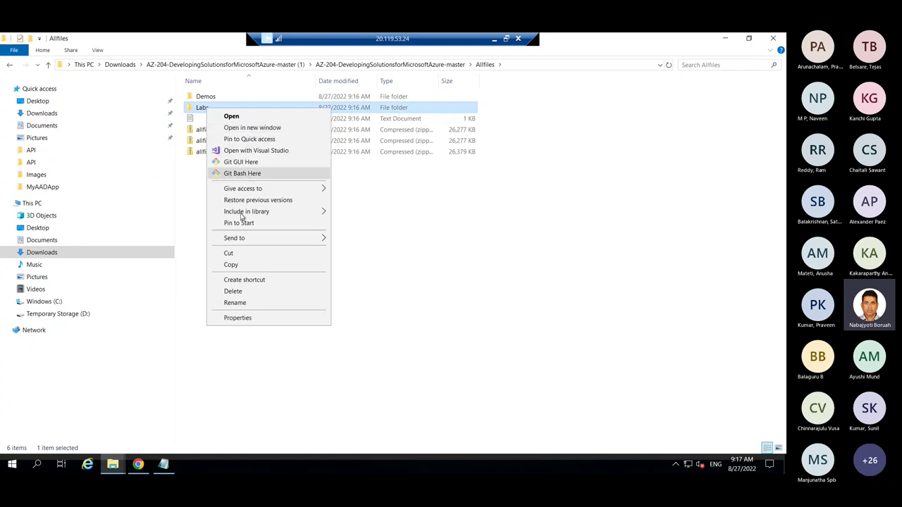
{"action": "left_click", "coordinate": [232, 264]}
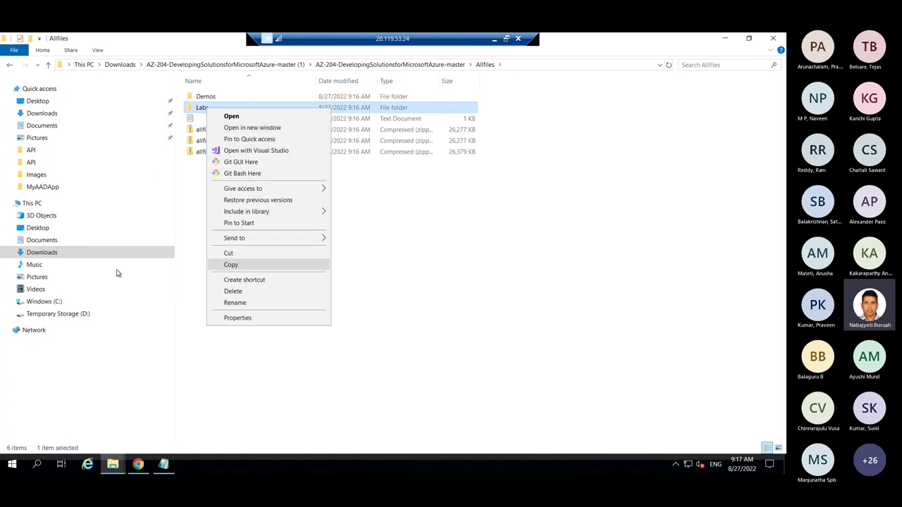
- Open the Demo folder on Windows (C:) and delete all the folders in it
{"action": "left_click", "coordinate": [83, 300]}
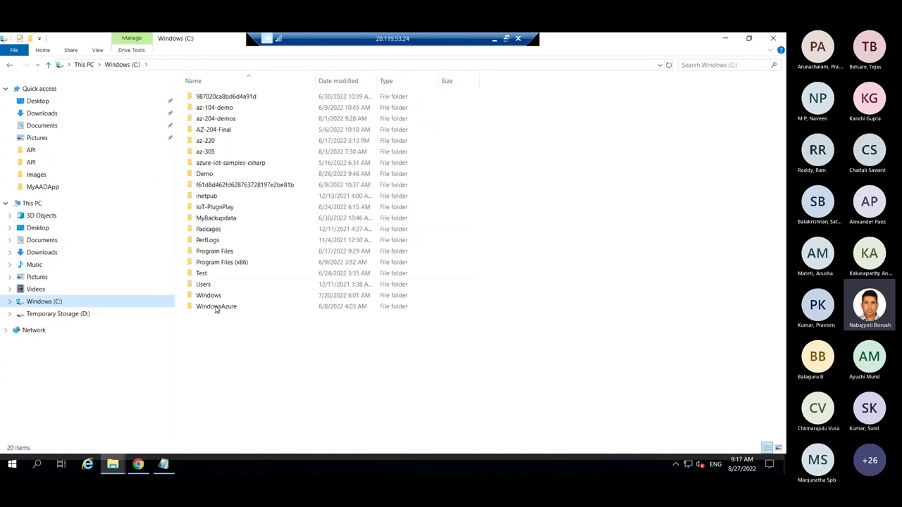
{"action": "double_click", "coordinate": [206, 177]}
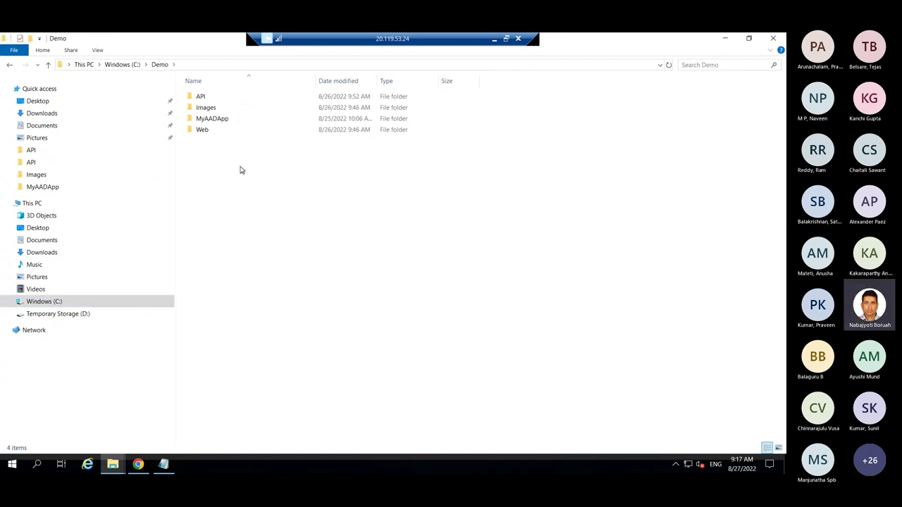
{"action": "key", "text": "ctrl+a"}
{"action": "right_click", "coordinate": [219, 107]}
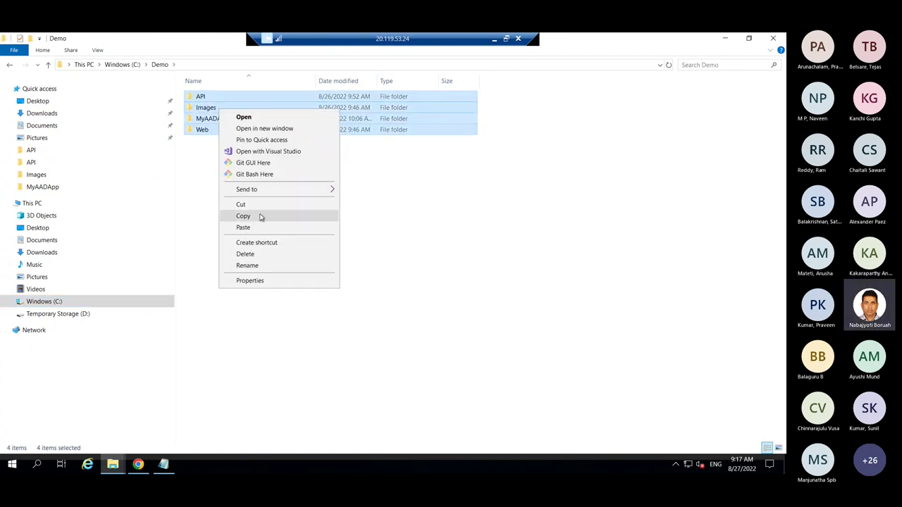
{"action": "left_click", "coordinate": [245, 253]}
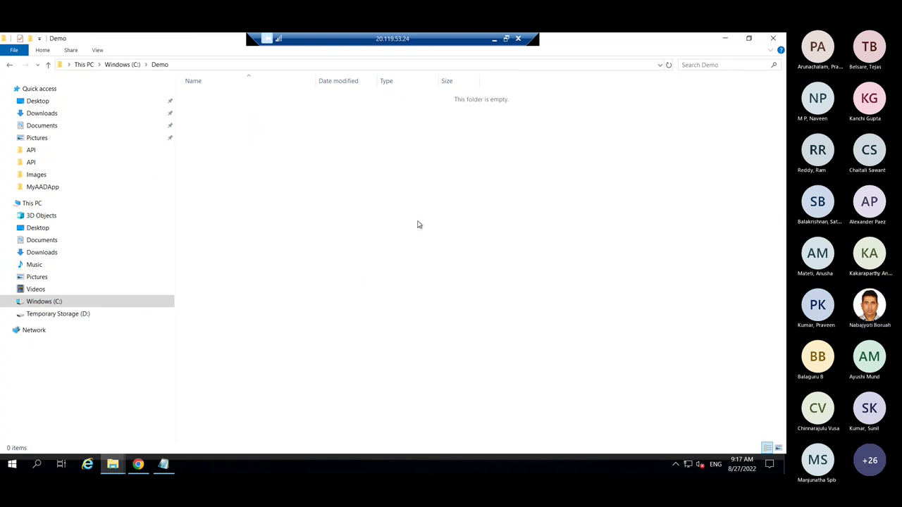
- Paste the Labs folder into C:\Demo and open its 01\Starter subfolder, selecting Images
{"action": "right_click", "coordinate": [232, 130]}
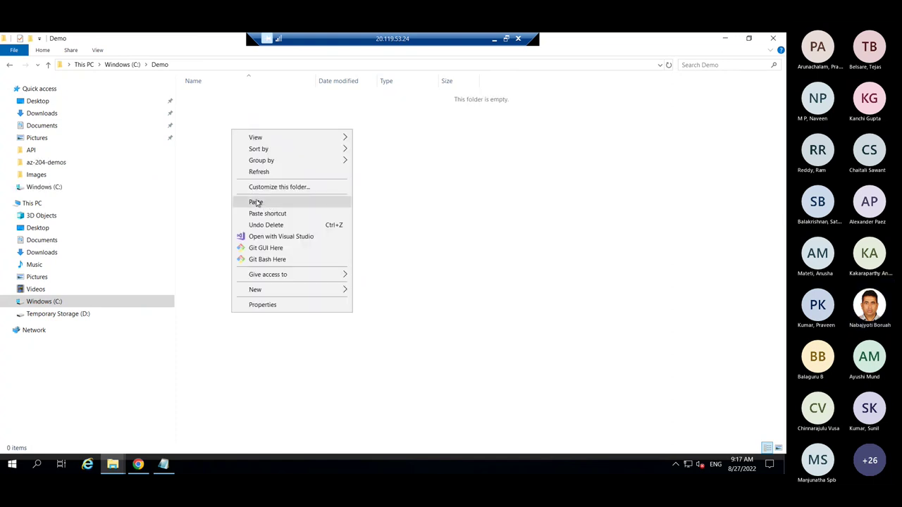
{"action": "left_click", "coordinate": [256, 203]}
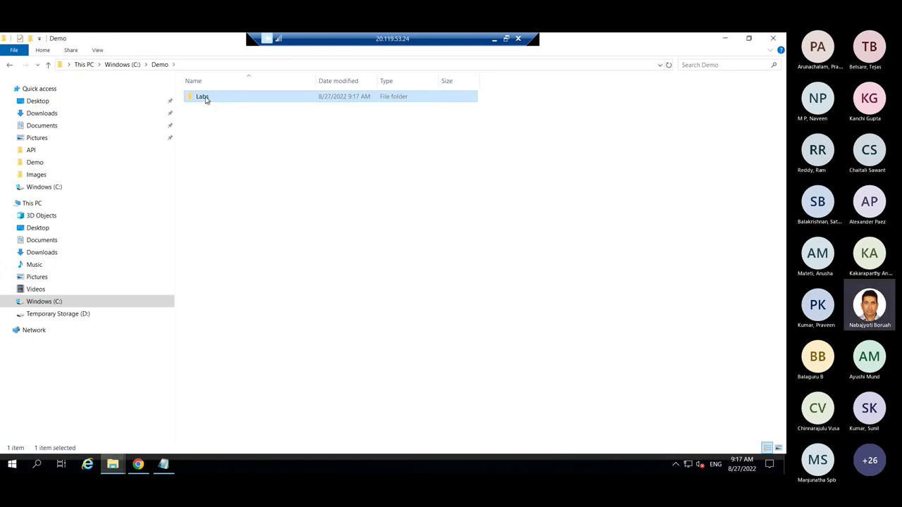
{"action": "double_click", "coordinate": [205, 99]}
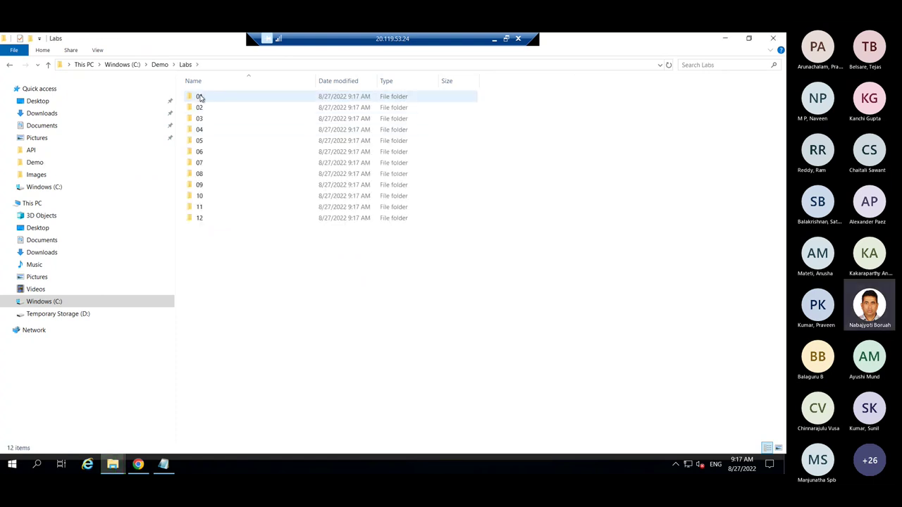
{"action": "double_click", "coordinate": [200, 98]}
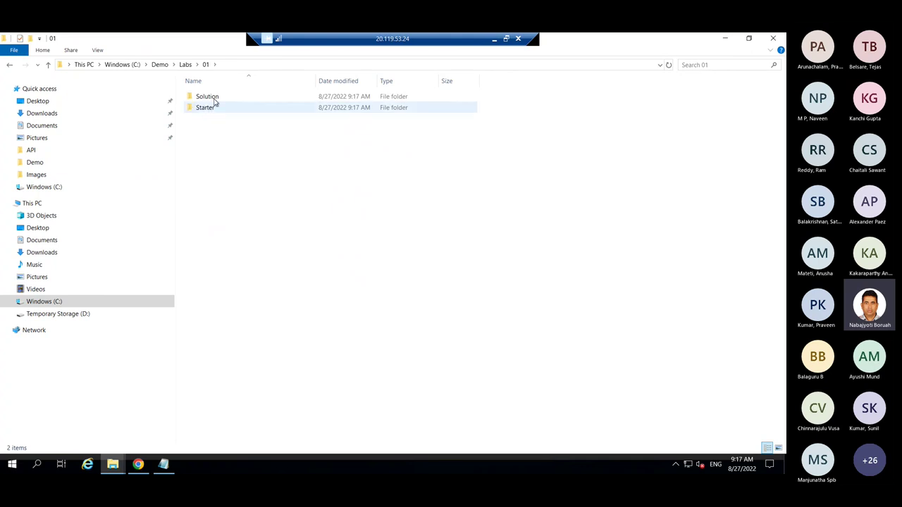
{"action": "double_click", "coordinate": [214, 107]}
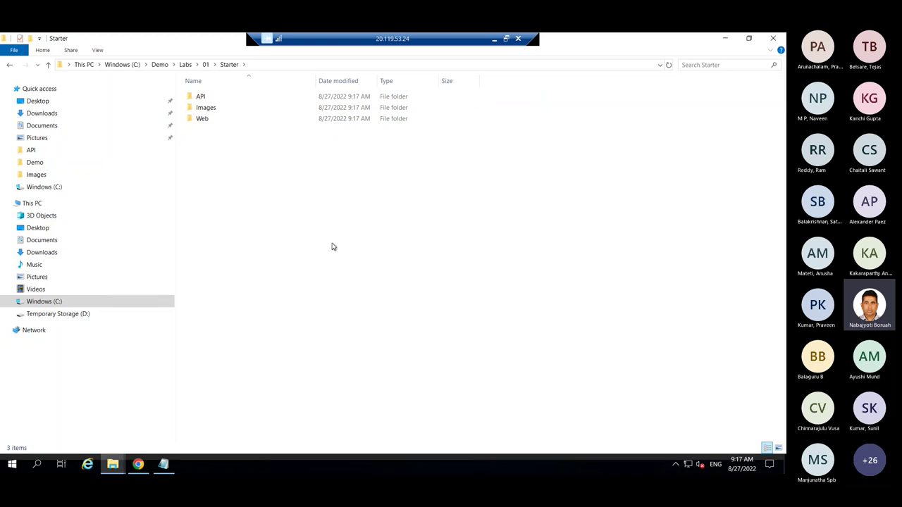
{"action": "left_click", "coordinate": [209, 111]}
- Switch back to Chrome, check the Azure portal dashboard and return to the Lab 01 instructions page
{"action": "left_click", "coordinate": [138, 464]}
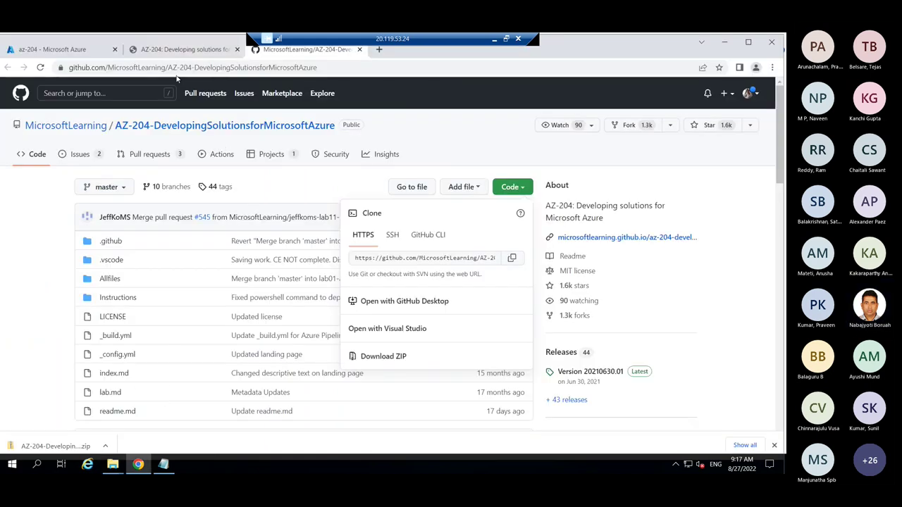
{"action": "left_click", "coordinate": [168, 51]}
{"action": "left_click", "coordinate": [62, 51]}
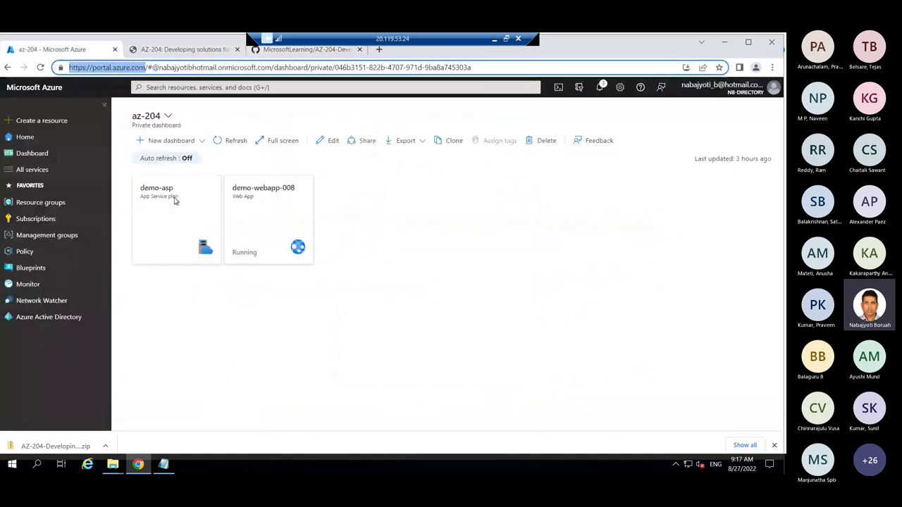
{"action": "left_click", "coordinate": [184, 49]}
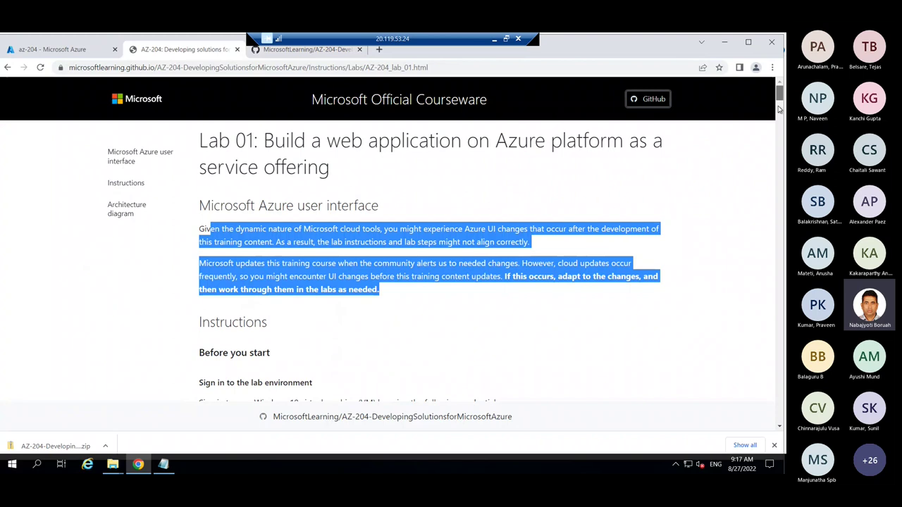
- Review the Lab 01 architecture diagram and, in File Explorer, open the API folder inside C:\Demo\Labs\01\Starter
{"action": "left_click_drag", "start_coordinate": [783, 106], "coordinate": [778, 101]}
{"action": "scroll", "coordinate": [509, 180], "scroll_direction": "down", "scroll_amount": 10}
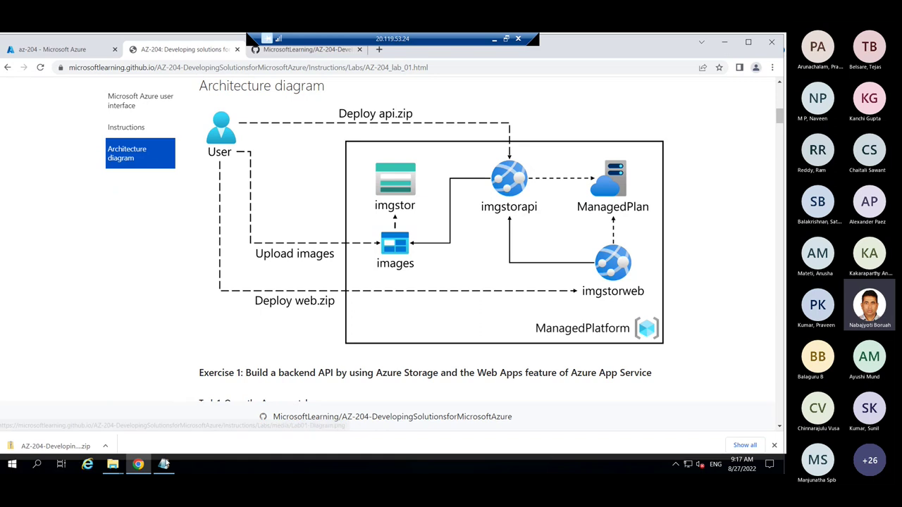
{"action": "left_click", "coordinate": [113, 466]}
{"action": "left_click", "coordinate": [161, 416]}
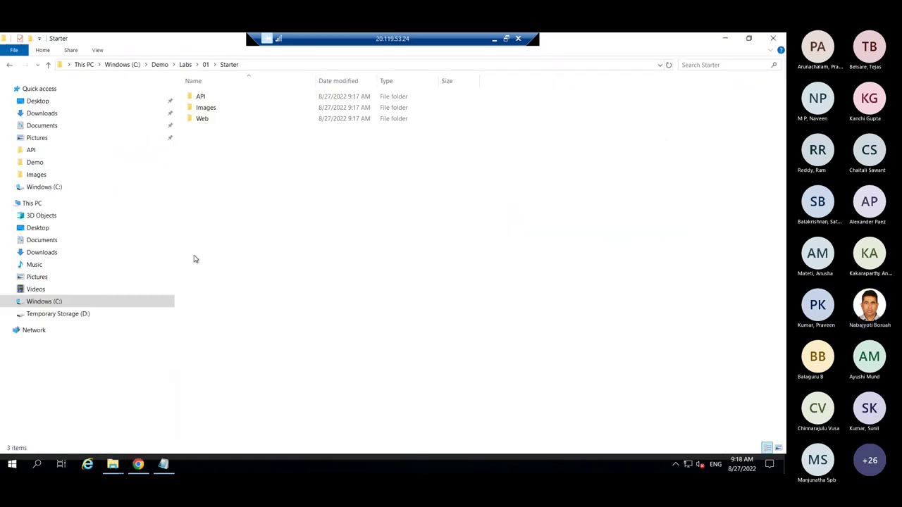
{"action": "left_click", "coordinate": [214, 107]}
{"action": "left_click", "coordinate": [205, 121]}
{"action": "double_click", "coordinate": [203, 96]}
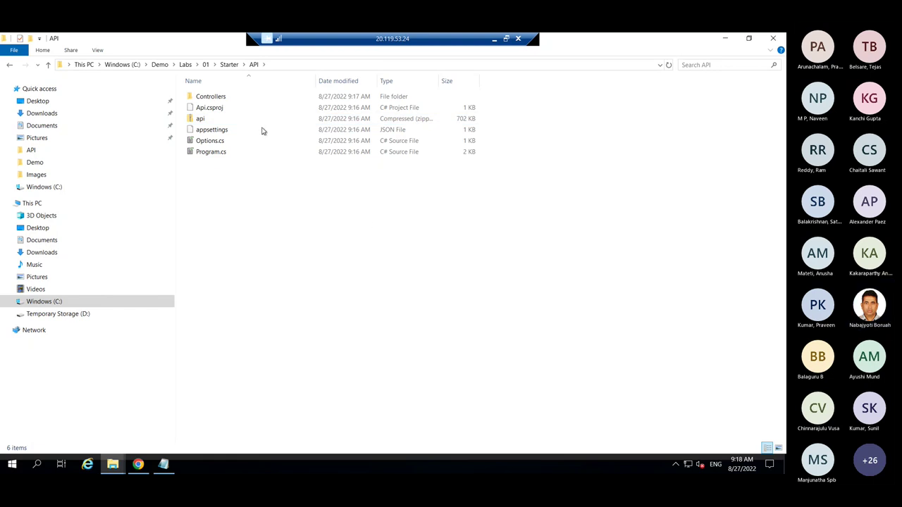
{"action": "left_click", "coordinate": [219, 153]}
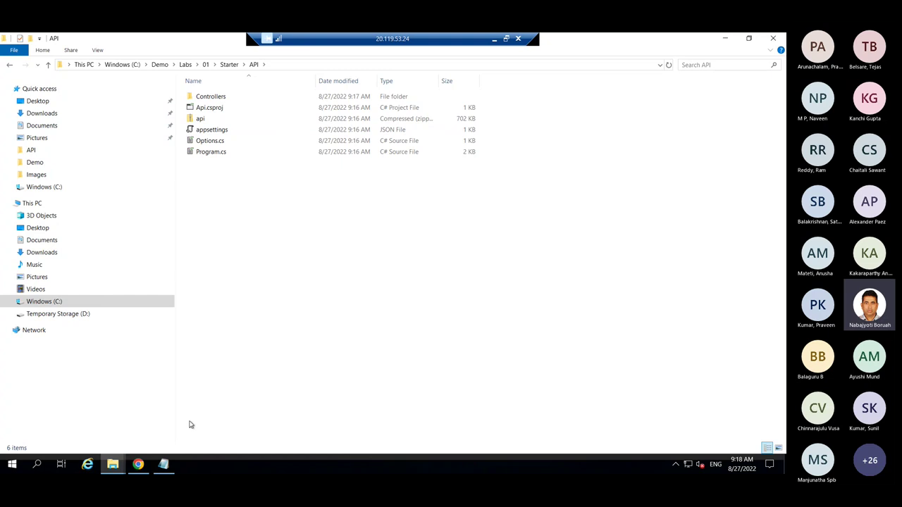
- Switch to the Notepad notes, highlight the line "--azure cli - command line interface", and return to the architecture diagram in Chrome
{"action": "left_click", "coordinate": [164, 464]}
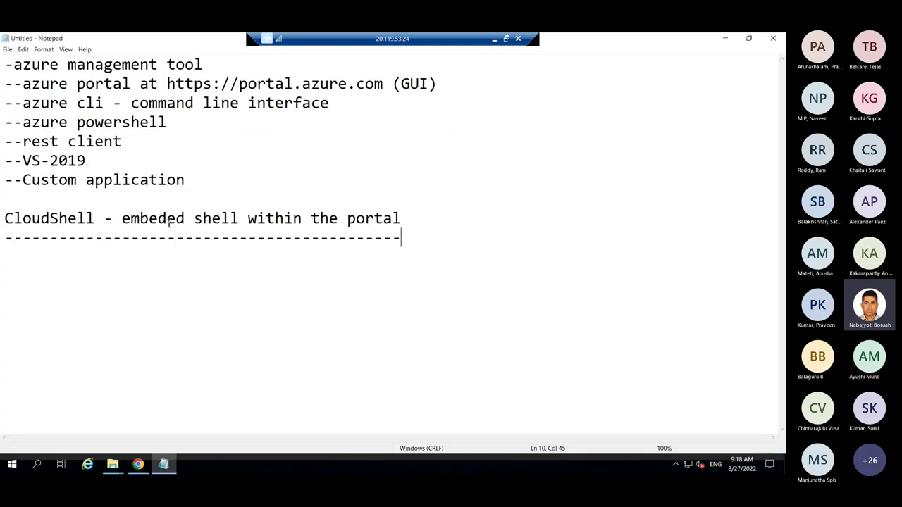
{"action": "key", "text": "ctrl+shift+Left"}
{"action": "key", "text": "ctrl+shift+Left"}
{"action": "key", "text": "ctrl+shift+Left"}
{"action": "key", "text": "ctrl+shift+Left"}
{"action": "key", "text": "ctrl+shift+Left"}
{"action": "key", "text": "ctrl+shift+Left"}
{"action": "key", "text": "ctrl+shift+Left"}
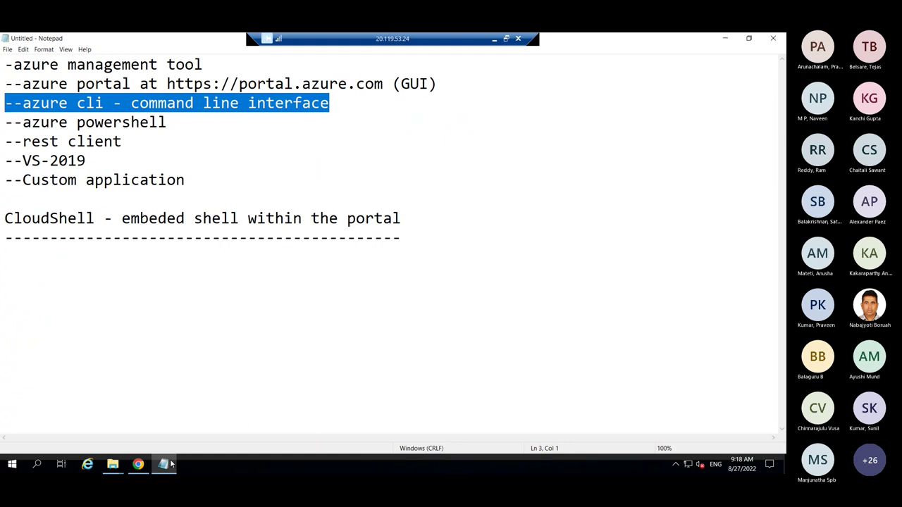
{"action": "left_click", "coordinate": [137, 465]}
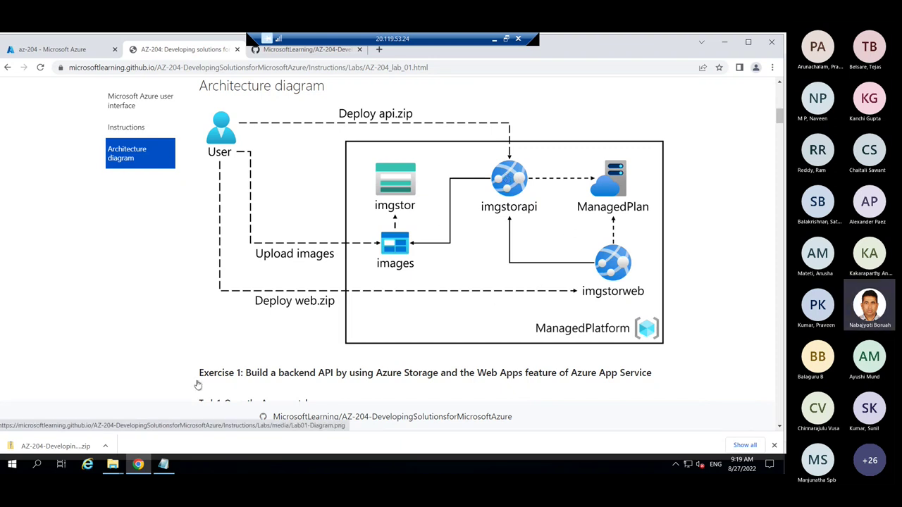
- Switch to Notepad and add the line "--Create a resource group" directly below the dashed line under the CloudShell note
{"action": "left_click", "coordinate": [164, 466]}
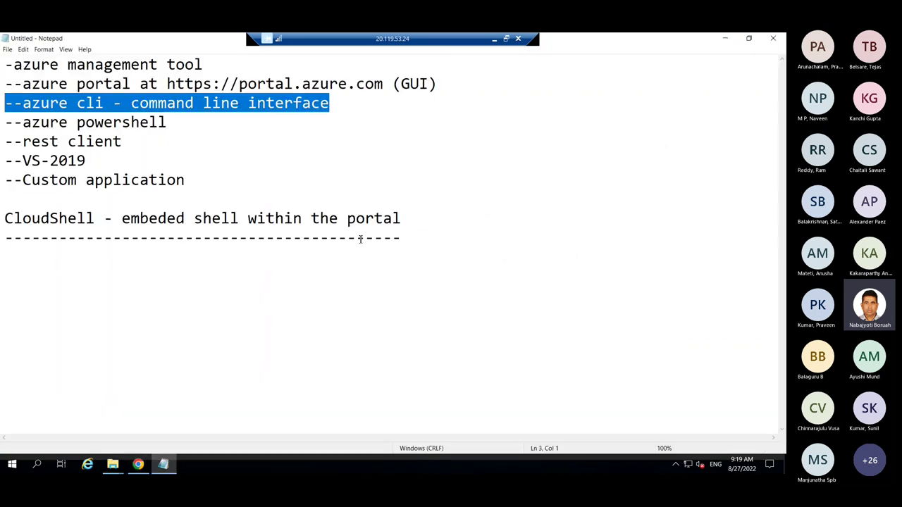
{"action": "left_click", "coordinate": [432, 224]}
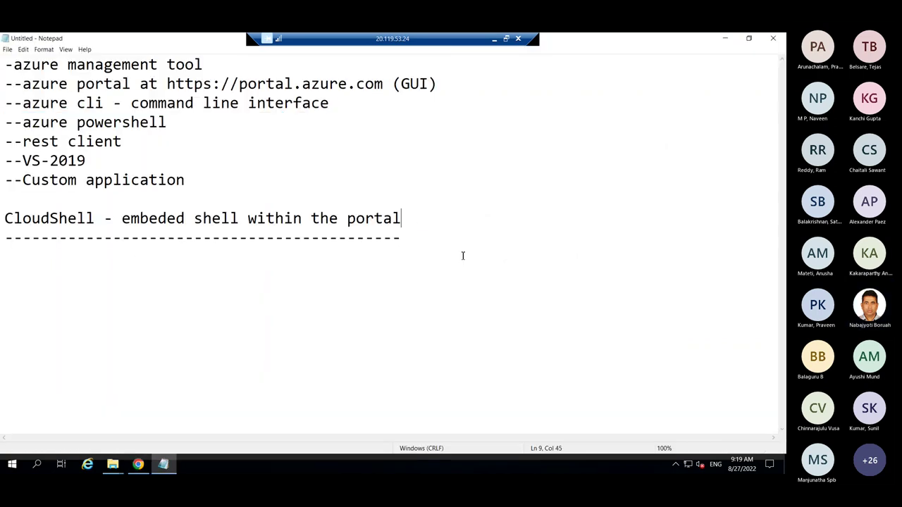
{"action": "left_click", "coordinate": [416, 238]}
{"action": "key", "text": "Return"}
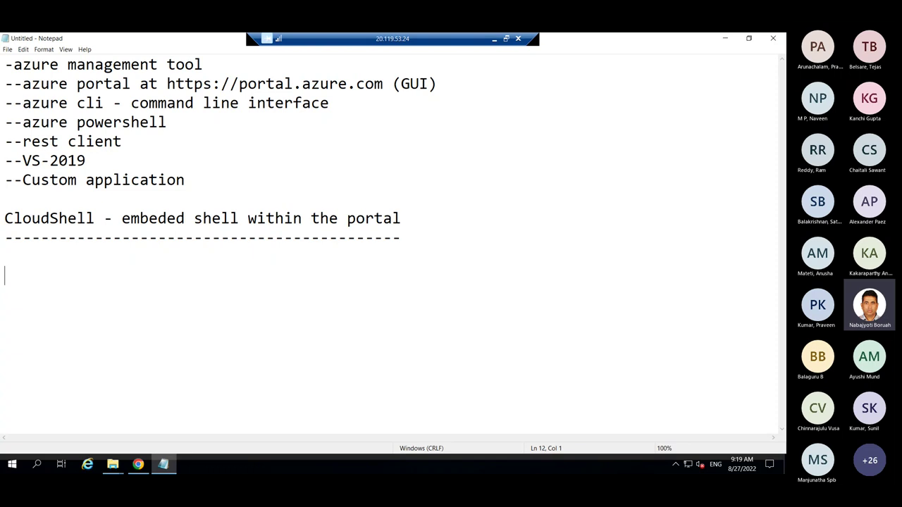
{"action": "type", "text": "--"}
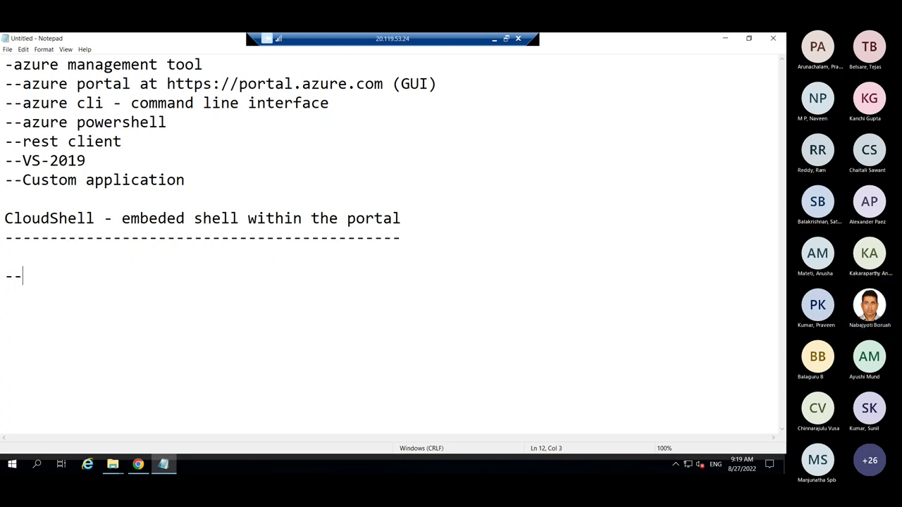
{"action": "key", "text": "Left"}
{"action": "key", "text": "Left"}
{"action": "key", "text": "BackSpace"}
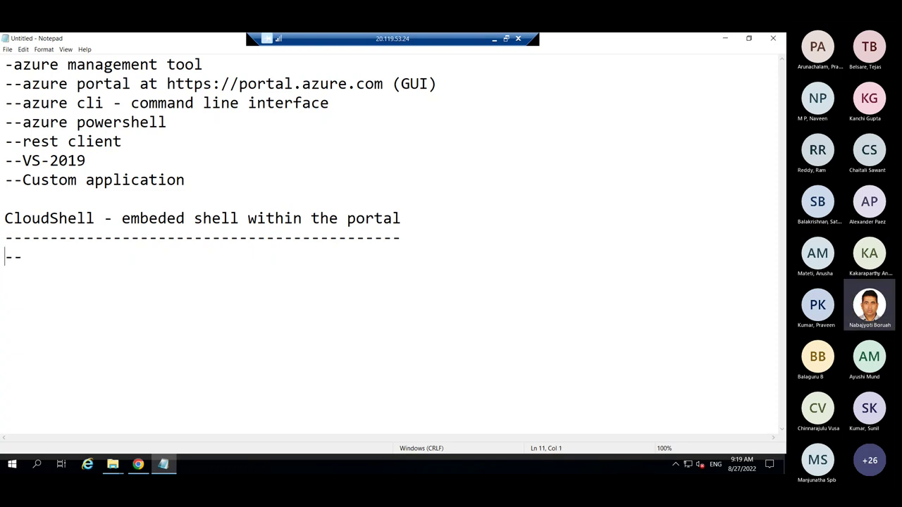
{"action": "key", "text": "End"}
{"action": "type", "text": "C"}
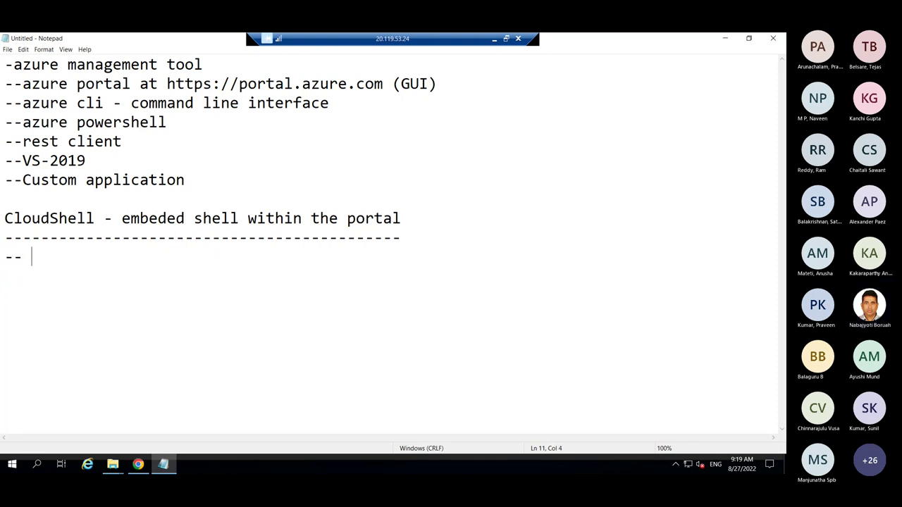
{"action": "key", "text": "BackSpace"}
{"action": "key", "text": "BackSpace"}
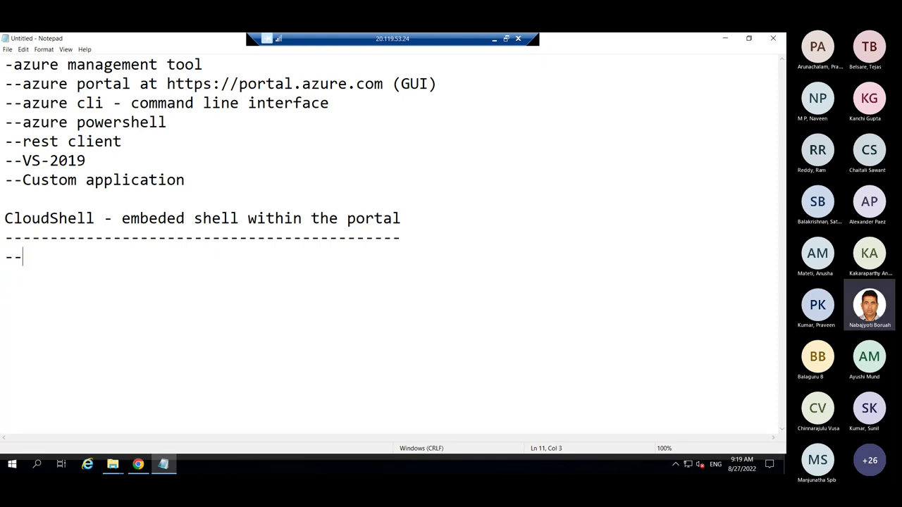
{"action": "type", "text": "Cre"}
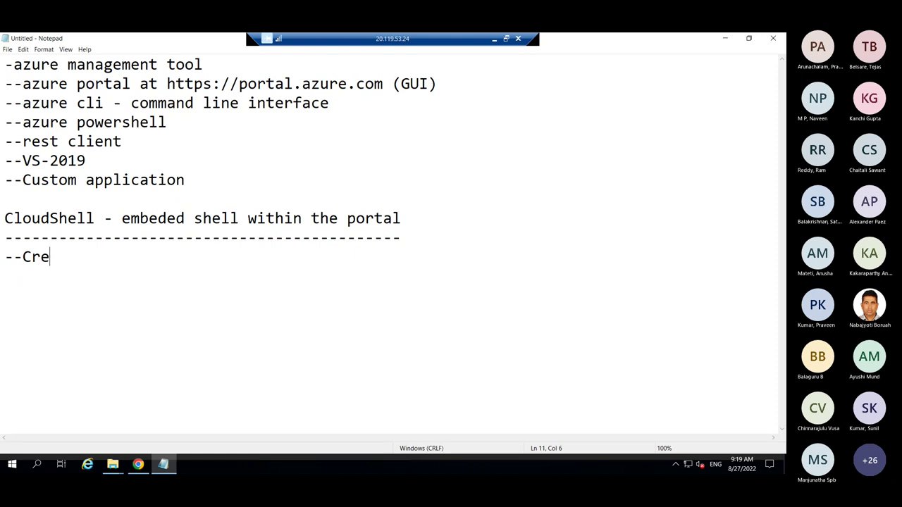
{"action": "type", "text": "ate a resource "}
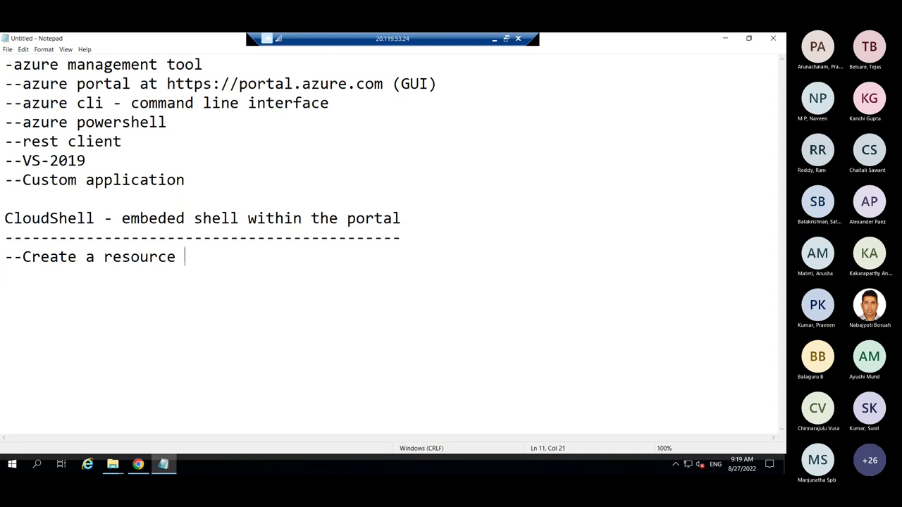
{"action": "type", "text": "group"}
- Add the lines "--Create a app service plan" and "--Create a web app" below the resource group line
{"action": "key", "text": "Return"}
{"action": "type", "text": "--"}
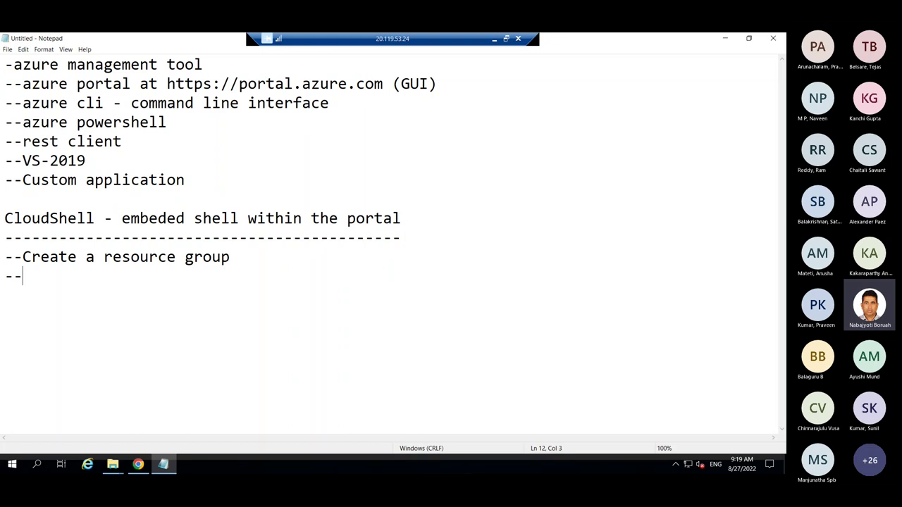
{"action": "type", "text": "Create a "}
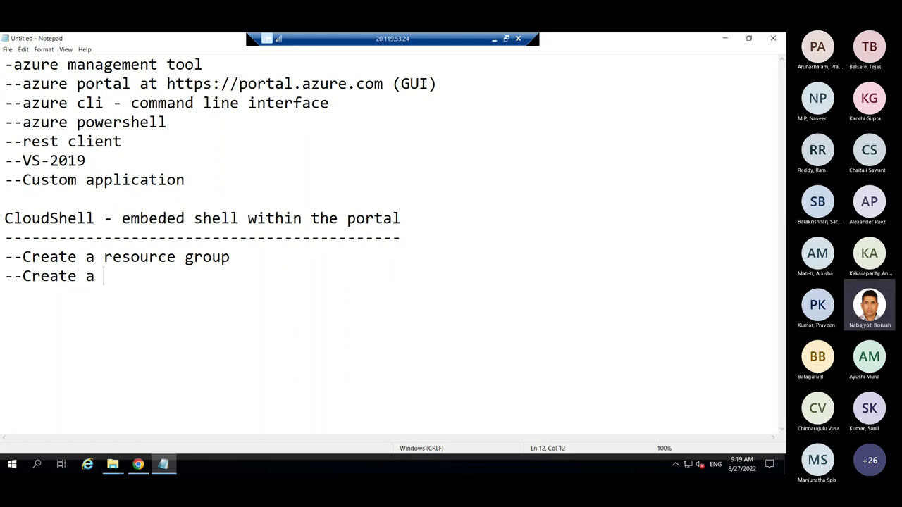
{"action": "type", "text": "app ser"}
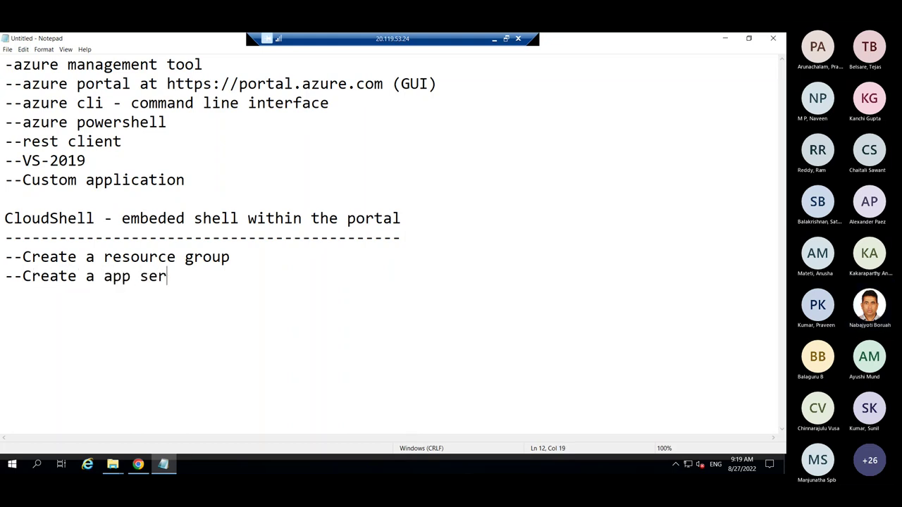
{"action": "type", "text": "vice plan"}
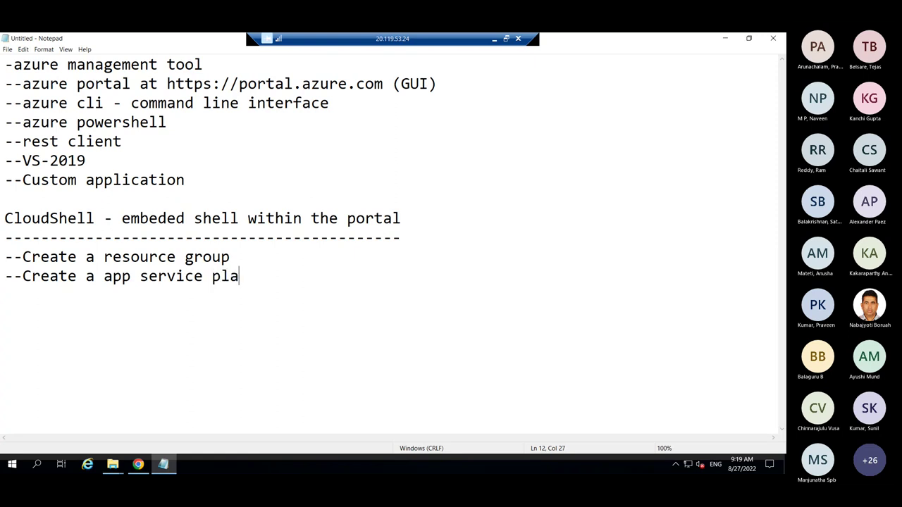
{"action": "key", "text": "Return"}
{"action": "type", "text": "--Create a "}
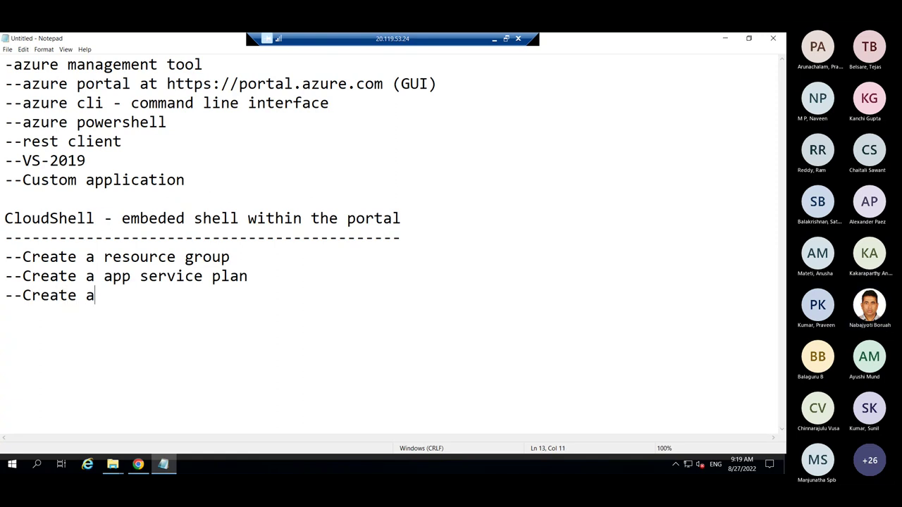
{"action": "type", "text": "we"}
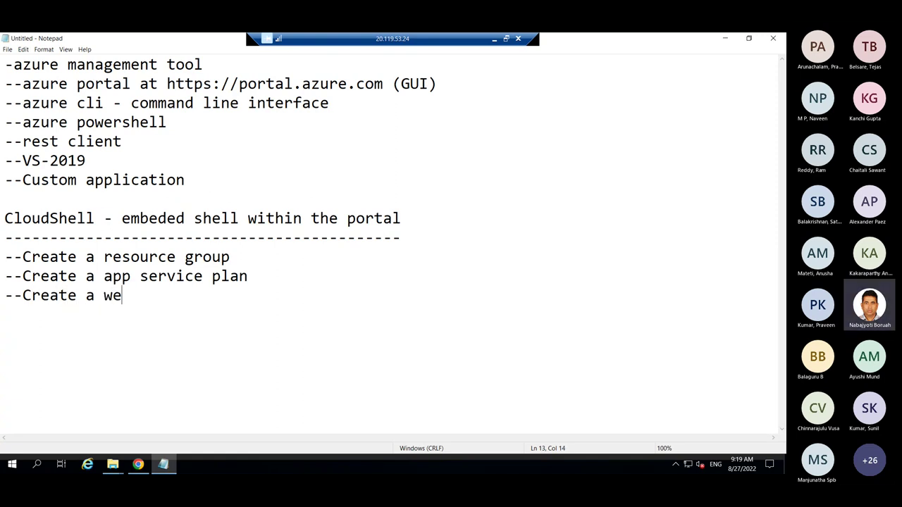
{"action": "type", "text": "b app "}
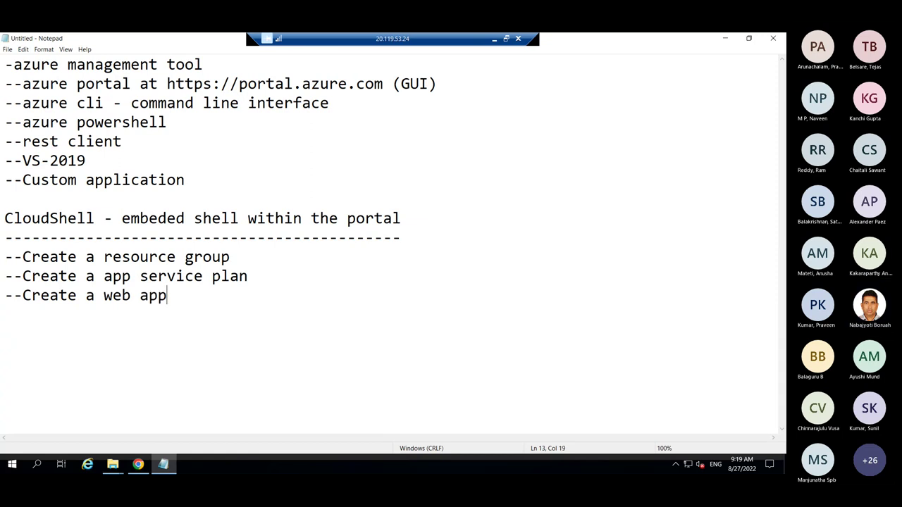
- Add the line "--Create a api" below the web app line, with a capital C in Create
{"action": "type", "text": "--"}
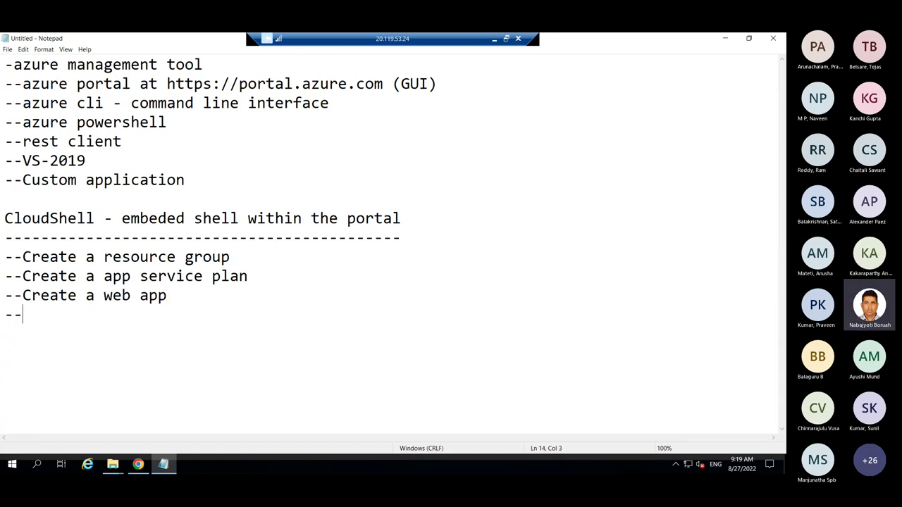
{"action": "type", "text": "create"}
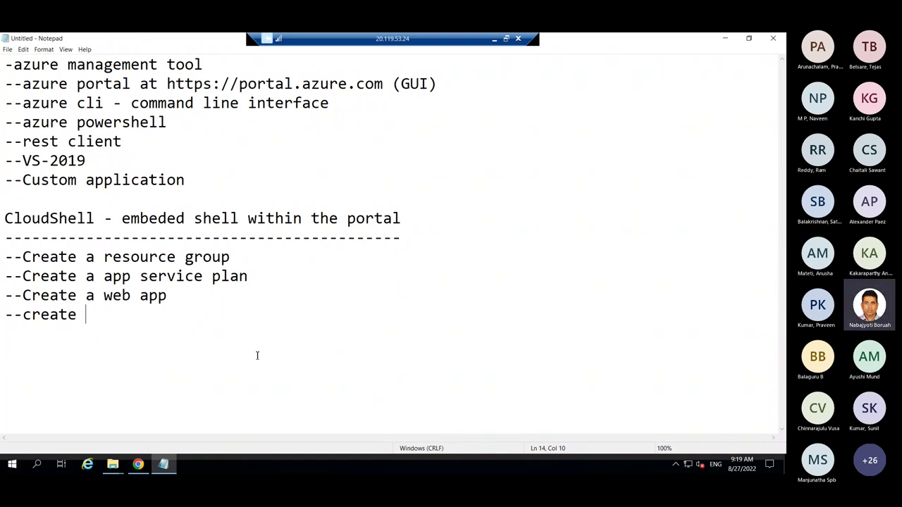
{"action": "left_click", "coordinate": [33, 315]}
{"action": "key", "text": "BackSpace"}
{"action": "type", "text": "C"}
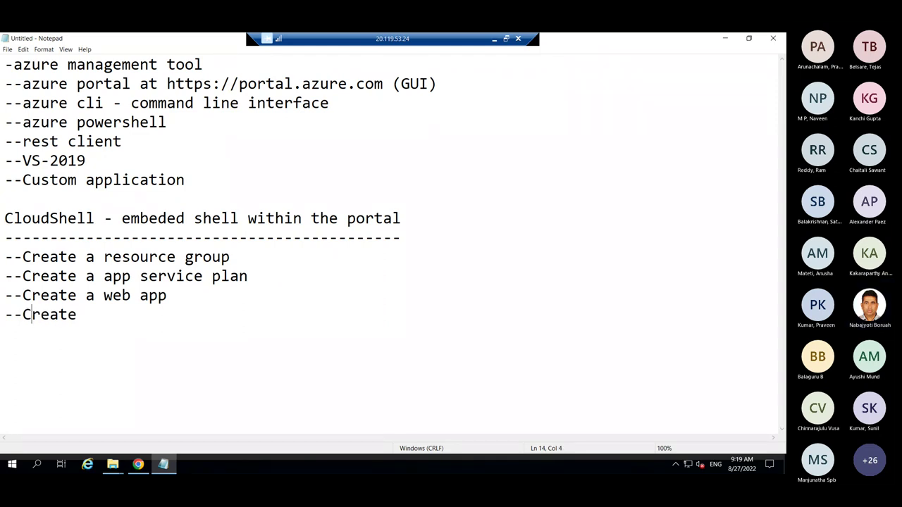
{"action": "left_click", "coordinate": [105, 318]}
{"action": "type", "text": "a api"}
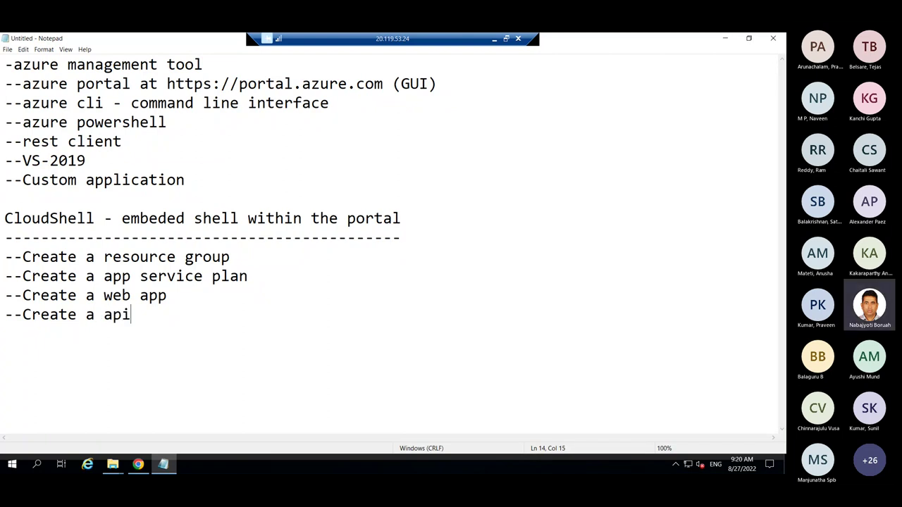
- Add the line "--Create a storage (Blobs)" below the api line and start an empty line after it
{"action": "key", "text": "Return"}
{"action": "type", "text": "--Create"}
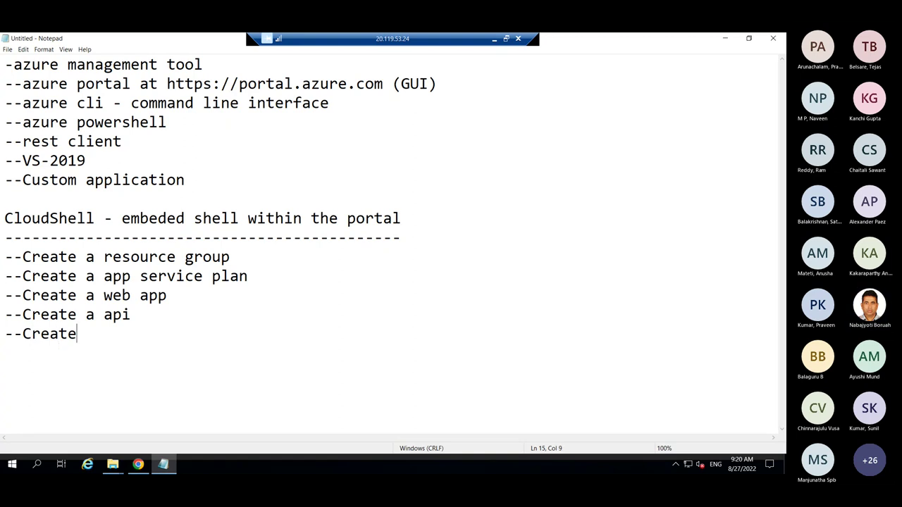
{"action": "type", "text": " a storage "}
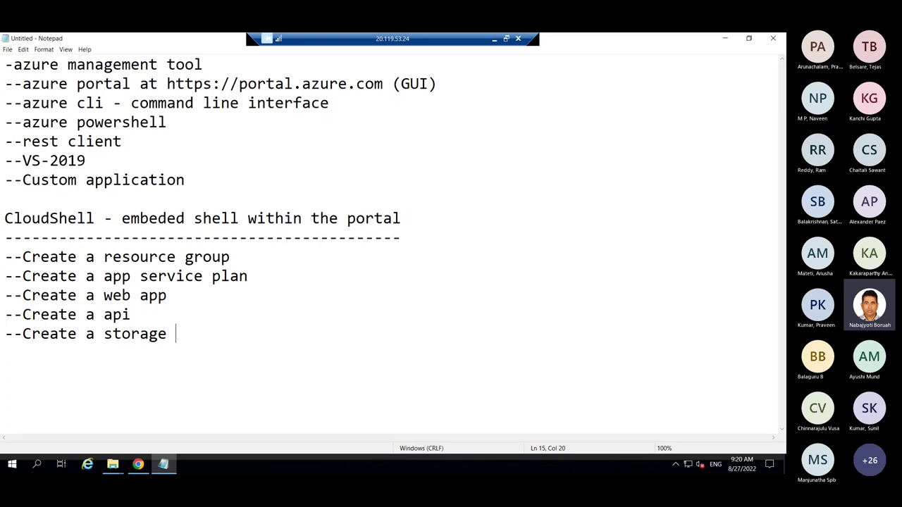
{"action": "type", "text": "(Blob"}
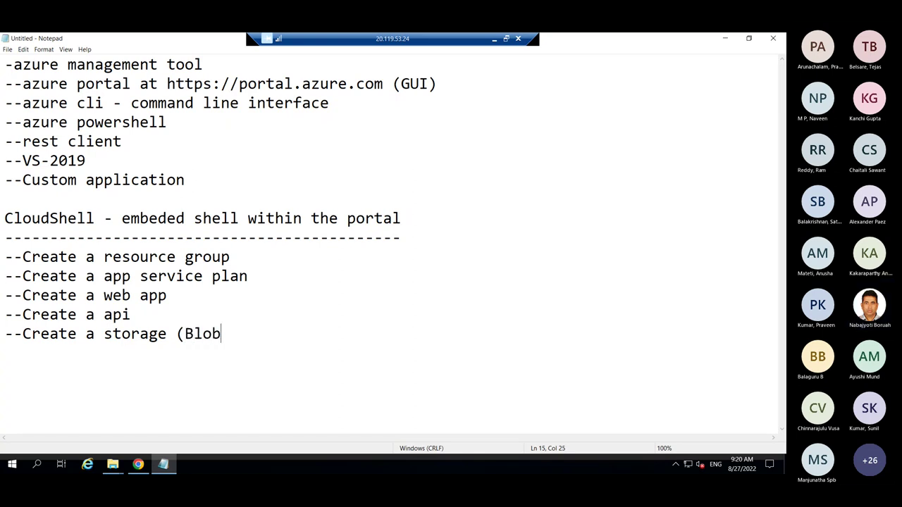
{"action": "type", "text": "s)"}
{"action": "key", "text": "Return"}
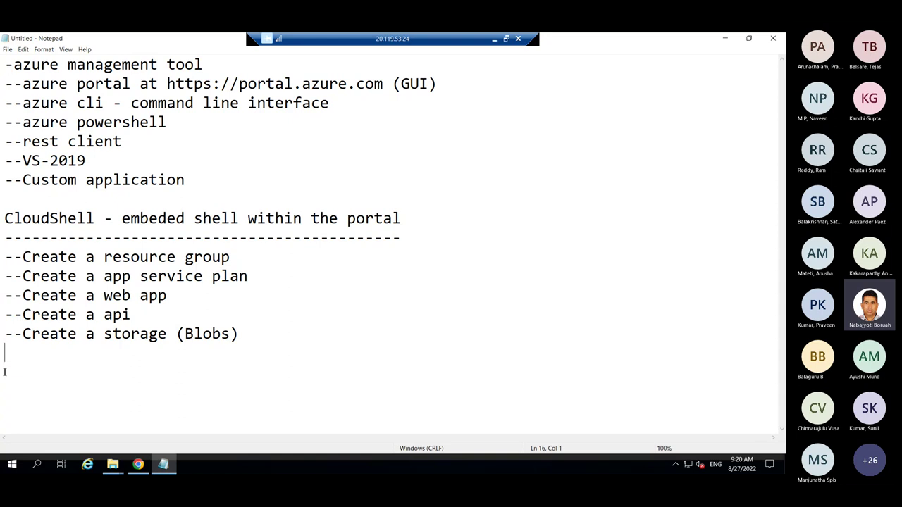
- Switch to the az-204 Azure portal dashboard in Chrome, then run Command Prompt as administrator and minimize its window
{"action": "left_click", "coordinate": [138, 463]}
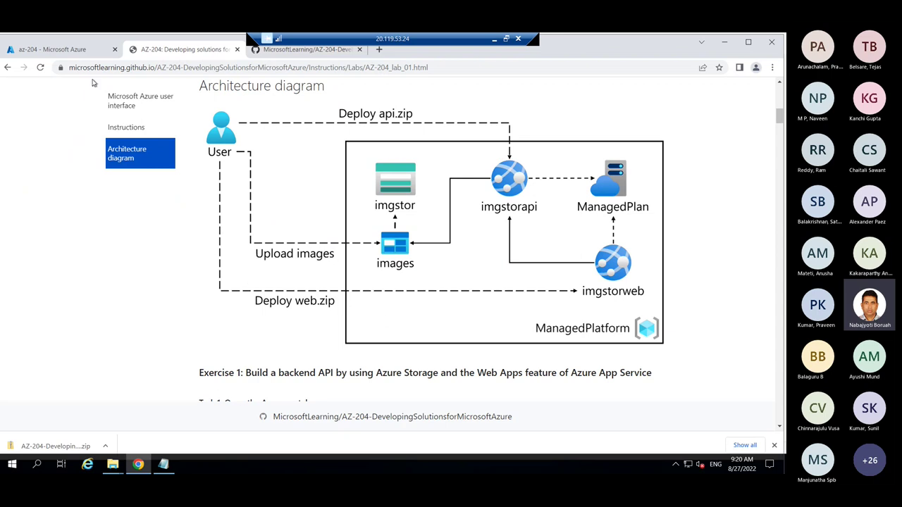
{"action": "left_click", "coordinate": [62, 48]}
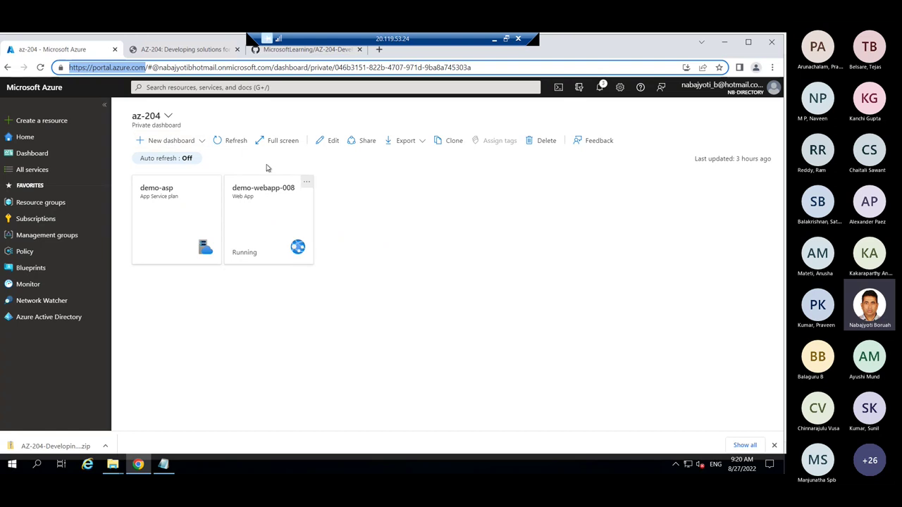
{"action": "left_click", "coordinate": [11, 464]}
{"action": "type", "text": "cmd"}
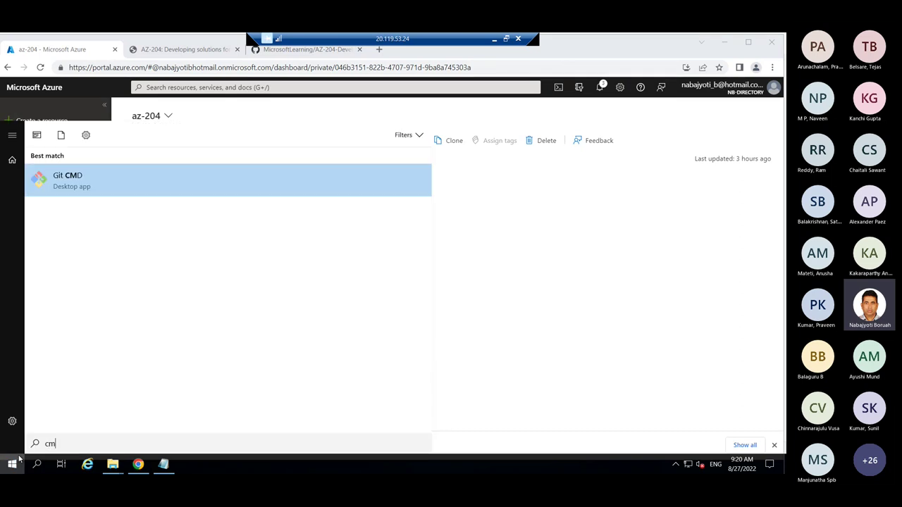
{"action": "right_click", "coordinate": [118, 183]}
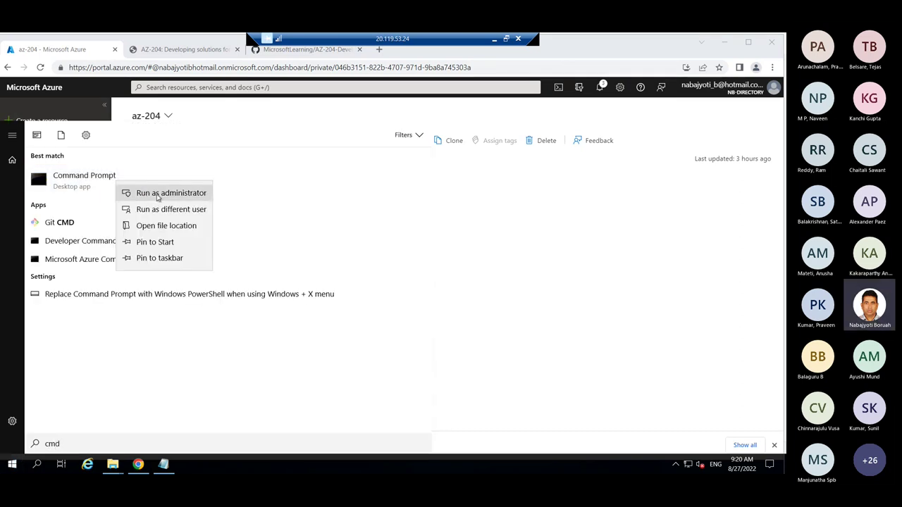
{"action": "left_click", "coordinate": [145, 193]}
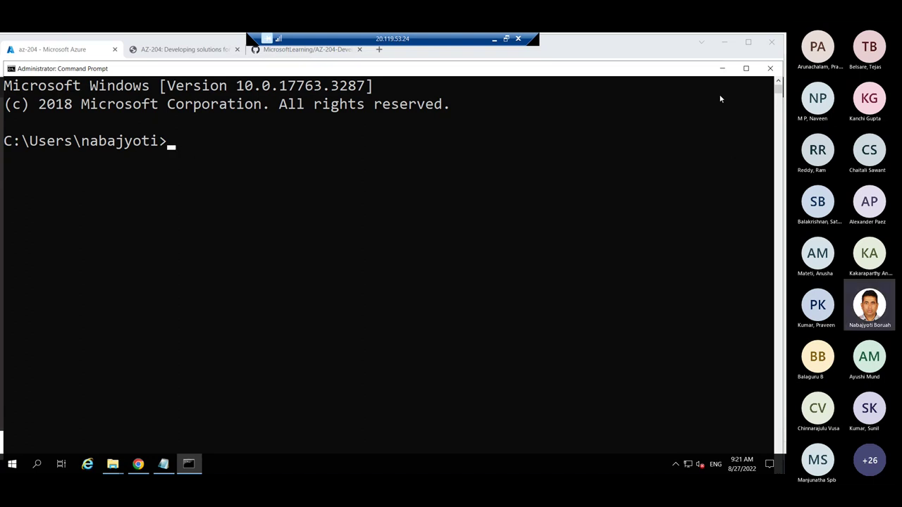
{"action": "left_click", "coordinate": [721, 68]}
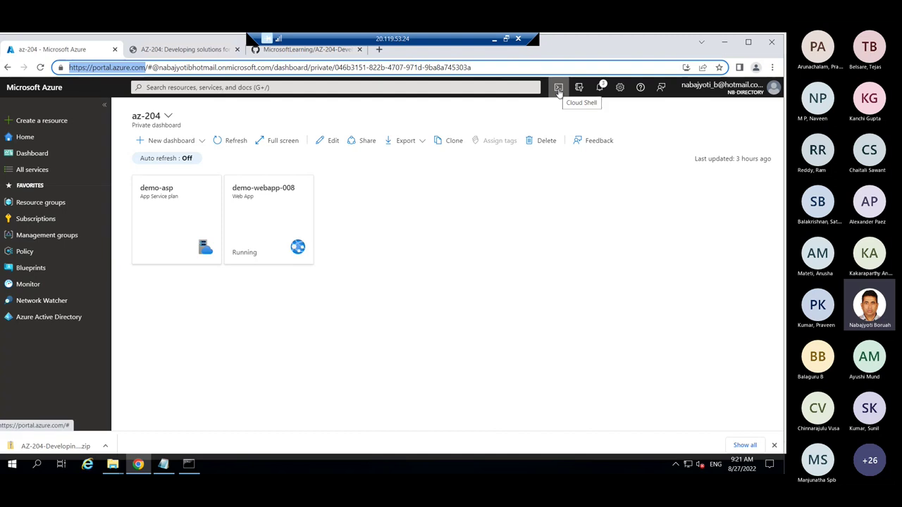
- Open Cloud Shell in the portal, create its storage under the Visual Studio Ultimate with MSDN subscription, and maximize the shell pane
{"action": "left_click", "coordinate": [559, 89]}
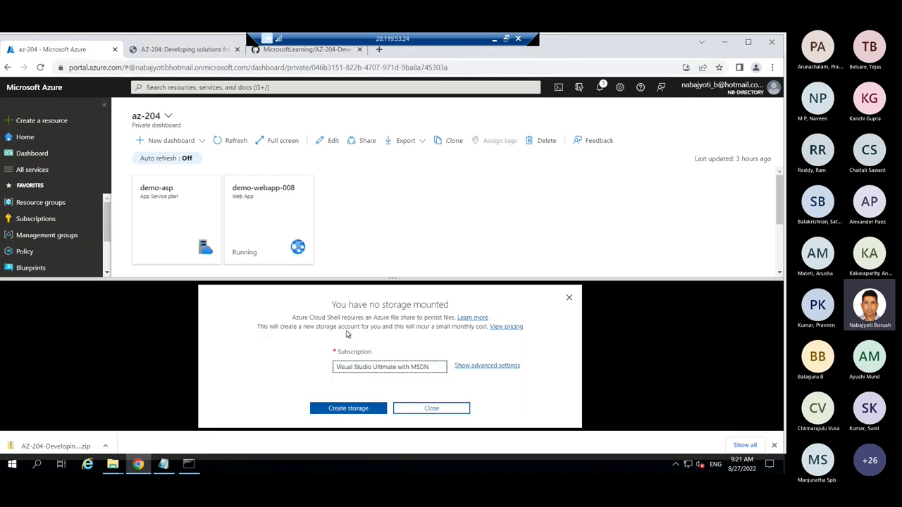
{"action": "left_click", "coordinate": [348, 409]}
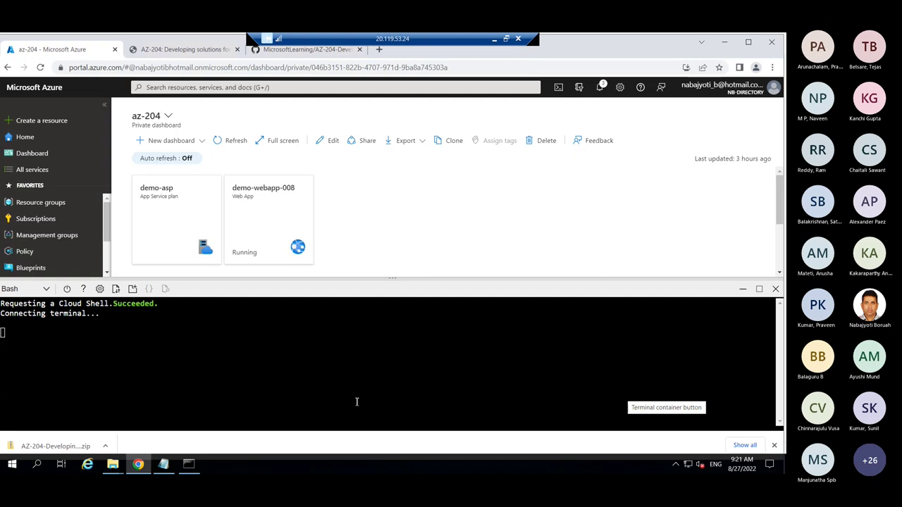
{"action": "left_click", "coordinate": [759, 289]}
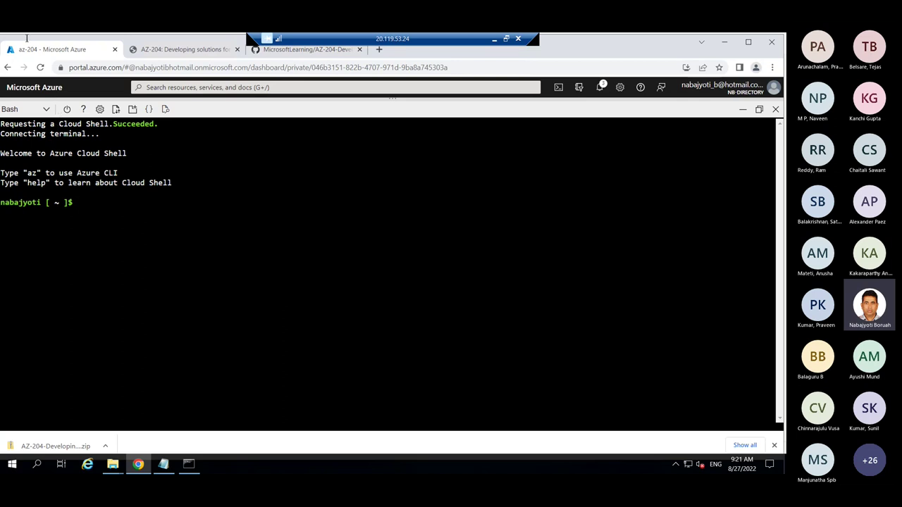
{"action": "left_click", "coordinate": [42, 108]}
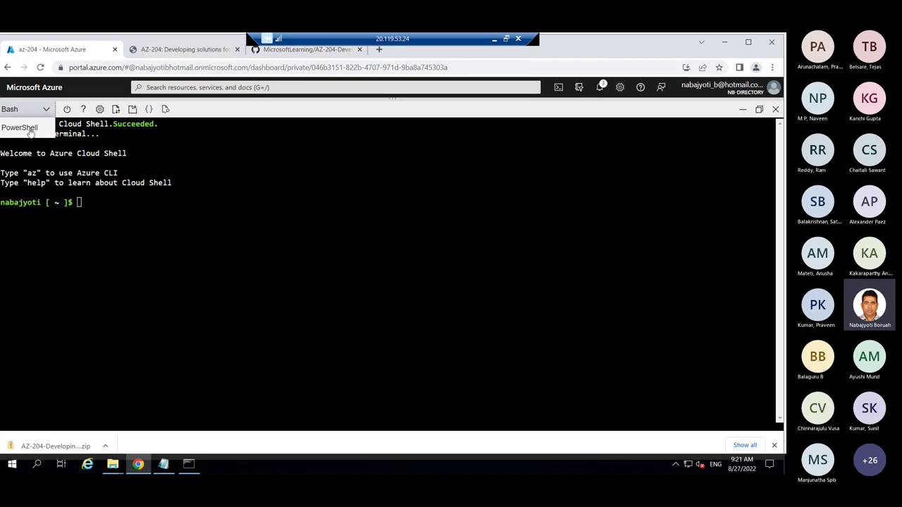
{"action": "left_click", "coordinate": [305, 196]}
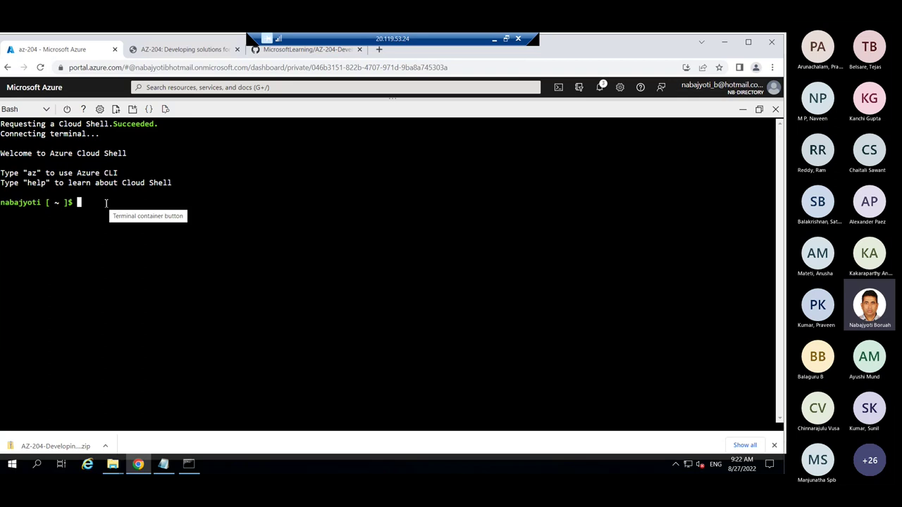
{"action": "left_click", "coordinate": [39, 109]}
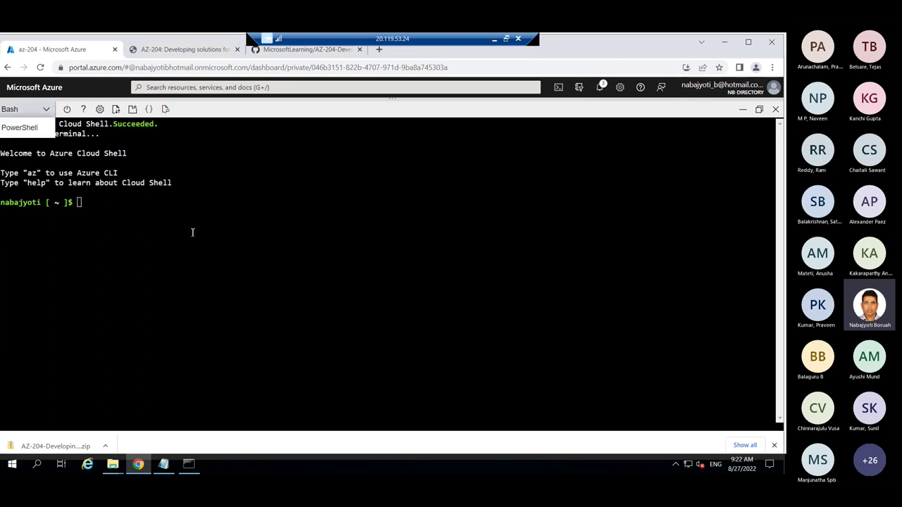
{"action": "left_click", "coordinate": [193, 232]}
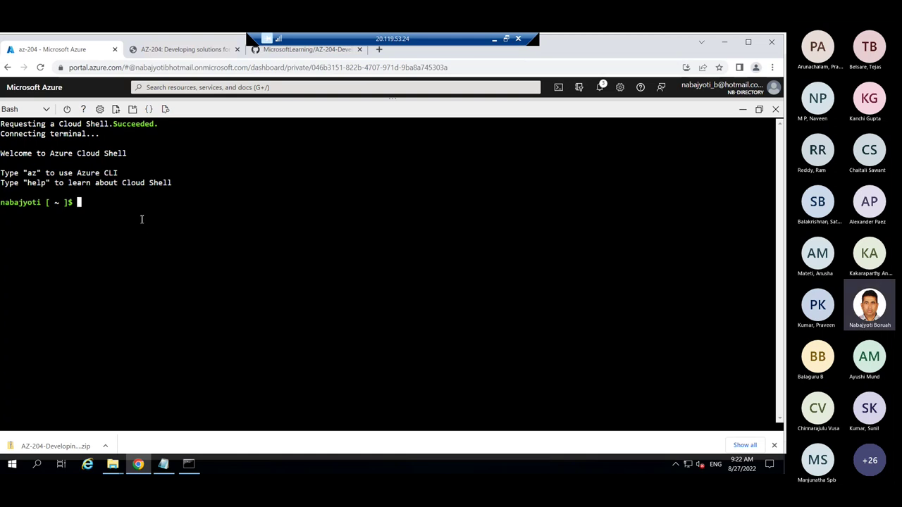
- Switch to Notepad and add the command "az group create -n lab-RG -l eastus" below the "--Create a resource group" line
{"action": "left_click", "coordinate": [164, 463]}
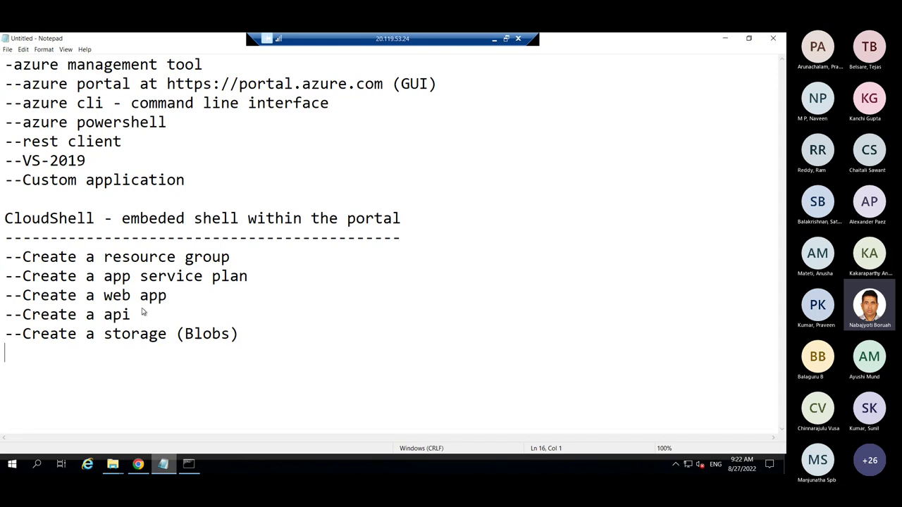
{"action": "left_click", "coordinate": [263, 258]}
{"action": "key", "text": "Return"}
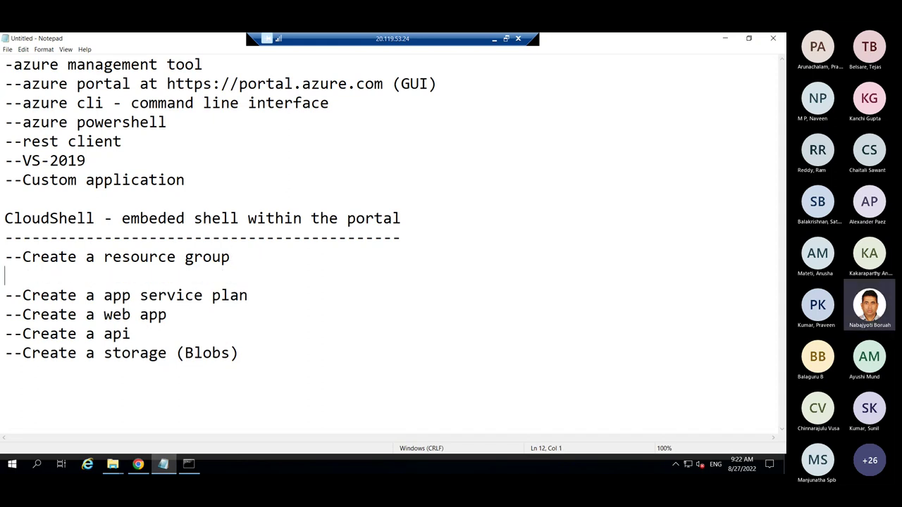
{"action": "type", "text": "az group "}
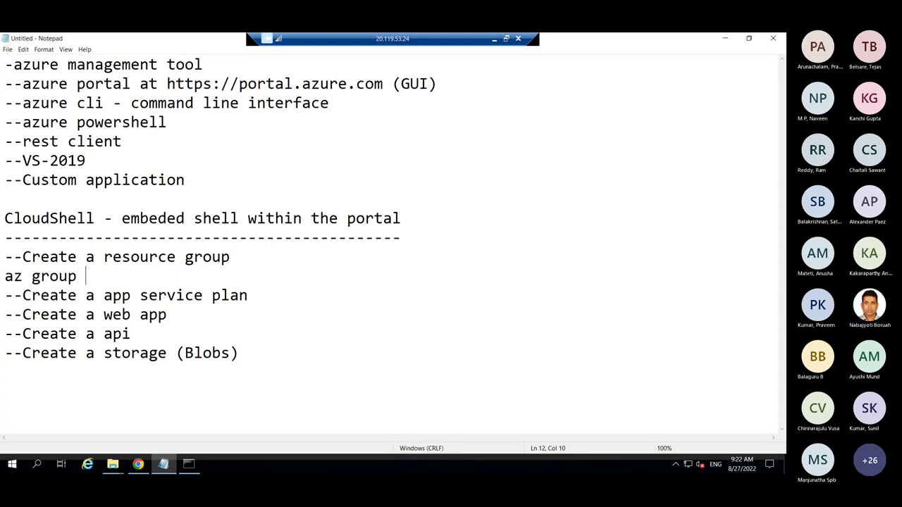
{"action": "type", "text": "create -n "}
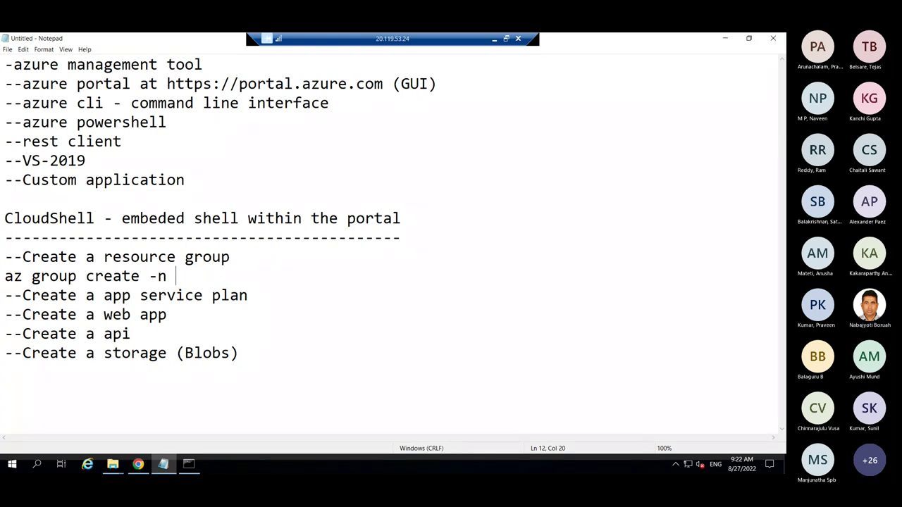
{"action": "type", "text": "lab-RG -"}
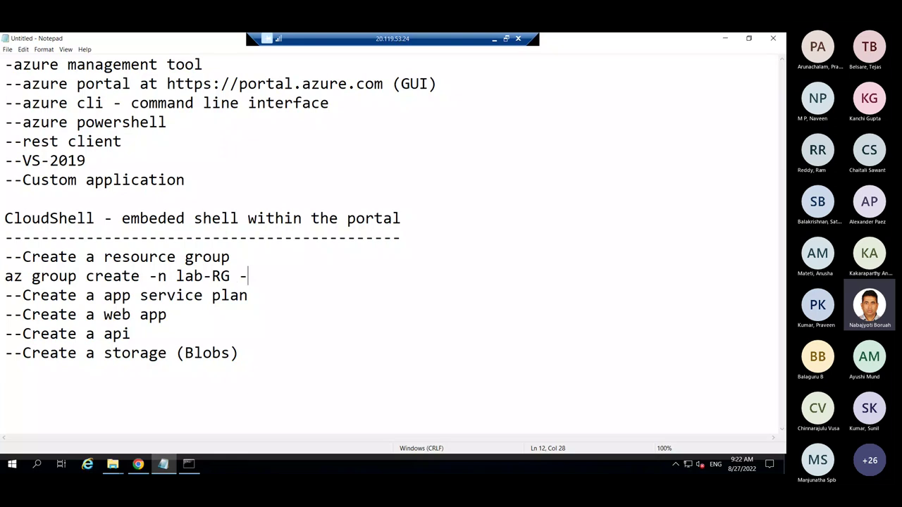
{"action": "type", "text": "l eastus"}
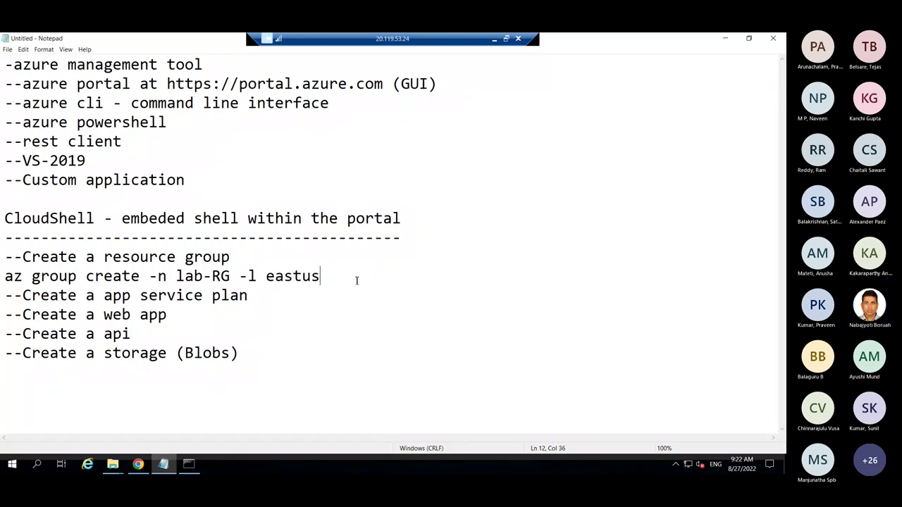
- Copy the "az group create -n lab-RG -l eastus" command from Notepad and run it in Cloud Shell in Chrome
{"action": "left_click_drag", "start_coordinate": [357, 281], "coordinate": [3, 276]}
{"action": "key", "text": "ctrl+c"}
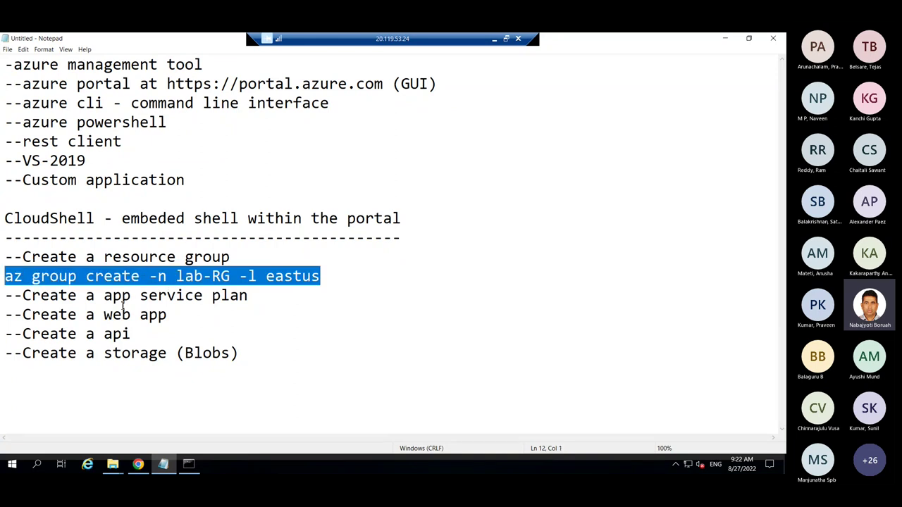
{"action": "left_click", "coordinate": [163, 464]}
{"action": "right_click", "coordinate": [98, 204]}
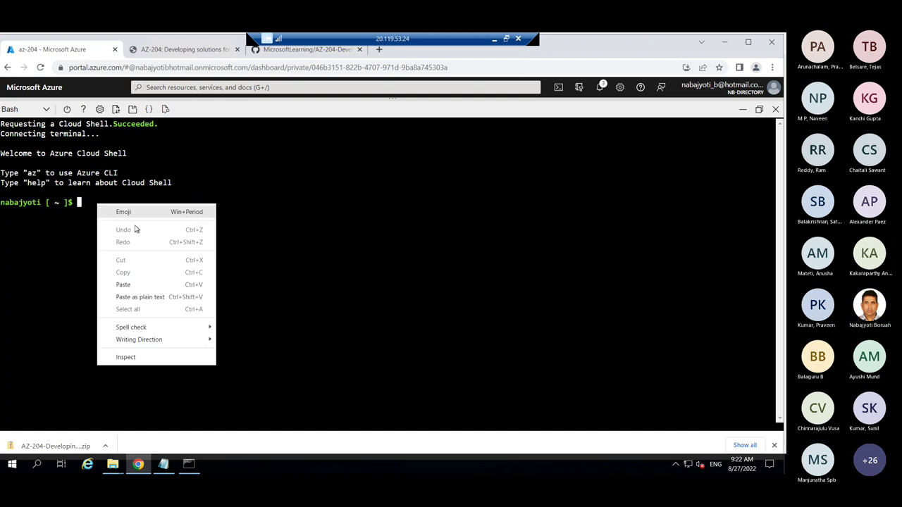
{"action": "left_click", "coordinate": [123, 285]}
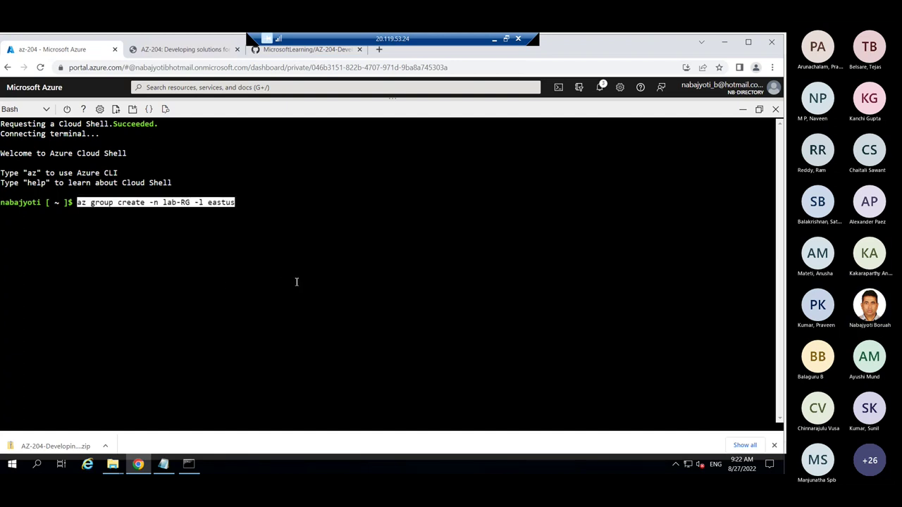
{"action": "key", "text": "Return"}
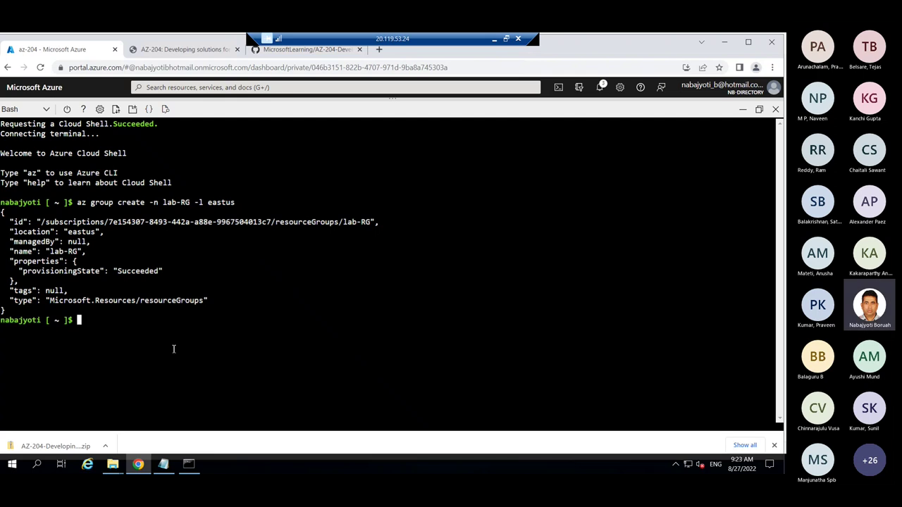
- Switch to Notepad and add the command "az group list -o table" below the group creation command, followed by an empty line
{"action": "left_click", "coordinate": [163, 464]}
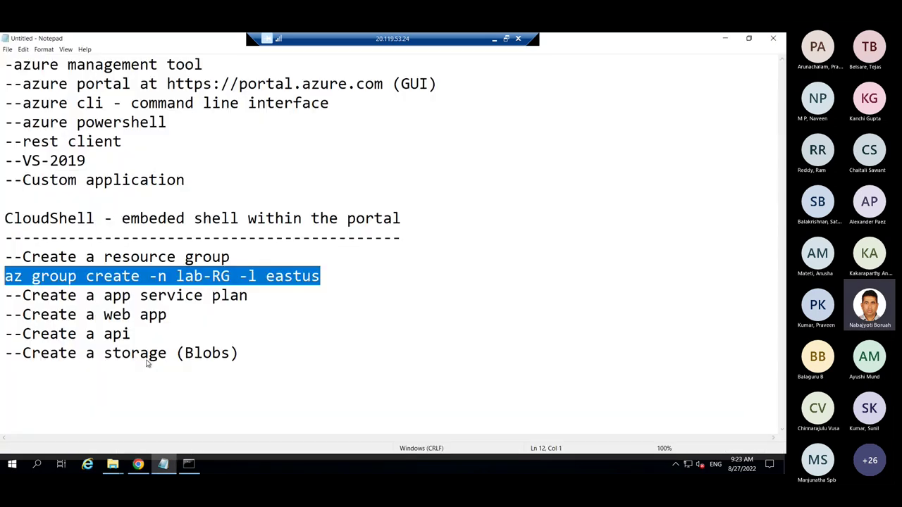
{"action": "left_click", "coordinate": [339, 278]}
{"action": "key", "text": "Return"}
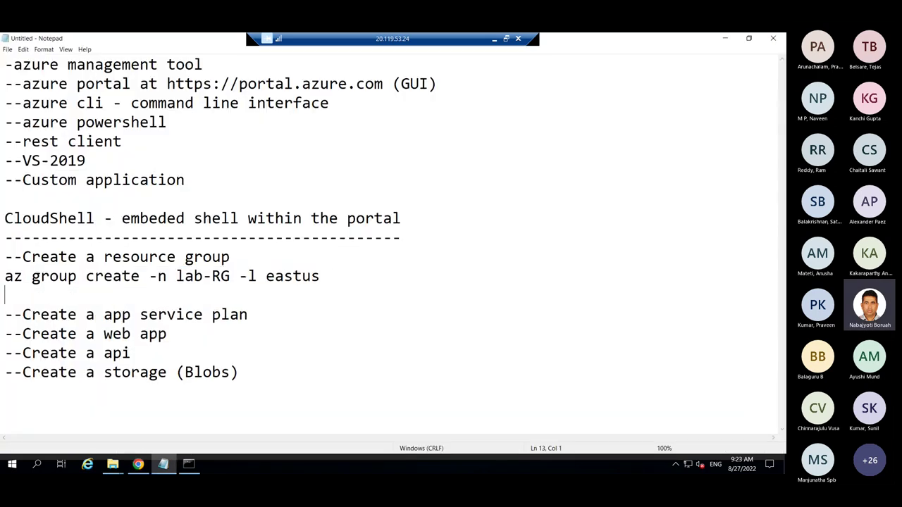
{"action": "type", "text": "az group "}
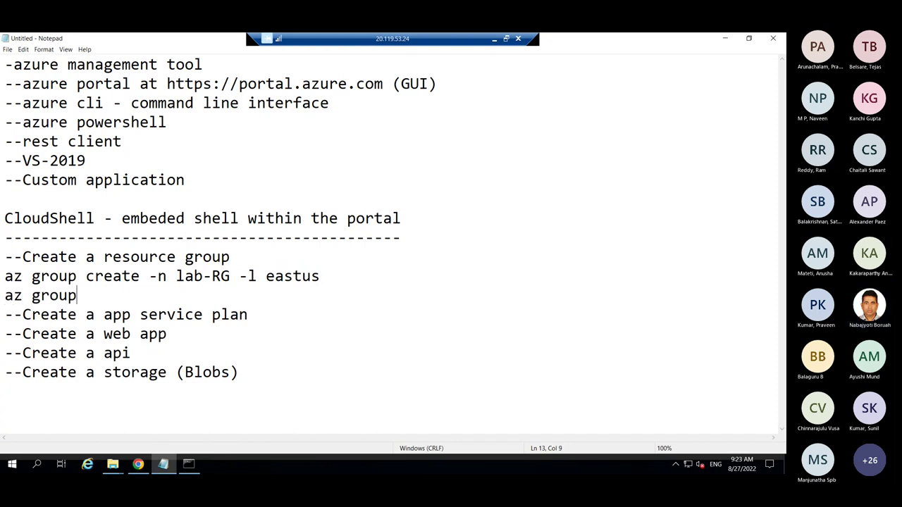
{"action": "type", "text": "list -"}
{"action": "key", "text": "BackSpace"}
{"action": "type", "text": "-o "}
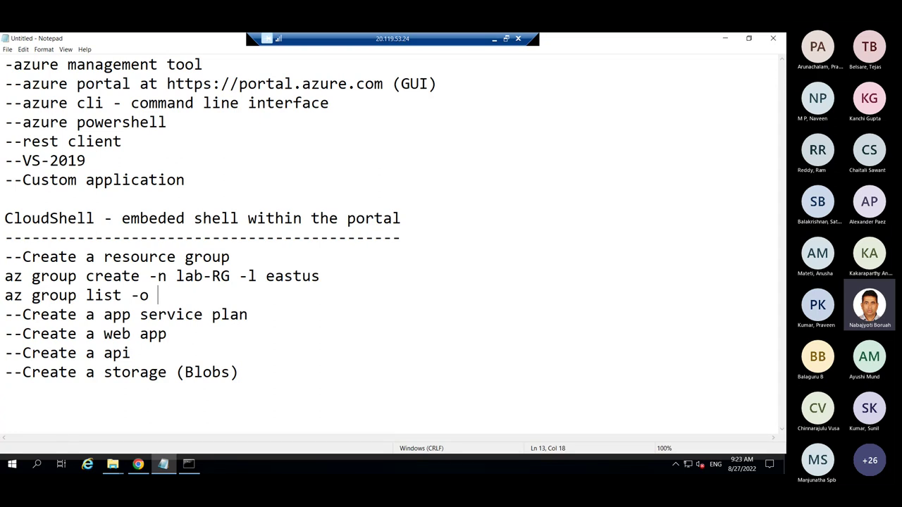
{"action": "type", "text": "table"}
{"action": "key", "text": "Return"}
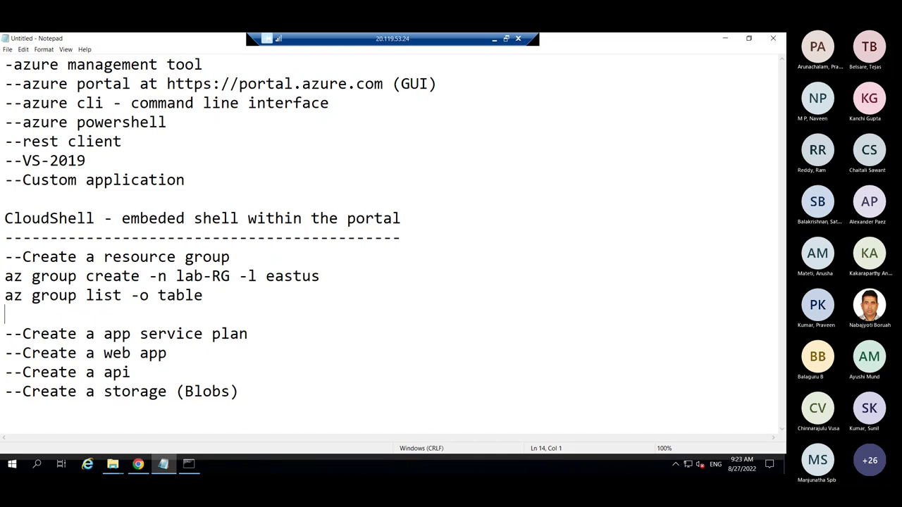
- Copy the "az group list -o table" command into Cloud Shell in Chrome, run it, and highlight the lab-RG row in the output
{"action": "left_click_drag", "start_coordinate": [203, 296], "coordinate": [2, 299]}
{"action": "key", "text": "ctrl+c"}
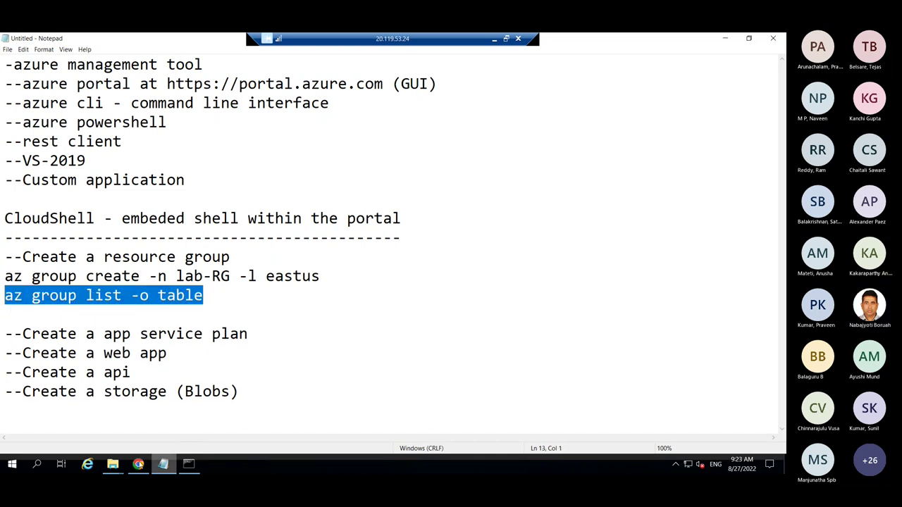
{"action": "left_click", "coordinate": [138, 464]}
{"action": "right_click", "coordinate": [119, 321]}
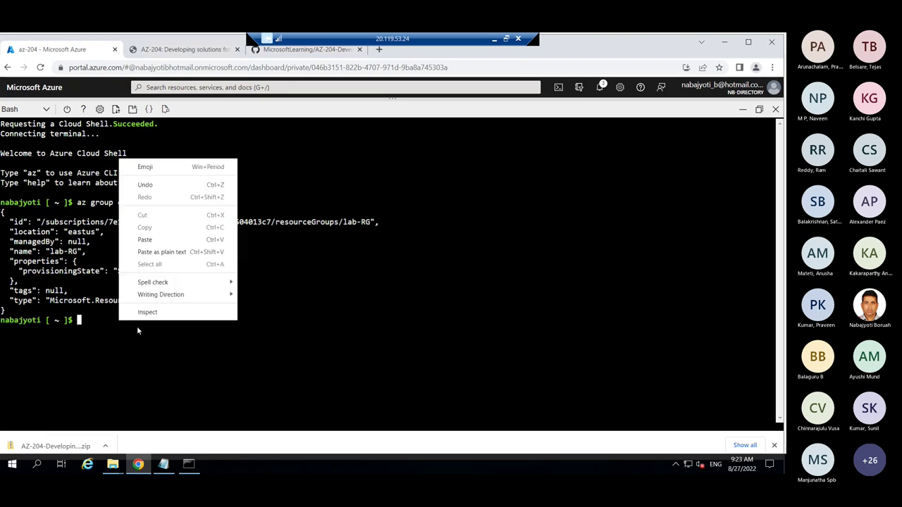
{"action": "left_click", "coordinate": [145, 240]}
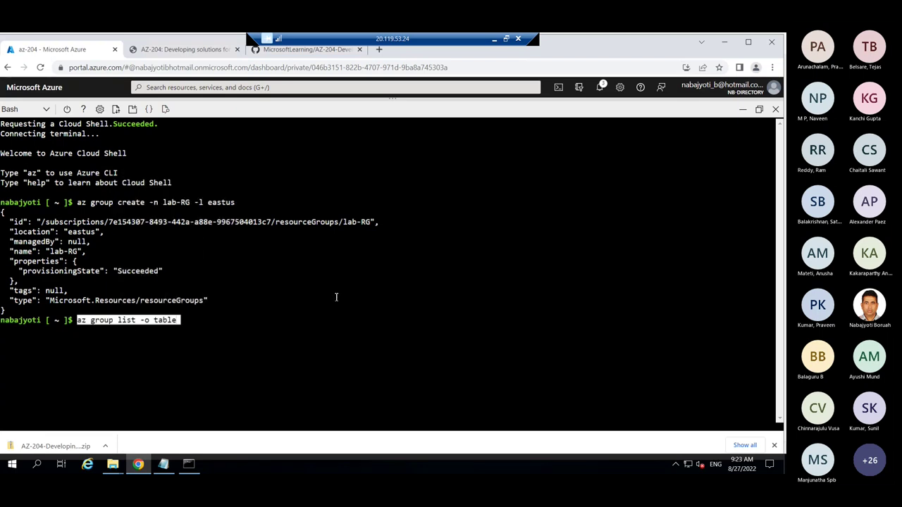
{"action": "key", "text": "Return"}
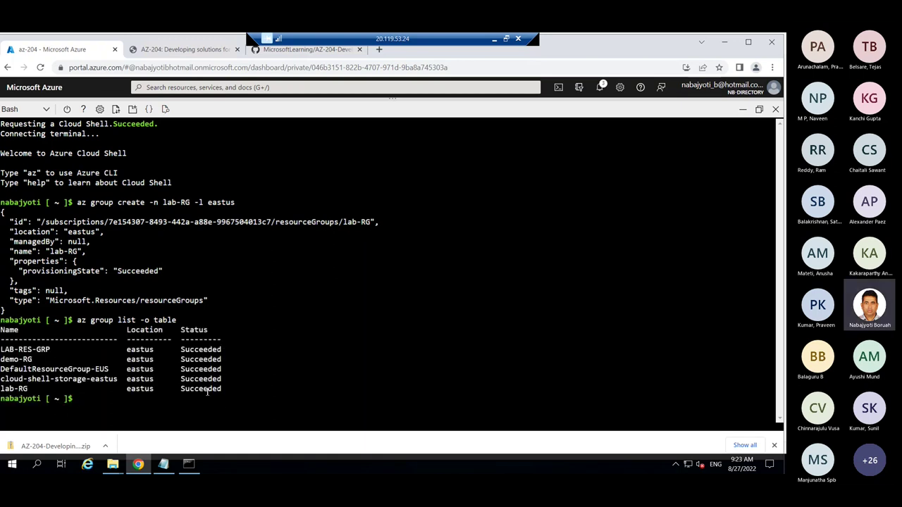
{"action": "left_click_drag", "start_coordinate": [231, 388], "coordinate": [1, 388]}
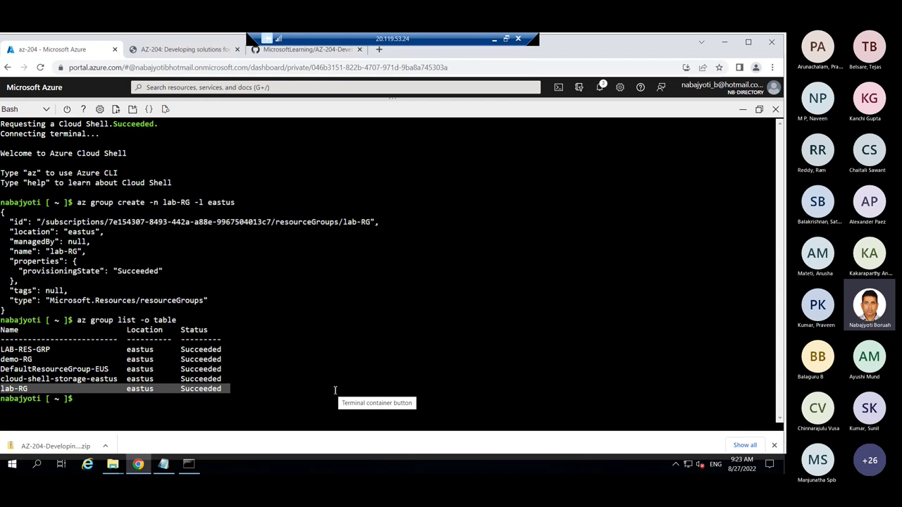
- Switch to Notepad and add "az appservice plan create -n my-asp -l eastus -g lab-RG --sku S1" plus an empty line below "--Create a app service plan"
{"action": "left_click", "coordinate": [163, 464]}
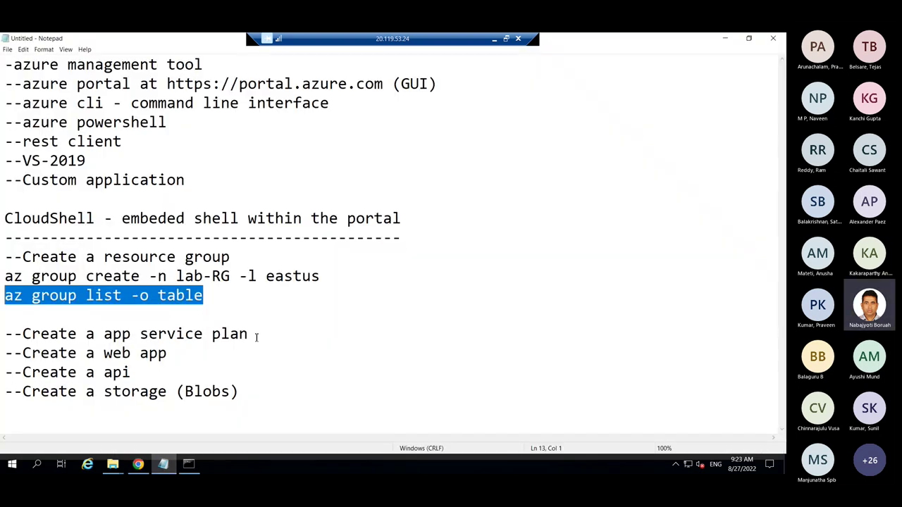
{"action": "left_click", "coordinate": [256, 337]}
{"action": "key", "text": "Return"}
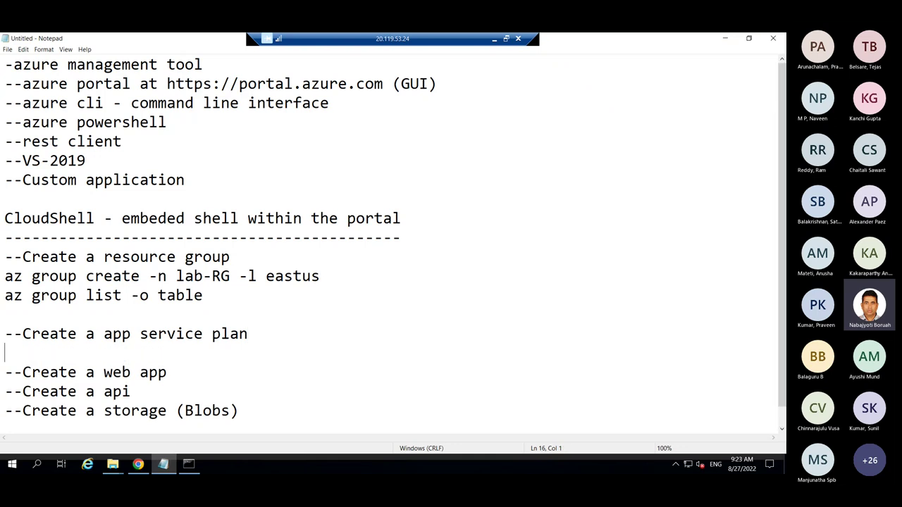
{"action": "type", "text": "az ap"}
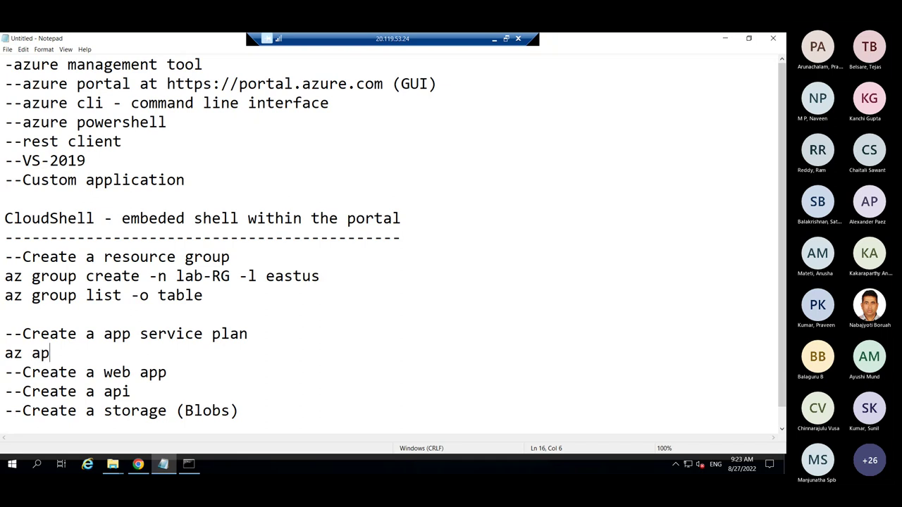
{"action": "type", "text": "pservice pla"}
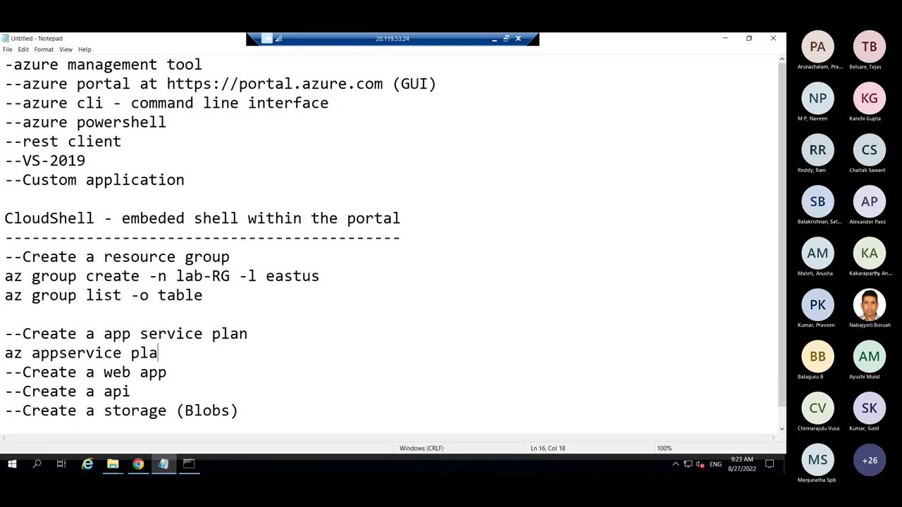
{"action": "type", "text": "n create -n "}
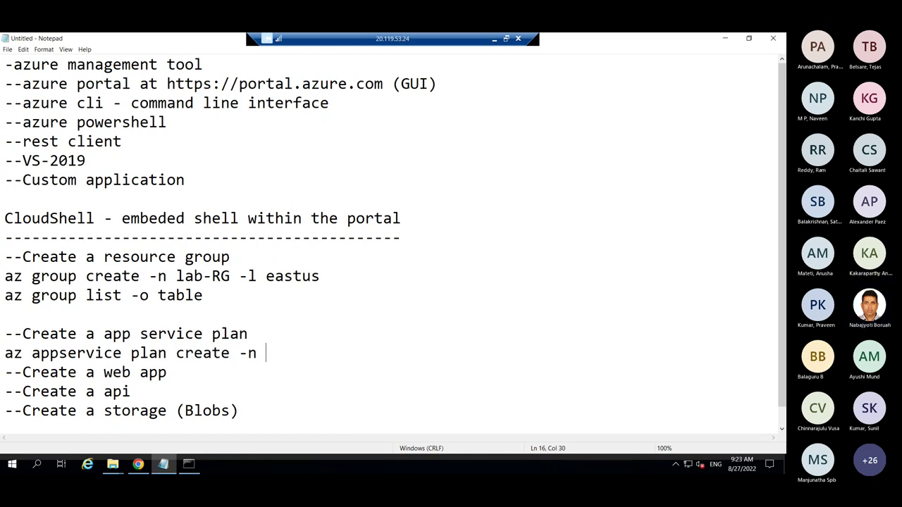
{"action": "type", "text": "my-asp"}
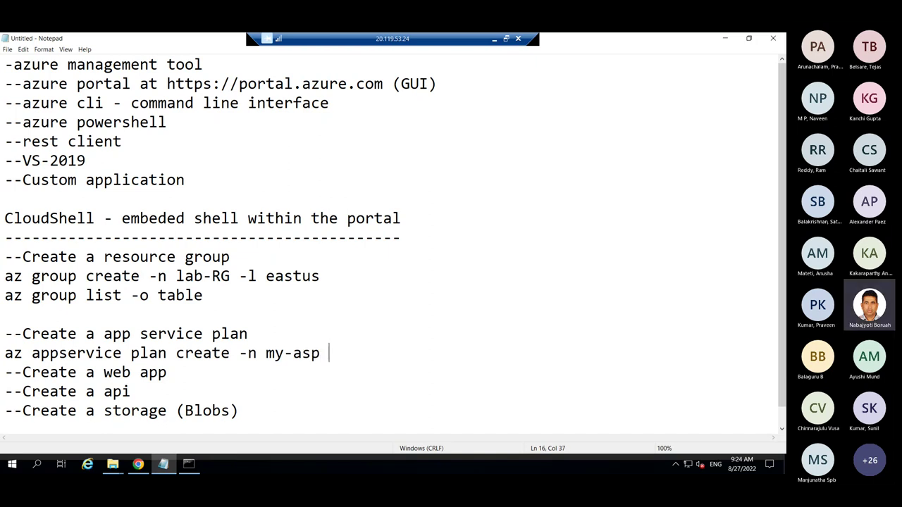
{"action": "type", "text": " -l eas"}
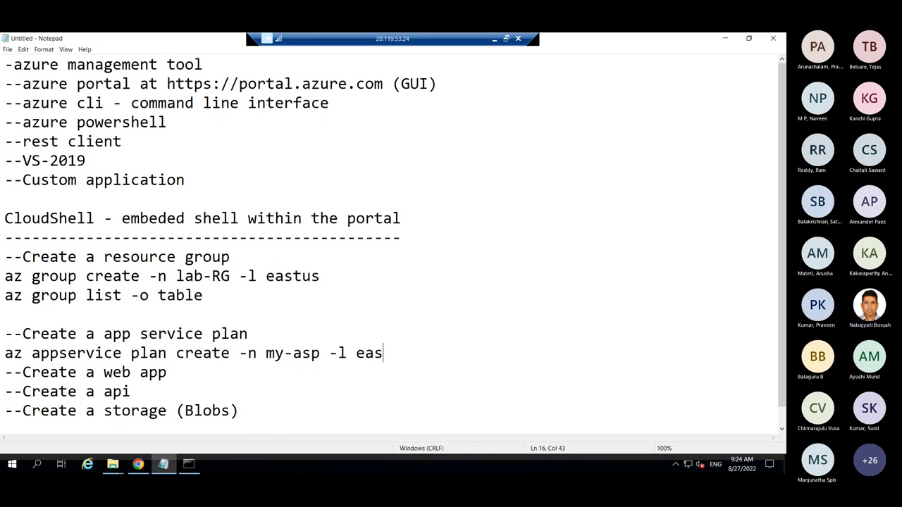
{"action": "type", "text": "tus -g lab-"}
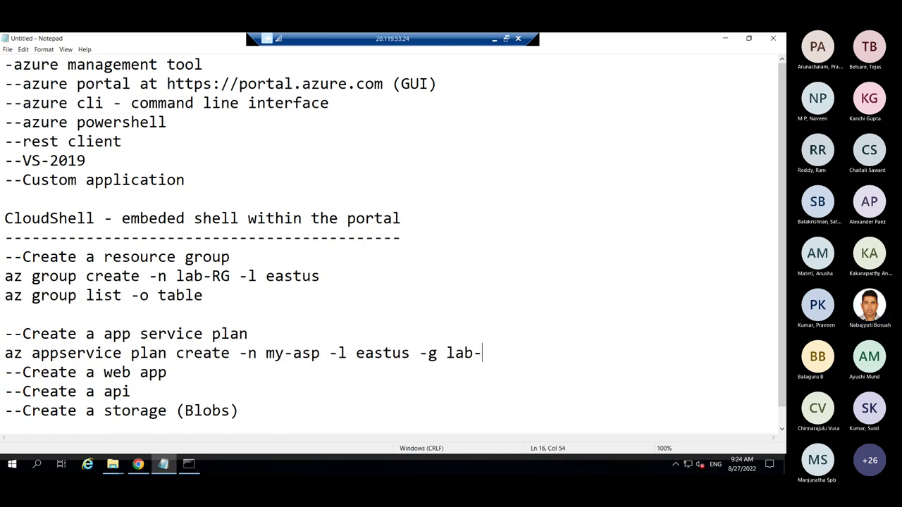
{"action": "type", "text": "RG "}
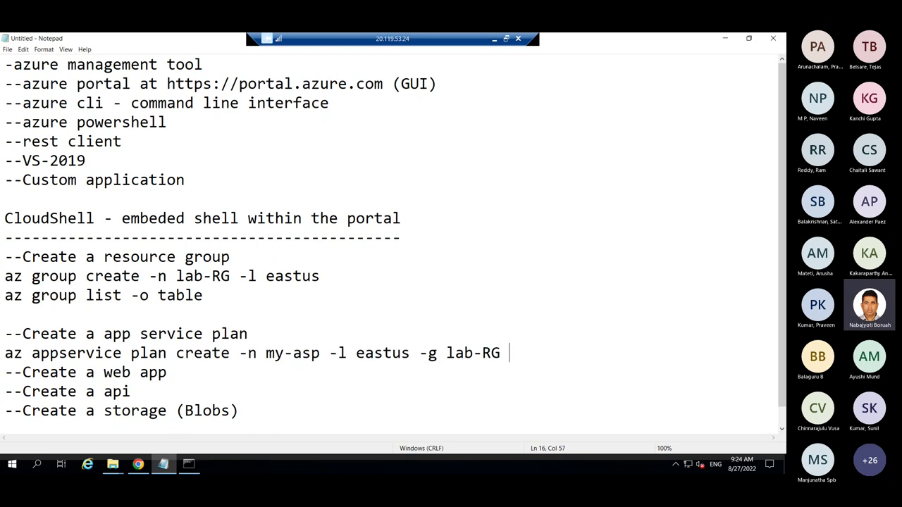
{"action": "type", "text": "--sku "}
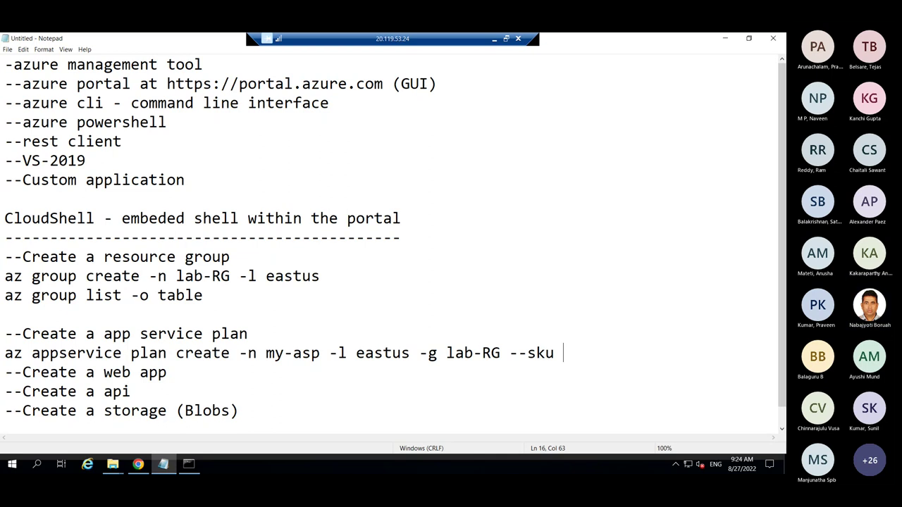
{"action": "type", "text": "S!"}
{"action": "key", "text": "BackSpace"}
{"action": "type", "text": "1"}
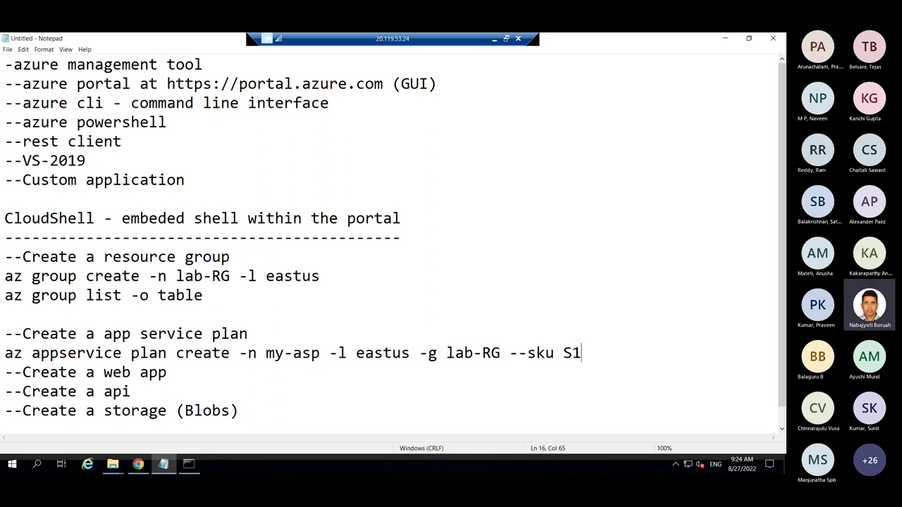
{"action": "key", "text": "Return"}
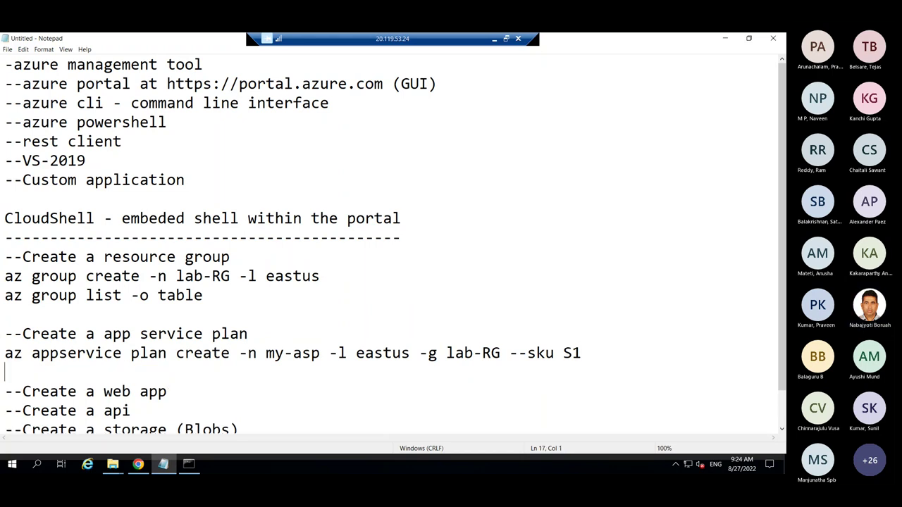
- Copy the "az appservice plan create" command from Notepad and run it in Cloud Shell in Chrome
{"action": "left_click_drag", "start_coordinate": [583, 353], "coordinate": [205, 358]}
{"action": "left_click_drag", "start_coordinate": [5, 372], "coordinate": [5, 353]}
{"action": "key", "text": "ctrl+c"}
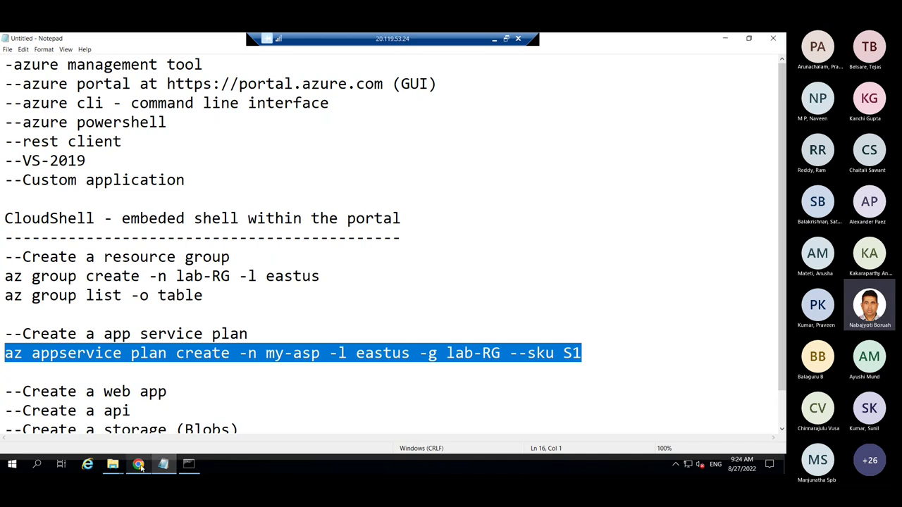
{"action": "mouse_move", "coordinate": [139, 466]}
{"action": "left_click", "coordinate": [107, 403]}
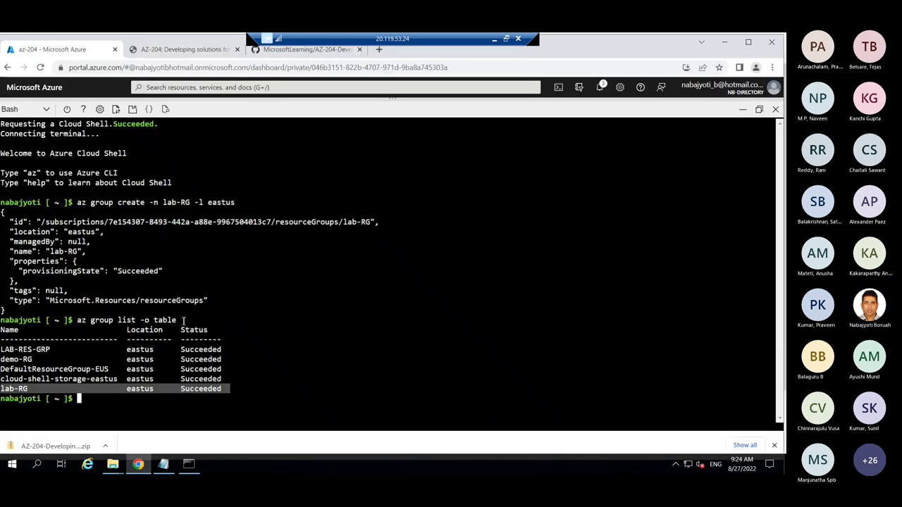
{"action": "right_click", "coordinate": [100, 401]}
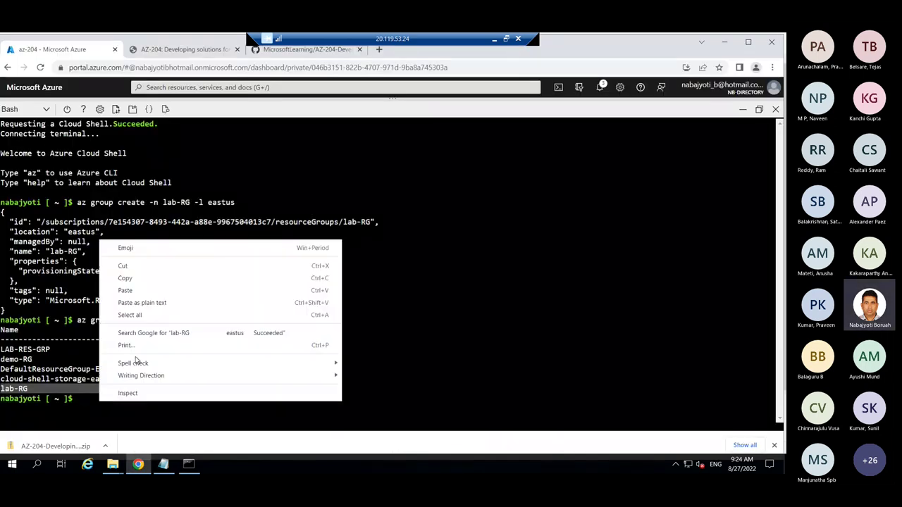
{"action": "left_click", "coordinate": [165, 305]}
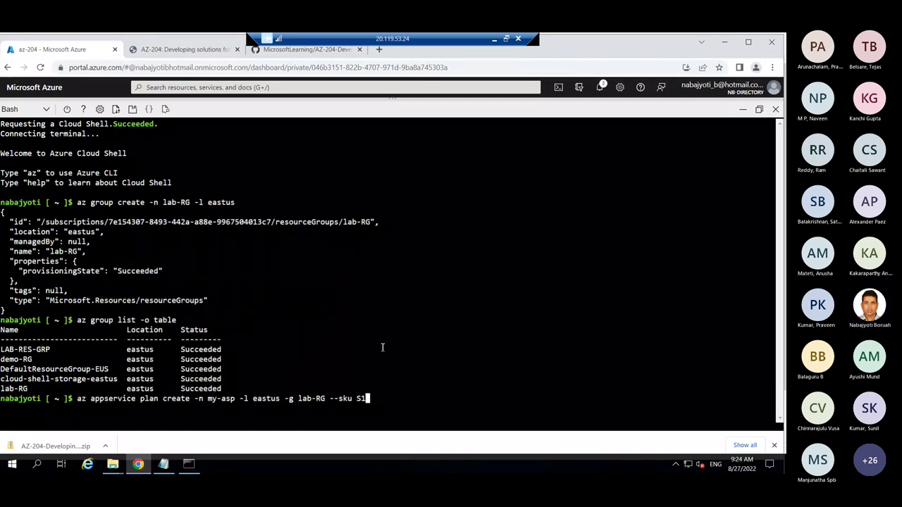
{"action": "key", "text": "Return"}
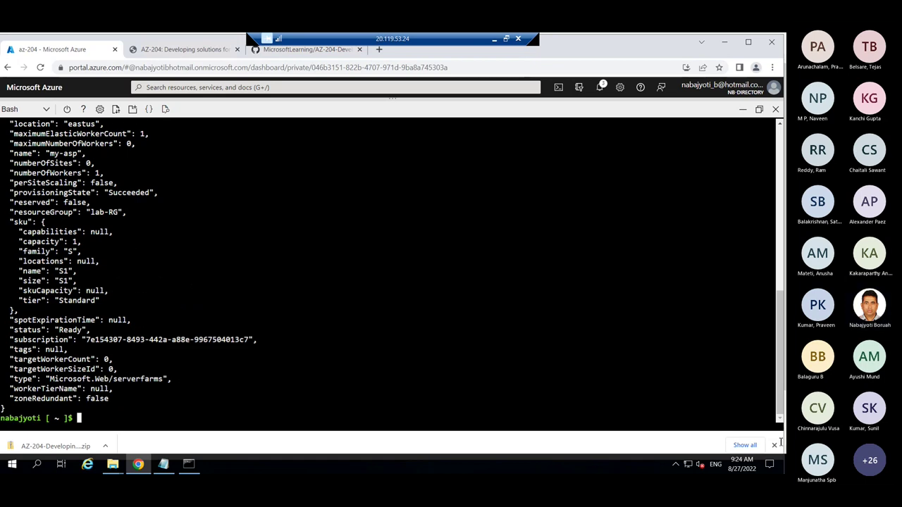
- Close the browser's downloads bar and clear the Cloud Shell terminal with the clear command
{"action": "left_click", "coordinate": [775, 446]}
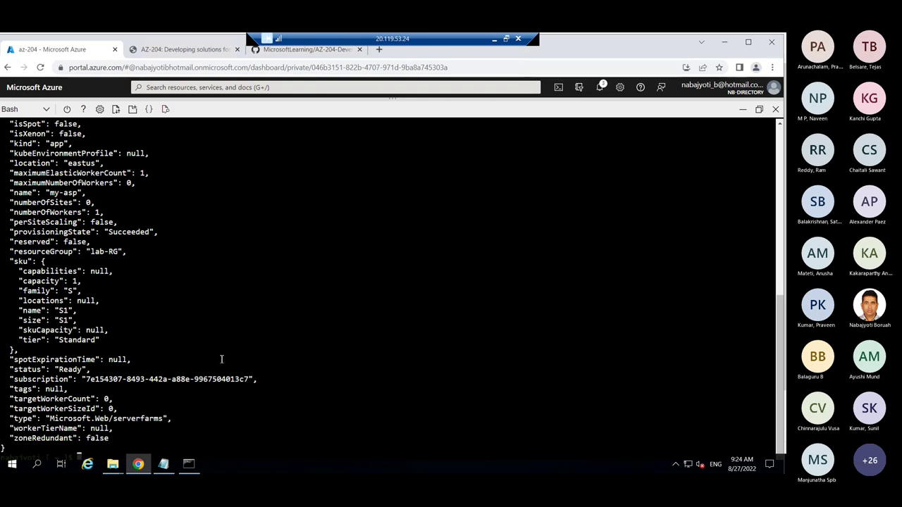
{"action": "key", "text": "Return"}
{"action": "key", "text": "Return"}
{"action": "type", "text": "cl"}
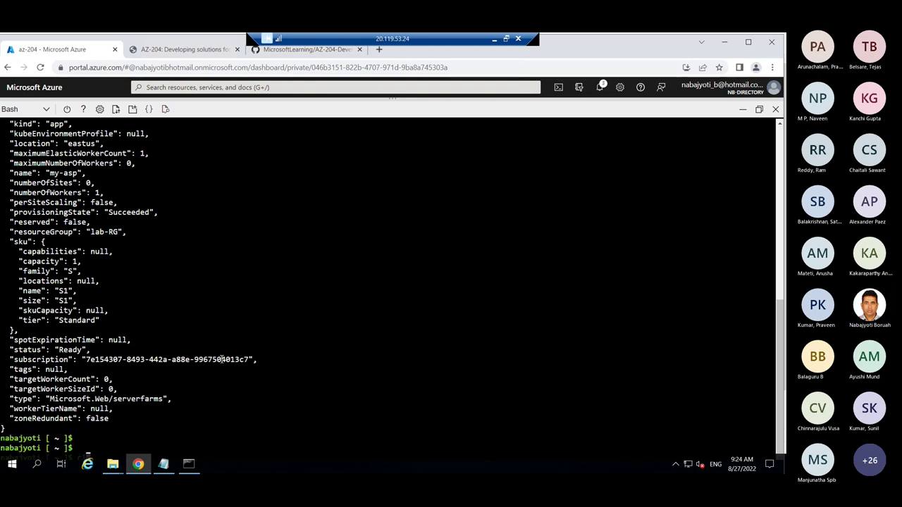
{"action": "type", "text": "ear"}
{"action": "key", "text": "Return"}
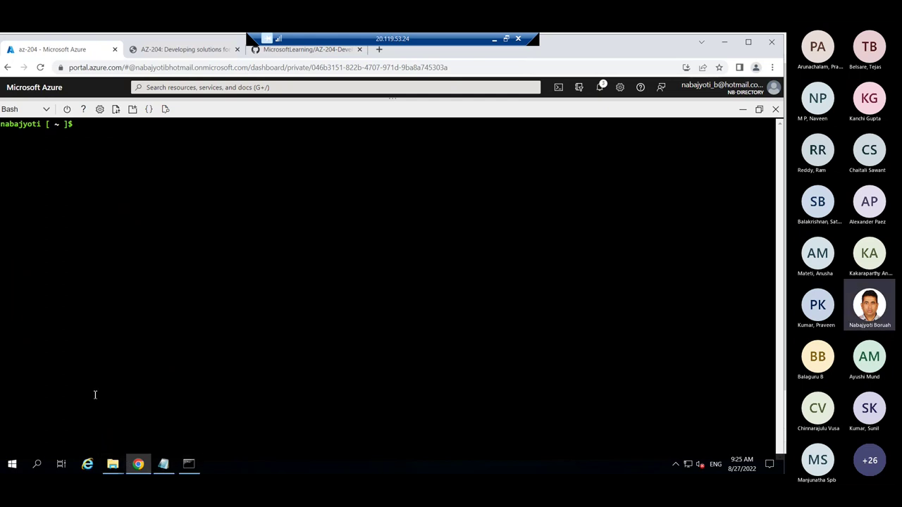
- Check the lab page's architecture diagram, switch to Notepad and add "az webapp create -n imgview909" below the "--Create a web app" line
{"action": "left_click", "coordinate": [203, 51]}
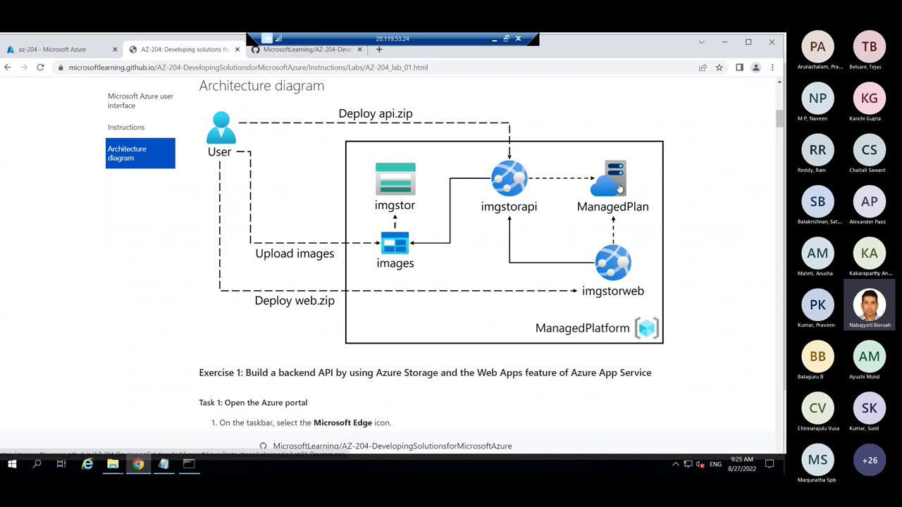
{"action": "left_click", "coordinate": [164, 464]}
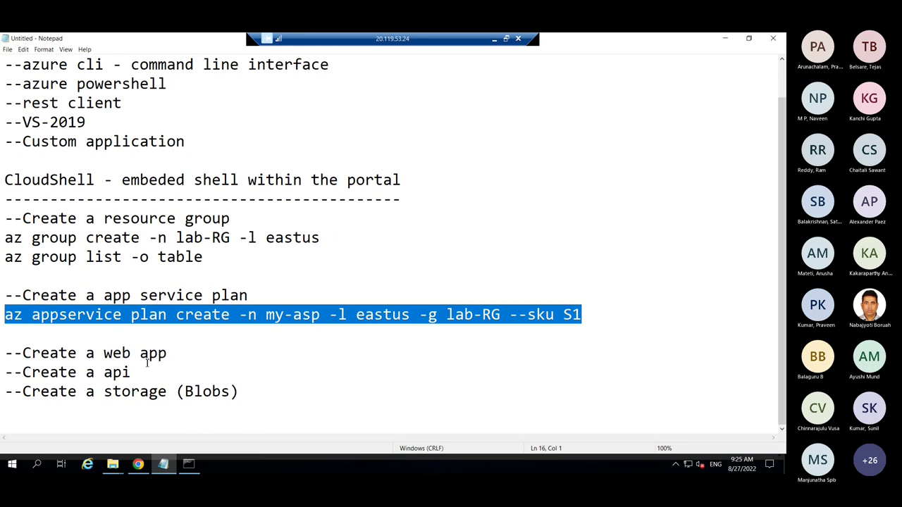
{"action": "left_click", "coordinate": [196, 354]}
{"action": "key", "text": "Return"}
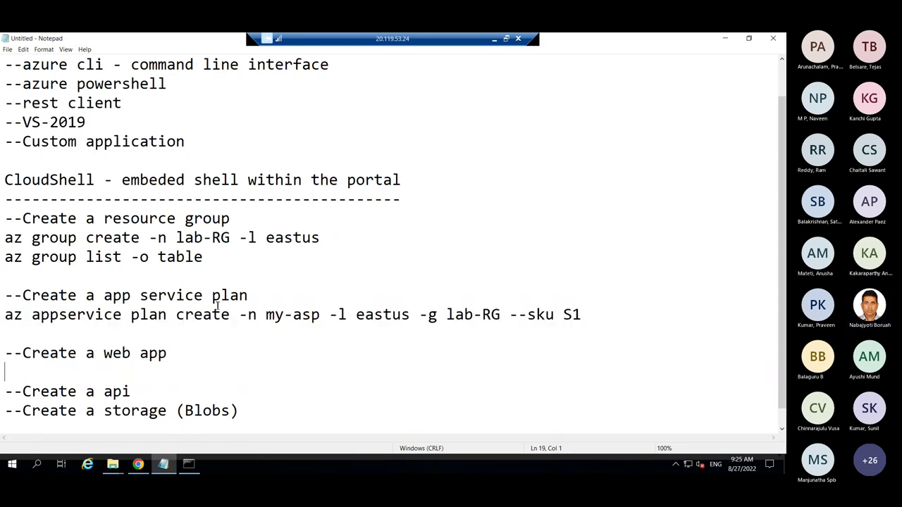
{"action": "scroll", "coordinate": [237, 319], "scroll_direction": "down", "scroll_amount": 1}
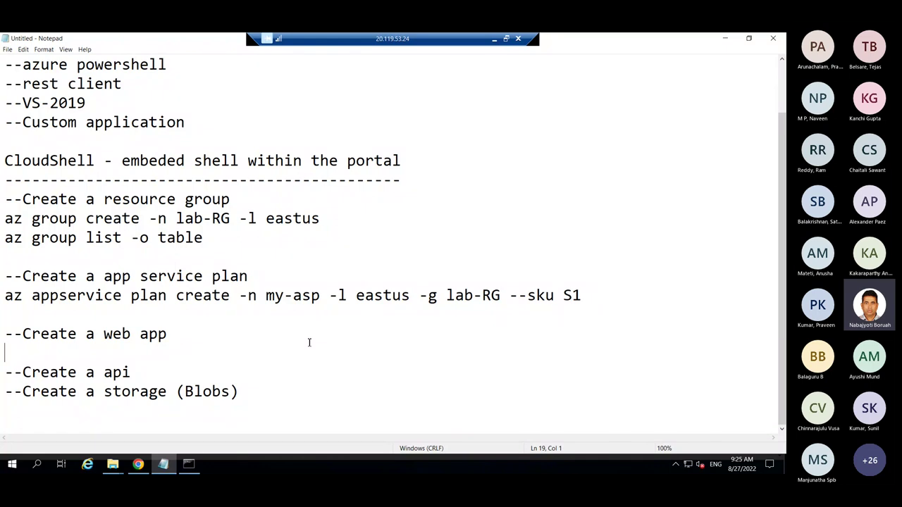
{"action": "type", "text": "az webapp"}
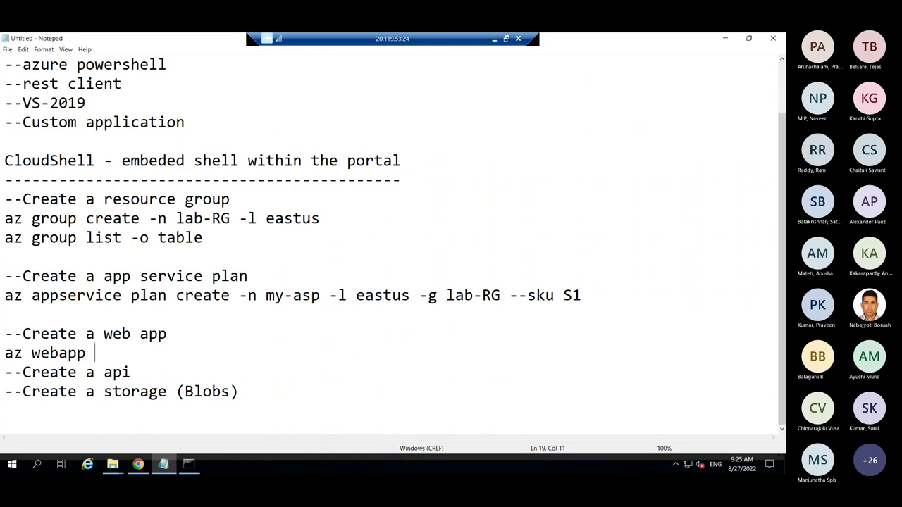
{"action": "type", "text": " create -n"}
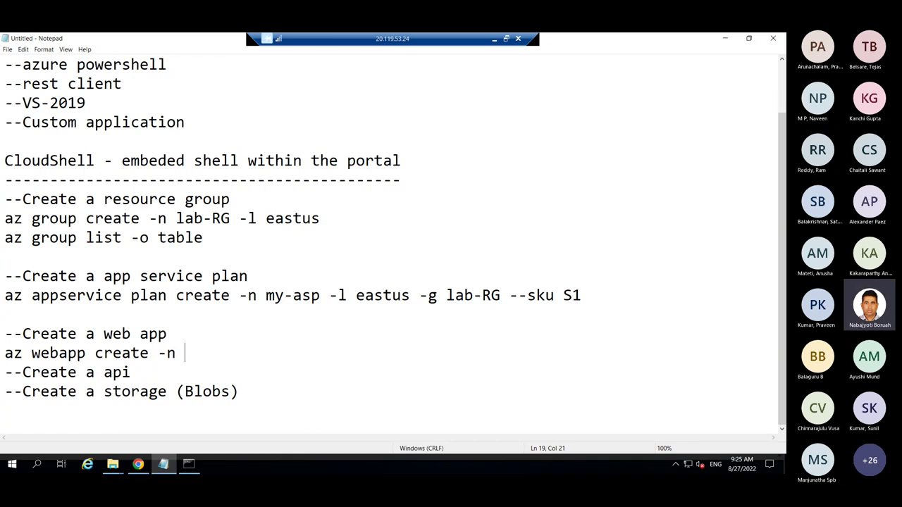
{"action": "type", "text": "imgviewr"}
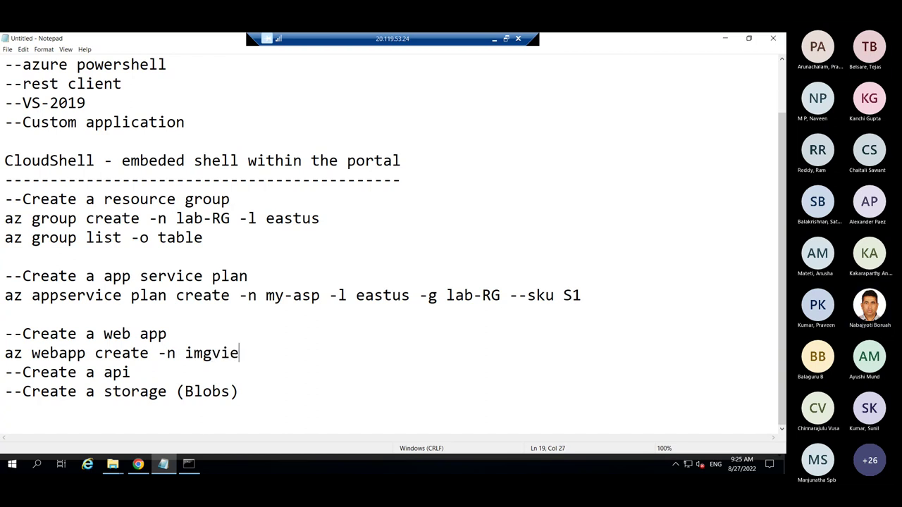
{"action": "key", "text": "BackSpace"}
{"action": "key", "text": "BackSpace"}
{"action": "type", "text": "e"}
{"action": "key", "text": "BackSpace"}
{"action": "type", "text": "w909 "}
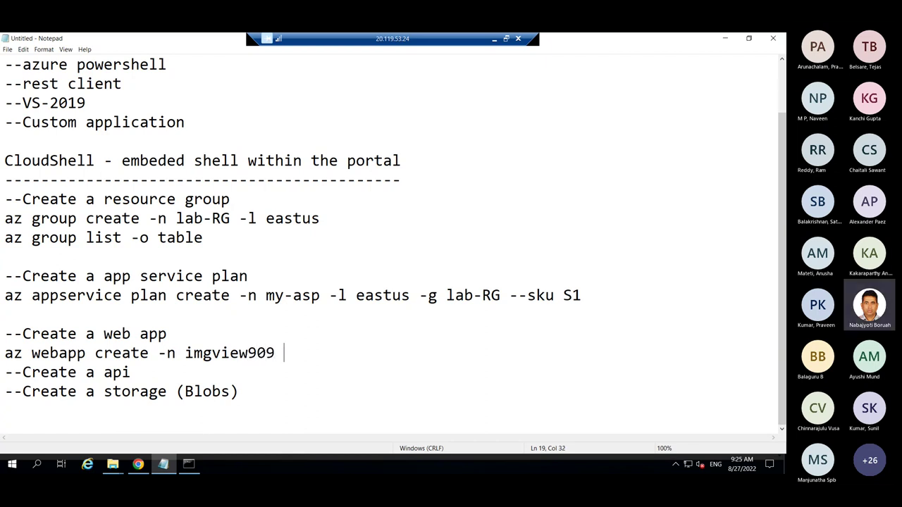
- Complete the web app creation command with "--plan my-asp -g lab-RG" and add an empty line below it
{"action": "type", "text": "-"}
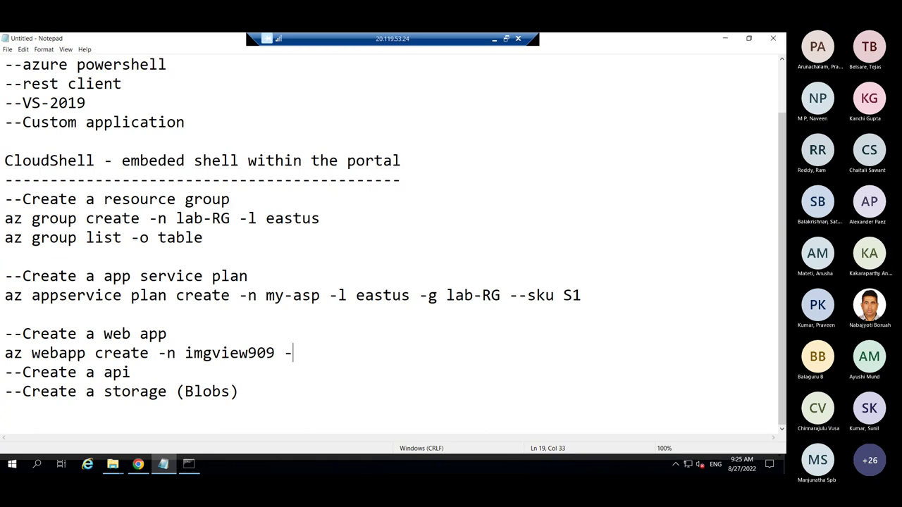
{"action": "type", "text": "-pan"}
{"action": "key", "text": "BackSpace"}
{"action": "key", "text": "BackSpace"}
{"action": "type", "text": "lan "}
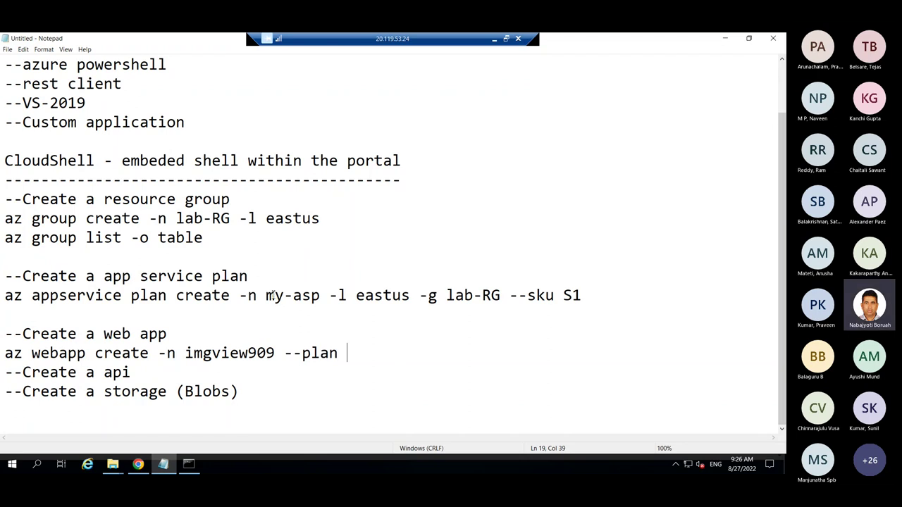
{"action": "type", "text": "my-asp -g "}
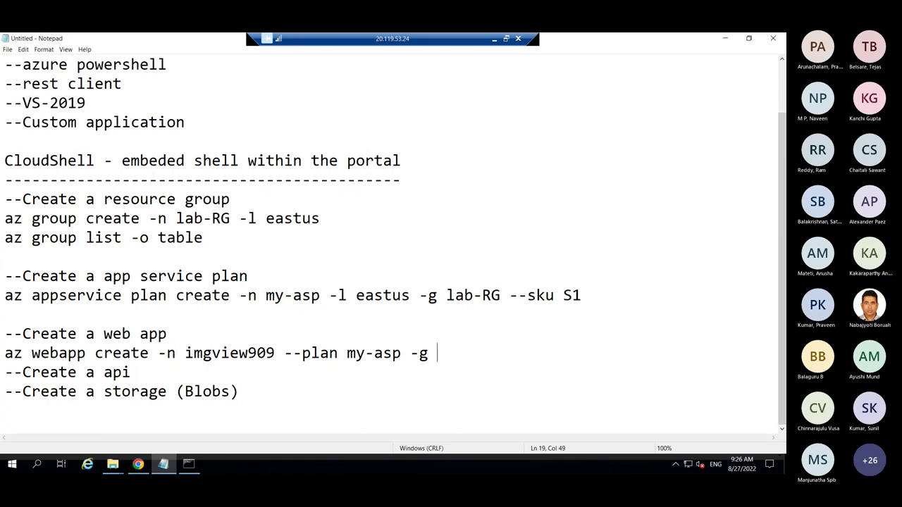
{"action": "type", "text": "lab-RG"}
{"action": "key", "text": "Return"}
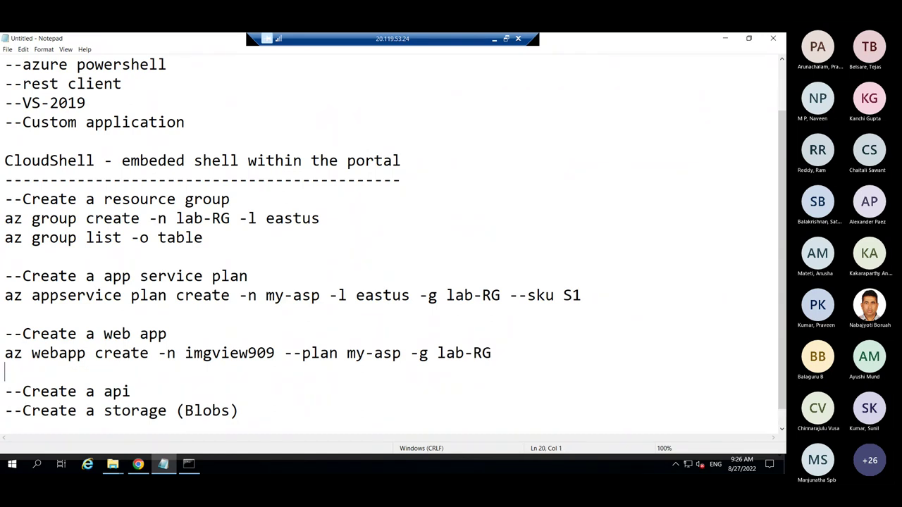
- Review the web app creation command by highlighting its app name, plan and resource group arguments, and clear the selection
{"action": "scroll", "coordinate": [327, 378], "scroll_direction": "down", "scroll_amount": 1}
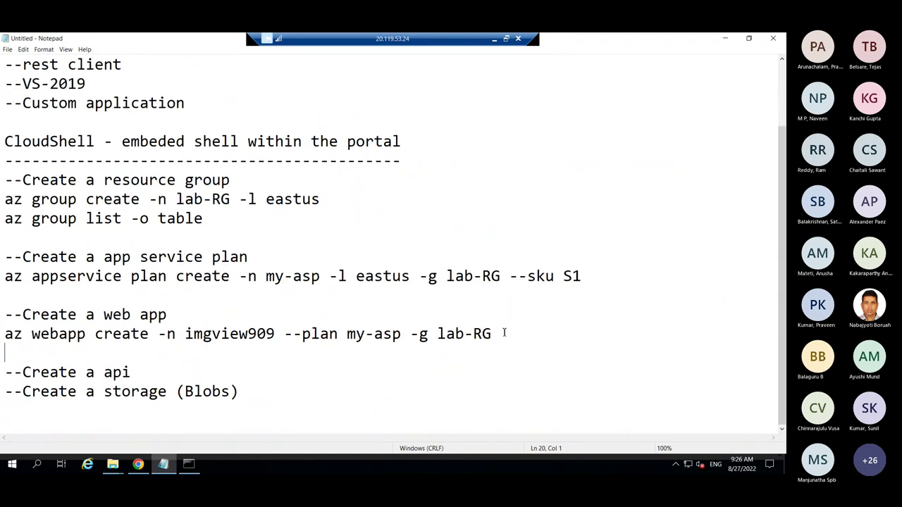
{"action": "left_click_drag", "start_coordinate": [32, 338], "coordinate": [267, 339]}
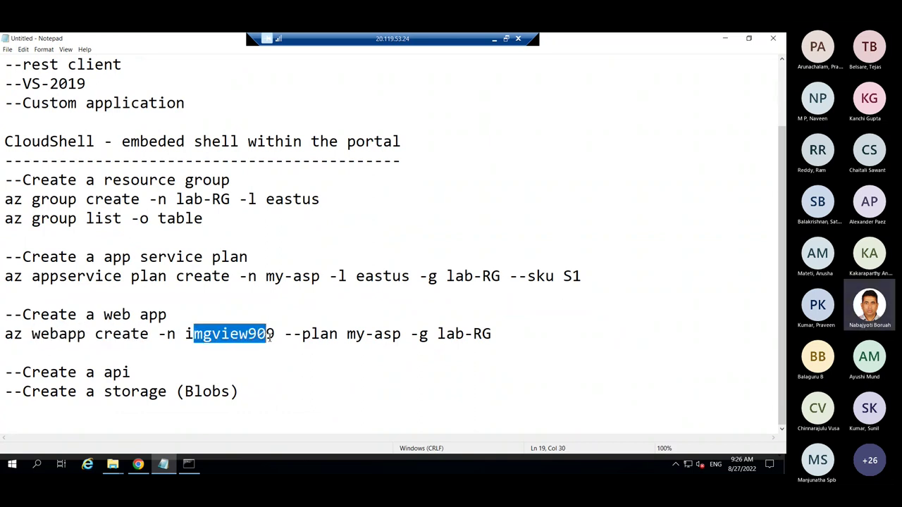
{"action": "left_click", "coordinate": [348, 339]}
{"action": "left_click_drag", "start_coordinate": [349, 338], "coordinate": [494, 339]}
{"action": "left_click", "coordinate": [343, 348]}
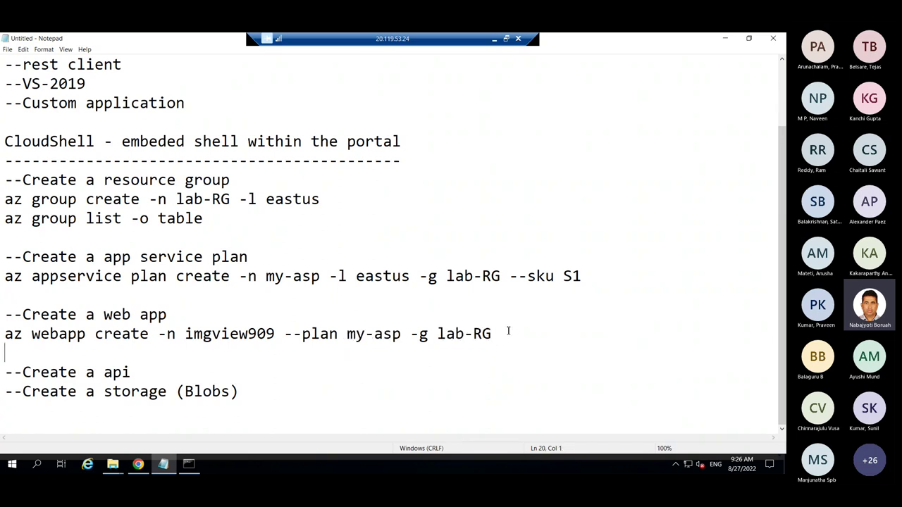
- Review the app service plan creation command and the web app's resource group argument by highlighting their parts
{"action": "left_click_drag", "start_coordinate": [410, 279], "coordinate": [332, 277]}
{"action": "left_click", "coordinate": [334, 295]}
{"action": "left_click_drag", "start_coordinate": [23, 276], "coordinate": [257, 277]}
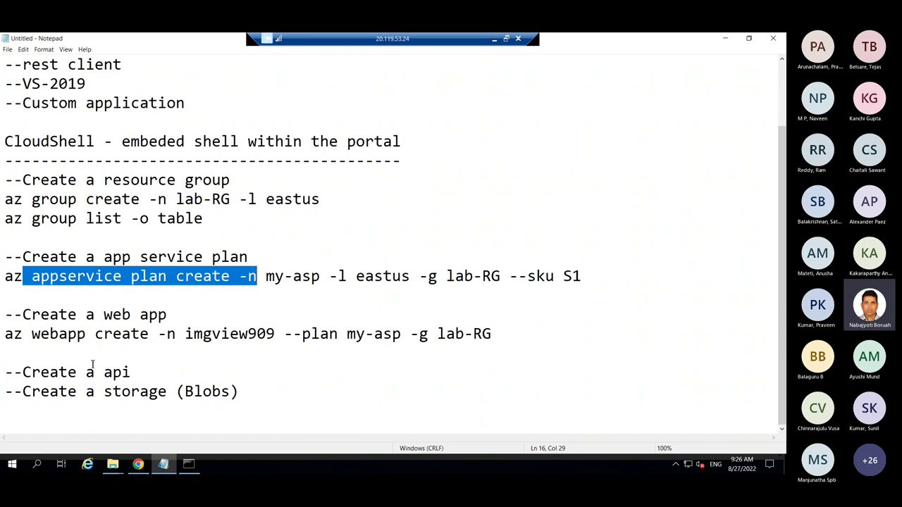
{"action": "left_click", "coordinate": [270, 293]}
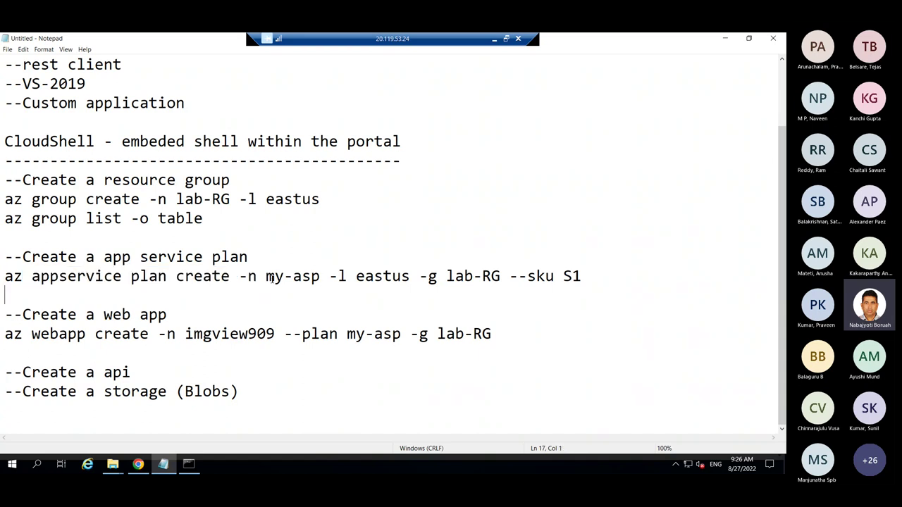
{"action": "left_click_drag", "start_coordinate": [273, 277], "coordinate": [330, 277]}
{"action": "left_click_drag", "start_coordinate": [493, 334], "coordinate": [420, 334]}
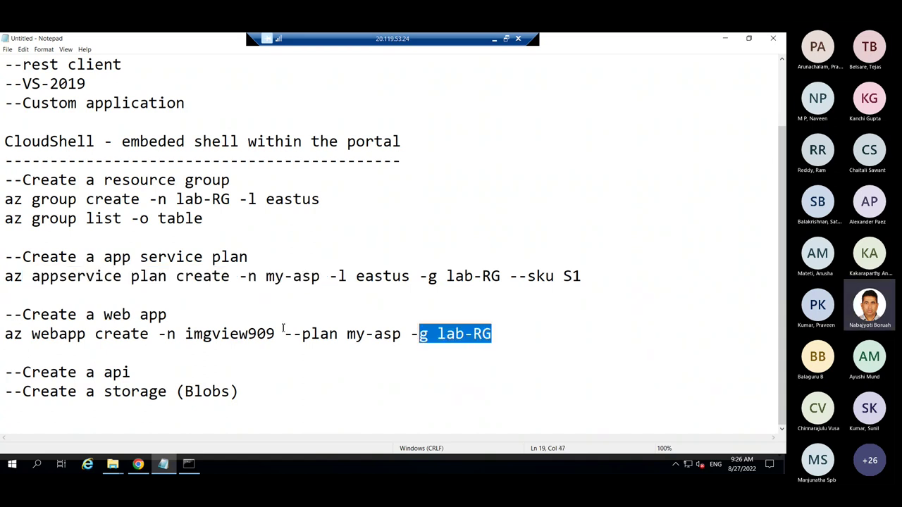
- Copy the "az webapp create -n imgview909 --plan my-asp -g lab-RG" command from Notepad and run it in Cloud Shell in Chrome
{"action": "left_click_drag", "start_coordinate": [283, 329], "coordinate": [7, 342]}
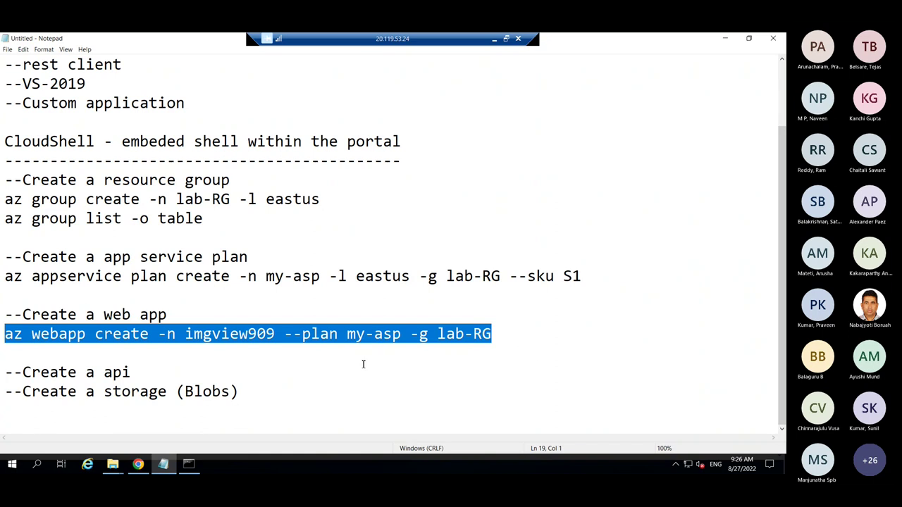
{"action": "right_click", "coordinate": [374, 336]}
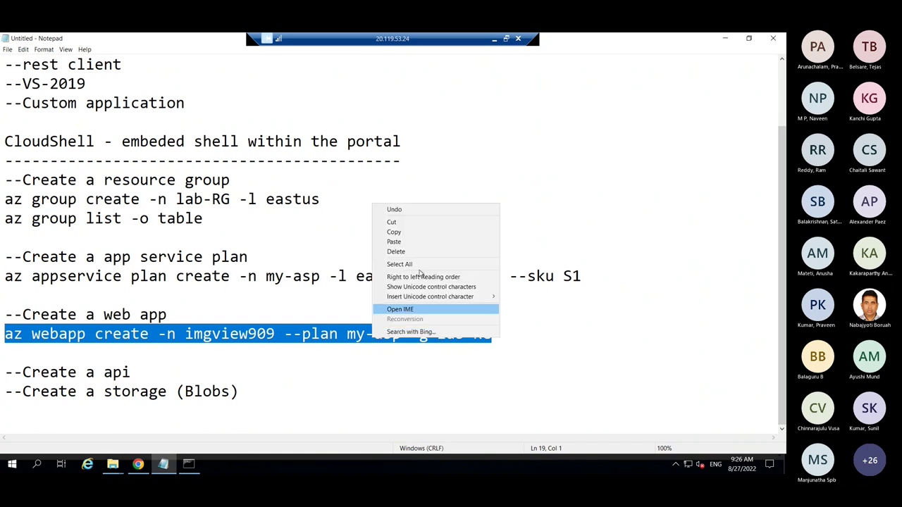
{"action": "left_click", "coordinate": [403, 233]}
{"action": "left_click", "coordinate": [138, 464]}
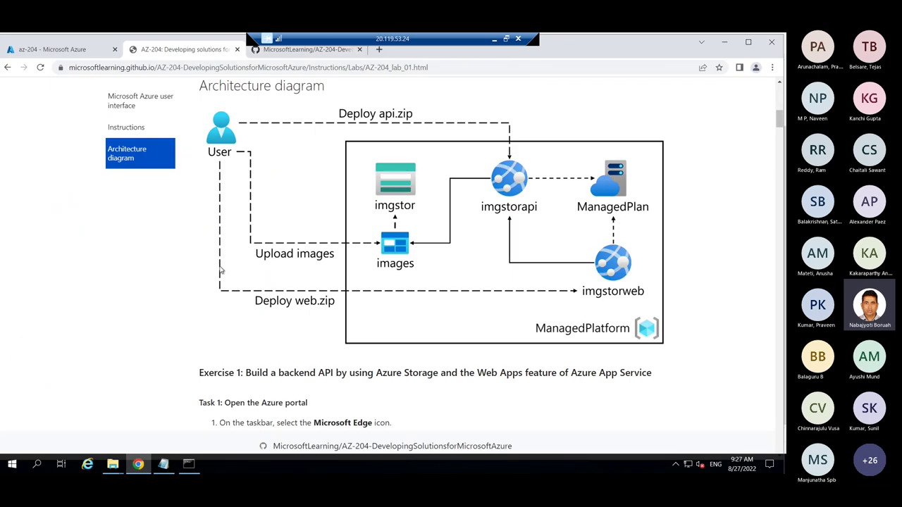
{"action": "left_click", "coordinate": [58, 49]}
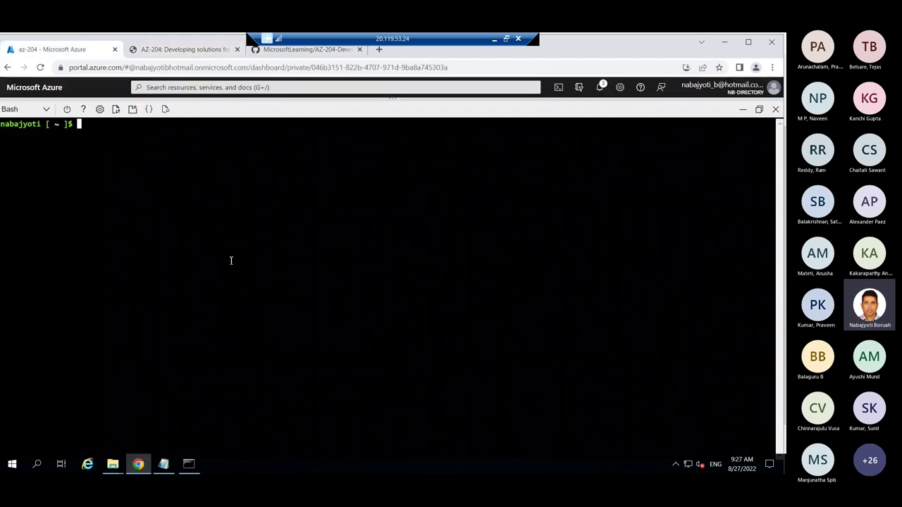
{"action": "right_click", "coordinate": [88, 127]}
{"action": "left_click", "coordinate": [112, 209]}
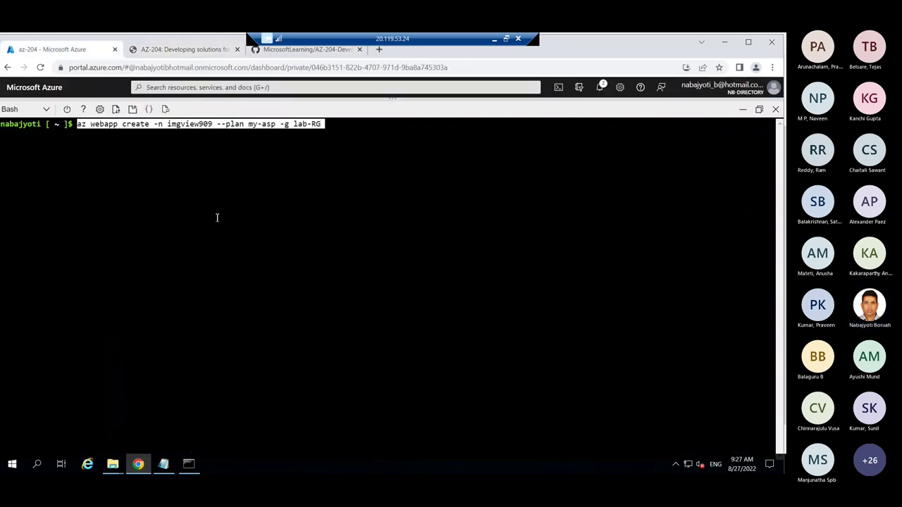
{"action": "key", "text": "Return"}
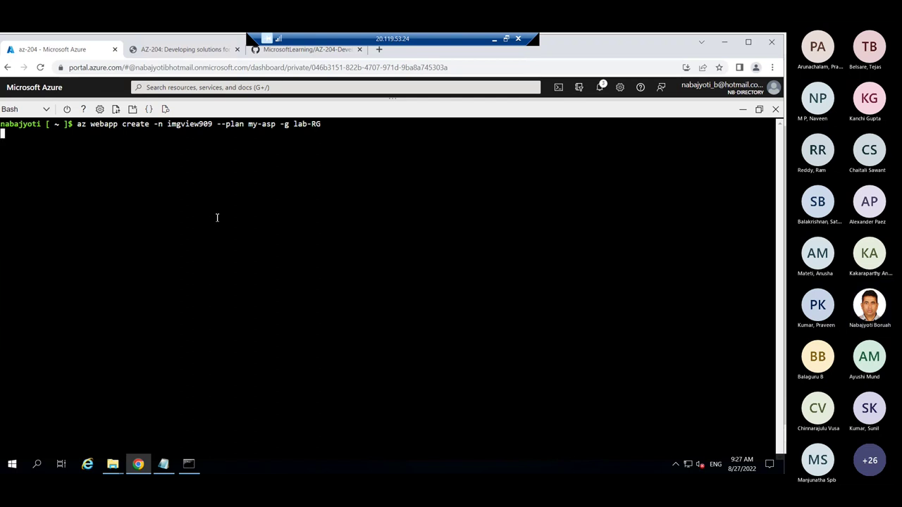
- Switch to Notepad and duplicate the web app creation command onto a new line below "--Create a api"
{"action": "left_click", "coordinate": [163, 464]}
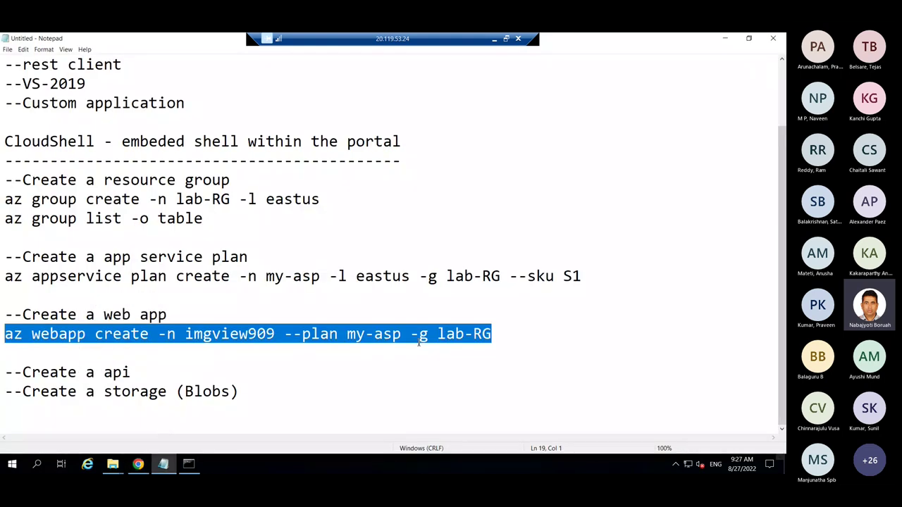
{"action": "right_click", "coordinate": [386, 333]}
{"action": "left_click", "coordinate": [421, 225]}
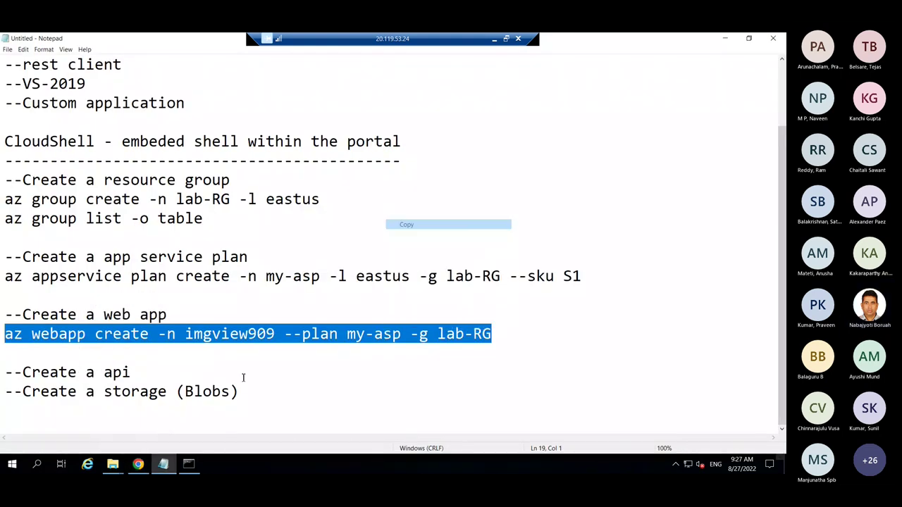
{"action": "left_click", "coordinate": [157, 370]}
{"action": "key", "text": "Return"}
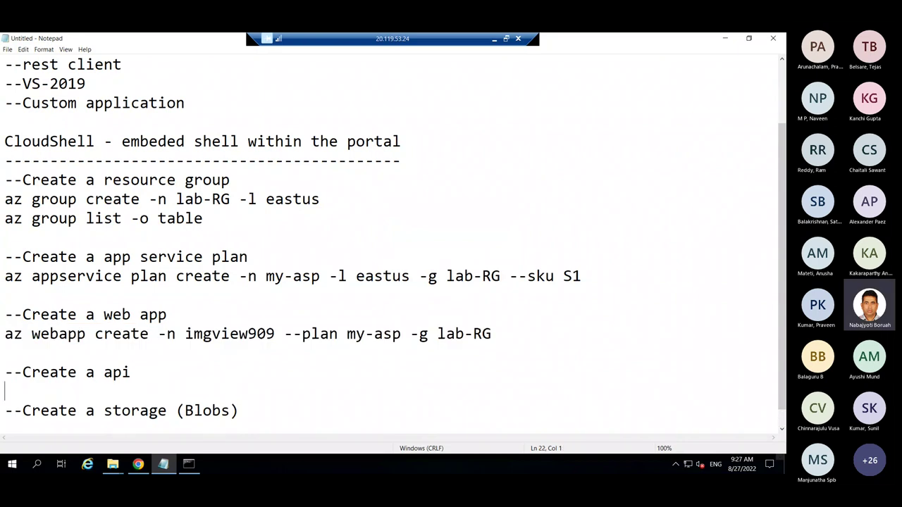
{"action": "key", "text": "ctrl+v"}
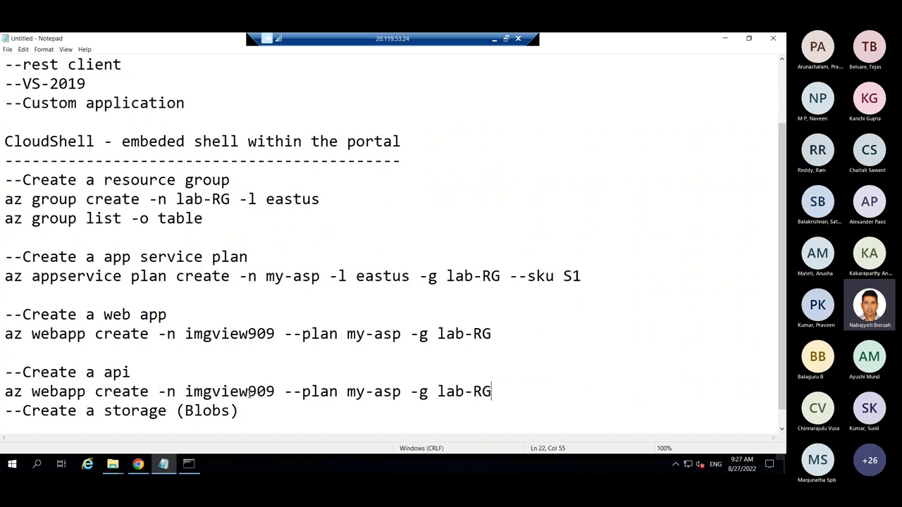
- Change the app name in the API command to imgapi909, add an empty line below it and check its plan name
{"action": "left_click_drag", "start_coordinate": [249, 392], "coordinate": [212, 392]}
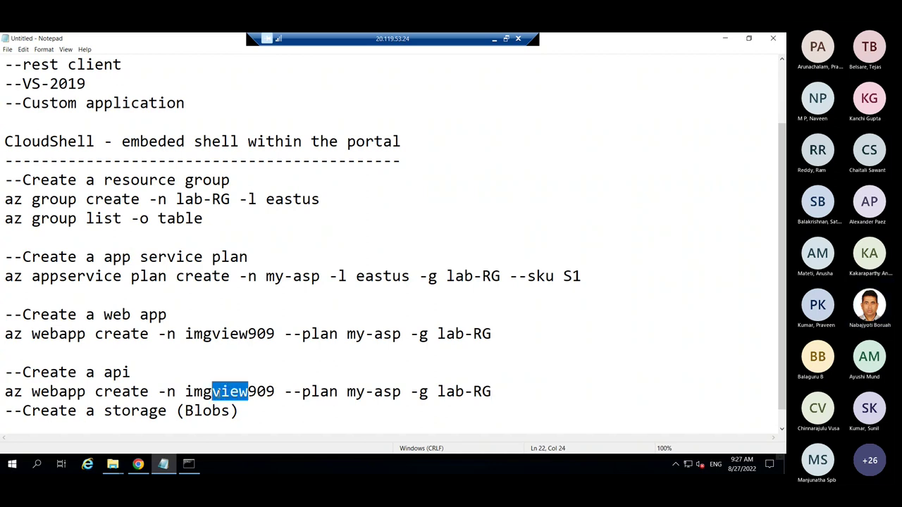
{"action": "type", "text": "api"}
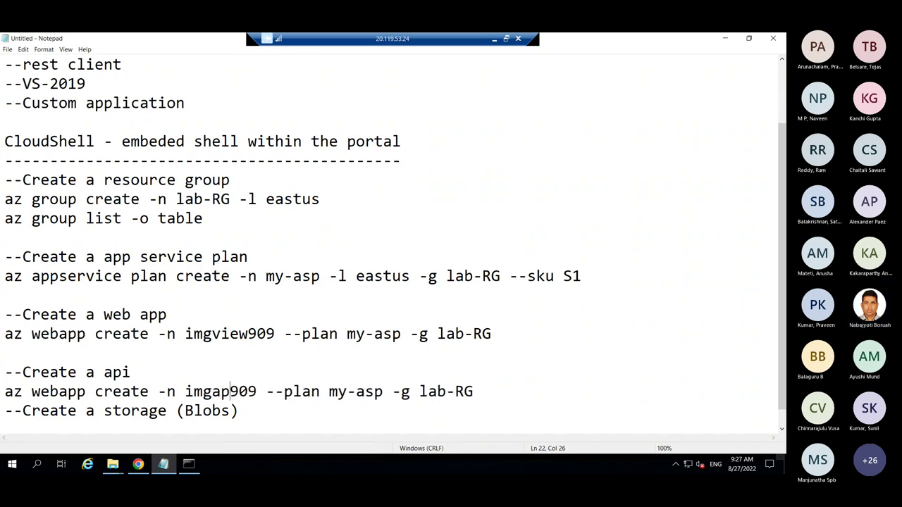
{"action": "left_click", "coordinate": [499, 392]}
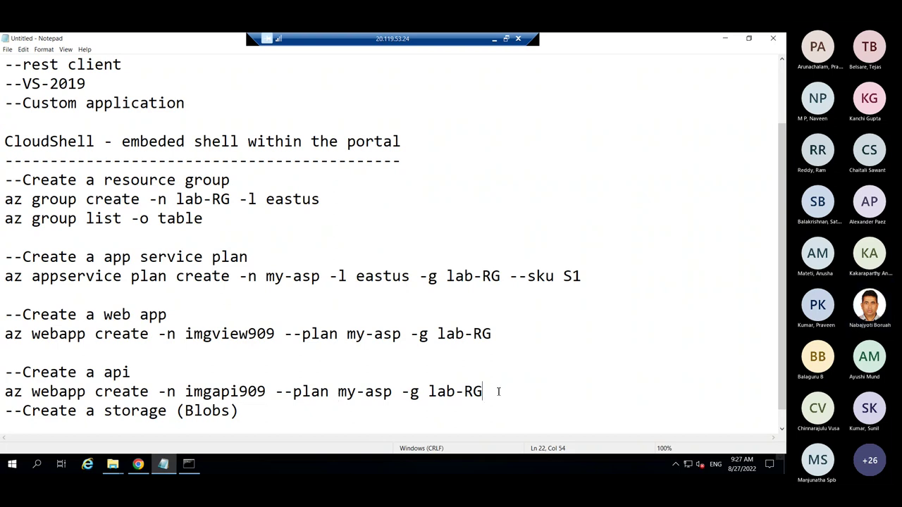
{"action": "key", "text": "Return"}
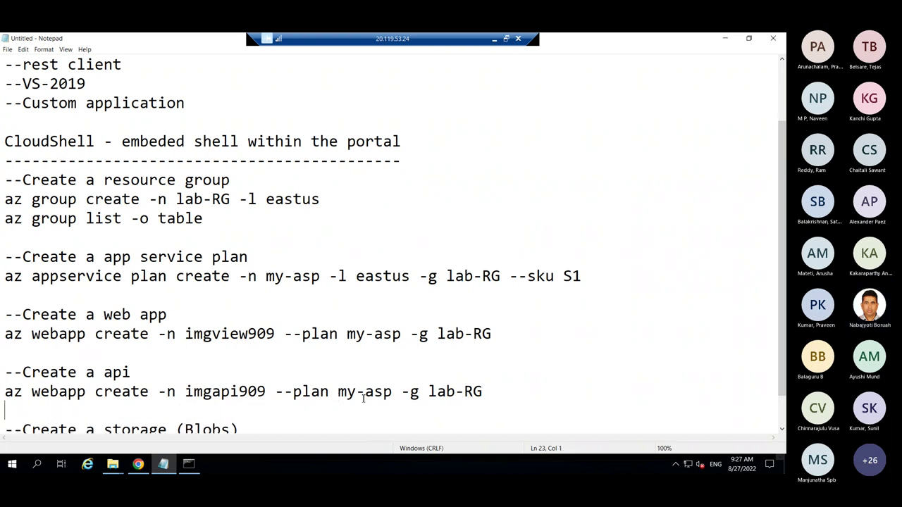
{"action": "left_click_drag", "start_coordinate": [347, 391], "coordinate": [383, 392]}
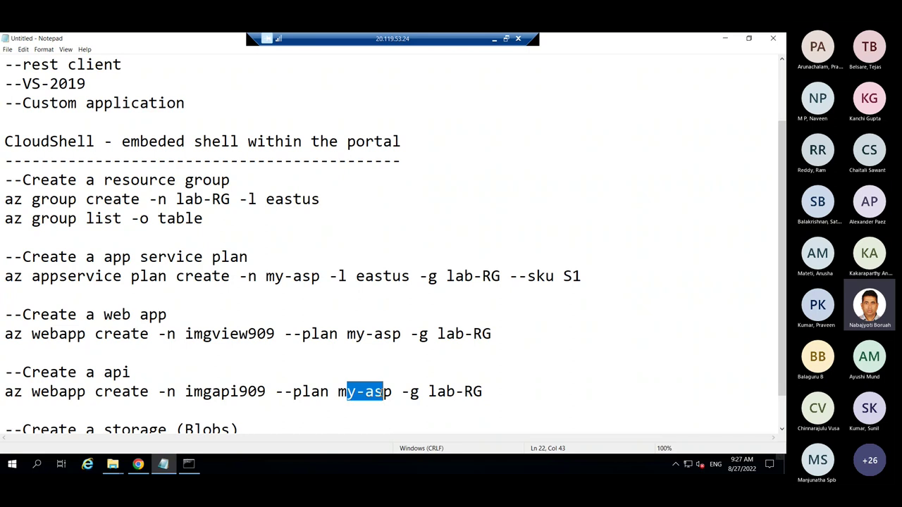
{"action": "left_click", "coordinate": [353, 404]}
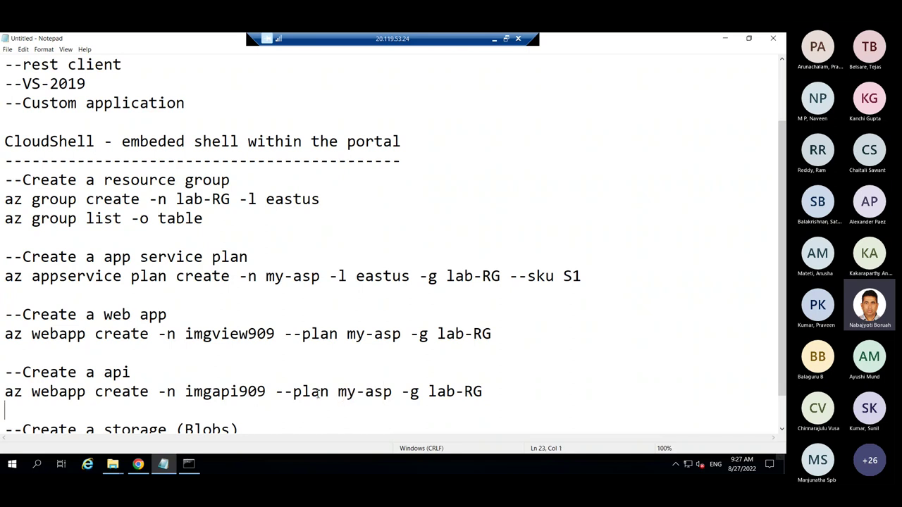
- Copy the imgapi909 creation command, switch to Cloud Shell in Chrome and clear the terminal with the clear command
{"action": "left_click_drag", "start_coordinate": [498, 392], "coordinate": [3, 400]}
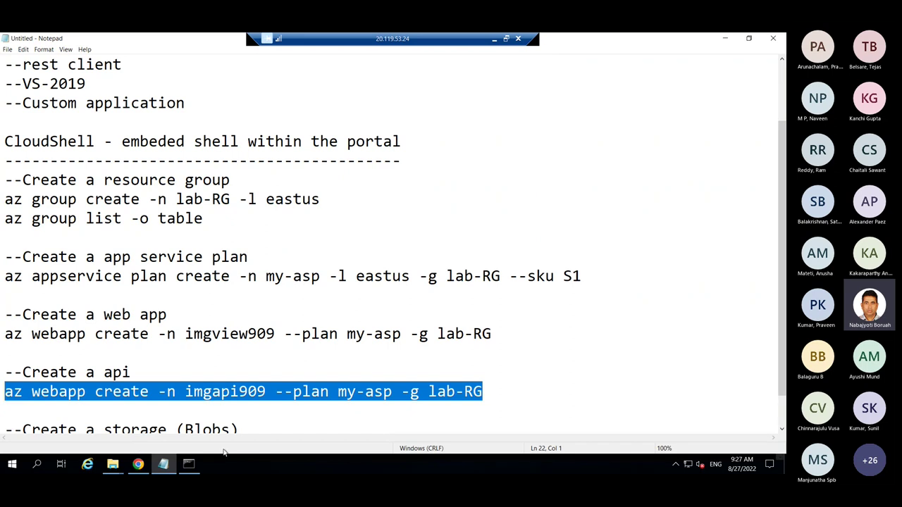
{"action": "left_click", "coordinate": [138, 464]}
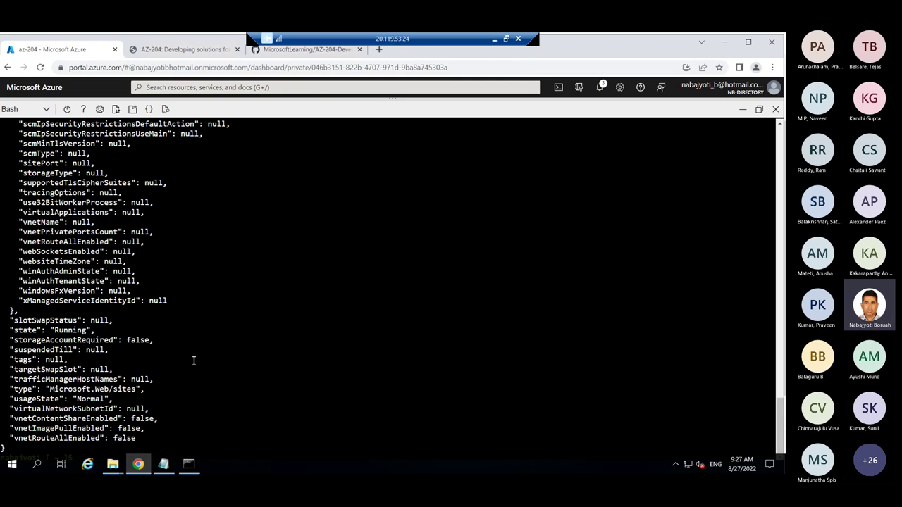
{"action": "scroll", "coordinate": [195, 361], "scroll_direction": "up", "scroll_amount": 8}
{"action": "scroll", "coordinate": [212, 370], "scroll_direction": "down", "scroll_amount": 2}
{"action": "scroll", "coordinate": [201, 377], "scroll_direction": "down", "scroll_amount": 7}
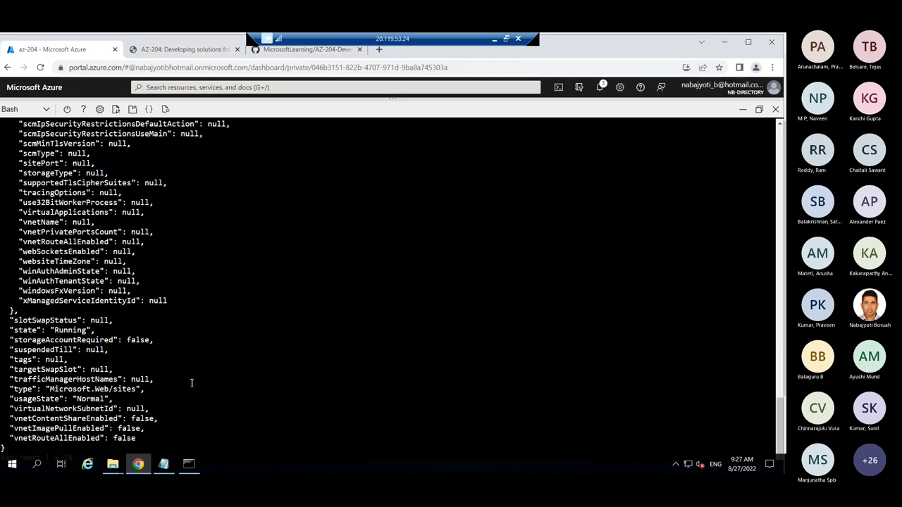
{"action": "key", "text": "Return"}
{"action": "type", "text": "clear"}
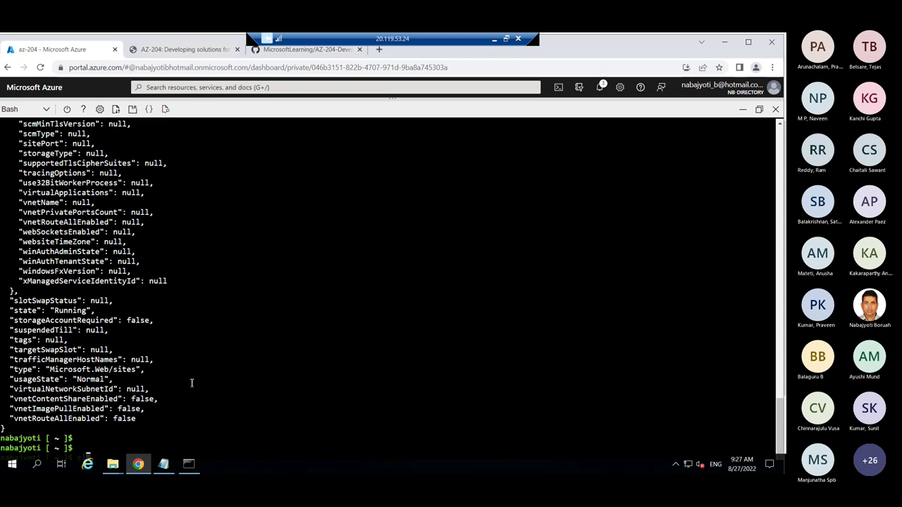
{"action": "key", "text": "Return"}
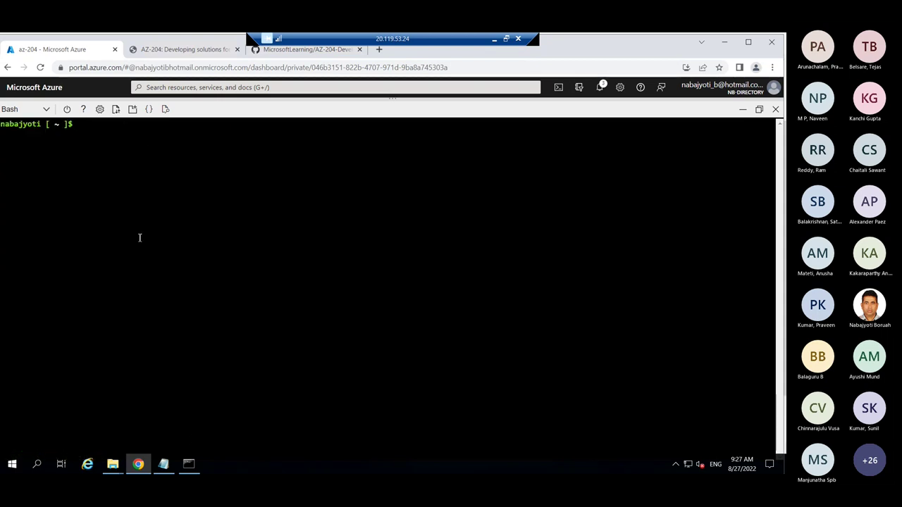
- Paste and run "az webapp create -n imgapi909 --plan my-asp -g lab-RG" in Cloud Shell
{"action": "right_click", "coordinate": [79, 128]}
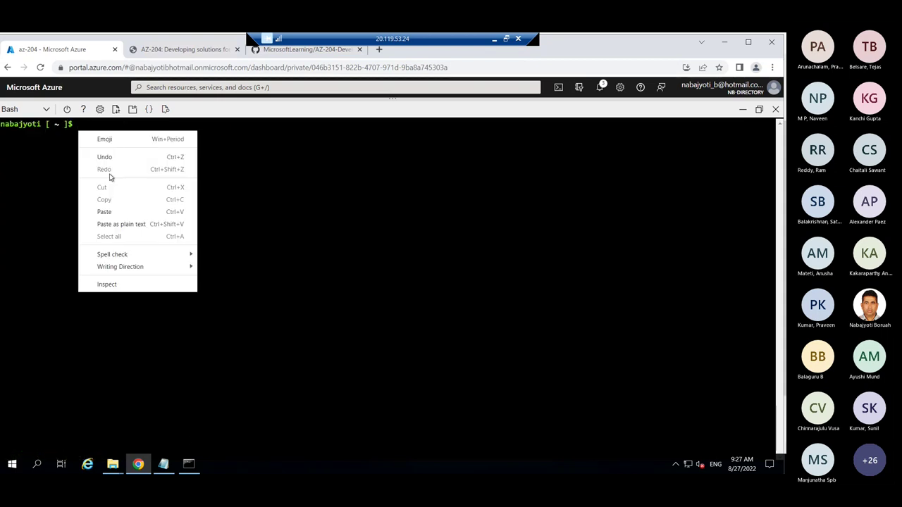
{"action": "left_click", "coordinate": [106, 212]}
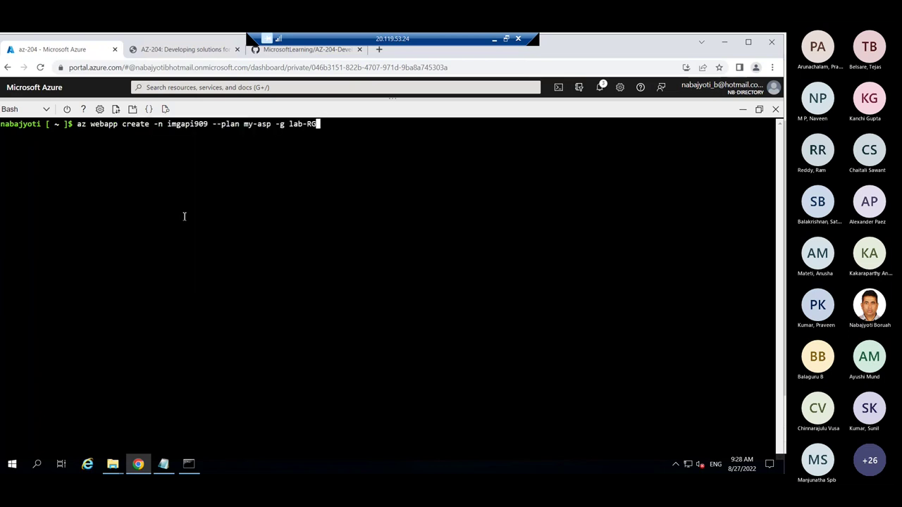
{"action": "key", "text": "Return"}
- Switch to Notepad and add several empty lines below "--Create a storage (Blobs)"
{"action": "left_click", "coordinate": [164, 463]}
{"action": "scroll", "coordinate": [197, 391], "scroll_direction": "down", "scroll_amount": 1}
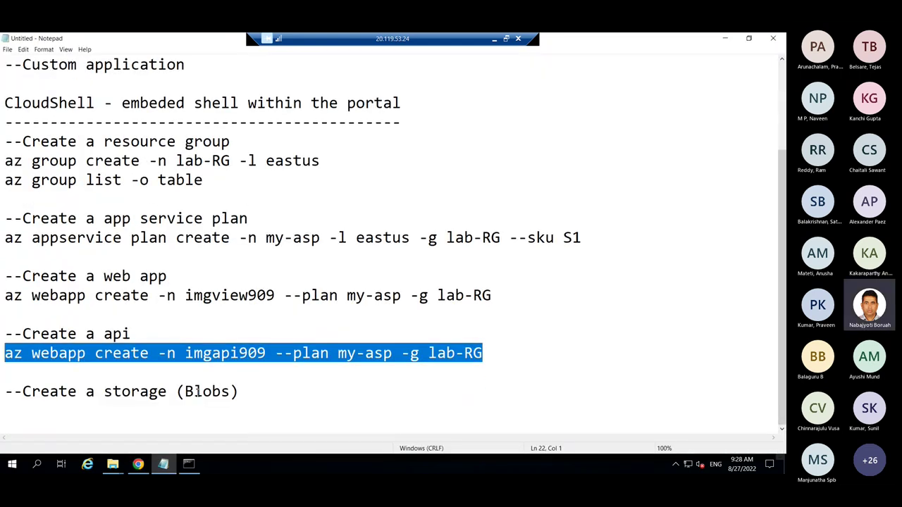
{"action": "left_click", "coordinate": [240, 386]}
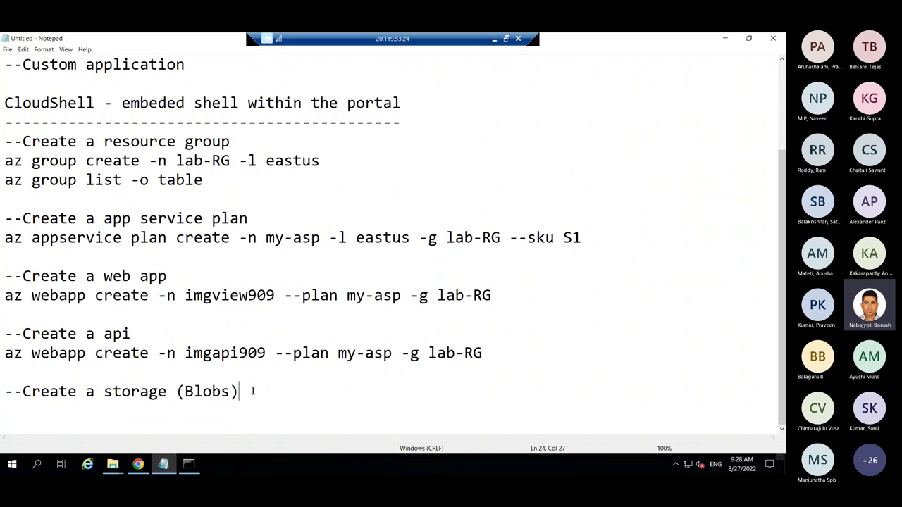
{"action": "key", "text": "Return"}
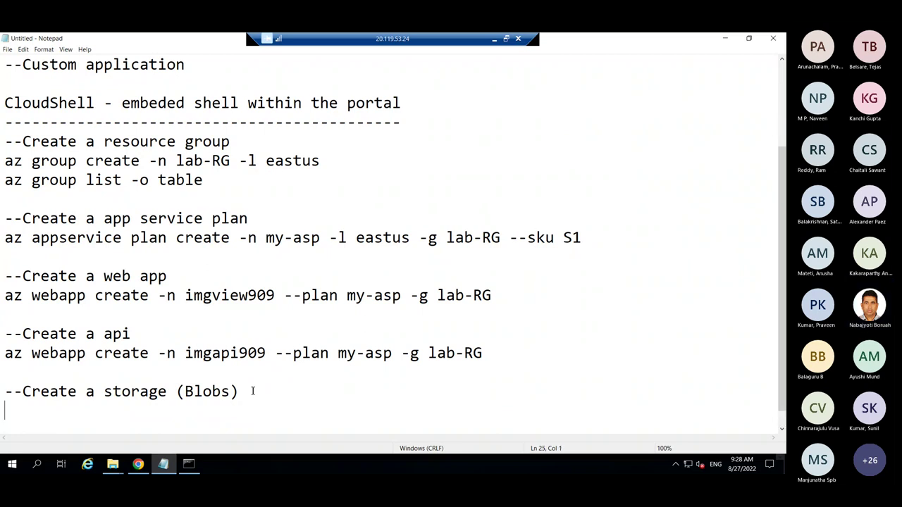
{"action": "left_click", "coordinate": [15, 375]}
{"action": "scroll", "coordinate": [232, 385], "scroll_direction": "down", "scroll_amount": 1}
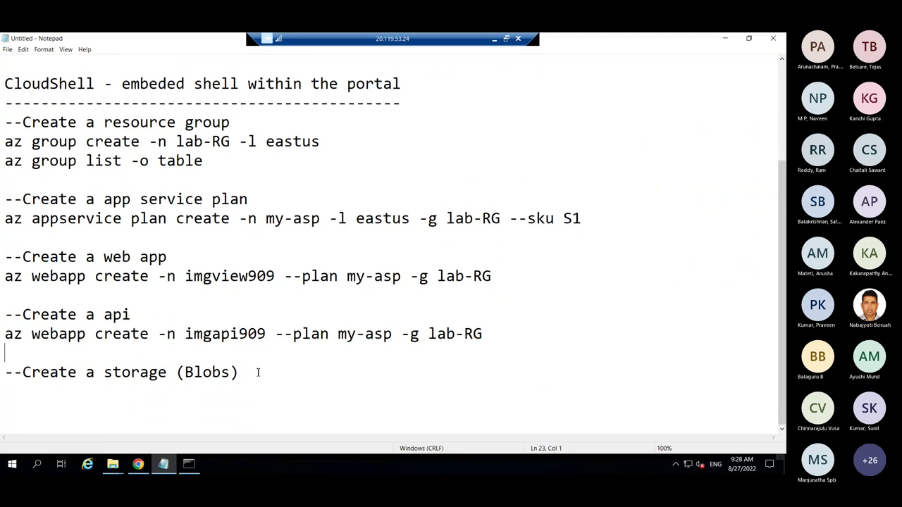
{"action": "left_click", "coordinate": [258, 373]}
{"action": "key", "text": "Return"}
{"action": "key", "text": "Return"}
{"action": "key", "text": "Return"}
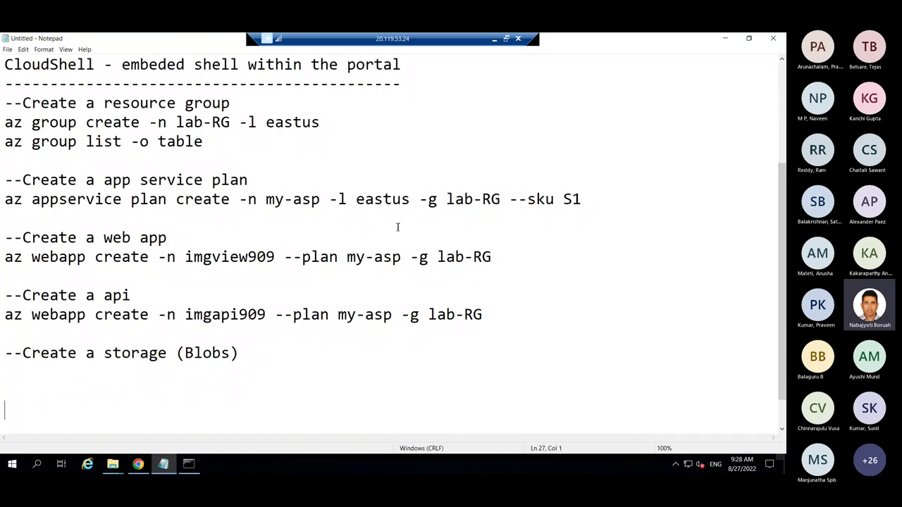
- Review the plan, web app, API and storage notes by highlighting them, and switch to Chrome to check the Cloud Shell output
{"action": "left_click_drag", "start_coordinate": [23, 200], "coordinate": [545, 204]}
{"action": "left_click_drag", "start_coordinate": [41, 258], "coordinate": [485, 258]}
{"action": "left_click_drag", "start_coordinate": [31, 314], "coordinate": [505, 322]}
{"action": "left_click", "coordinate": [426, 330]}
{"action": "left_click_drag", "start_coordinate": [14, 107], "coordinate": [269, 341]}
{"action": "left_click", "coordinate": [270, 341]}
{"action": "left_click_drag", "start_coordinate": [243, 354], "coordinate": [14, 356]}
{"action": "left_click", "coordinate": [125, 386]}
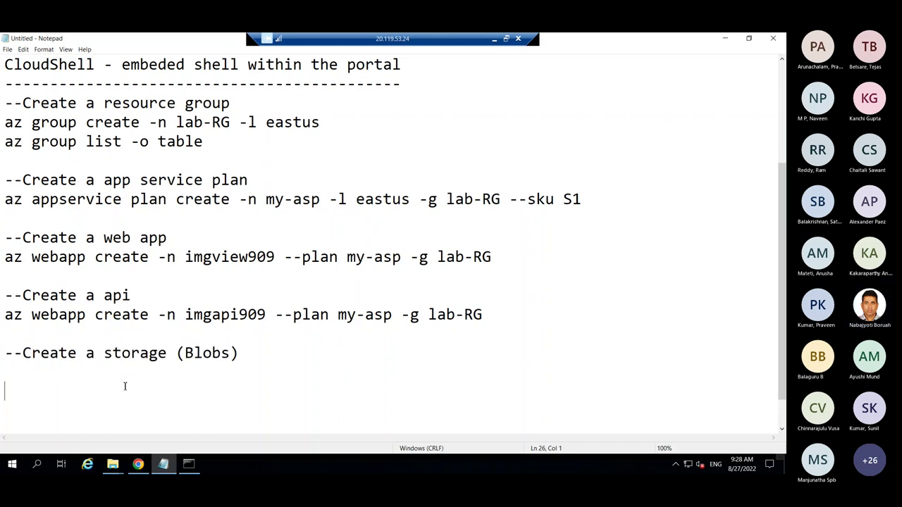
{"action": "left_click_drag", "start_coordinate": [247, 355], "coordinate": [2, 345]}
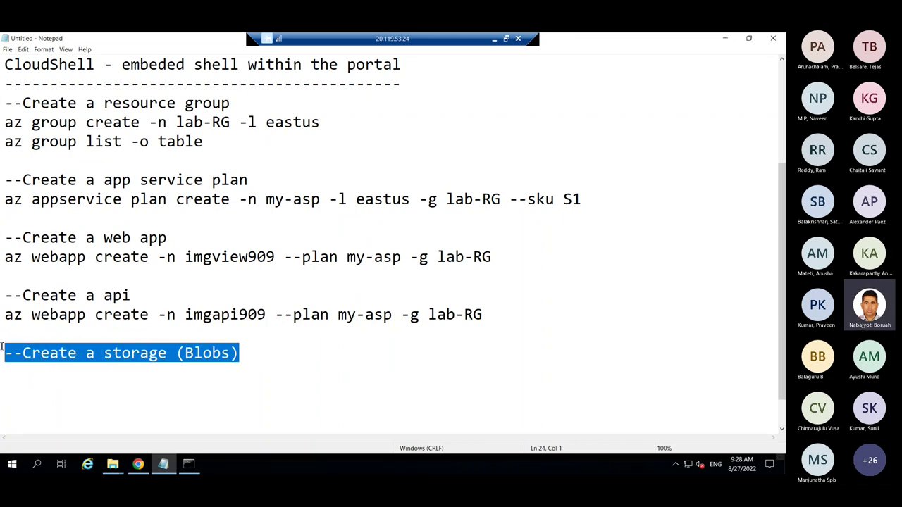
{"action": "left_click", "coordinate": [84, 382]}
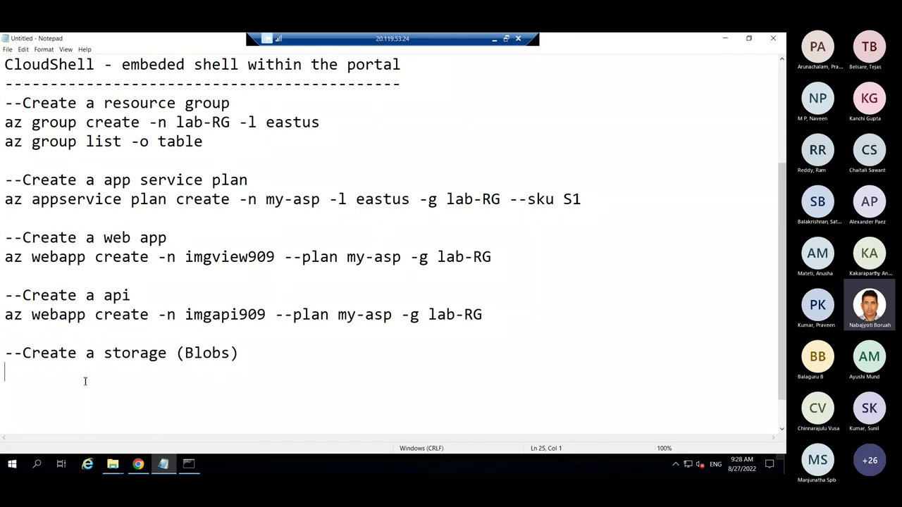
{"action": "left_click", "coordinate": [138, 464]}
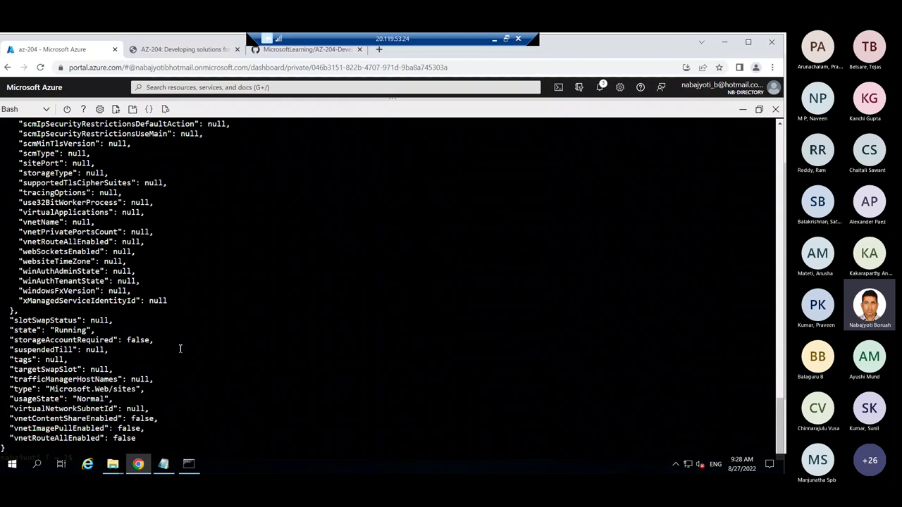
- Check the web app creation output in Cloud Shell, and clear the terminal with the clear command
{"action": "scroll", "coordinate": [190, 349], "scroll_direction": "up", "scroll_amount": 10}
{"action": "scroll", "coordinate": [197, 352], "scroll_direction": "down", "scroll_amount": 10}
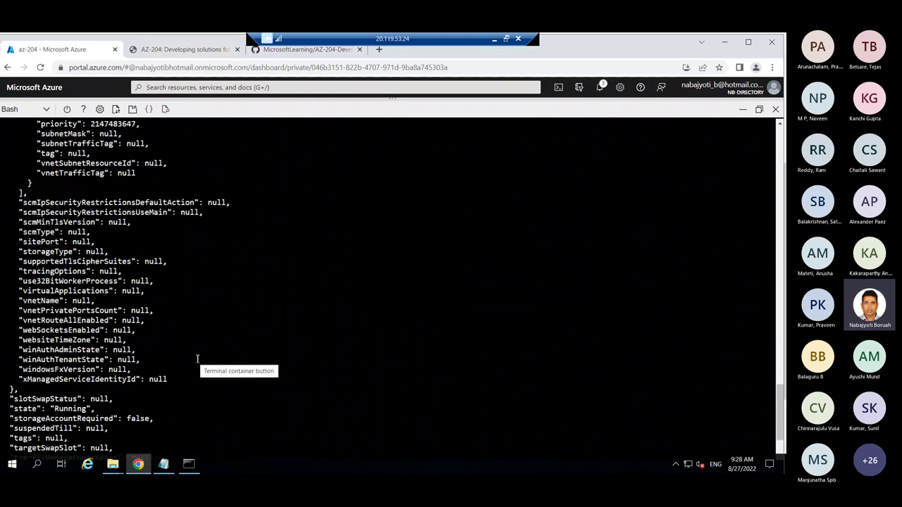
{"action": "type", "text": "clear"}
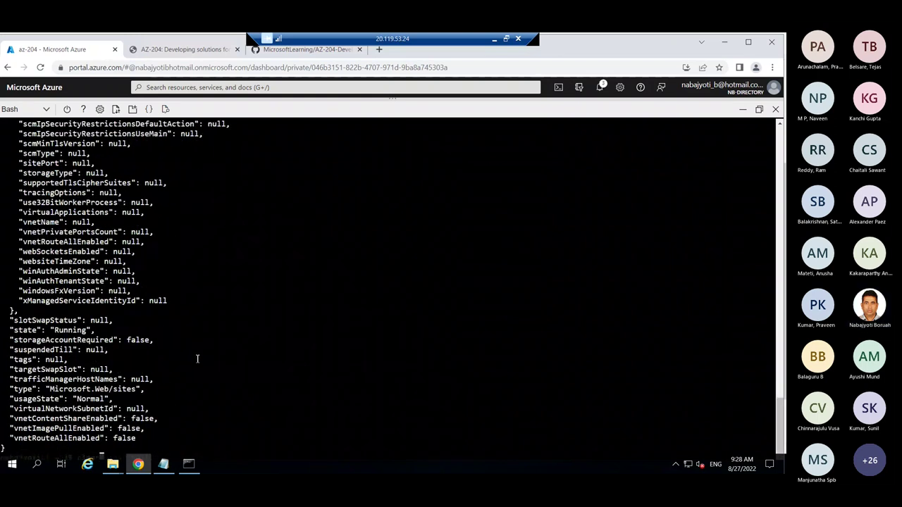
{"action": "key", "text": "Return"}
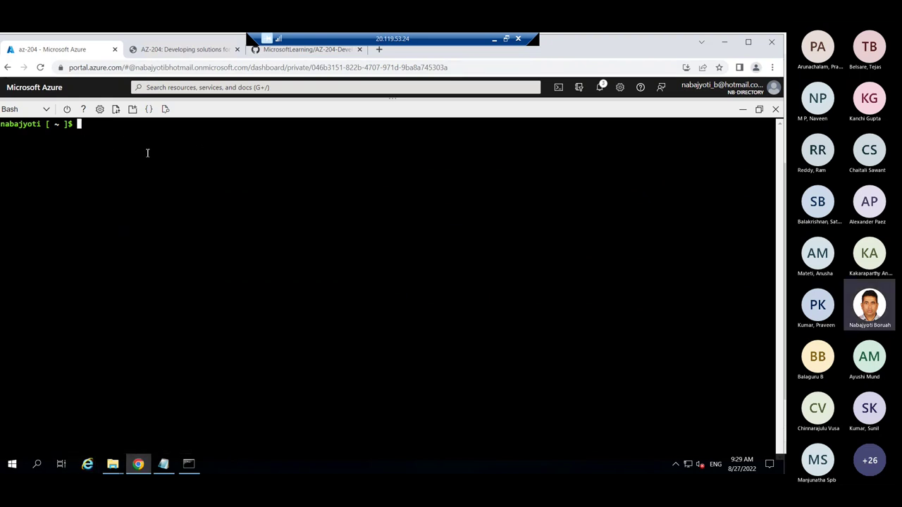
- Start the interactive CLI mode with "az interactive" and answer yes to the telemetry question
{"action": "type", "text": "az interact"}
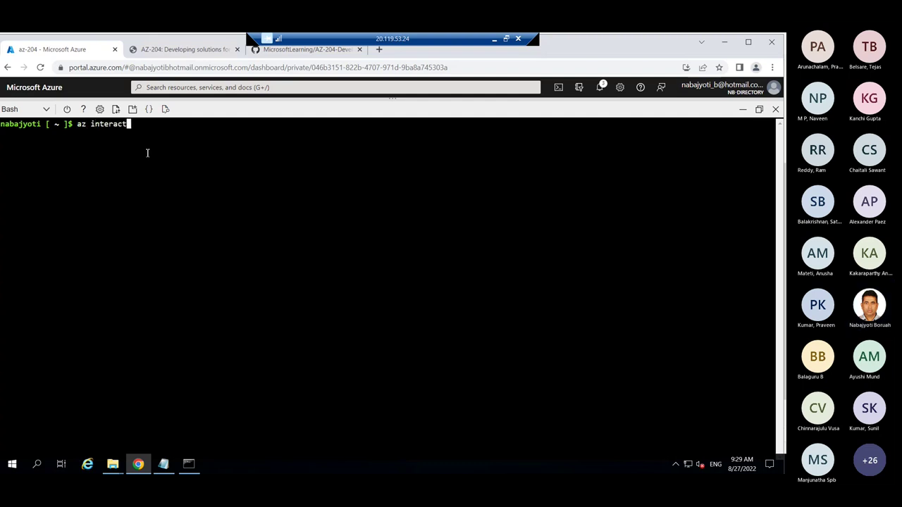
{"action": "type", "text": "ive"}
{"action": "key", "text": "Return"}
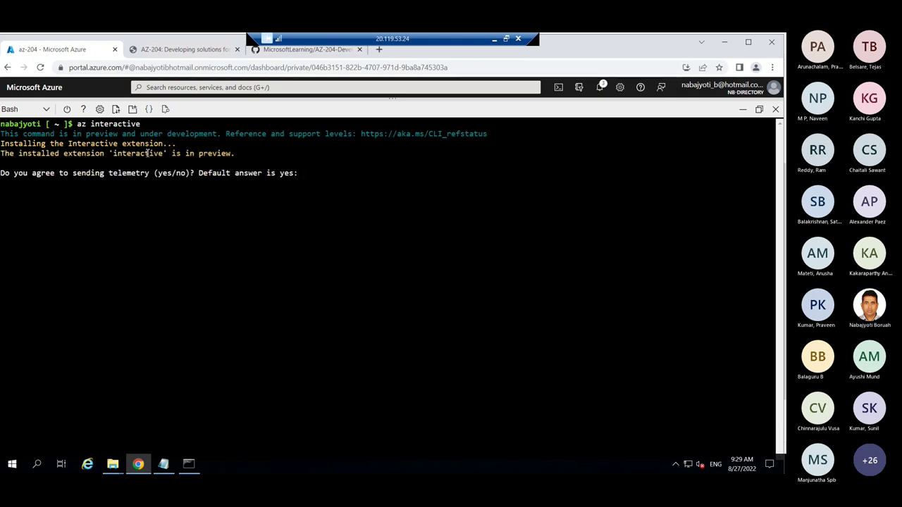
{"action": "type", "text": "yes"}
{"action": "key", "text": "Return"}
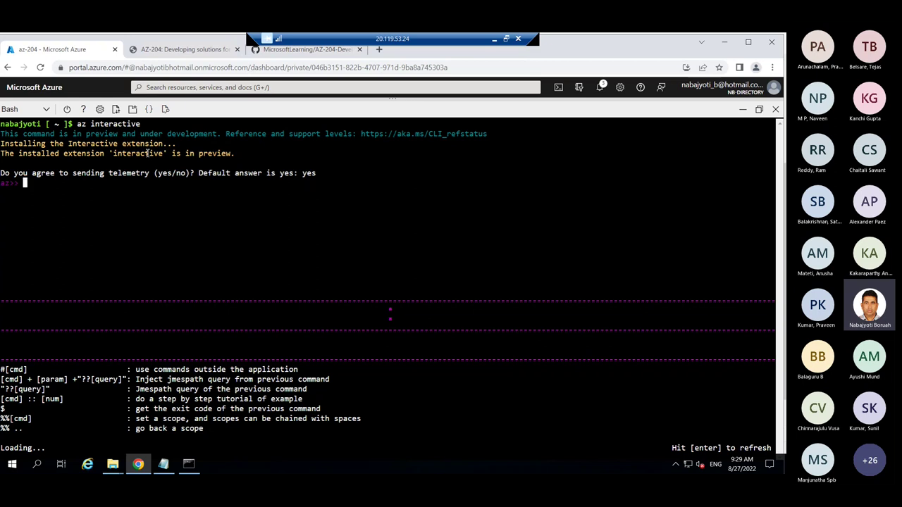
{"action": "type", "text": "sto"}
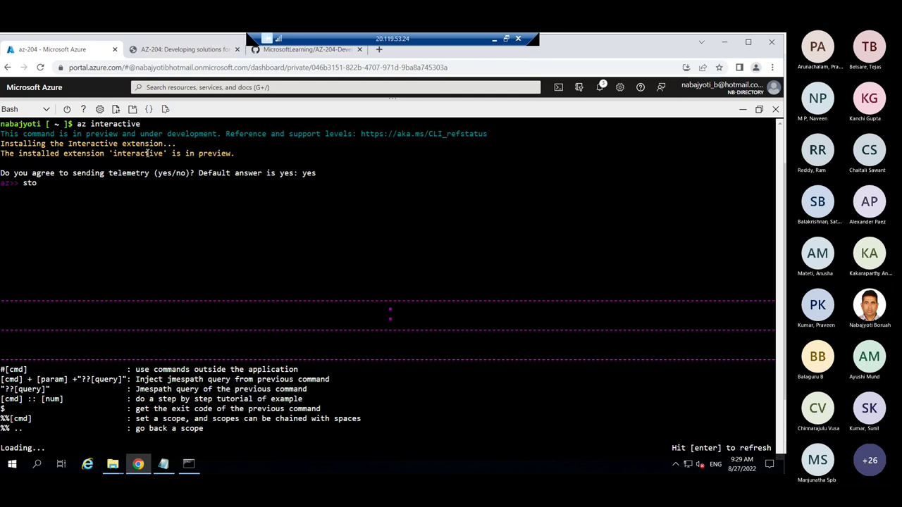
{"action": "type", "text": "rage"}
{"action": "key", "text": "BackSpace"}
{"action": "key", "text": "BackSpace"}
{"action": "key", "text": "BackSpace"}
{"action": "key", "text": "BackSpace"}
{"action": "key", "text": "BackSpace"}
{"action": "key", "text": "BackSpace"}
{"action": "key", "text": "BackSpace"}
- Compose the command "storage account create" at the interactive prompt using the suggested completions
{"action": "type", "text": "st"}
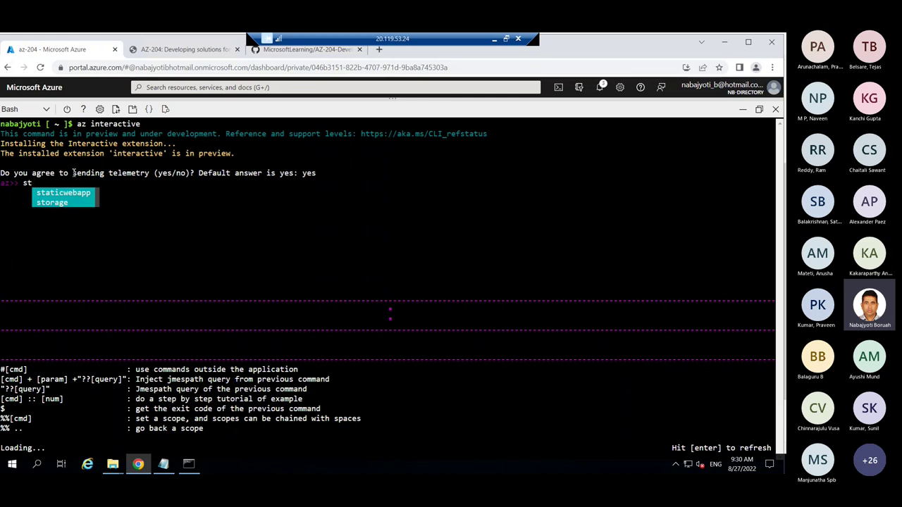
{"action": "key", "text": "Tab"}
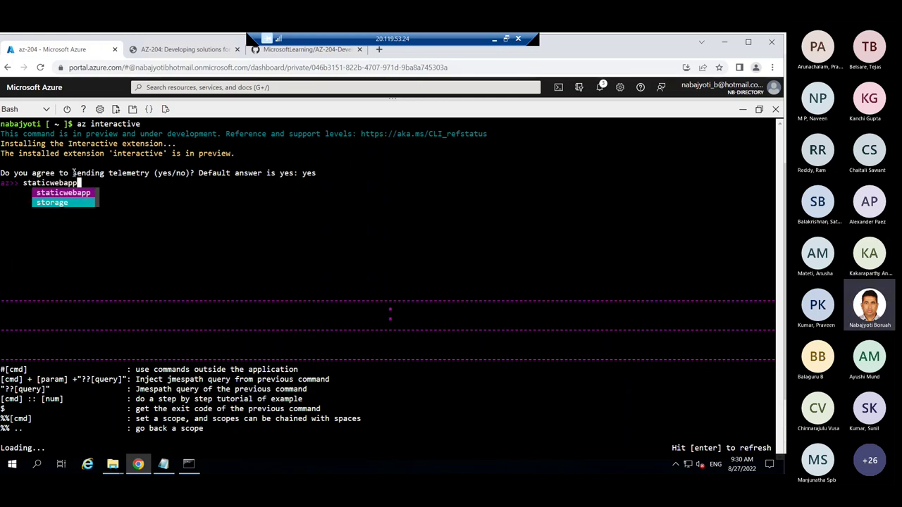
{"action": "key", "text": "Tab"}
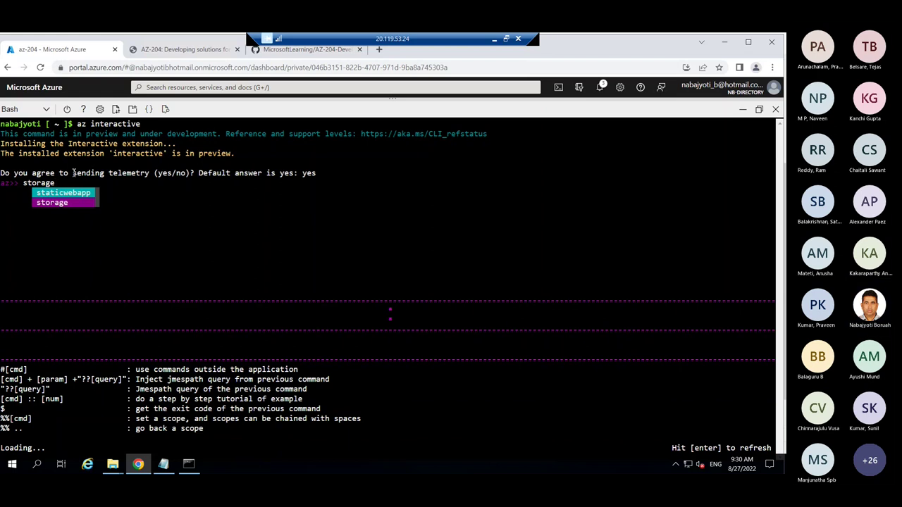
{"action": "key", "text": "Tab"}
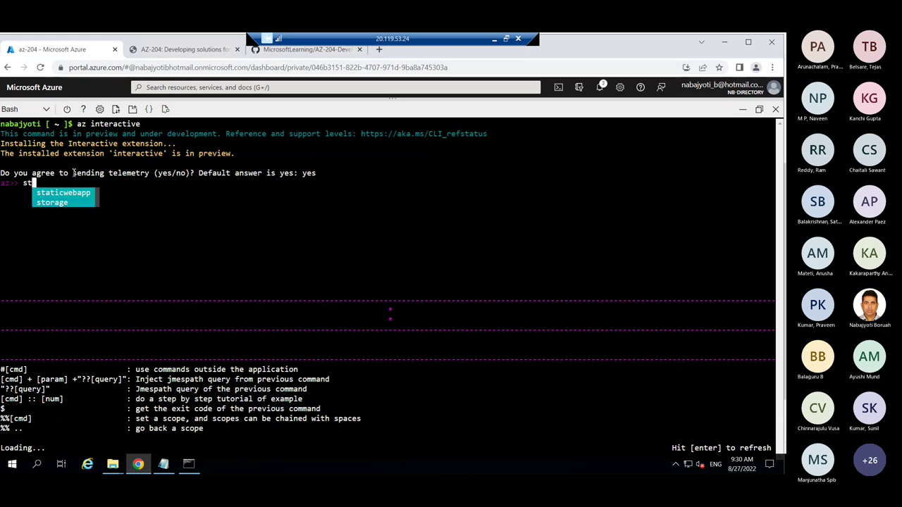
{"action": "key", "text": "Tab"}
{"action": "key", "text": "Tab"}
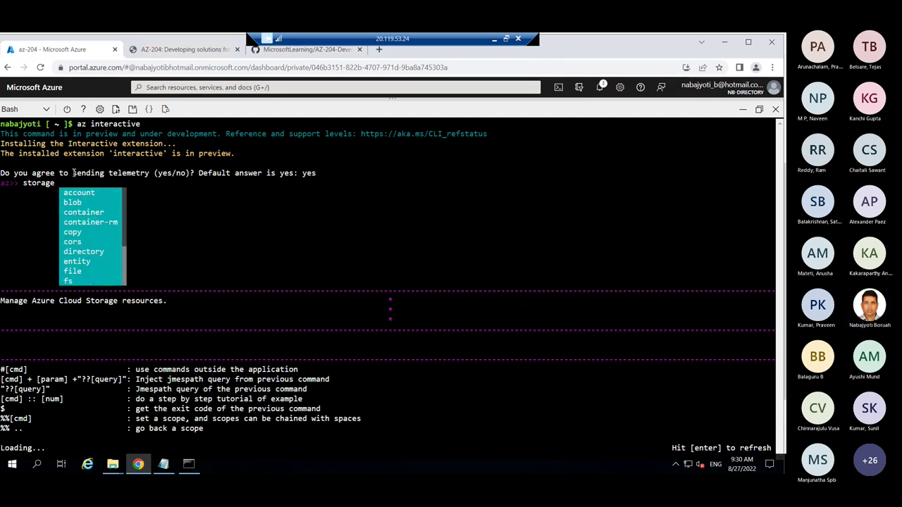
{"action": "key", "text": "Tab"}
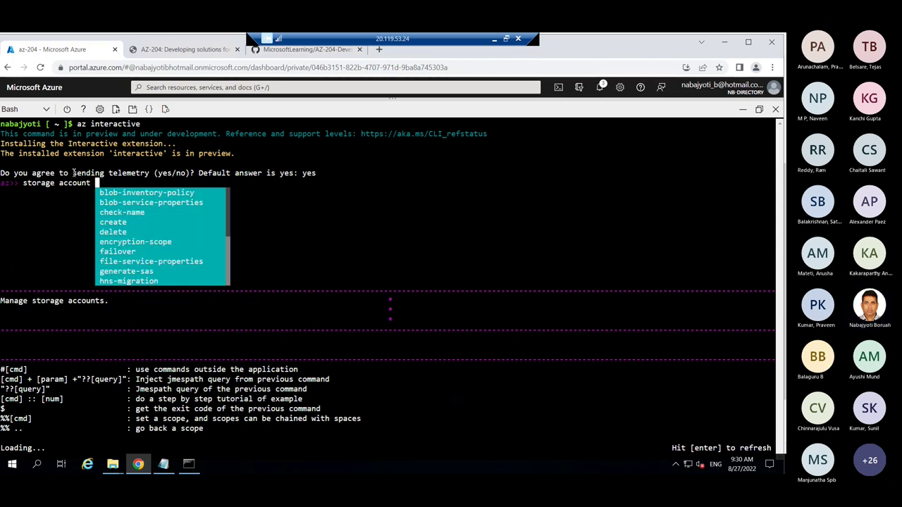
{"action": "key", "text": "Tab"}
{"action": "key", "text": "Tab"}
{"action": "key", "text": "Tab"}
{"action": "key", "text": "Tab"}
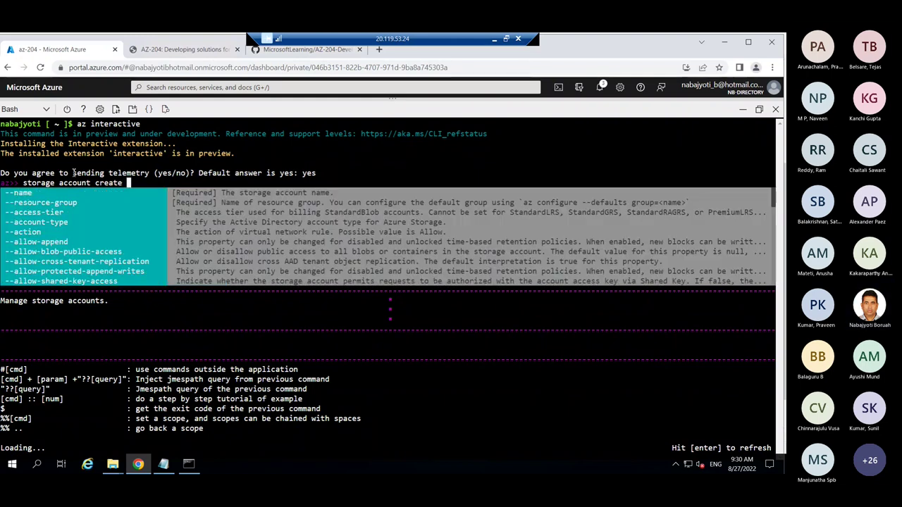
- Add the parameters "--name demost909" and "--resource-group lab-RG" to the storage account creation command
{"action": "key", "text": "Tab"}
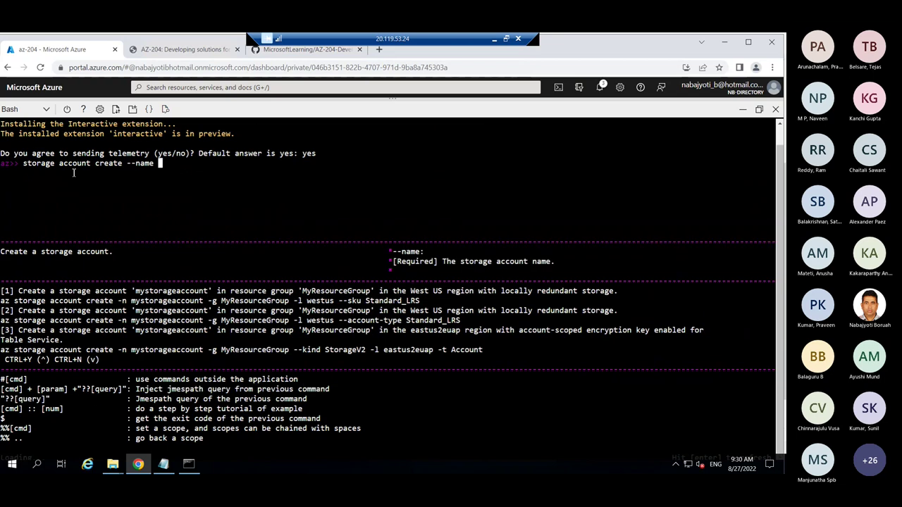
{"action": "type", "text": "demost909 "}
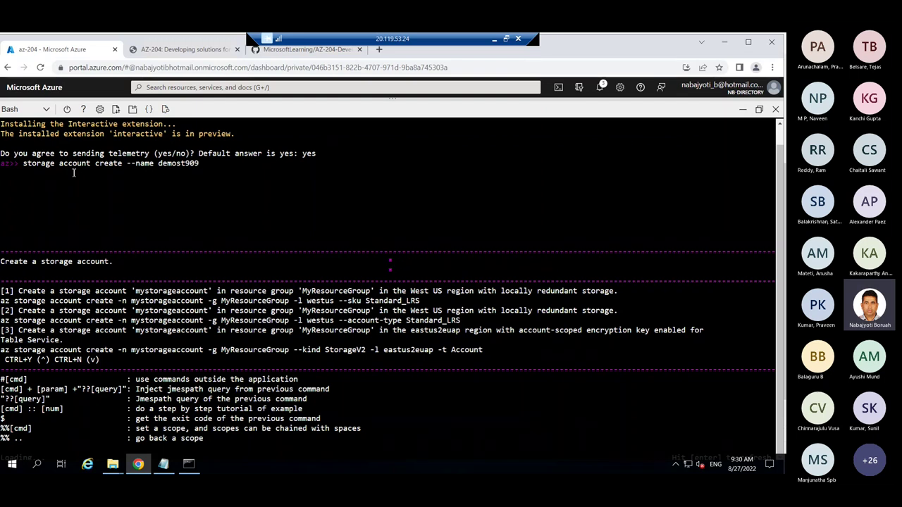
{"action": "type", "text": "--"}
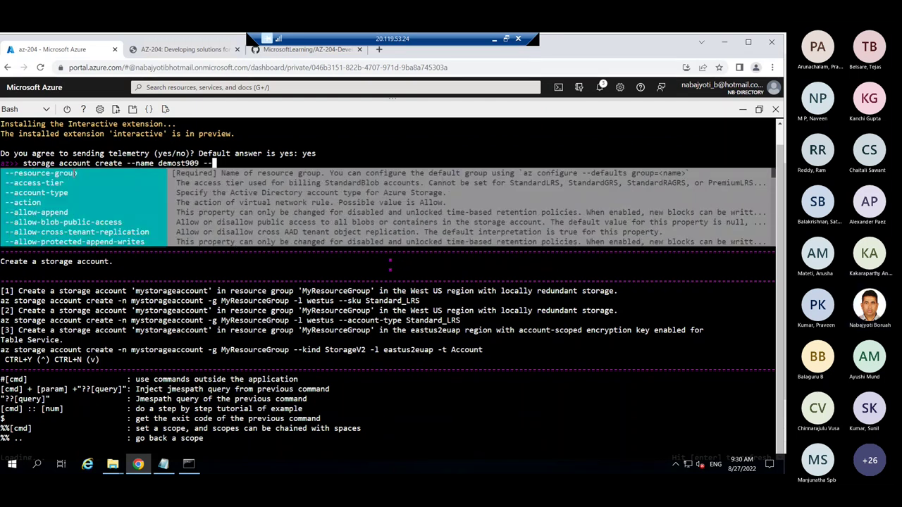
{"action": "key", "text": "Tab"}
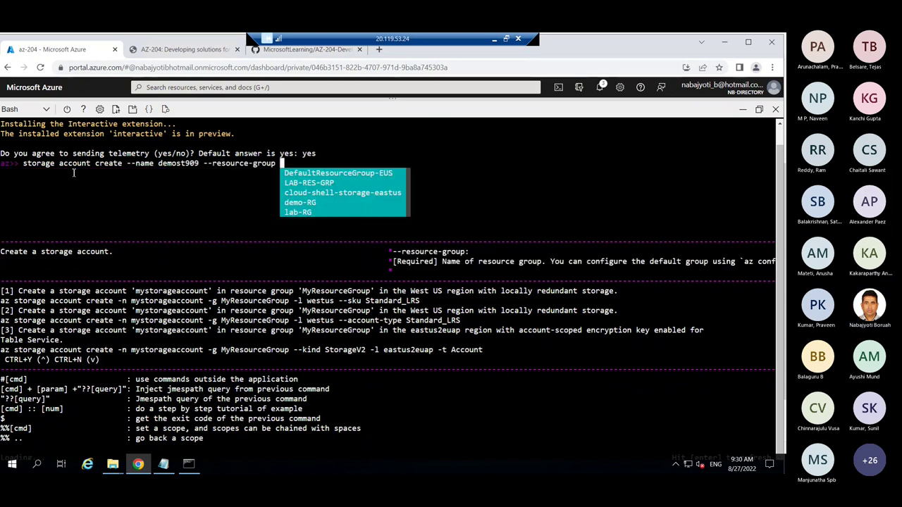
{"action": "key", "text": "Tab"}
{"action": "key", "text": "Tab"}
{"action": "key", "text": "Tab"}
{"action": "key", "text": "Tab"}
{"action": "key", "text": "Tab"}
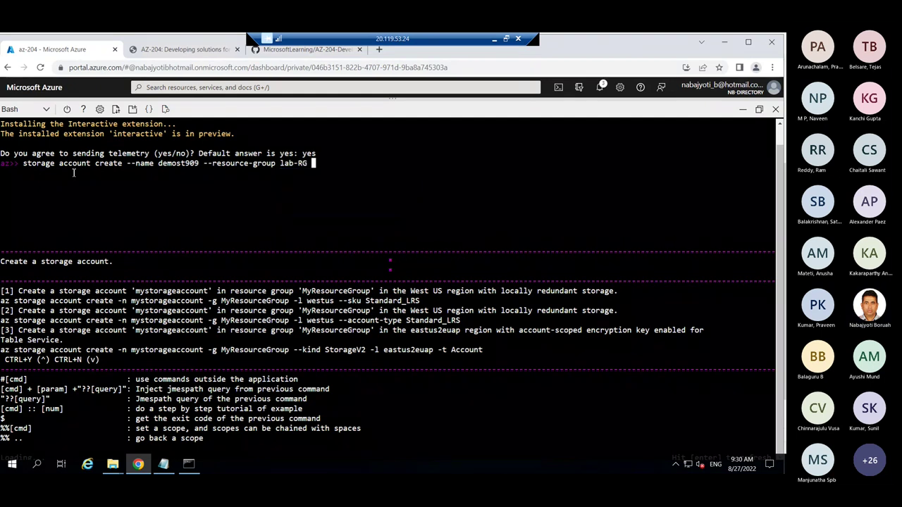
- Browse the optional parameters suggested for the storage account creation command, and erase the previewed option name back to its leading dashes
{"action": "type", "text": "--"}
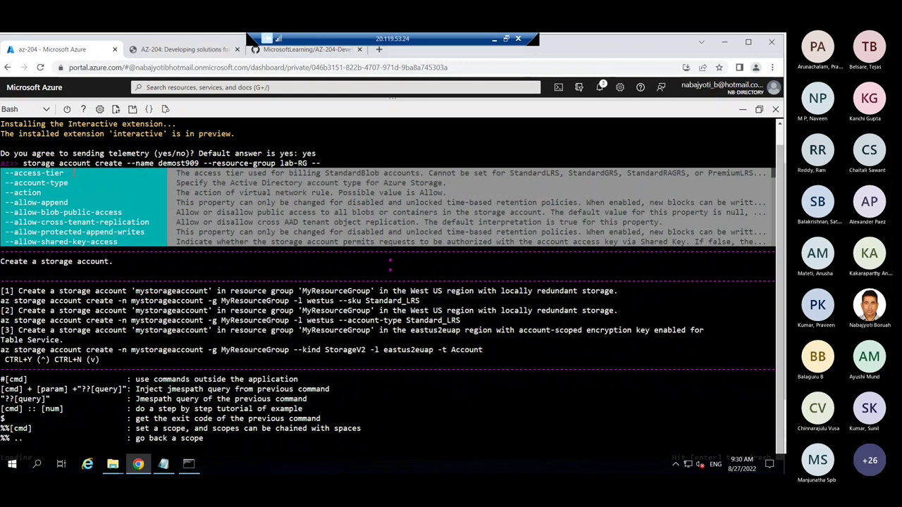
{"action": "key", "text": "Down"}
{"action": "key", "text": "Down"}
{"action": "key", "text": "Down"}
{"action": "key", "text": "Down"}
{"action": "key", "text": "Down"}
{"action": "key", "text": "Down"}
{"action": "key", "text": "Down"}
{"action": "key", "text": "Down"}
{"action": "key", "text": "Down"}
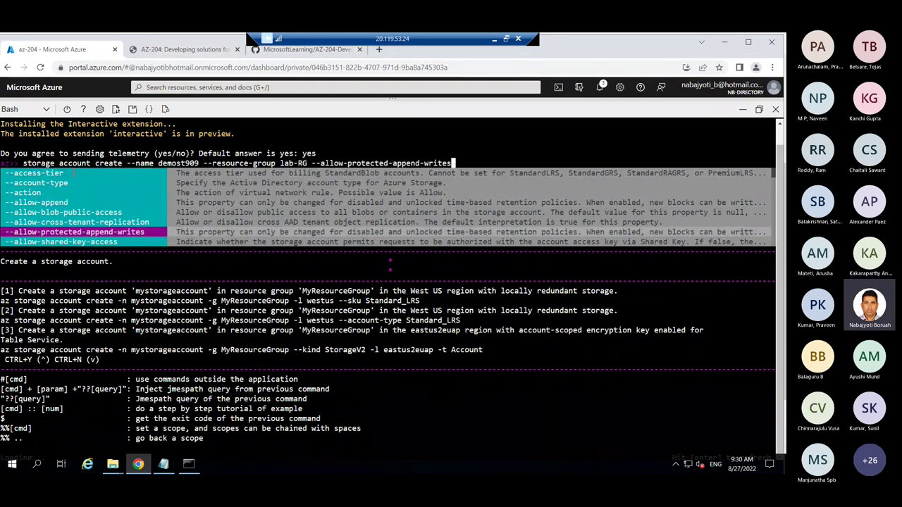
{"action": "key", "text": "Down"}
{"action": "key", "text": "Down"}
{"action": "key", "text": "Down"}
{"action": "key", "text": "Down"}
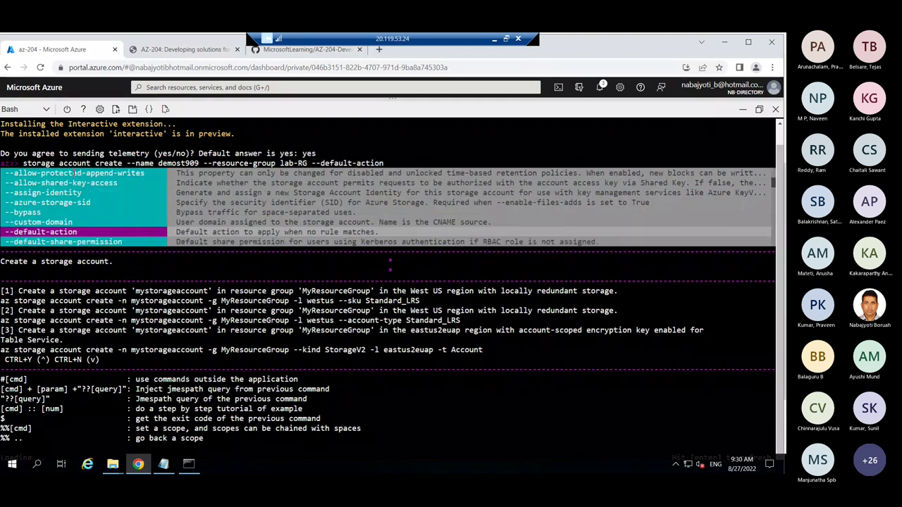
{"action": "key", "text": "Down"}
{"action": "key", "text": "Down"}
{"action": "key", "text": "Down"}
{"action": "key", "text": "Down"}
{"action": "key", "text": "Down"}
{"action": "key", "text": "Down"}
{"action": "key", "text": "Down"}
{"action": "key", "text": "Down"}
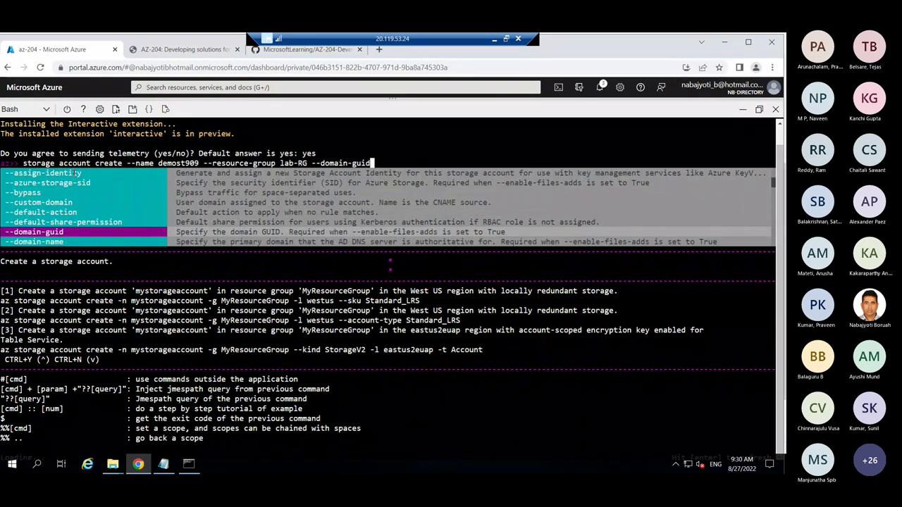
{"action": "key", "text": "Down"}
{"action": "key", "text": "Down"}
{"action": "key", "text": "Down"}
{"action": "key", "text": "Down"}
{"action": "key", "text": "Down"}
{"action": "key", "text": "Down"}
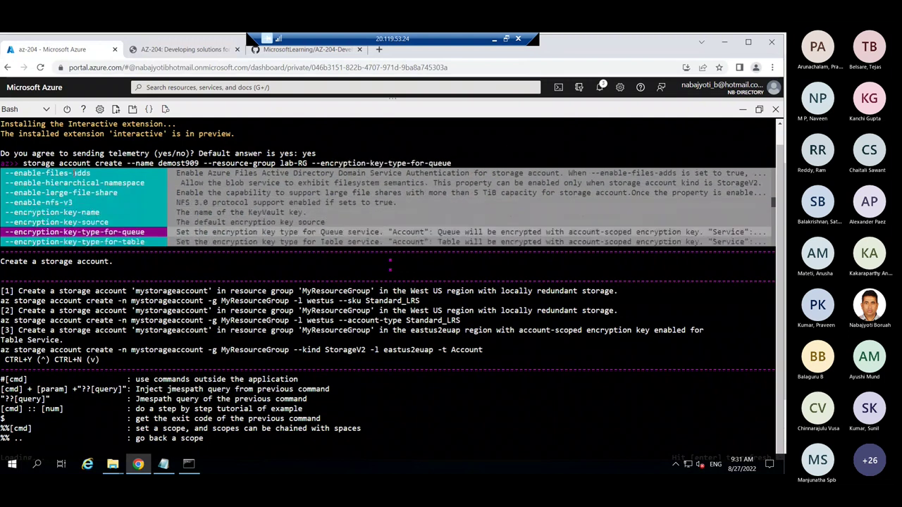
{"action": "key", "text": "Down"}
{"action": "key", "text": "Down"}
{"action": "key", "text": "Down"}
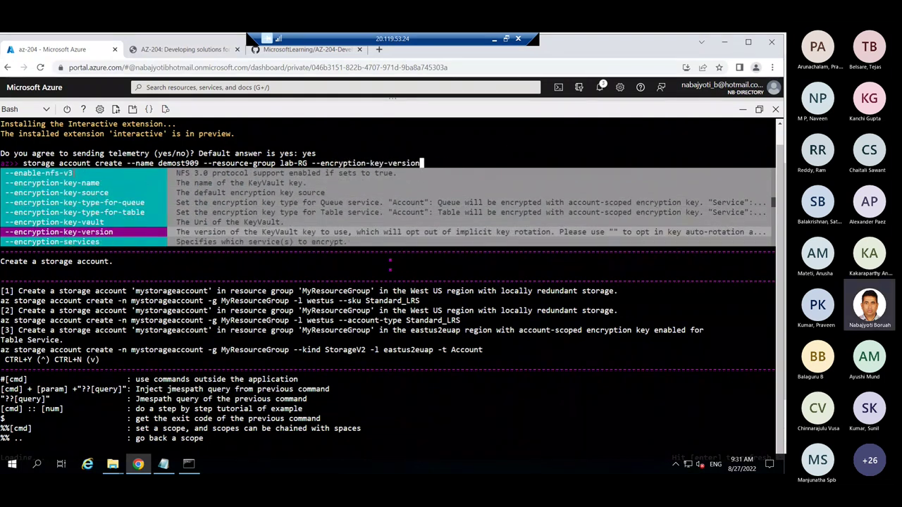
{"action": "key", "text": "BackSpace"}
{"action": "key", "text": "BackSpace"}
{"action": "key", "text": "BackSpace"}
{"action": "key", "text": "BackSpace"}
{"action": "key", "text": "BackSpace"}
{"action": "key", "text": "BackSpace"}
{"action": "key", "text": "BackSpace"}
{"action": "key", "text": "BackSpace"}
{"action": "key", "text": "BackSpace"}
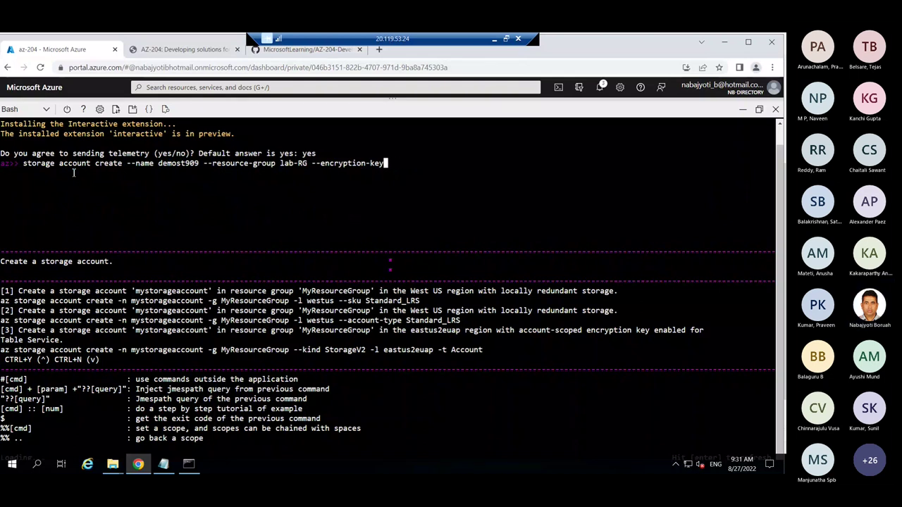
{"action": "key", "text": "BackSpace"}
{"action": "key", "text": "BackSpace"}
{"action": "key", "text": "BackSpace"}
{"action": "key", "text": "BackSpace"}
{"action": "key", "text": "BackSpace"}
{"action": "key", "text": "BackSpace"}
{"action": "key", "text": "BackSpace"}
{"action": "key", "text": "BackSpace"}
{"action": "key", "text": "BackSpace"}
{"action": "key", "text": "BackSpace"}
{"action": "key", "text": "BackSpace"}
{"action": "key", "text": "BackSpace"}
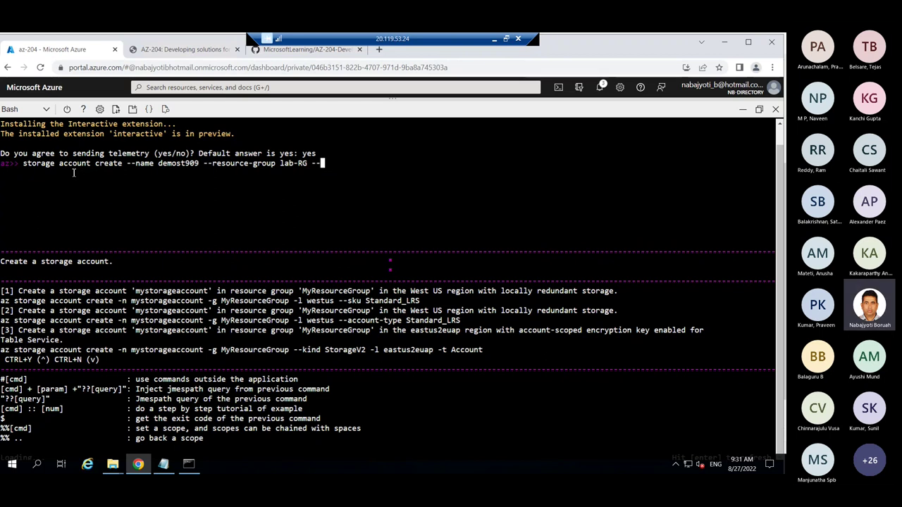
{"action": "key", "text": "BackSpace"}
- Add the parameter "--location eastus" to the storage account creation command from the suggested regions
{"action": "type", "text": "l"}
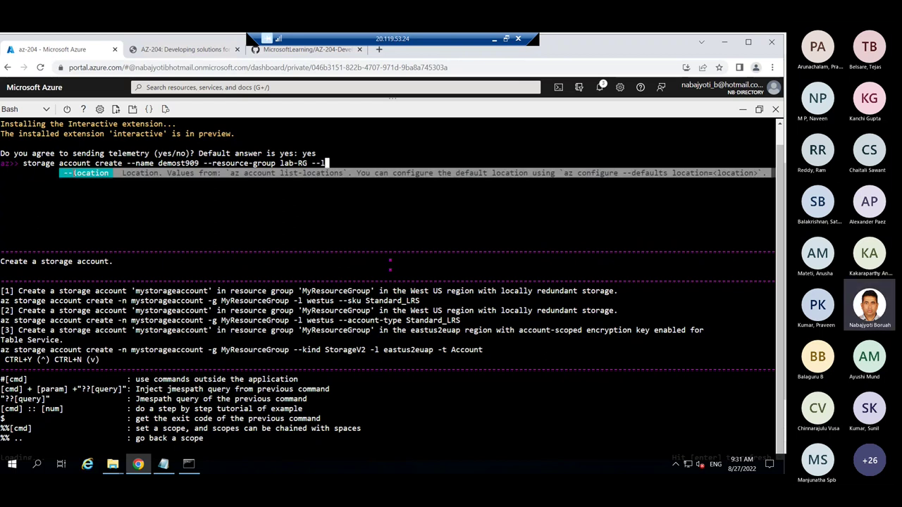
{"action": "key", "text": "Tab"}
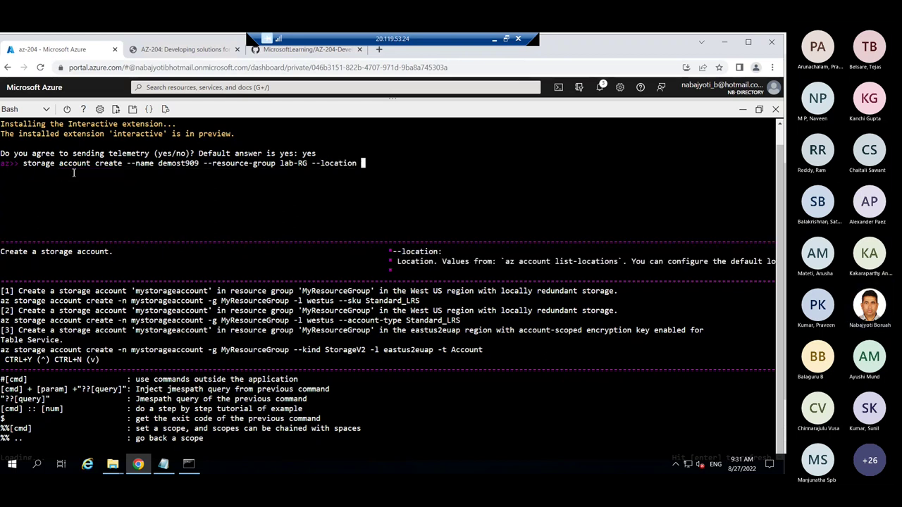
{"action": "key", "text": "Tab"}
{"action": "key", "text": "Tab"}
{"action": "key", "text": "Tab"}
{"action": "key", "text": "Tab"}
{"action": "key", "text": "Tab"}
{"action": "key", "text": "Tab"}
{"action": "key", "text": "Tab"}
{"action": "key", "text": "Tab"}
{"action": "key", "text": "Tab"}
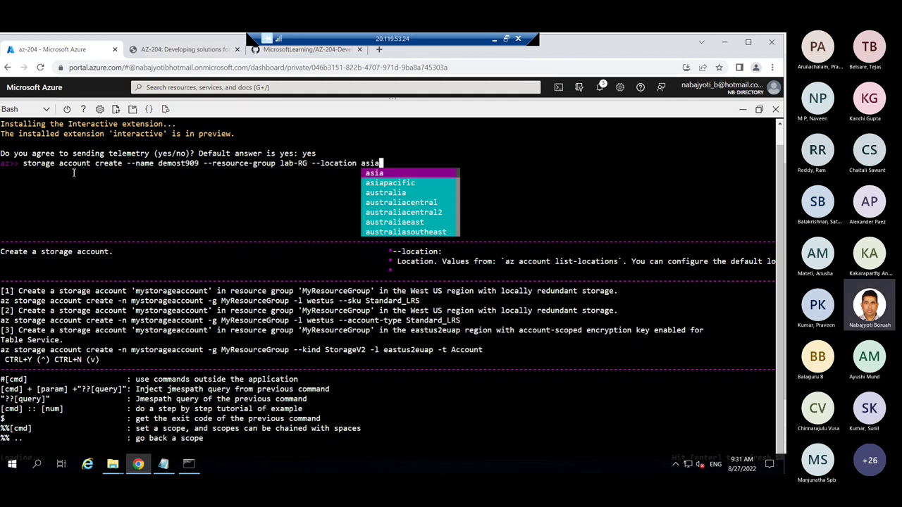
{"action": "key", "text": "Tab"}
{"action": "key", "text": "Tab"}
{"action": "key", "text": "Tab"}
{"action": "key", "text": "Tab"}
{"action": "key", "text": "Tab"}
{"action": "key", "text": "Tab"}
{"action": "key", "text": "Tab"}
{"action": "key", "text": "Tab"}
{"action": "key", "text": "Tab"}
{"action": "key", "text": "Tab"}
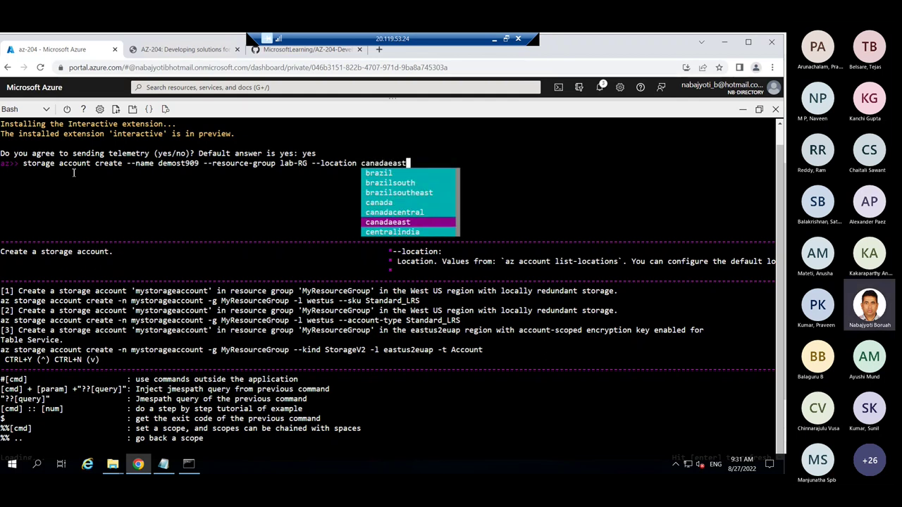
{"action": "key", "text": "Tab"}
{"action": "key", "text": "Tab"}
{"action": "key", "text": "Tab"}
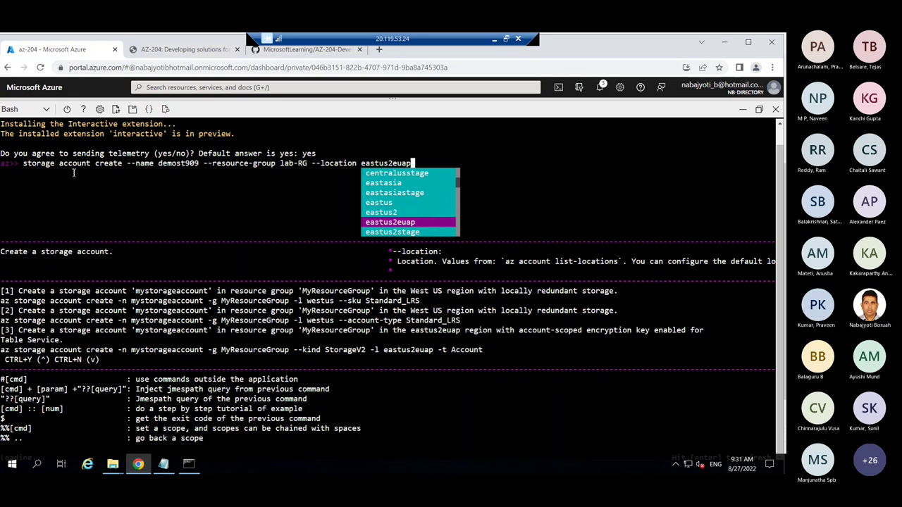
{"action": "key", "text": "shift+Tab"}
{"action": "key", "text": "shift+Tab"}
{"action": "key", "text": "shift+Tab"}
{"action": "key", "text": "Tab"}
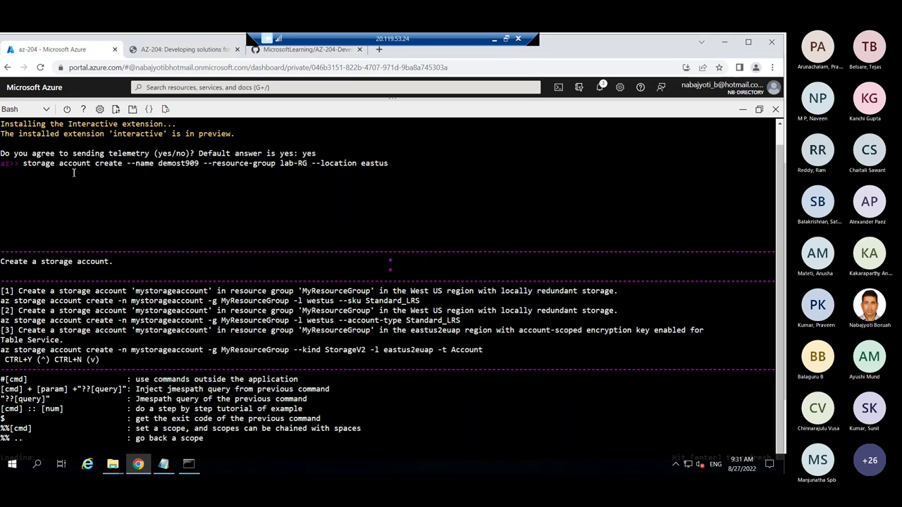
- Add the parameter "--sku Standard_LRS" to the storage account creation command using the suggested completions
{"action": "type", "text": "--"}
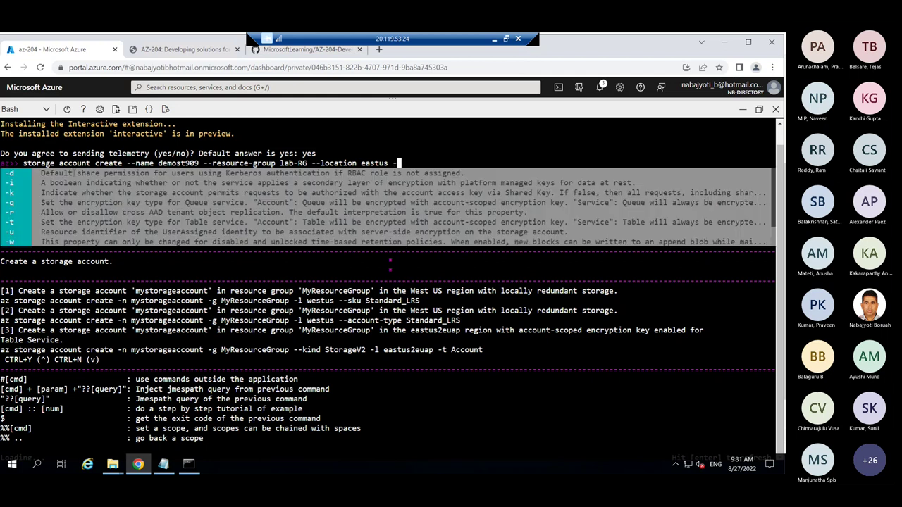
{"action": "type", "text": "s"}
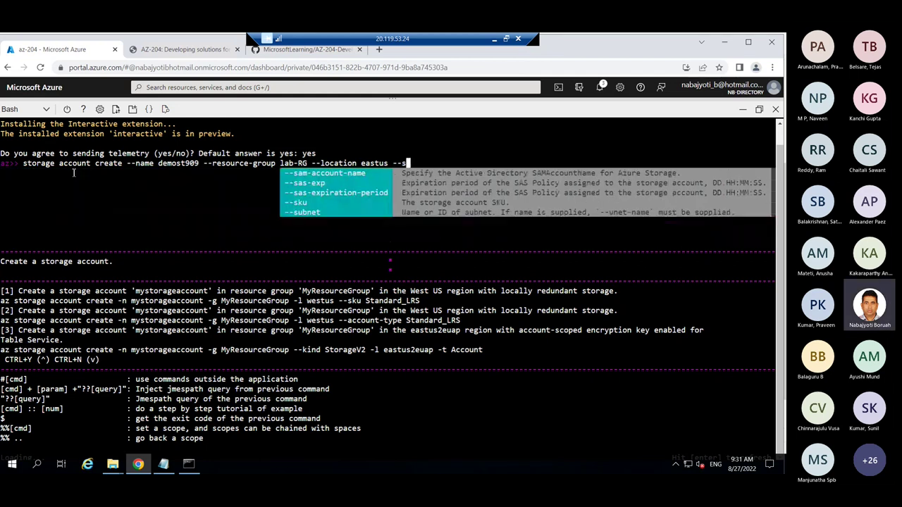
{"action": "key", "text": "Tab"}
{"action": "key", "text": "Tab"}
{"action": "key", "text": "Tab"}
{"action": "key", "text": "Tab"}
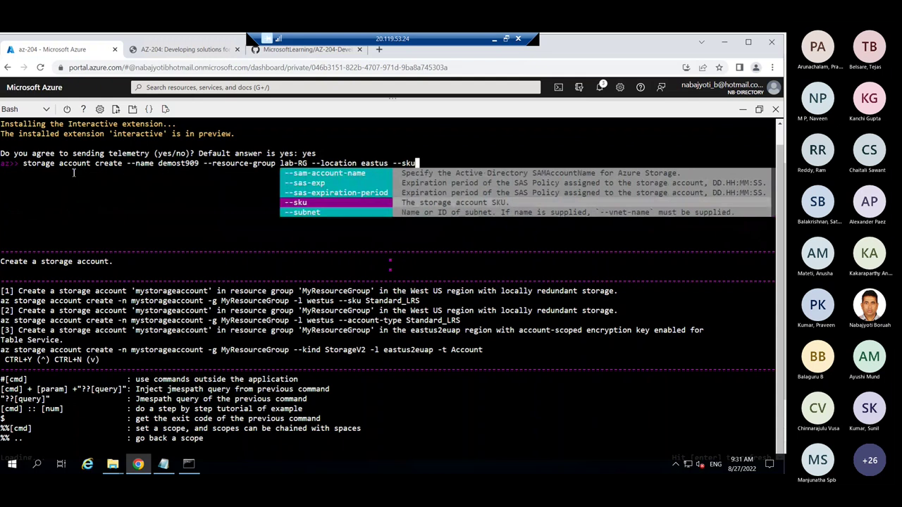
{"action": "key", "text": "Tab"}
{"action": "key", "text": "Tab"}
{"action": "key", "text": "Tab"}
{"action": "key", "text": "Tab"}
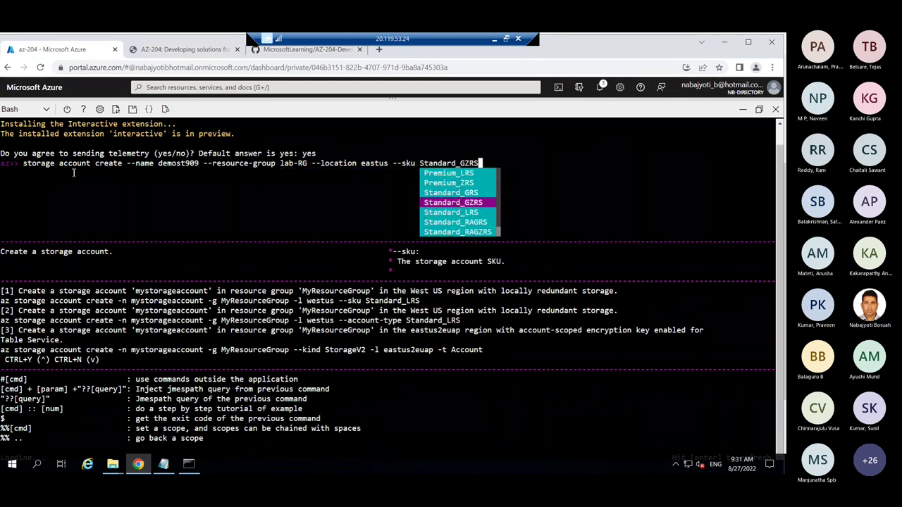
{"action": "key", "text": "Tab"}
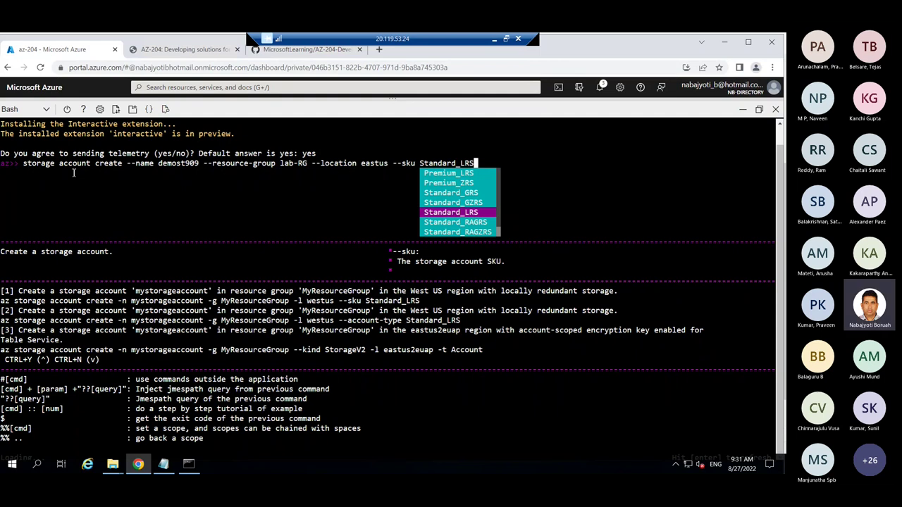
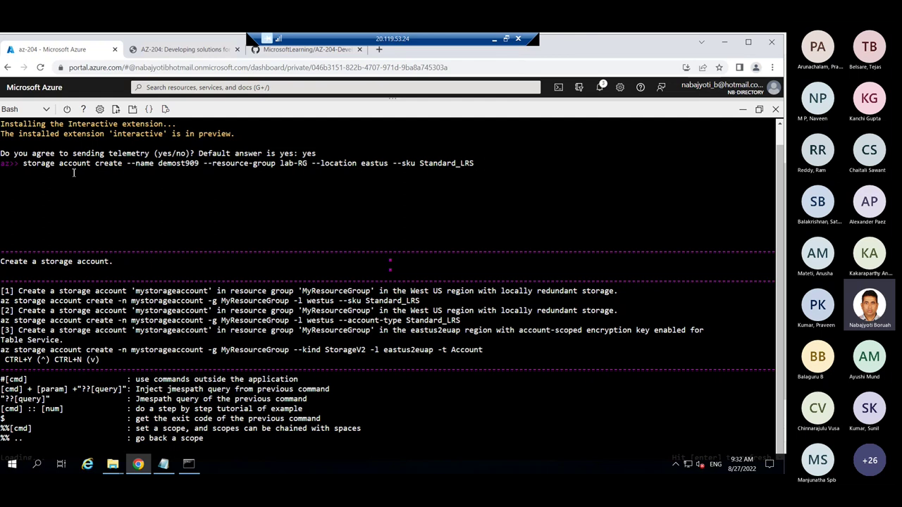
- Add the parameter "--access-tier Hot" and run the storage account creation command
{"action": "type", "text": "--ac"}
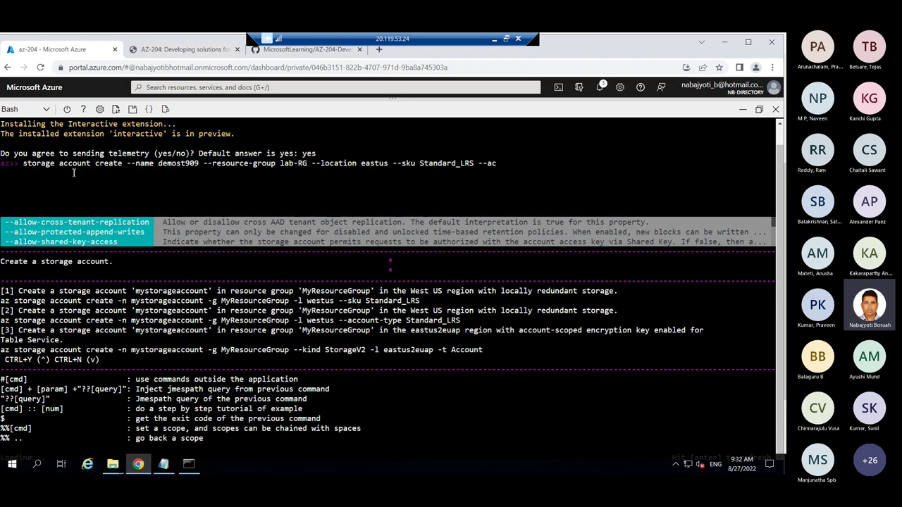
{"action": "key", "text": "Tab"}
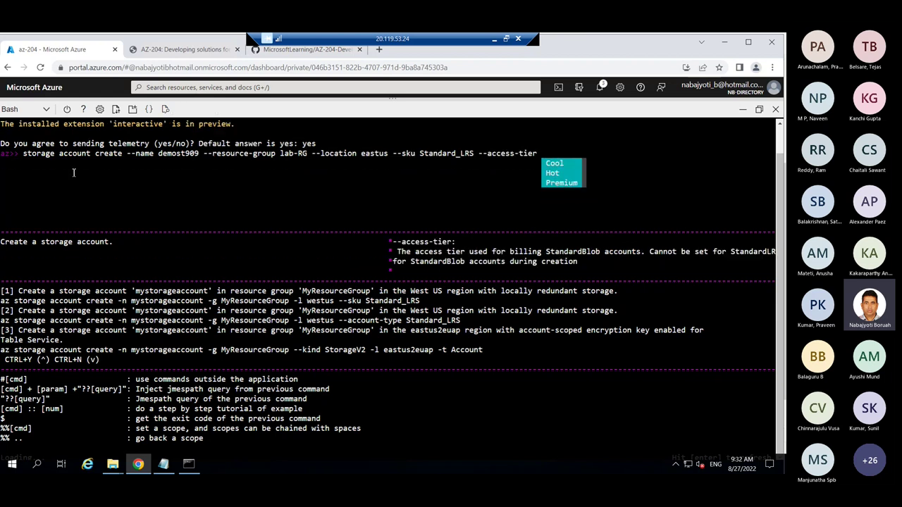
{"action": "key", "text": "Tab"}
{"action": "key", "text": "Tab"}
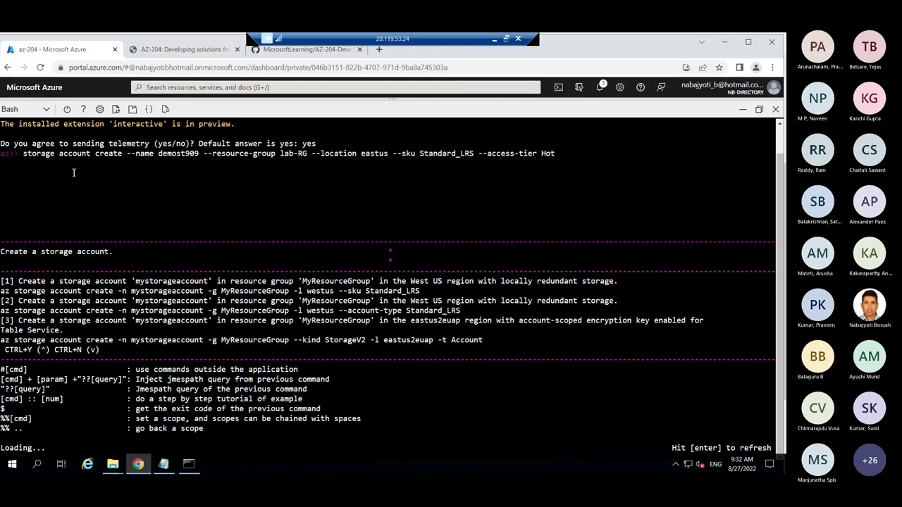
{"action": "key", "text": "Return"}
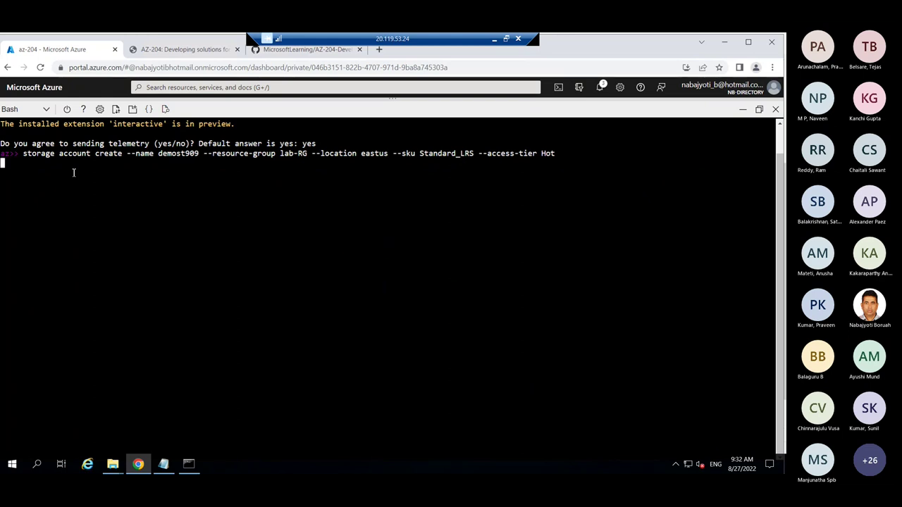
- In the Notepad notes, write "az storage account create -g lab-RG -n demost909 -l eastus --sku Standard_LRS" below the storage (Blobs) heading and highlight it
{"action": "left_click", "coordinate": [163, 465]}
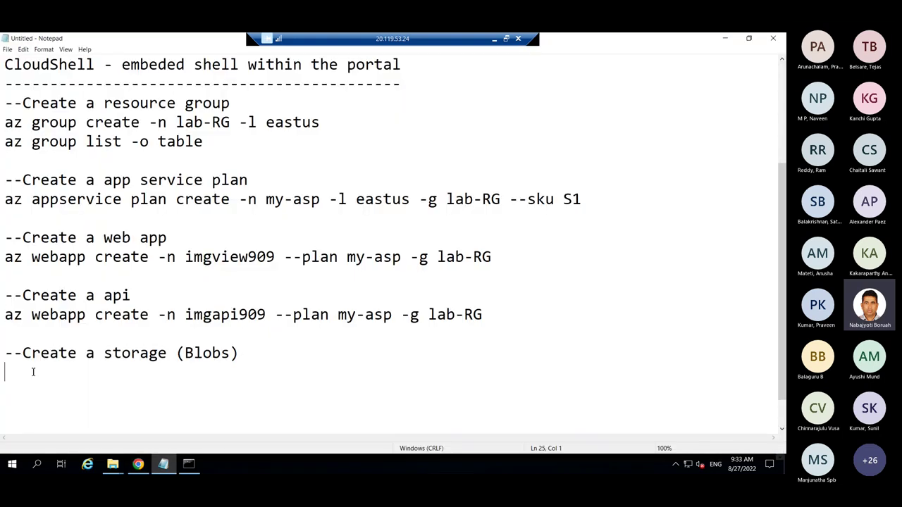
{"action": "type", "text": "az "}
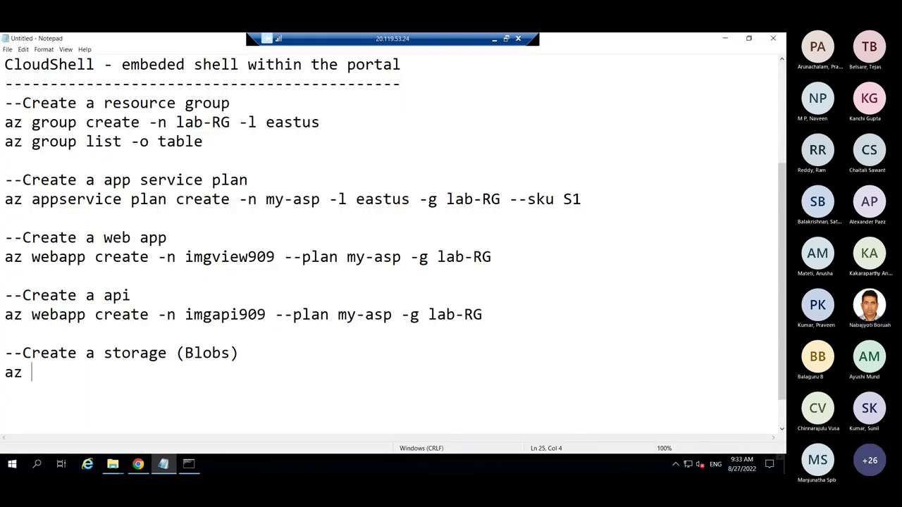
{"action": "type", "text": "storage"}
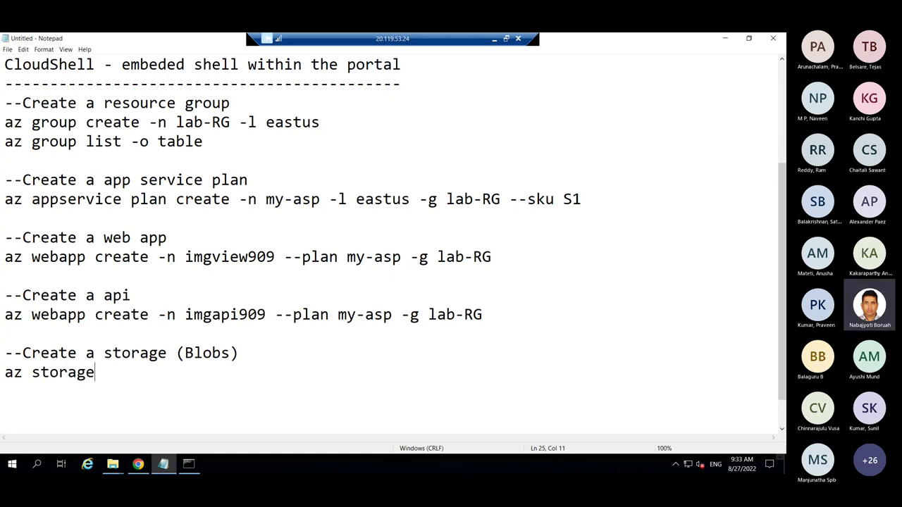
{"action": "type", "text": " account "}
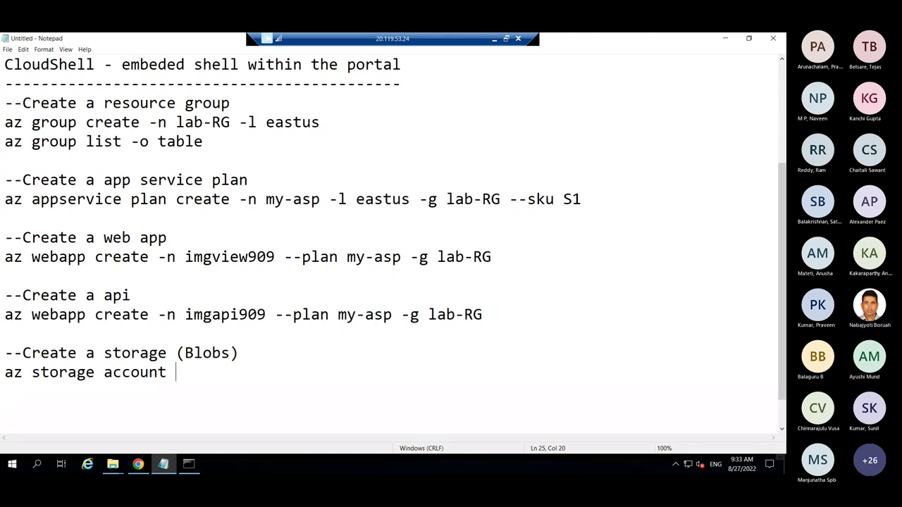
{"action": "type", "text": "create"}
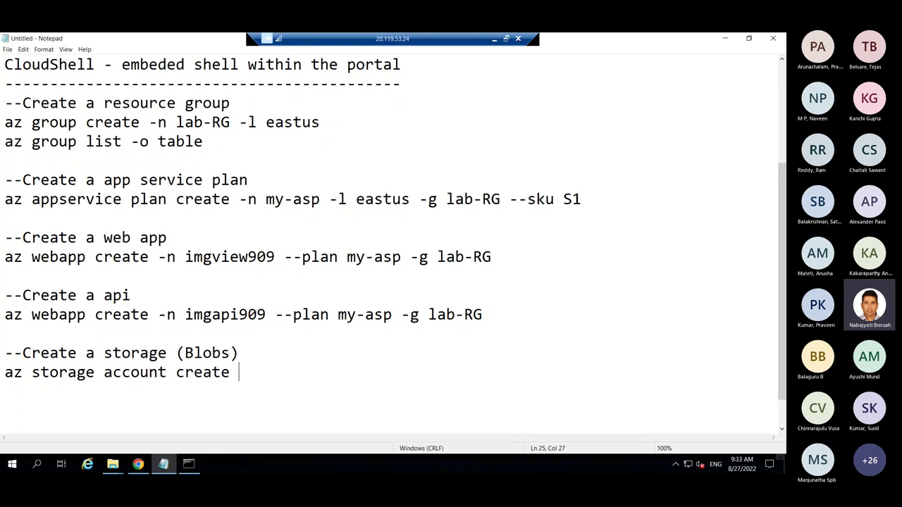
{"action": "type", "text": " -g lab-RG "}
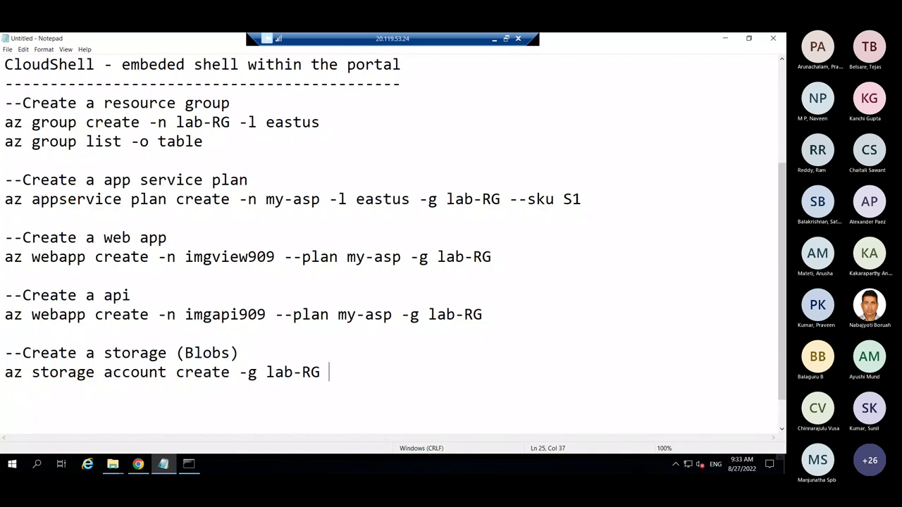
{"action": "type", "text": "-n demost90"}
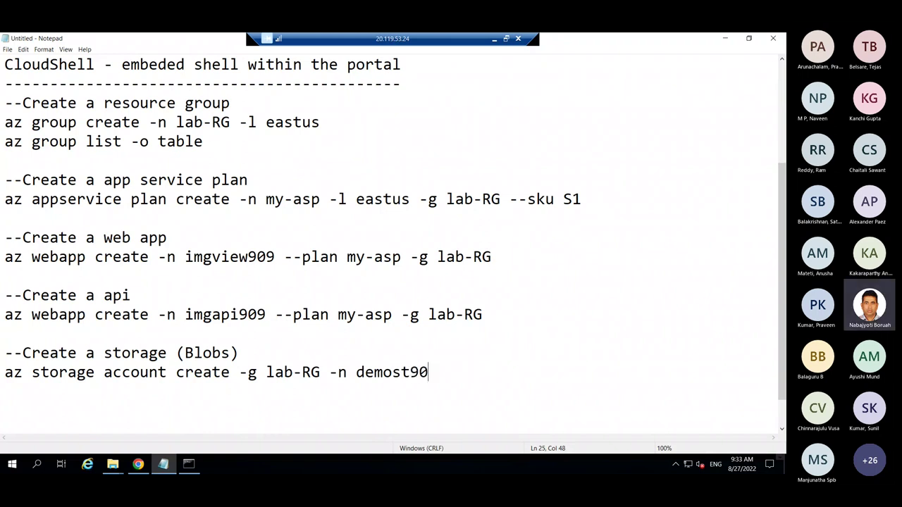
{"action": "type", "text": "9 -l eas"}
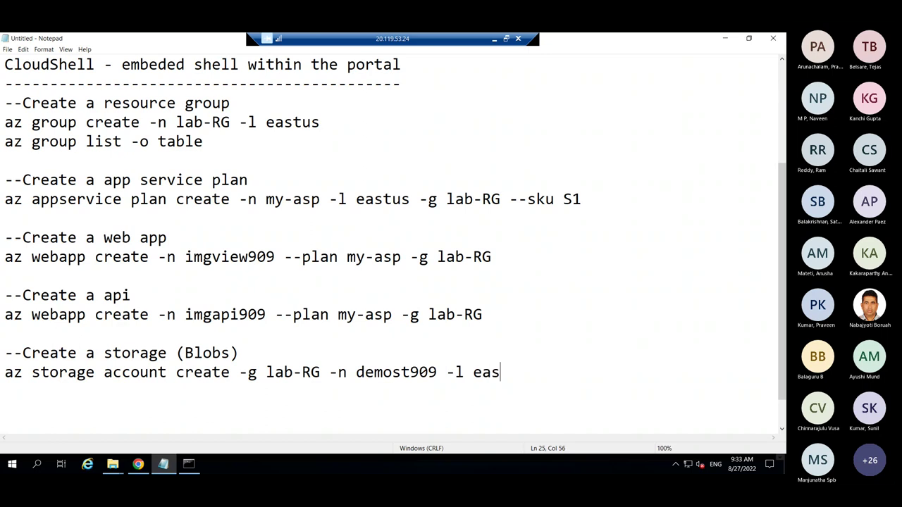
{"action": "type", "text": "tus --sku Standard"}
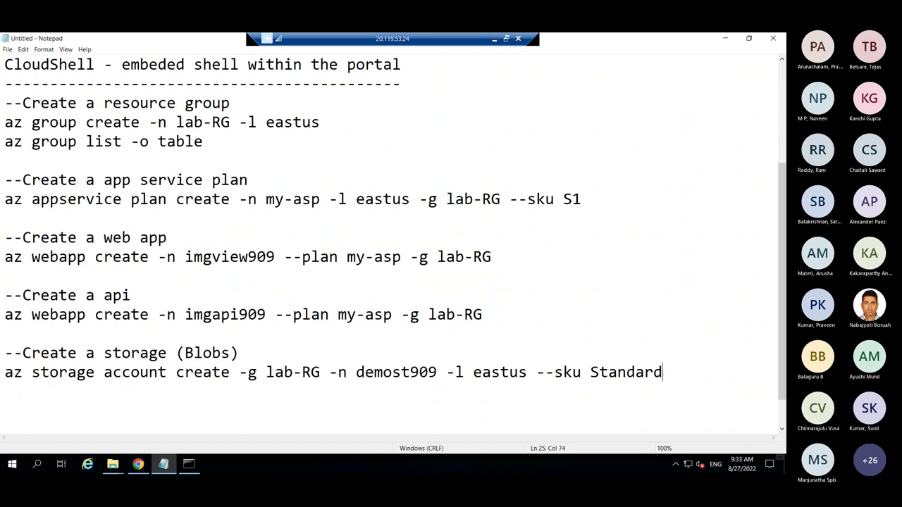
{"action": "type", "text": "_LRS"}
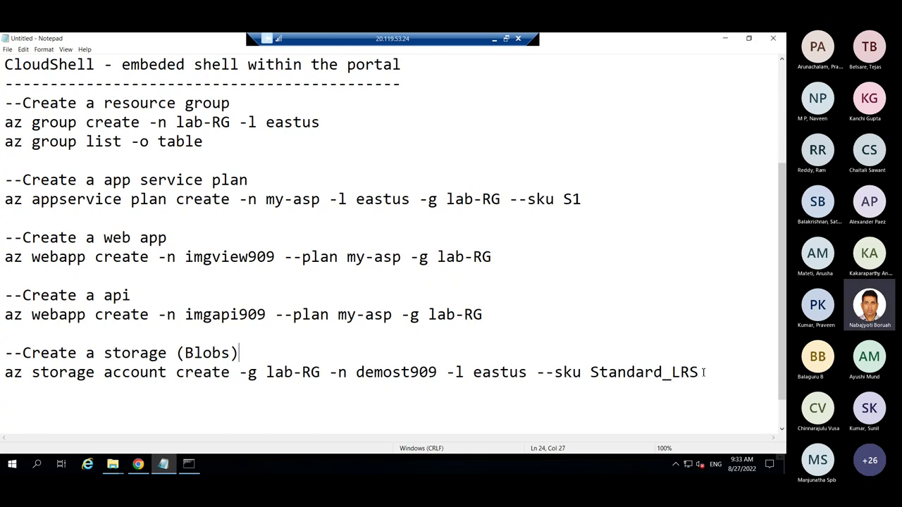
{"action": "left_click_drag", "start_coordinate": [702, 372], "coordinate": [4, 373]}
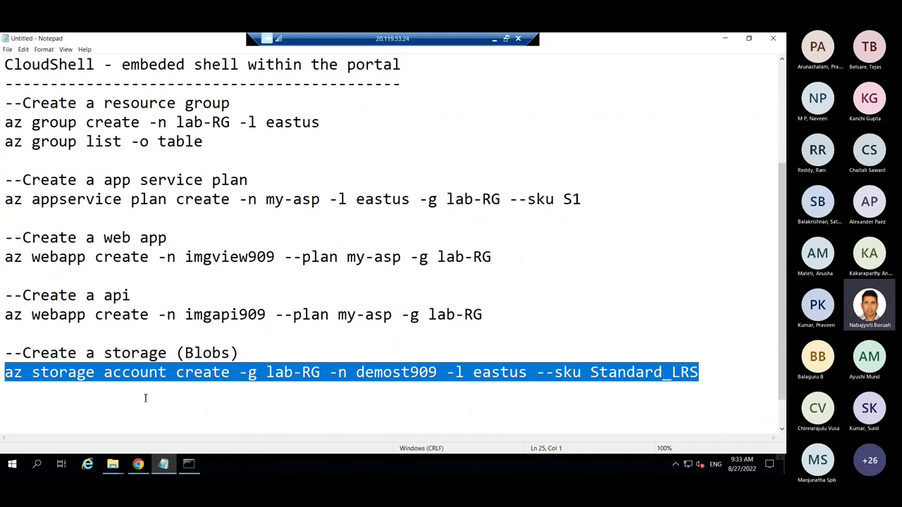
- Return to the Azure portal in Chrome, leave the interactive mode with "exit" and close Cloud Shell
{"action": "left_click", "coordinate": [138, 464]}
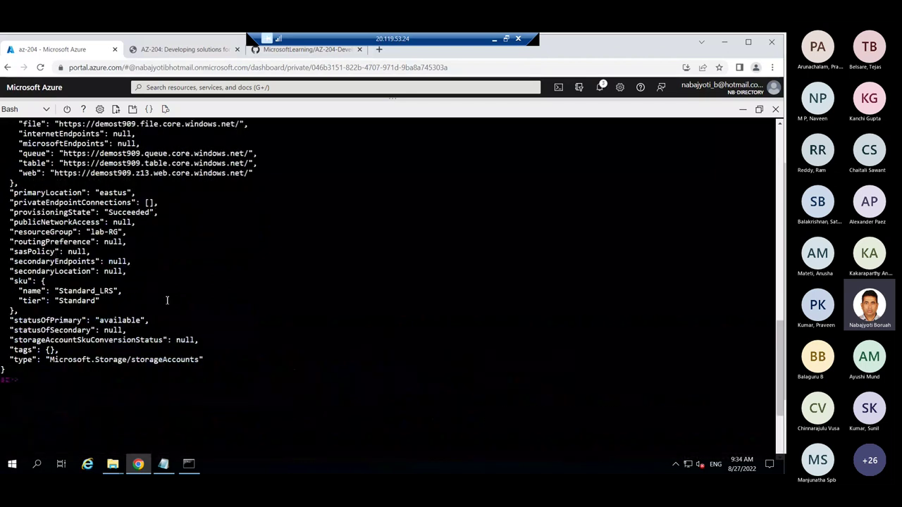
{"action": "type", "text": "ex"}
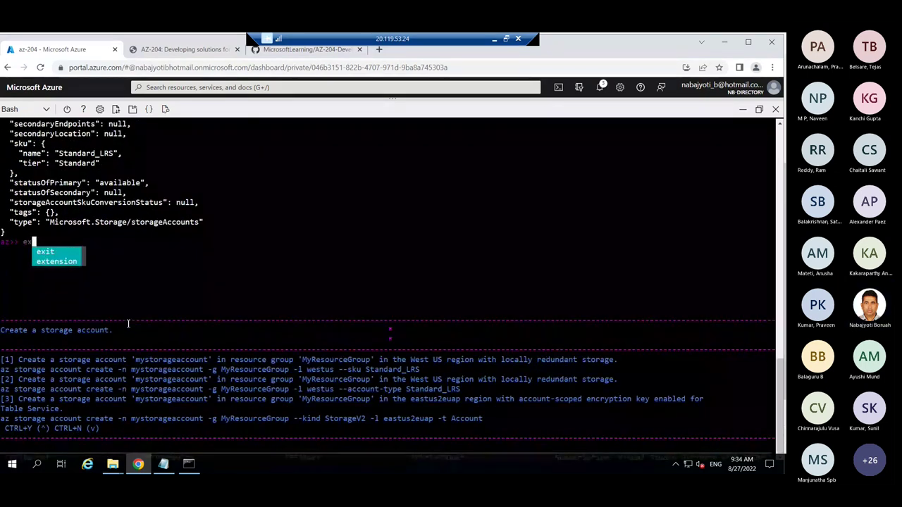
{"action": "type", "text": "it"}
{"action": "key", "text": "Return"}
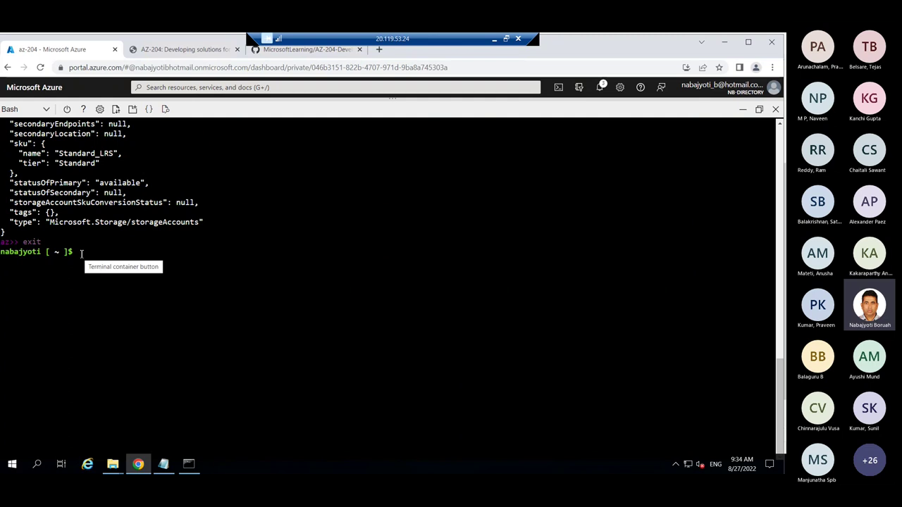
{"action": "left_click", "coordinate": [775, 109]}
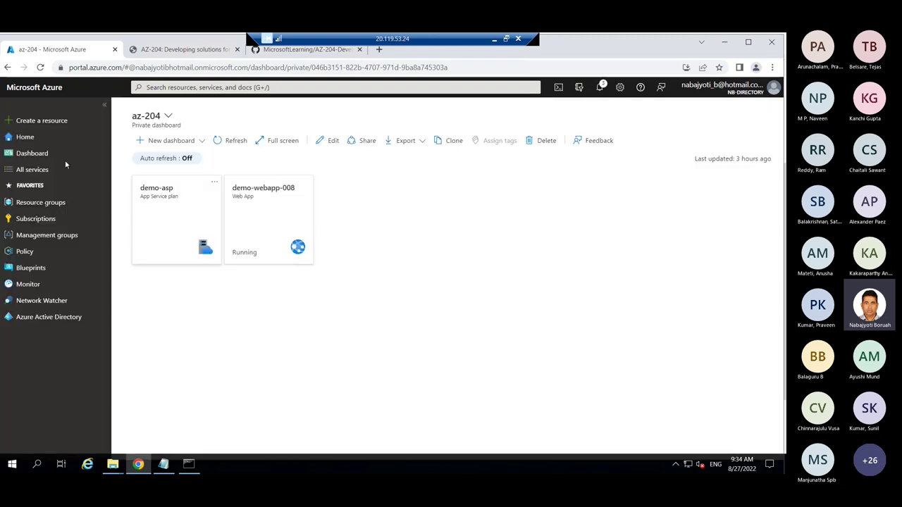
- Pin the lab-RG resource group from the resource groups list to the az-204 dashboard
{"action": "left_click", "coordinate": [41, 203]}
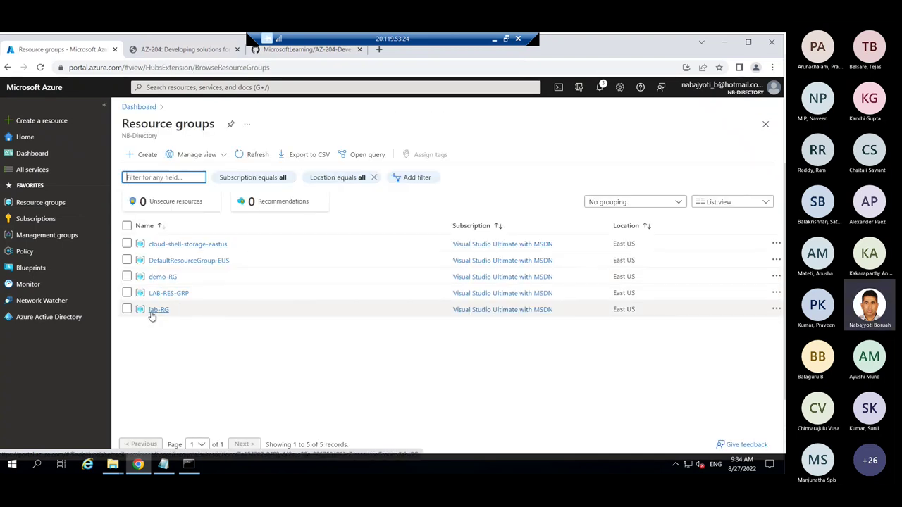
{"action": "left_click", "coordinate": [127, 309]}
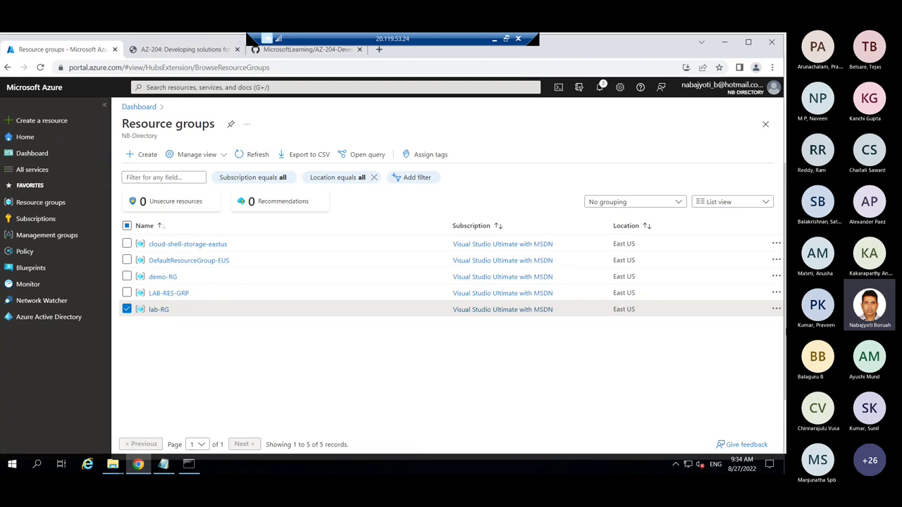
{"action": "left_click", "coordinate": [776, 309]}
{"action": "left_click", "coordinate": [713, 319]}
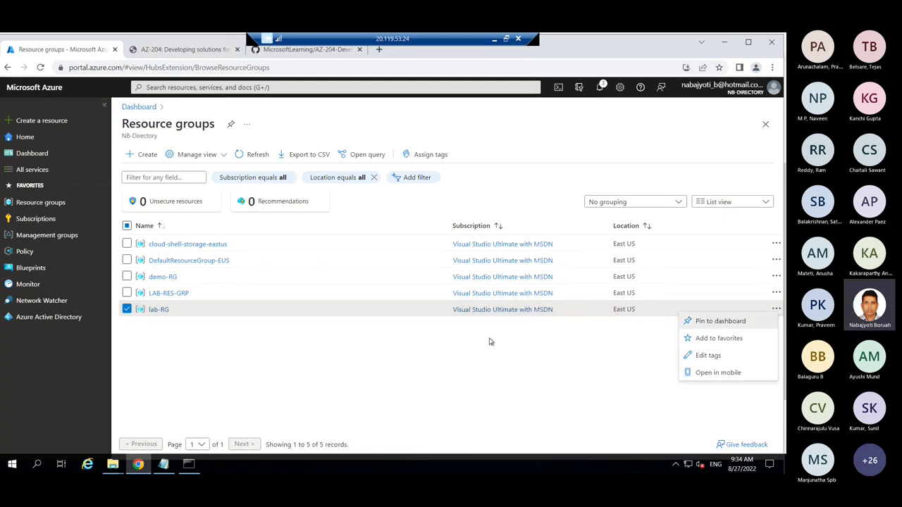
{"action": "key", "text": "Return"}
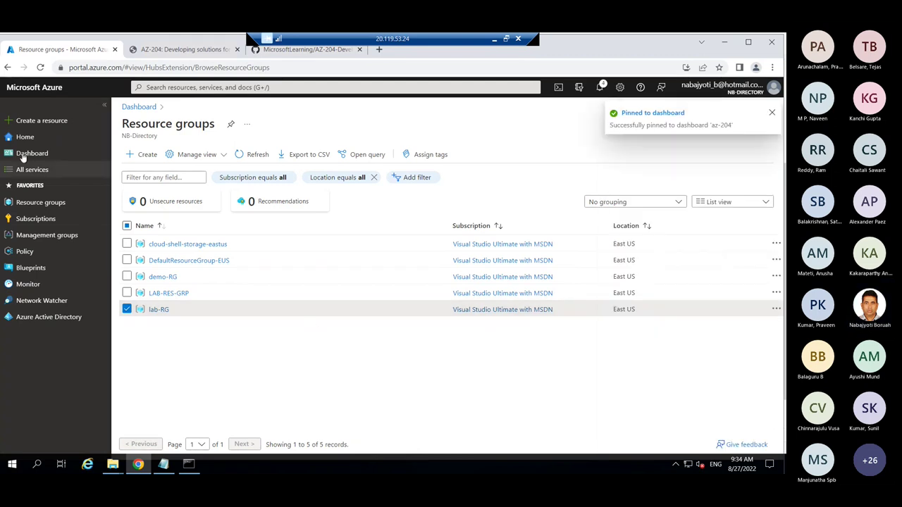
- Remove the demo-webapp-008 and demo-asp tiles from the az-204 dashboard
{"action": "left_click", "coordinate": [33, 158]}
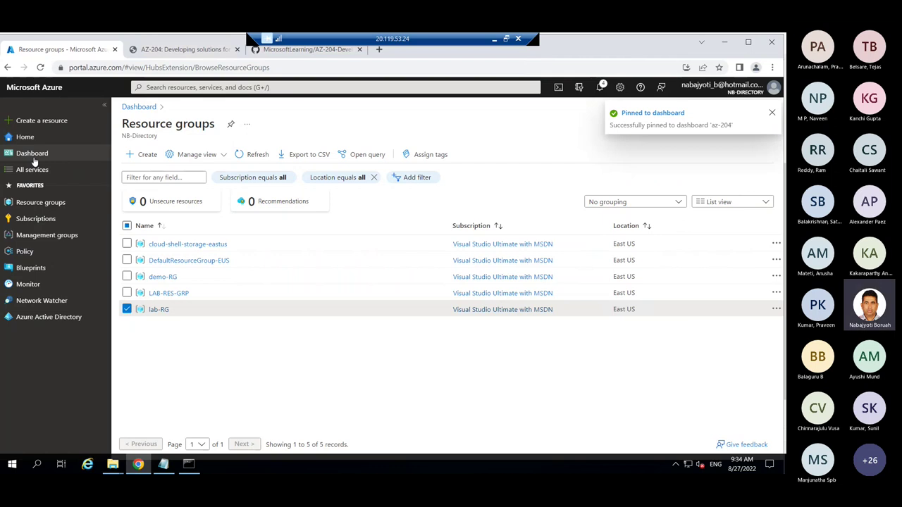
{"action": "left_click", "coordinate": [307, 182]}
{"action": "left_click", "coordinate": [353, 257]}
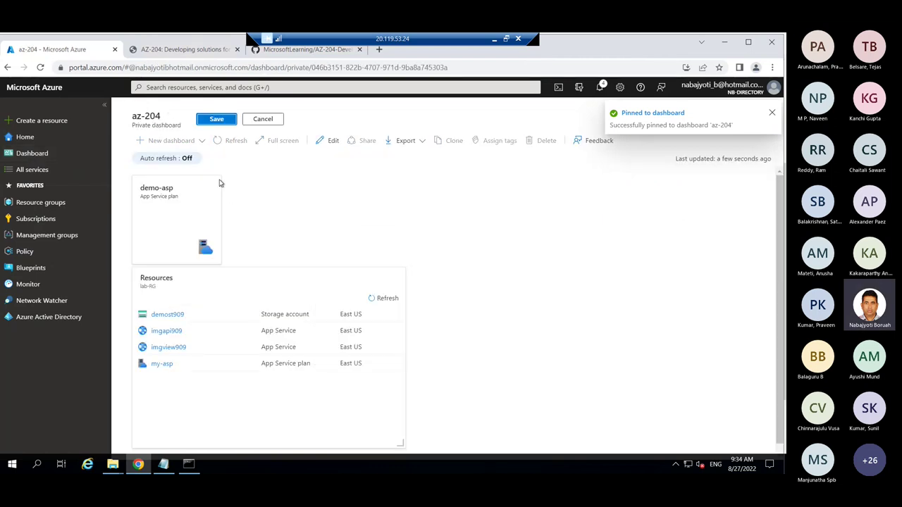
{"action": "left_click", "coordinate": [214, 183]}
{"action": "left_click", "coordinate": [275, 255]}
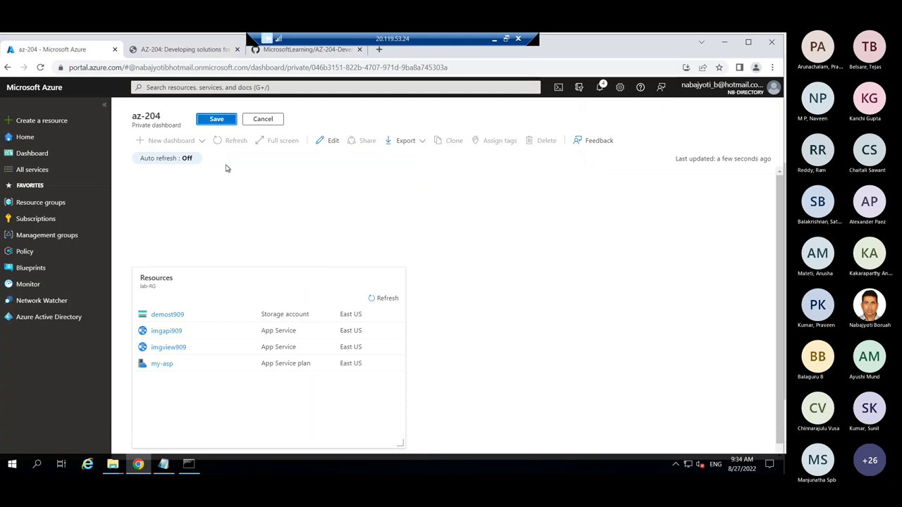
- Customize the dashboard by moving the lab-RG Resources tile up to the first grid row, and save the layout
{"action": "left_click", "coordinate": [399, 275]}
{"action": "left_click", "coordinate": [435, 298]}
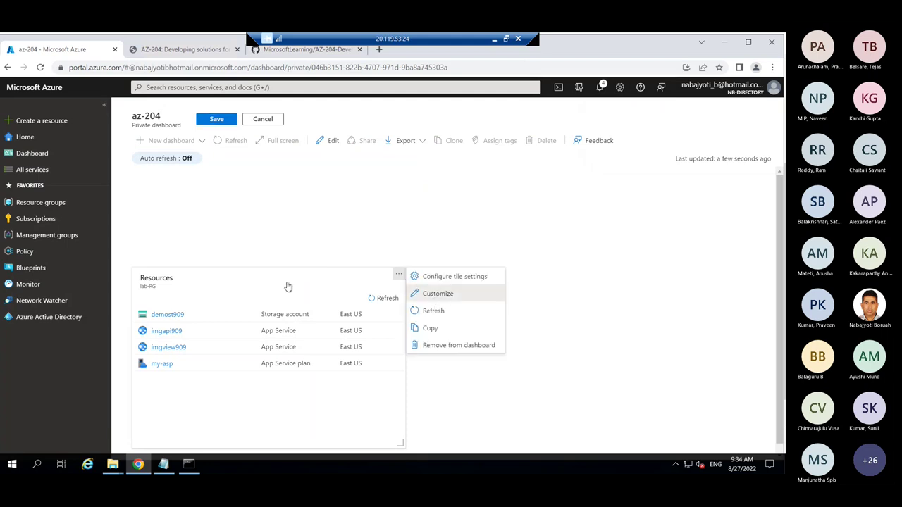
{"action": "left_click_drag", "start_coordinate": [201, 277], "coordinate": [157, 185]}
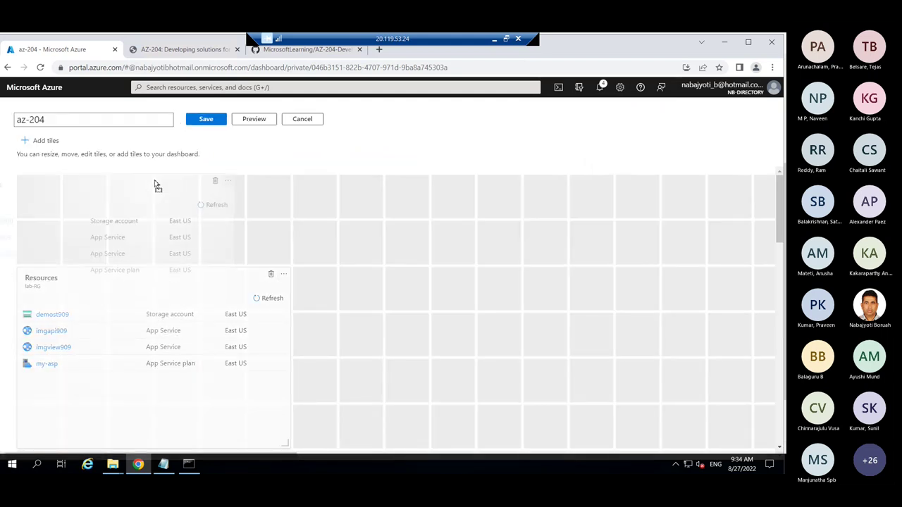
{"action": "left_click", "coordinate": [210, 121]}
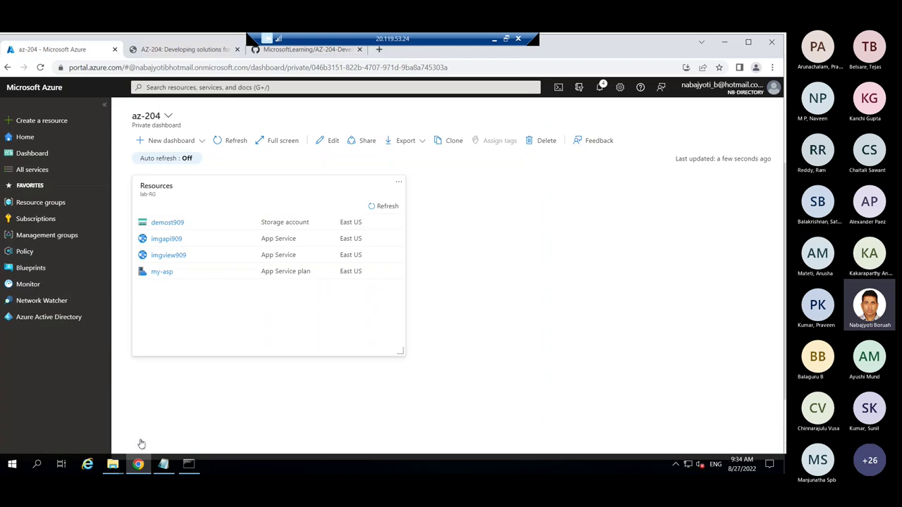
- Compare the lab-RG resources on the az-204 dashboard with the architecture diagram in the Lab 01 instructions
{"action": "left_click", "coordinate": [191, 50]}
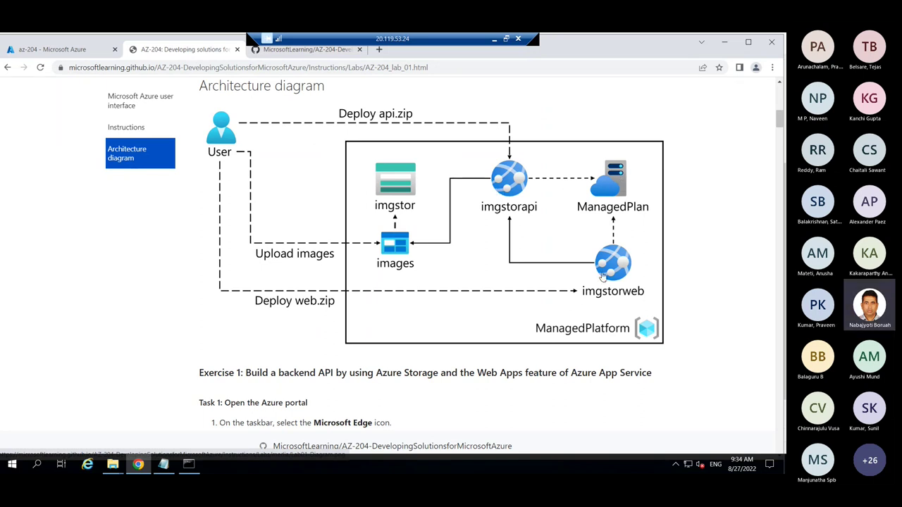
{"action": "left_click", "coordinate": [70, 49]}
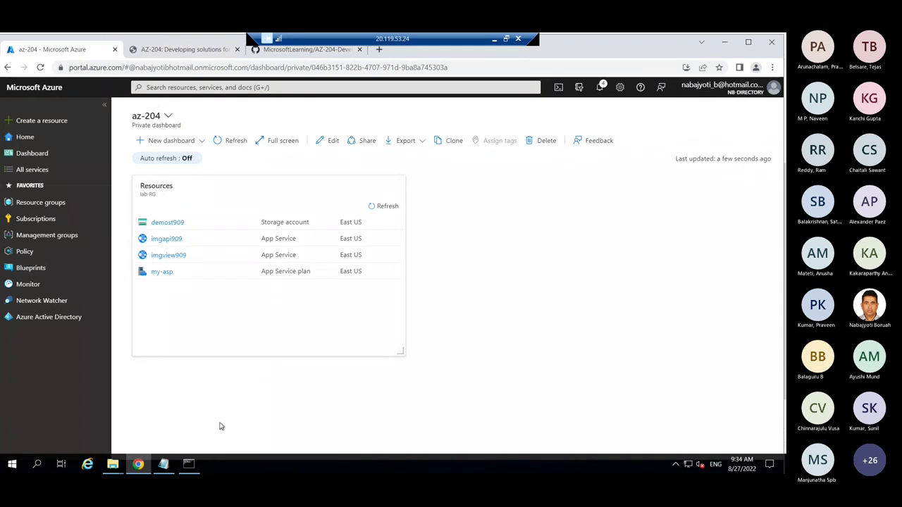
{"action": "left_click", "coordinate": [198, 48]}
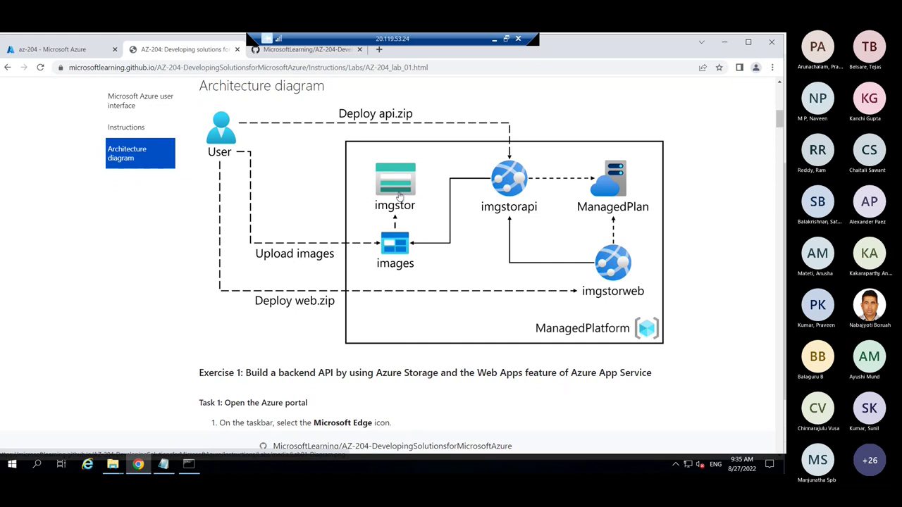
- Create a container named images in the demost909 storage account with public access level Container (anonymous read access for containers and blobs)
{"action": "left_click", "coordinate": [53, 49]}
{"action": "left_click", "coordinate": [162, 224]}
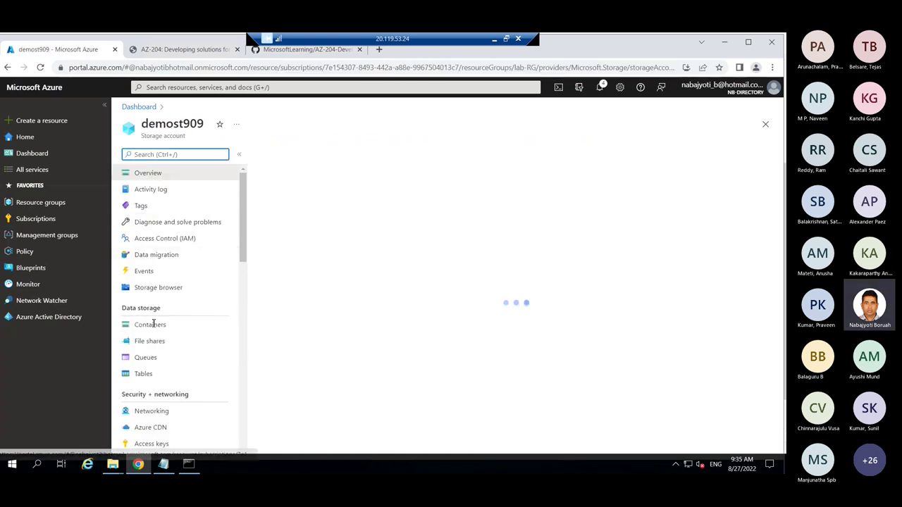
{"action": "left_click", "coordinate": [150, 326]}
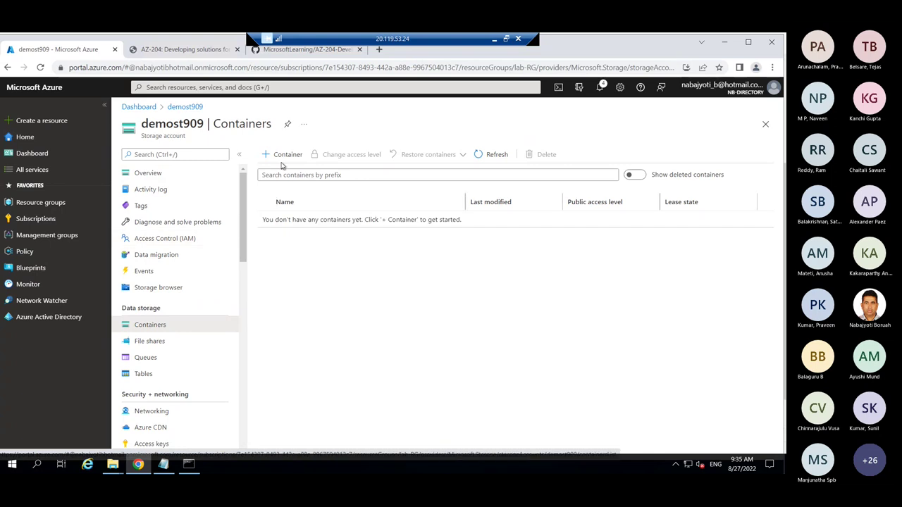
{"action": "left_click", "coordinate": [282, 155]}
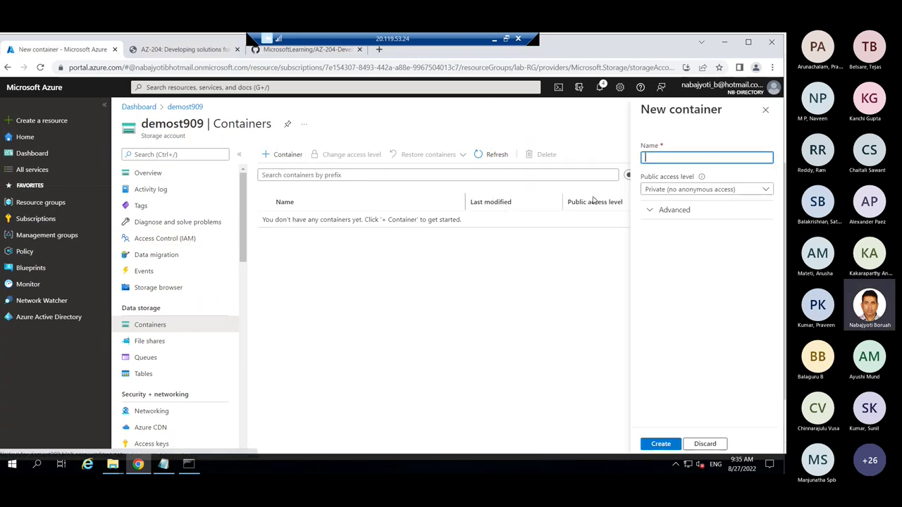
{"action": "type", "text": "images"}
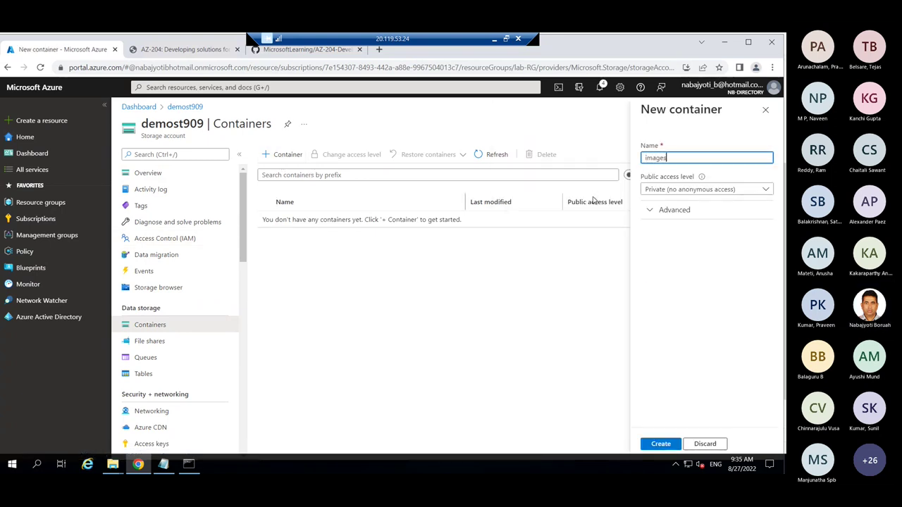
{"action": "left_click", "coordinate": [694, 191]}
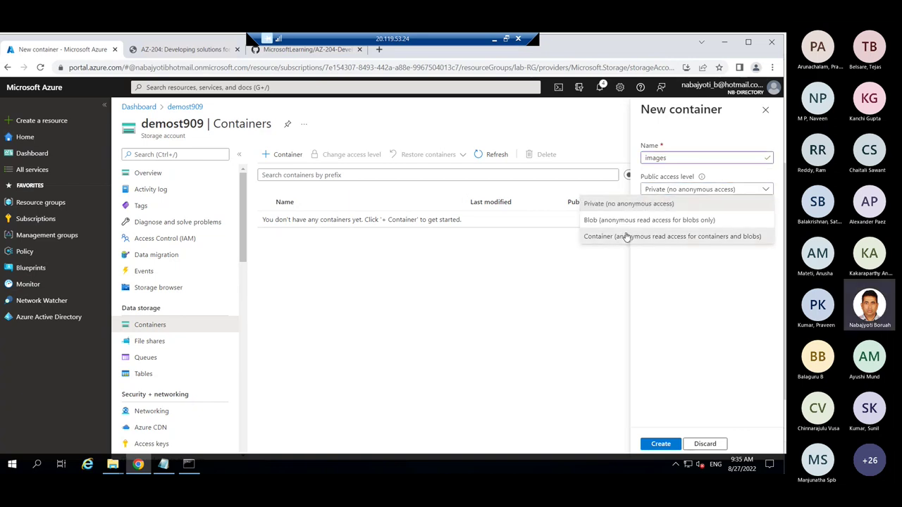
{"action": "left_click", "coordinate": [626, 238]}
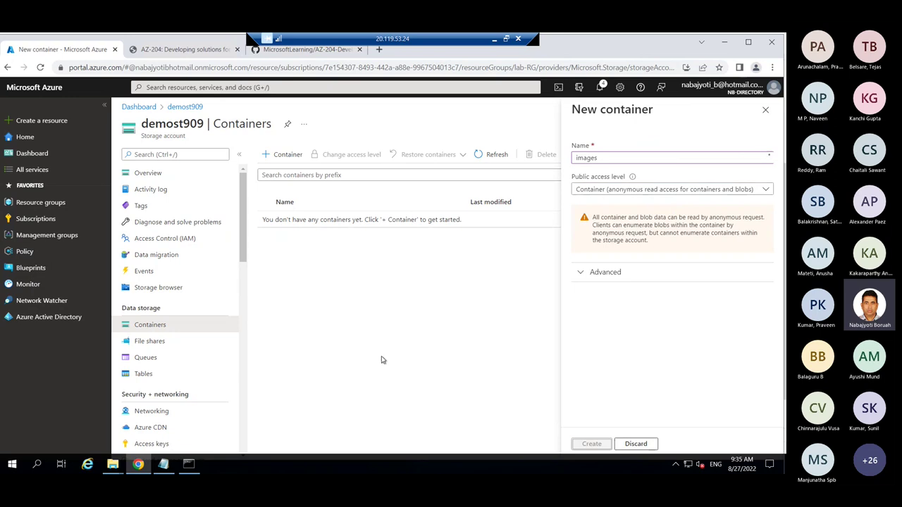
- Upload bahnmi.jpg and blt.jpg from the sol-01 Images folder to the images container
{"action": "left_click", "coordinate": [283, 219]}
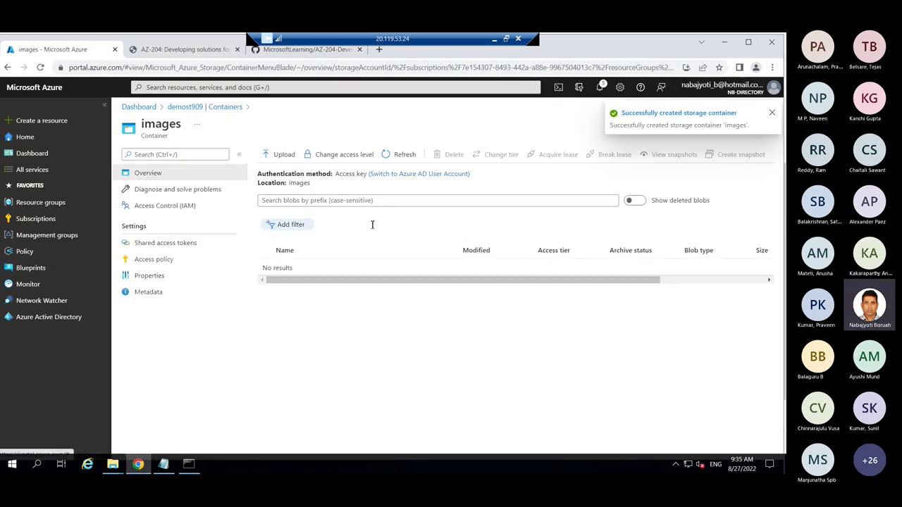
{"action": "left_click", "coordinate": [281, 154]}
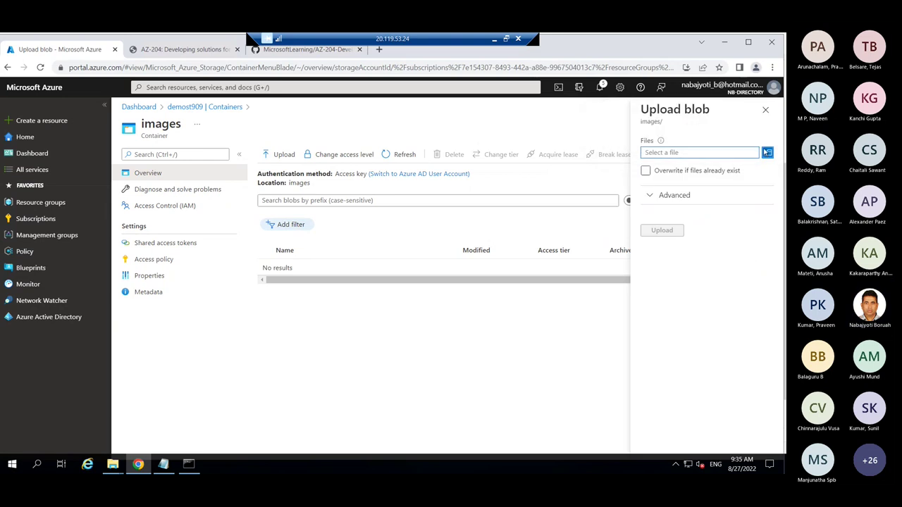
{"action": "left_click", "coordinate": [767, 153]}
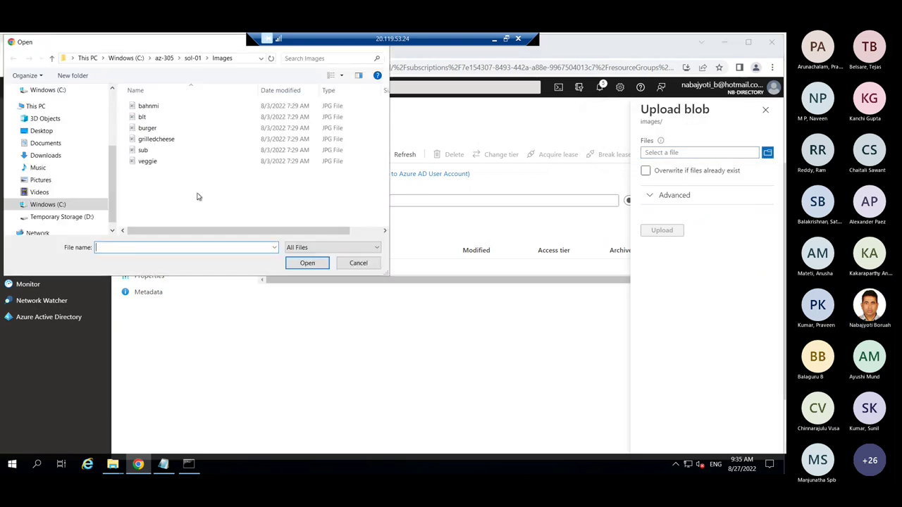
{"action": "left_click", "coordinate": [146, 106]}
{"action": "left_click", "coordinate": [143, 117], "text": "ctrl"}
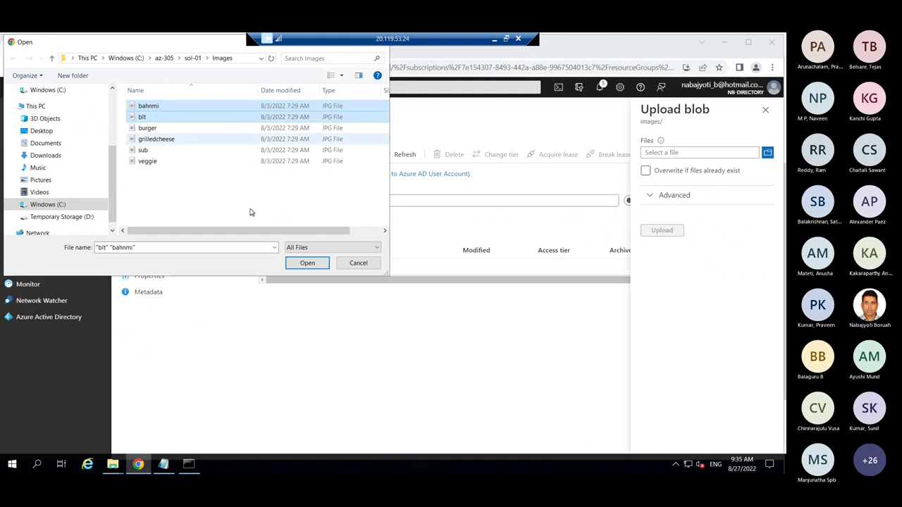
{"action": "left_click", "coordinate": [306, 263]}
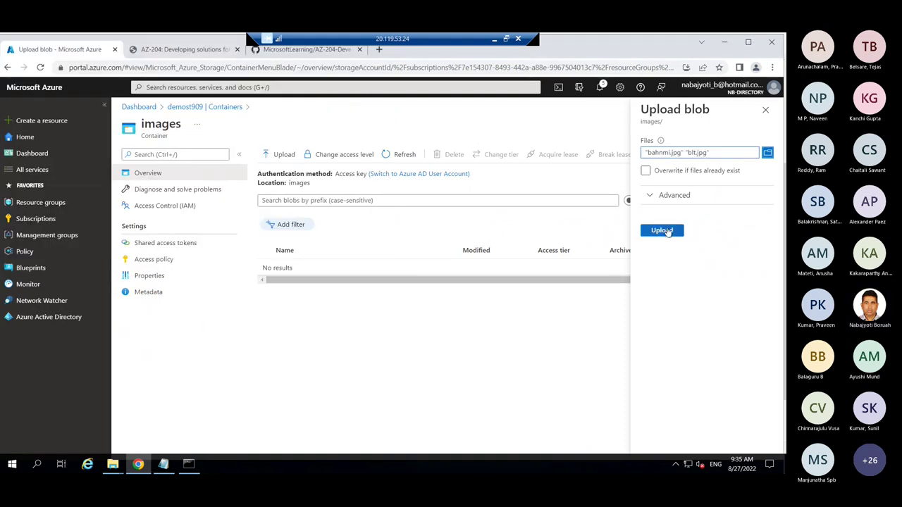
{"action": "left_click", "coordinate": [662, 230]}
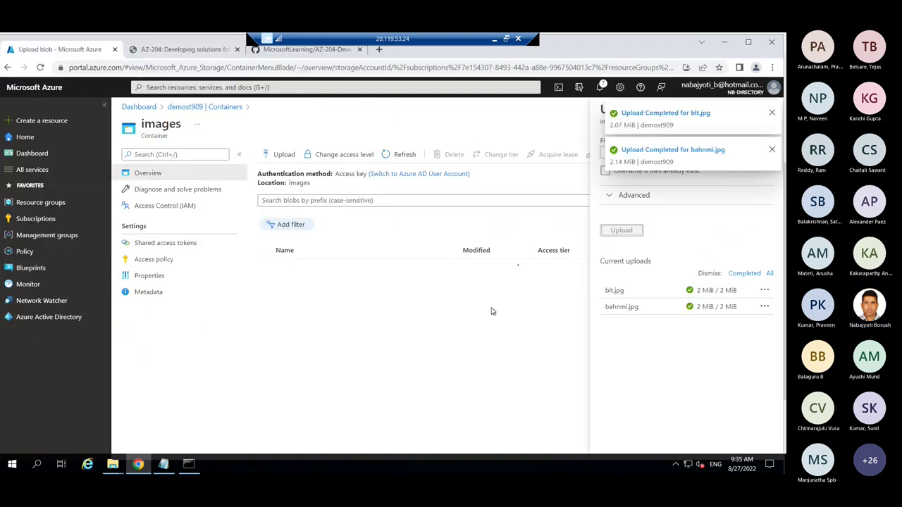
{"action": "left_click", "coordinate": [773, 114]}
{"action": "left_click", "coordinate": [773, 114]}
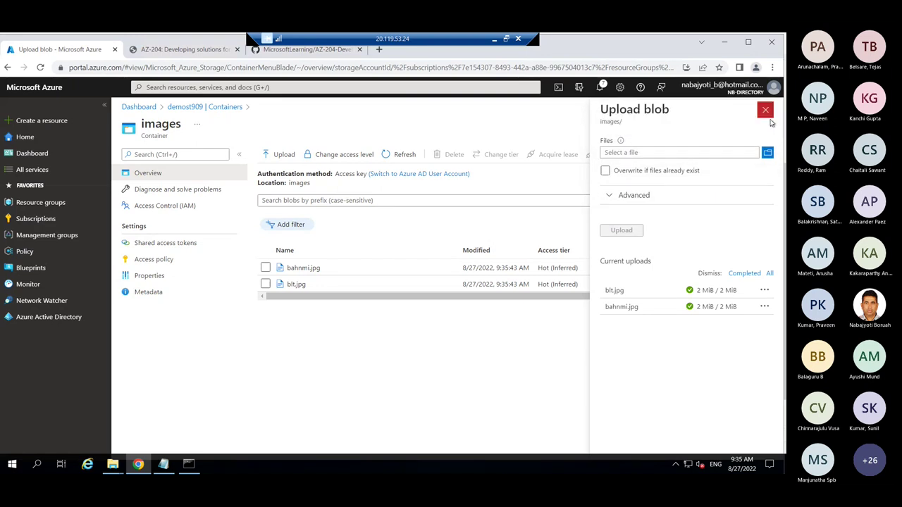
{"action": "left_click", "coordinate": [767, 111]}
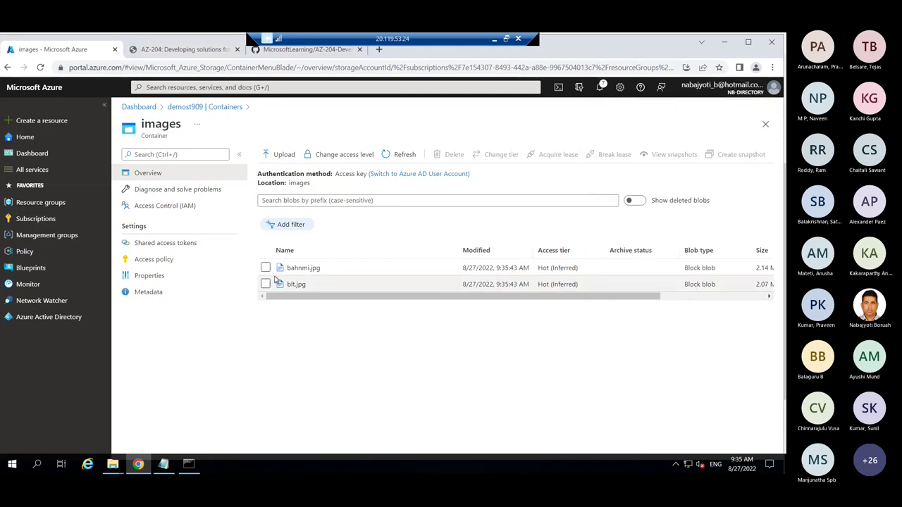
- Copy the URL of the bahnmi.jpg blob, view the image in a new browser tab, and close that tab
{"action": "left_click", "coordinate": [306, 274]}
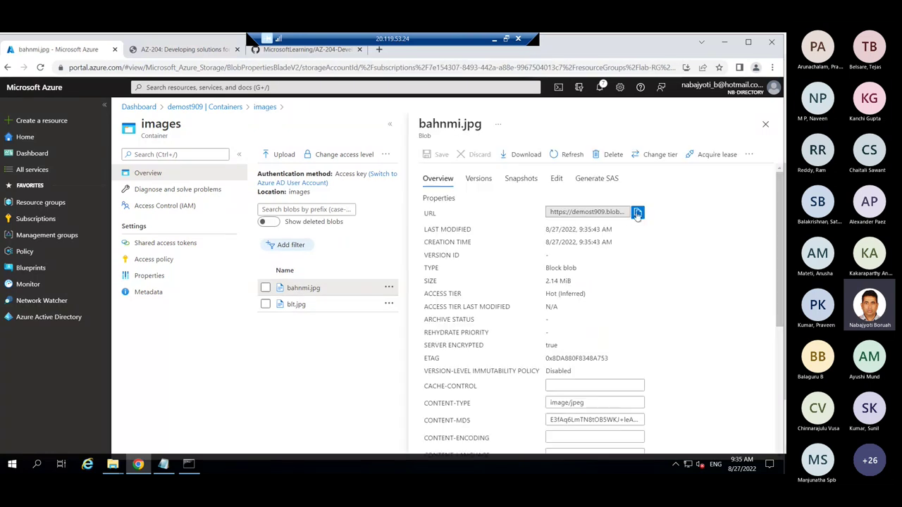
{"action": "left_click", "coordinate": [638, 213]}
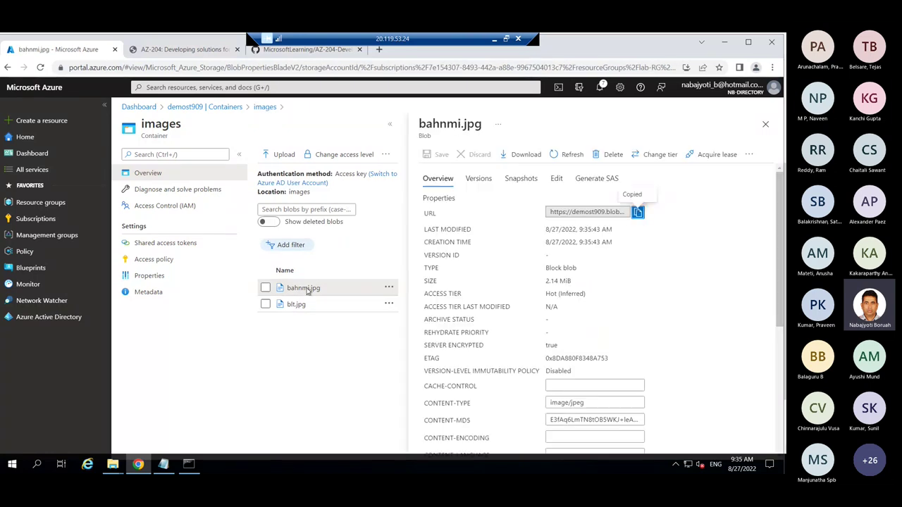
{"action": "left_click", "coordinate": [380, 51]}
{"action": "key", "text": "ctrl+v"}
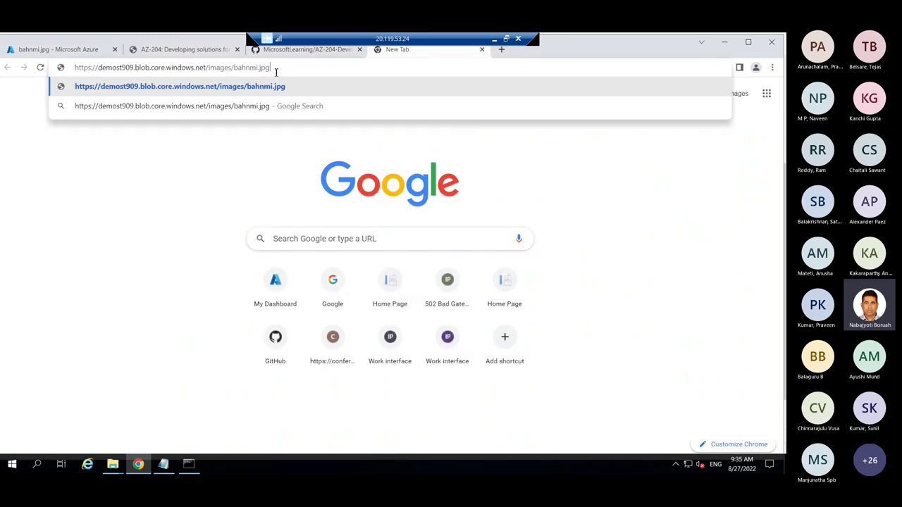
{"action": "key", "text": "Return"}
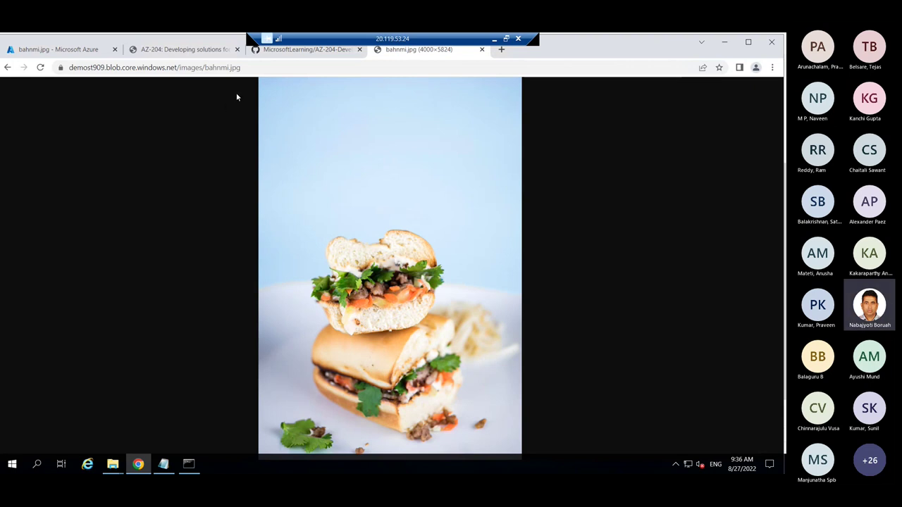
{"action": "left_click", "coordinate": [242, 67]}
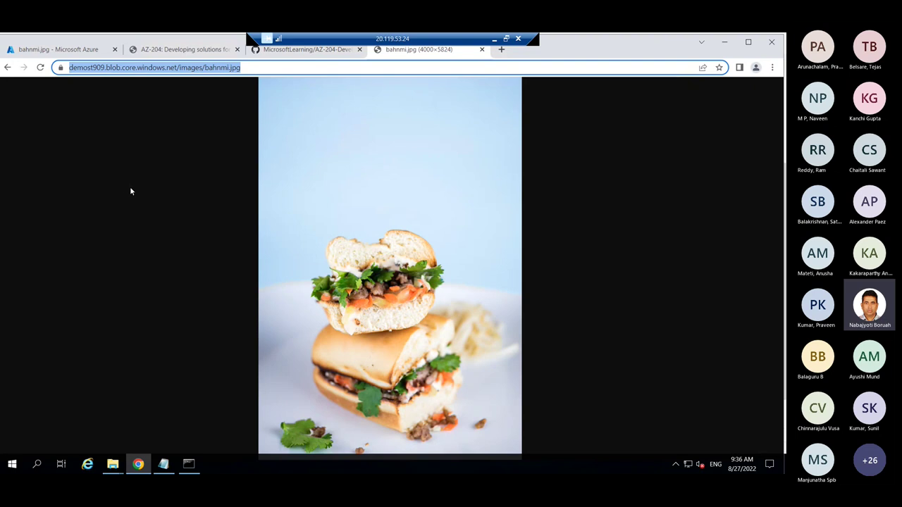
{"action": "left_click", "coordinate": [481, 52]}
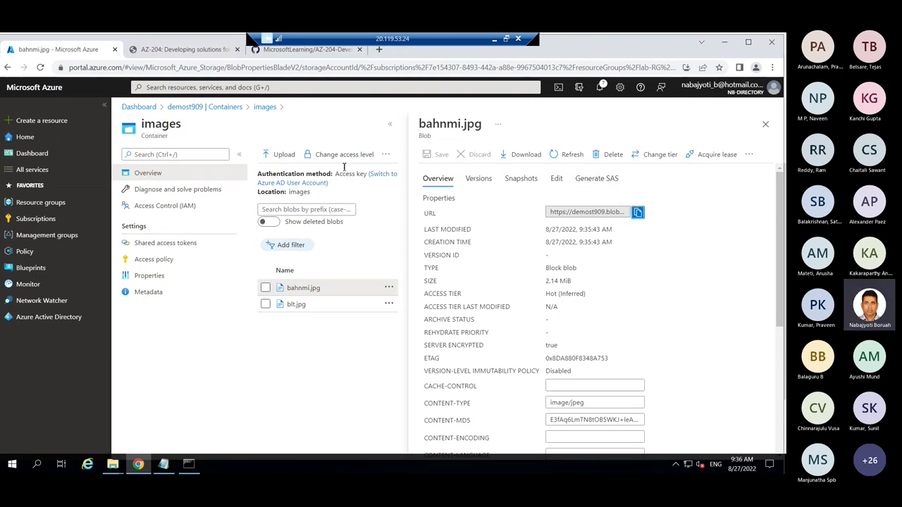
- Review the public access level options of the images container and cancel without changing the level
{"action": "left_click", "coordinate": [766, 124]}
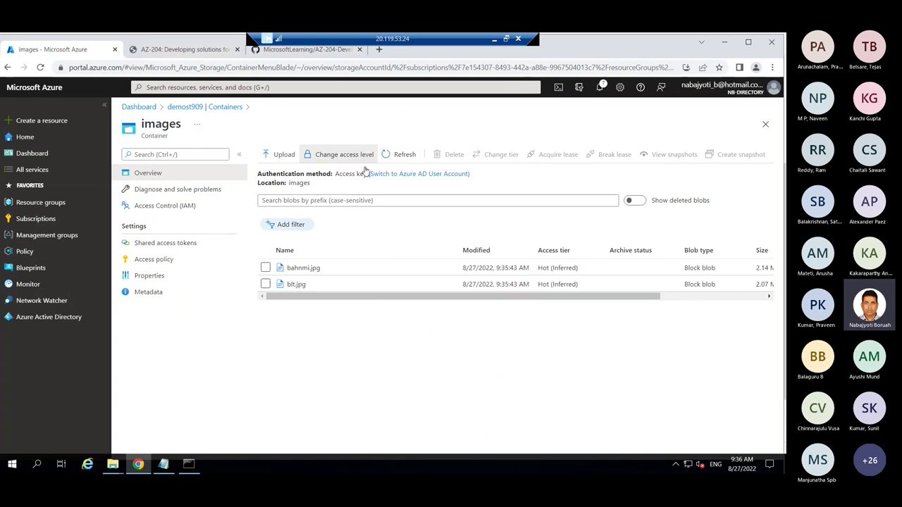
{"action": "left_click", "coordinate": [363, 155]}
{"action": "left_click", "coordinate": [303, 225]}
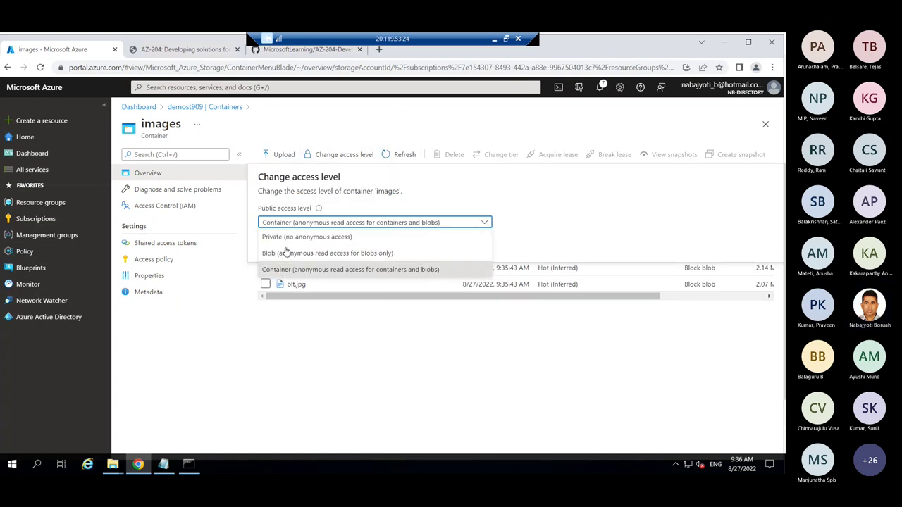
{"action": "left_click", "coordinate": [608, 198]}
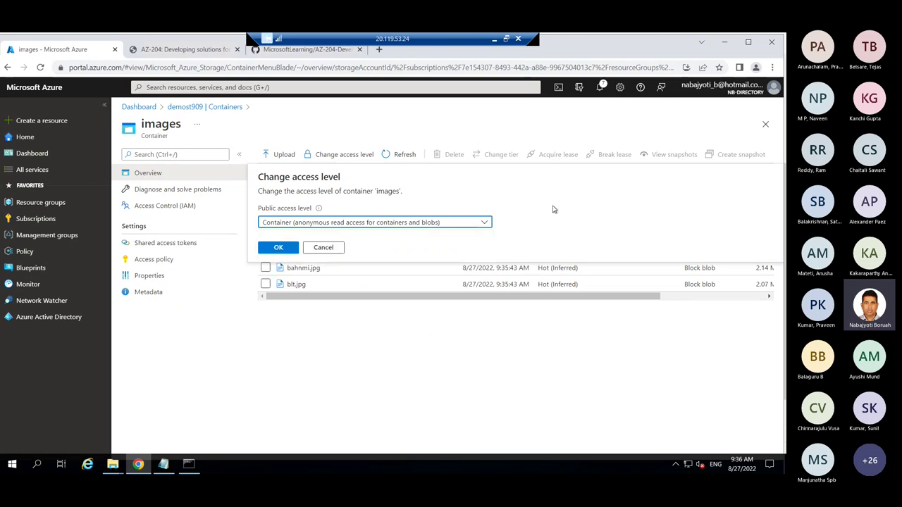
{"action": "left_click", "coordinate": [331, 248]}
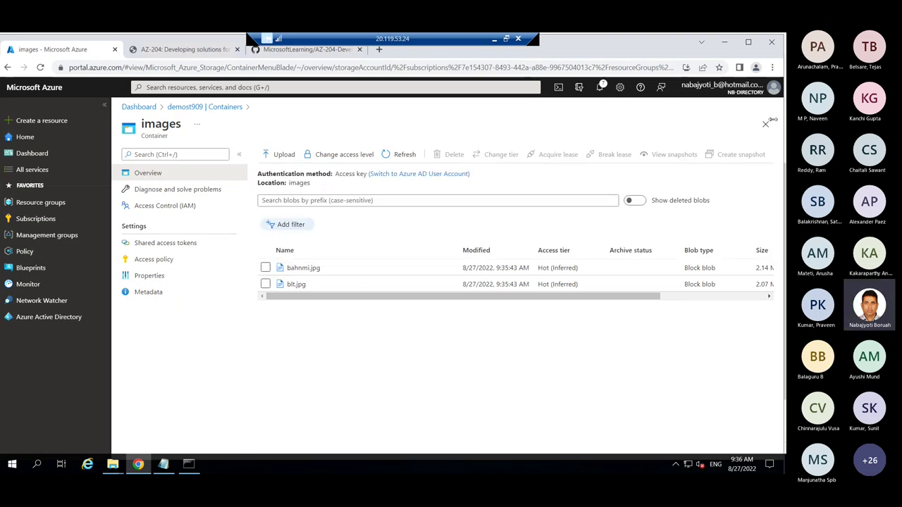
- Return from the demost909 containers to the az-204 dashboard and bring up the lab's architecture diagram
{"action": "left_click", "coordinate": [767, 125]}
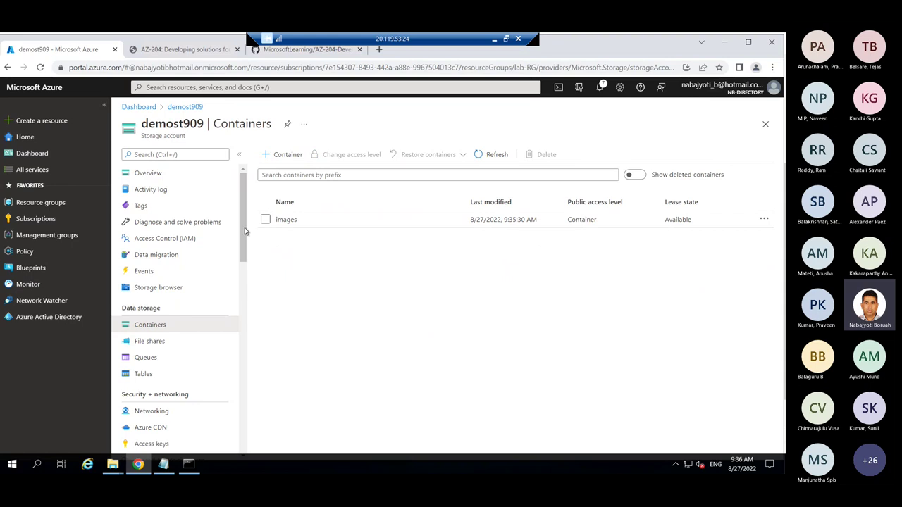
{"action": "left_click", "coordinate": [290, 220]}
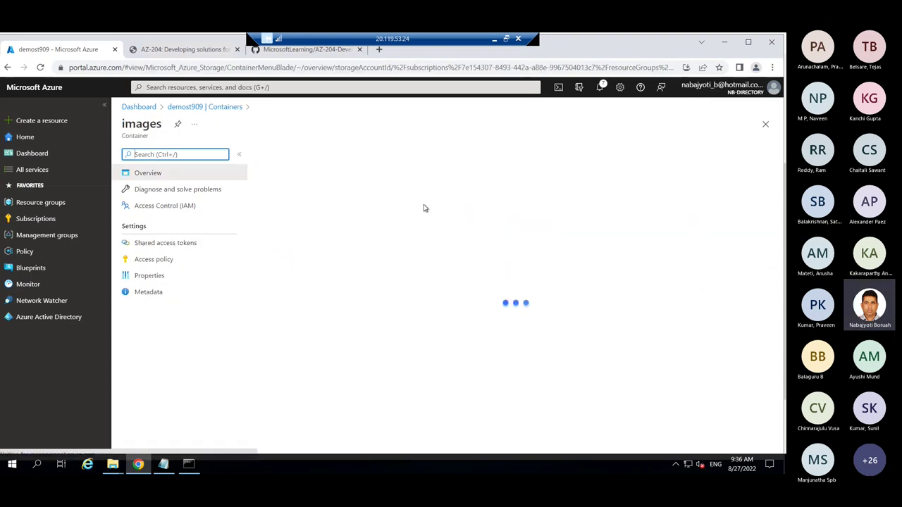
{"action": "left_click", "coordinate": [767, 125]}
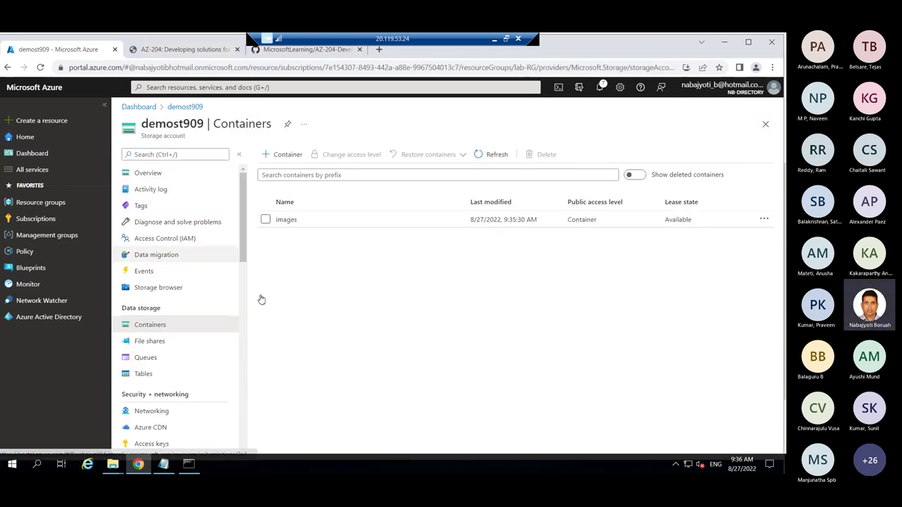
{"action": "left_click", "coordinate": [765, 124]}
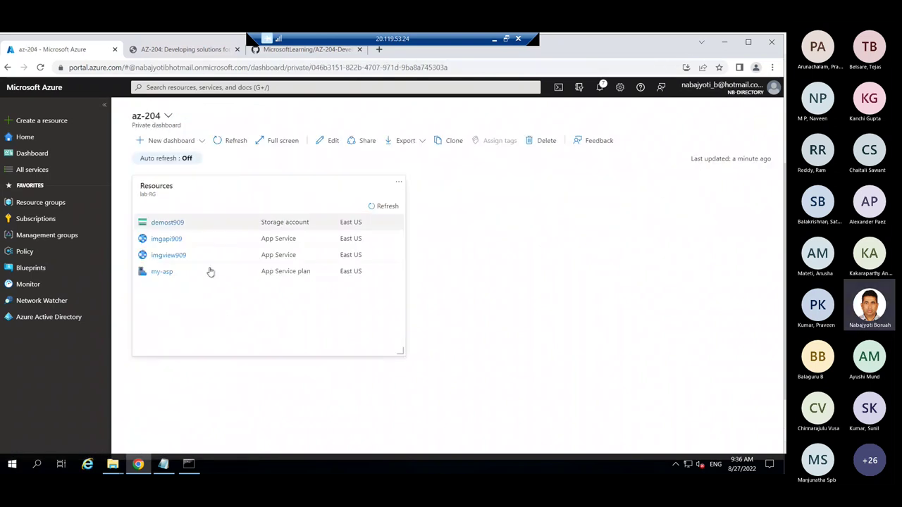
{"action": "left_click", "coordinate": [168, 239]}
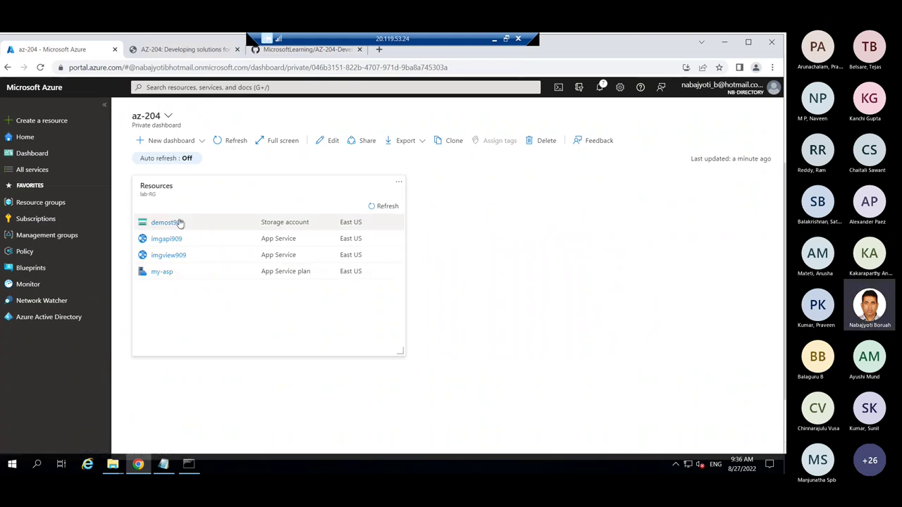
{"action": "left_click", "coordinate": [209, 49]}
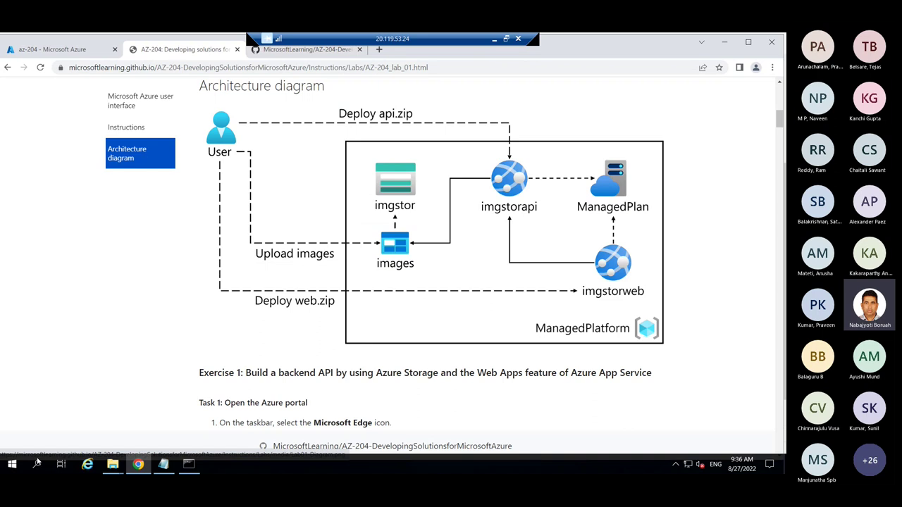
- Launch Visual Studio 2019 as administrator and begin opening an existing project or solution
{"action": "left_click", "coordinate": [14, 465]}
{"action": "type", "text": "vis"}
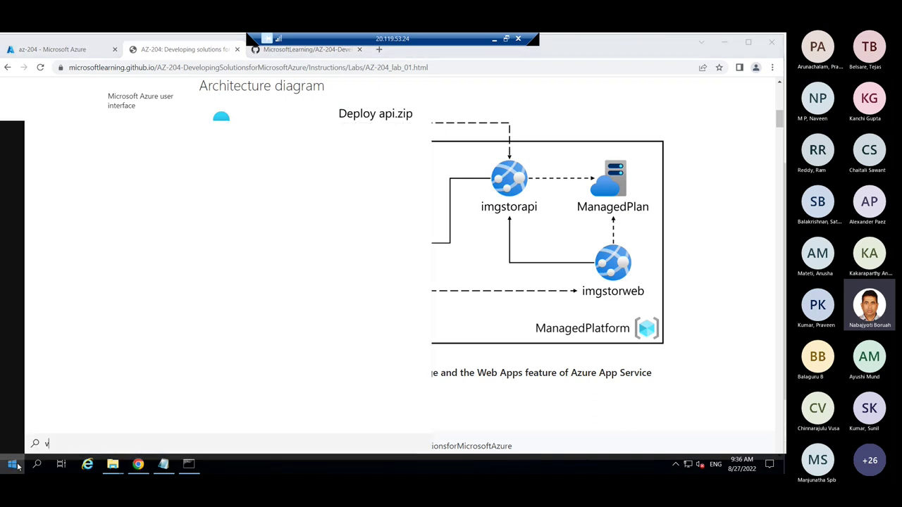
{"action": "right_click", "coordinate": [99, 182]}
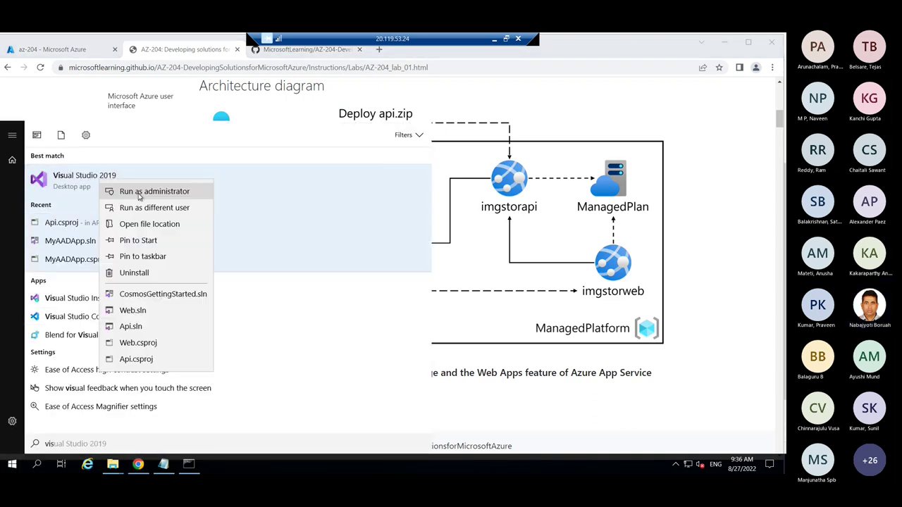
{"action": "key", "text": "Escape"}
{"action": "left_click", "coordinate": [239, 244]}
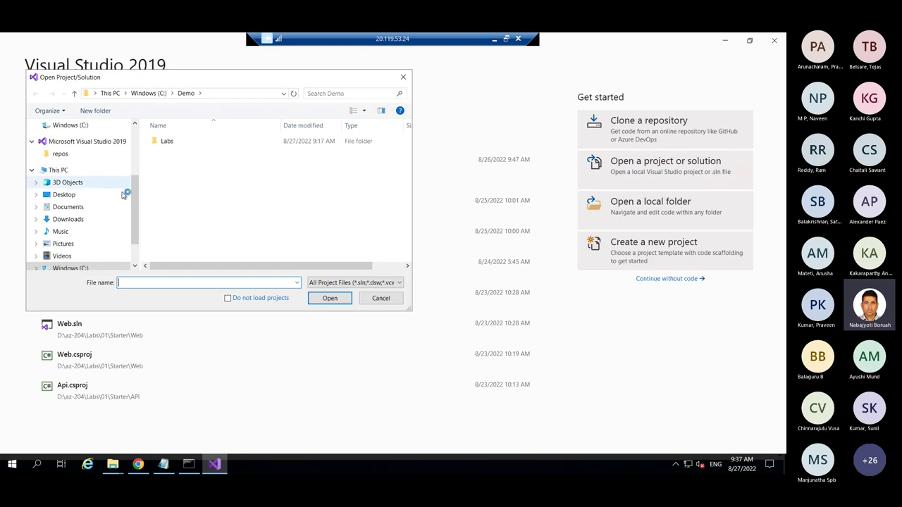
- Open the Api.csproj project from the Demo\Labs\01\Starter\API folder and accept the security warning
{"action": "left_click", "coordinate": [165, 145]}
{"action": "double_click", "coordinate": [166, 144]}
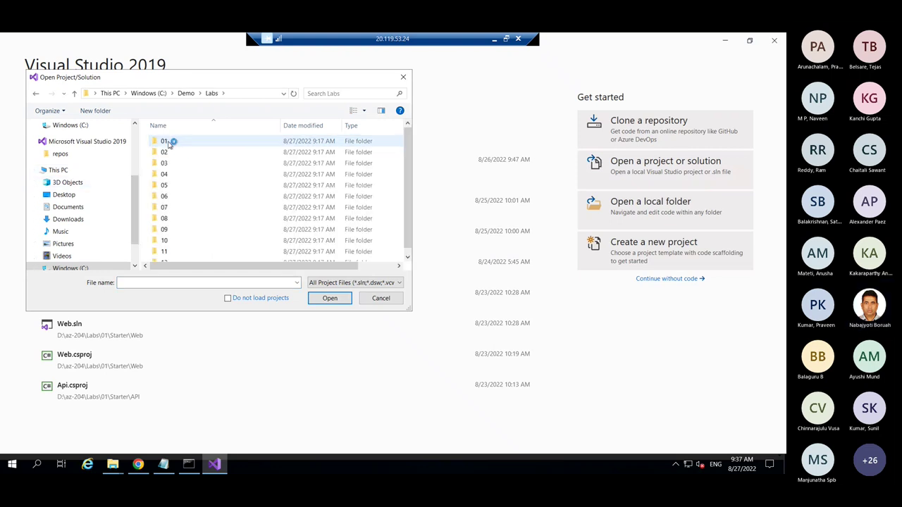
{"action": "double_click", "coordinate": [170, 142]}
{"action": "left_click", "coordinate": [177, 153]}
{"action": "double_click", "coordinate": [176, 153]}
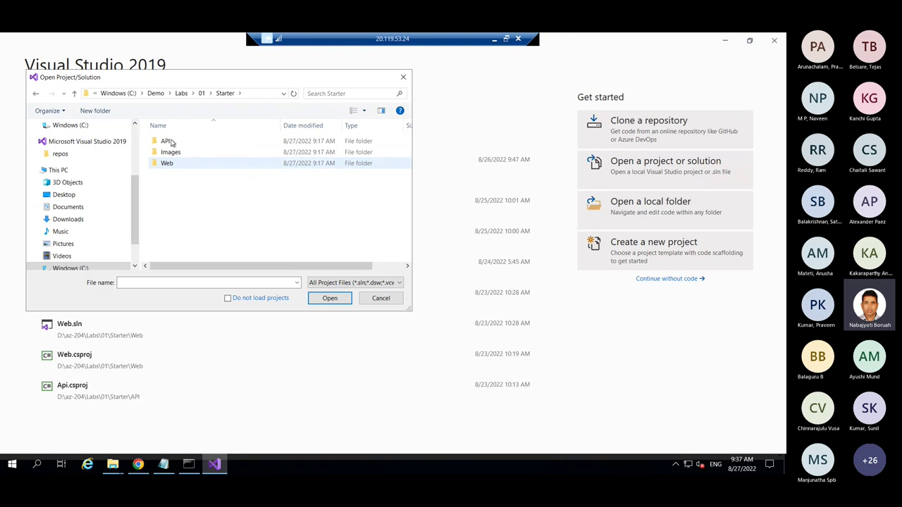
{"action": "double_click", "coordinate": [170, 142]}
{"action": "left_click", "coordinate": [174, 152]}
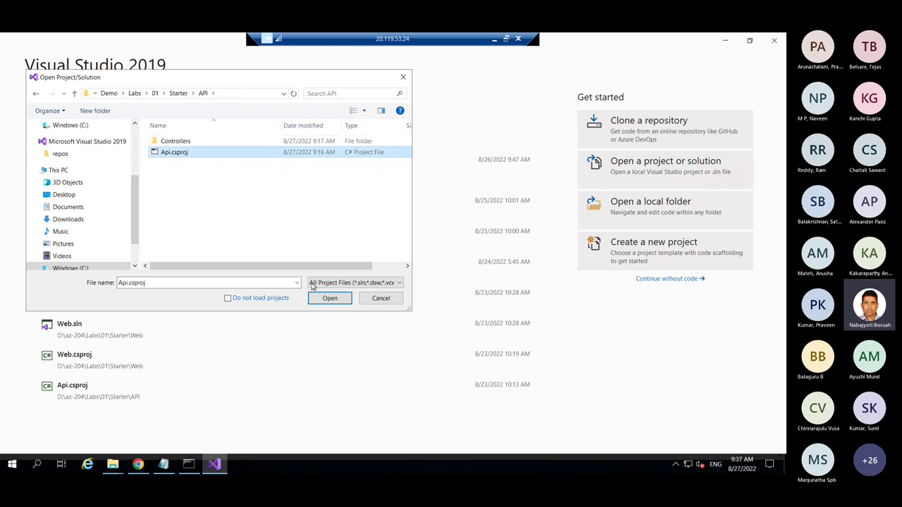
{"action": "left_click", "coordinate": [328, 298]}
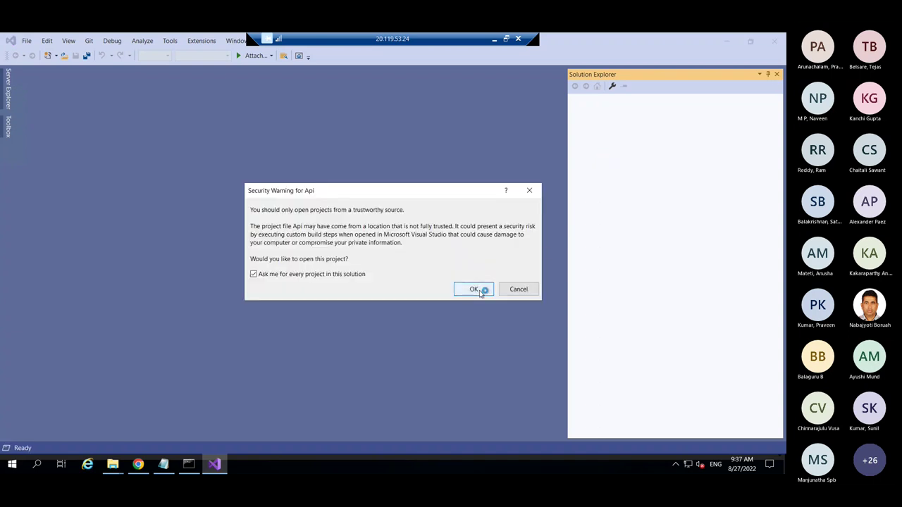
{"action": "left_click", "coordinate": [474, 289]}
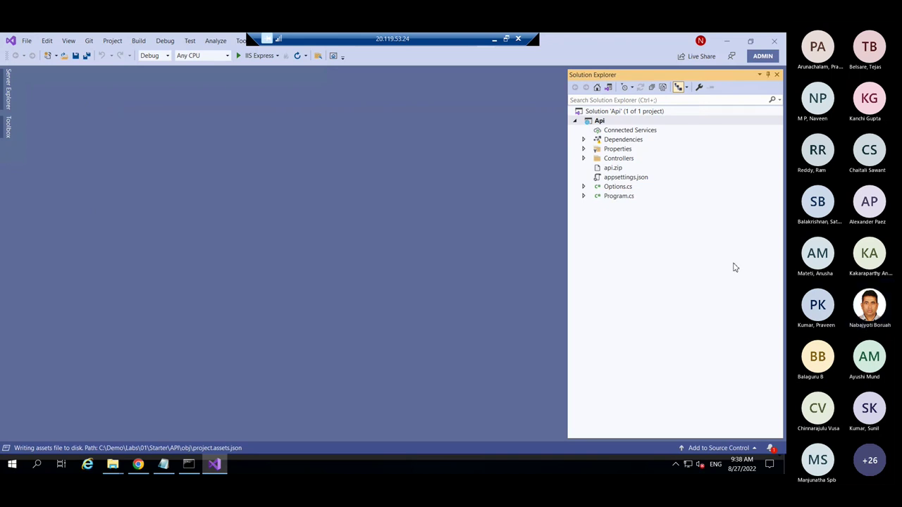
- Switch to the Azure portal, look at the virtual machine creation form, and return to the az-204 dashboard without creating anything
{"action": "left_click", "coordinate": [139, 466]}
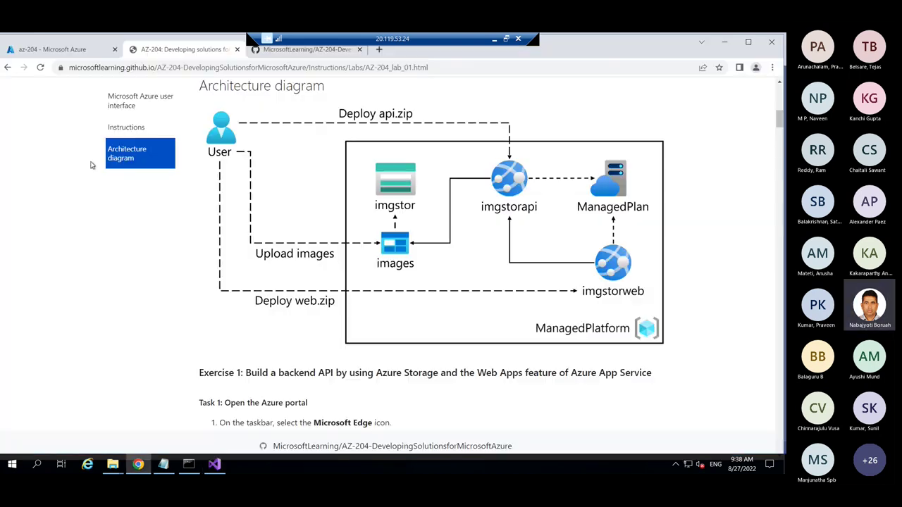
{"action": "left_click", "coordinate": [46, 50]}
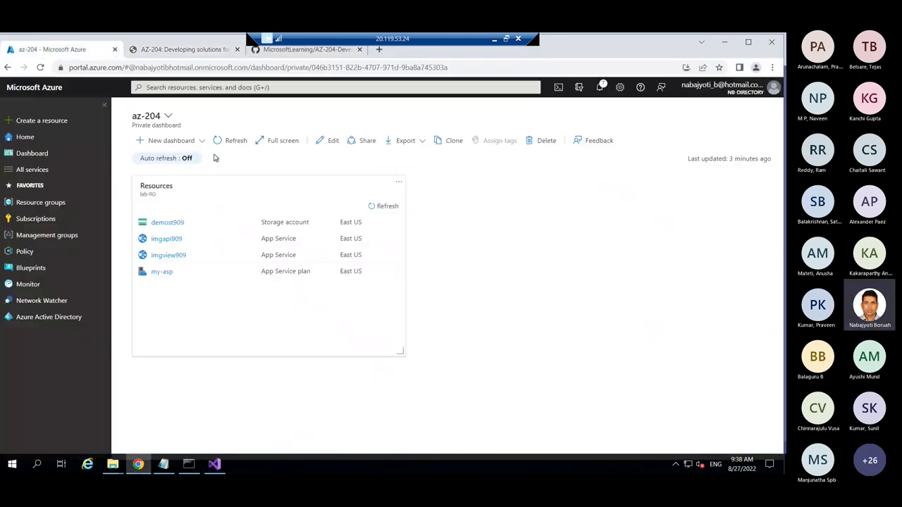
{"action": "left_click", "coordinate": [44, 122]}
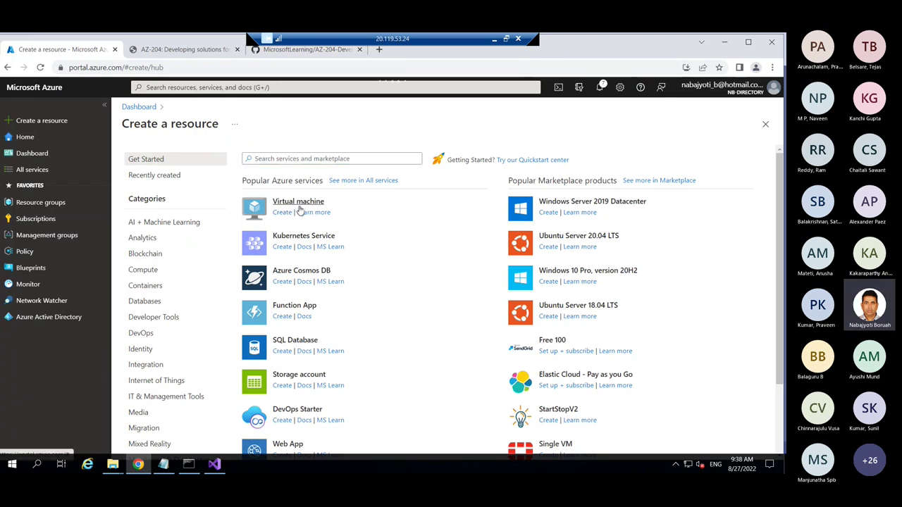
{"action": "left_click", "coordinate": [283, 212]}
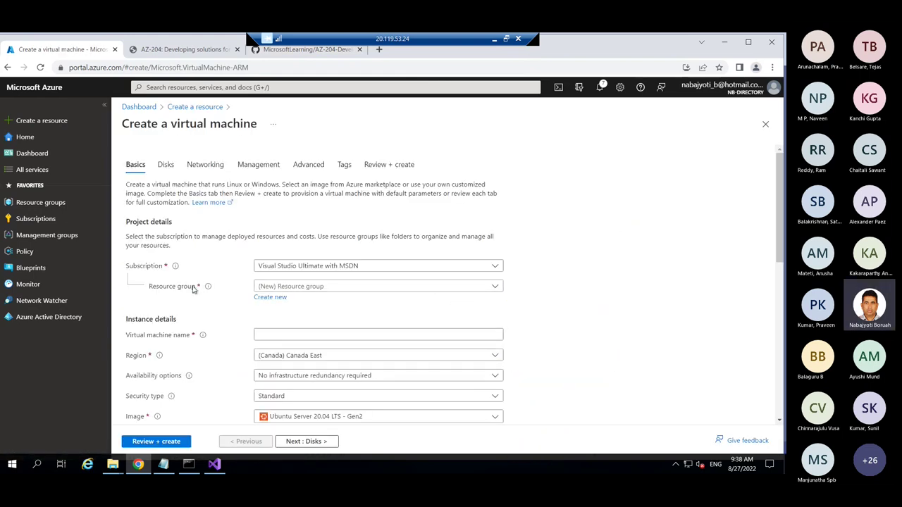
{"action": "mouse_move", "coordinate": [202, 290]}
{"action": "left_click", "coordinate": [765, 124]}
{"action": "left_click", "coordinate": [766, 125]}
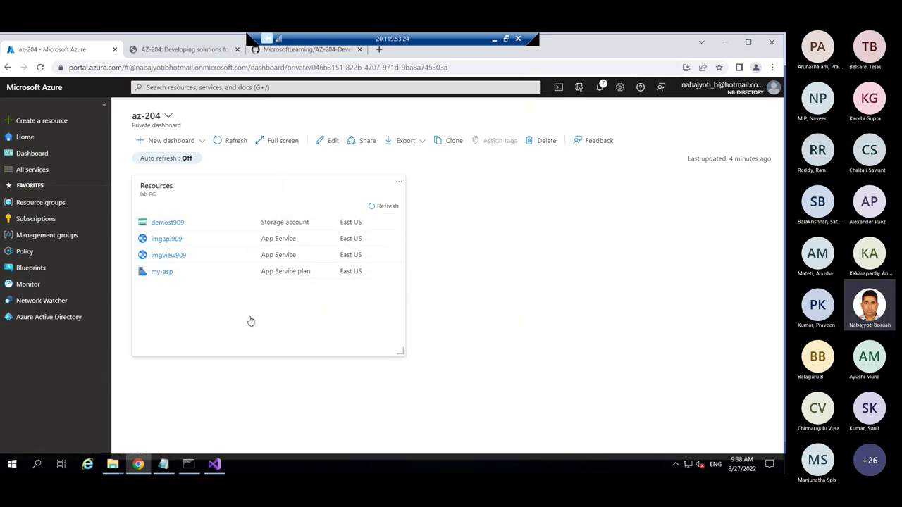
- Switch back to Visual Studio, open ImagesController.cs from the Controllers folder, and highlight its two Azure.Storage.Blobs using directives
{"action": "left_click", "coordinate": [214, 464]}
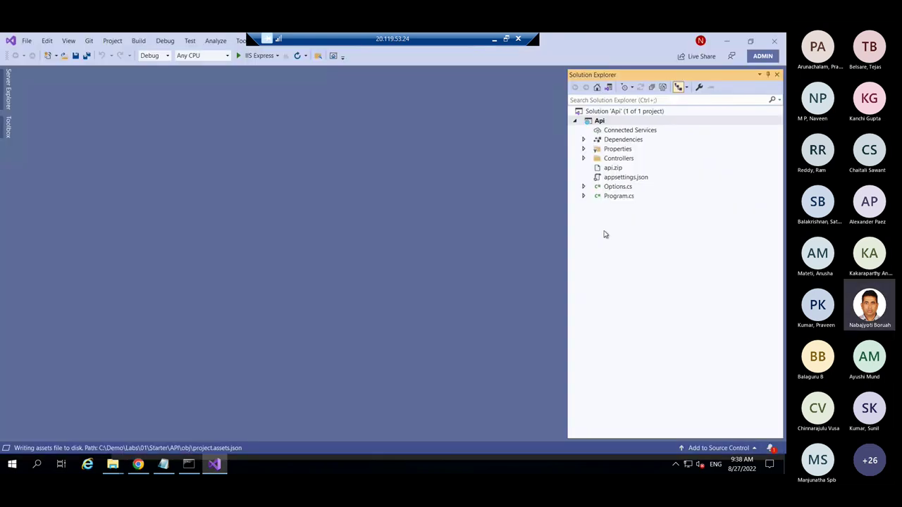
{"action": "left_click", "coordinate": [584, 159]}
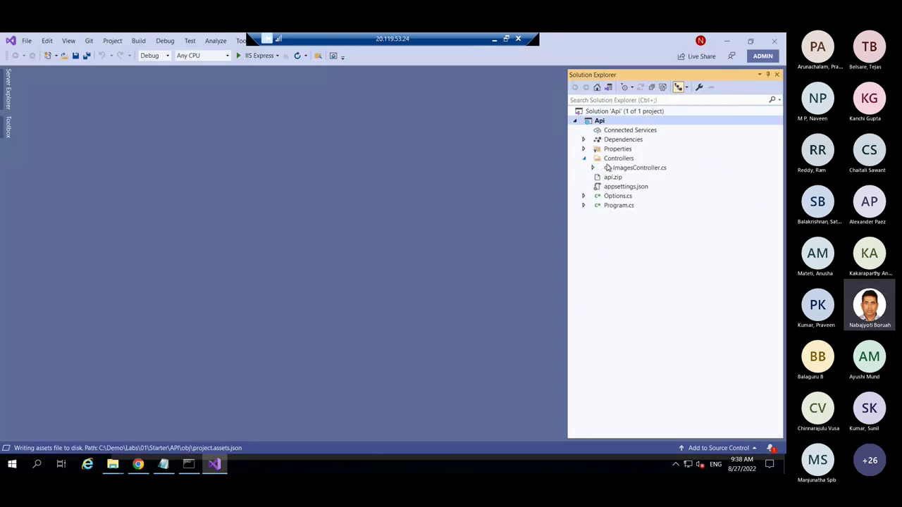
{"action": "double_click", "coordinate": [631, 169]}
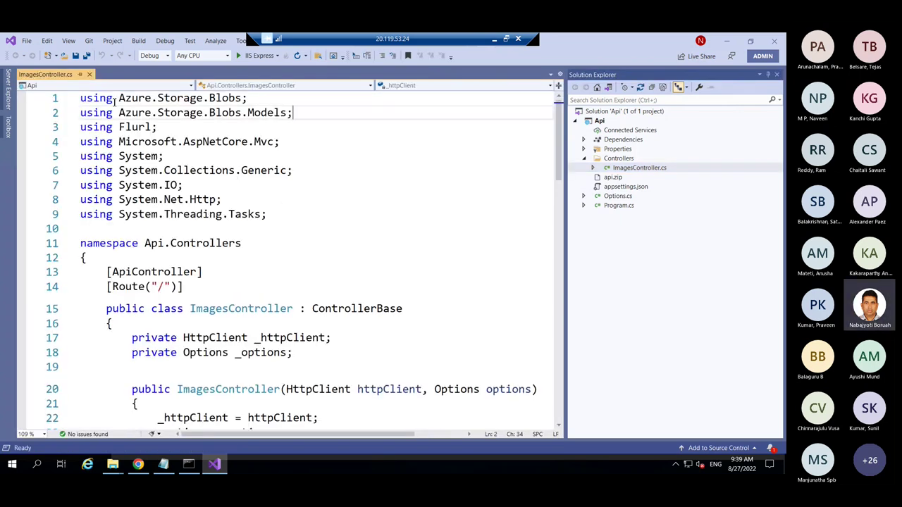
{"action": "left_click_drag", "start_coordinate": [293, 113], "coordinate": [79, 98]}
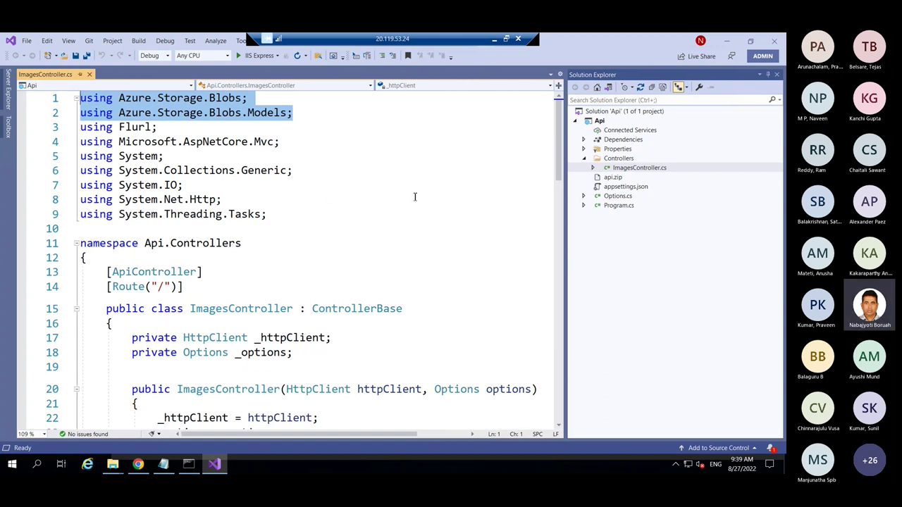
- Review the description of the Azure.Storage.Blobs package among the Api project's installed NuGet packages, and close the package manager
{"action": "left_click", "coordinate": [599, 121]}
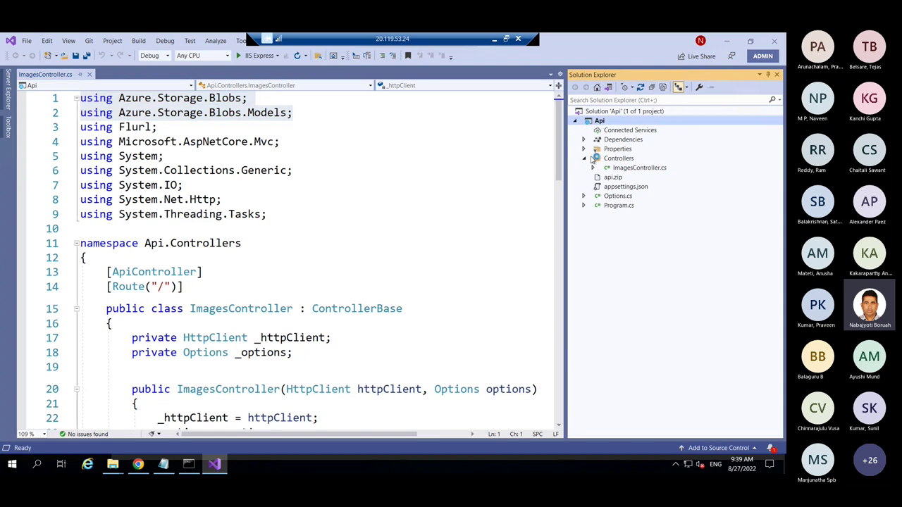
{"action": "right_click", "coordinate": [600, 121]}
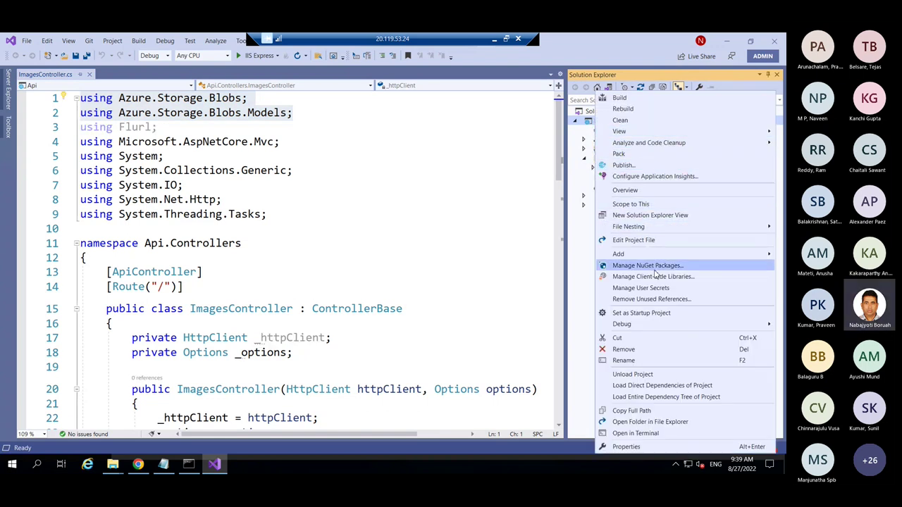
{"action": "left_click", "coordinate": [623, 267]}
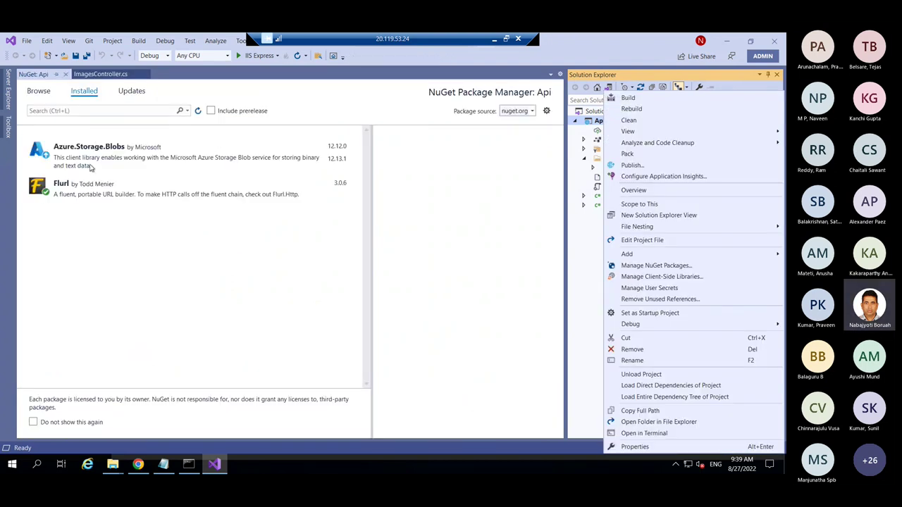
{"action": "left_click", "coordinate": [90, 167]}
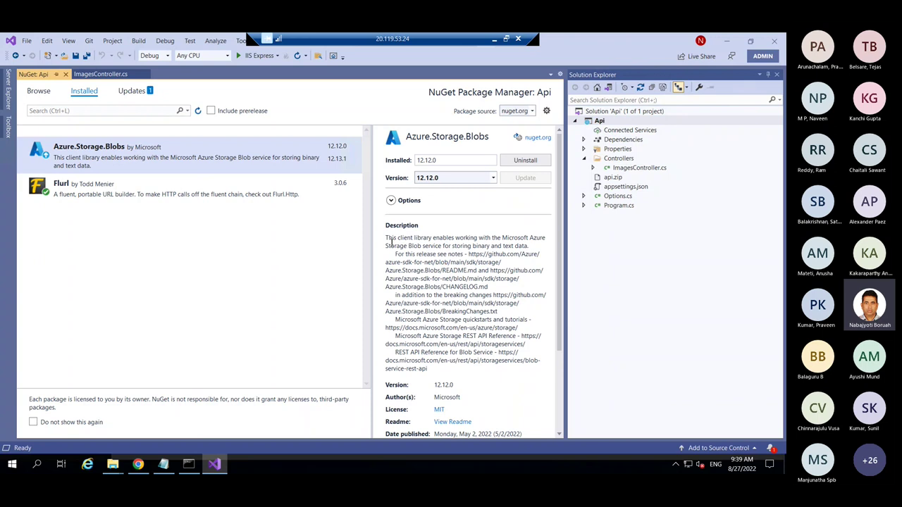
{"action": "left_click_drag", "start_coordinate": [388, 240], "coordinate": [519, 357]}
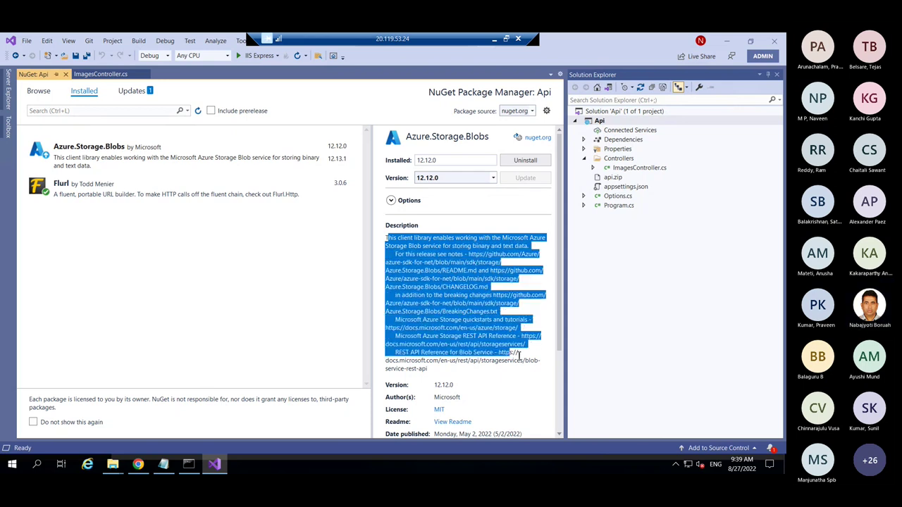
{"action": "left_click", "coordinate": [66, 74]}
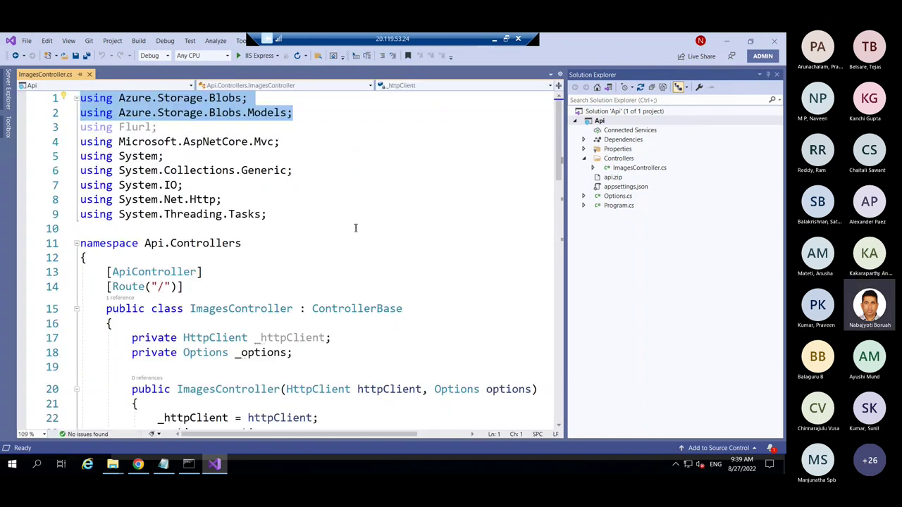
- Examine the ImagesController code, highlighting BlobServiceClient and BlobContainerClient in GetCloudBlobContainer and reading through the Get and Post methods
{"action": "left_click", "coordinate": [260, 129]}
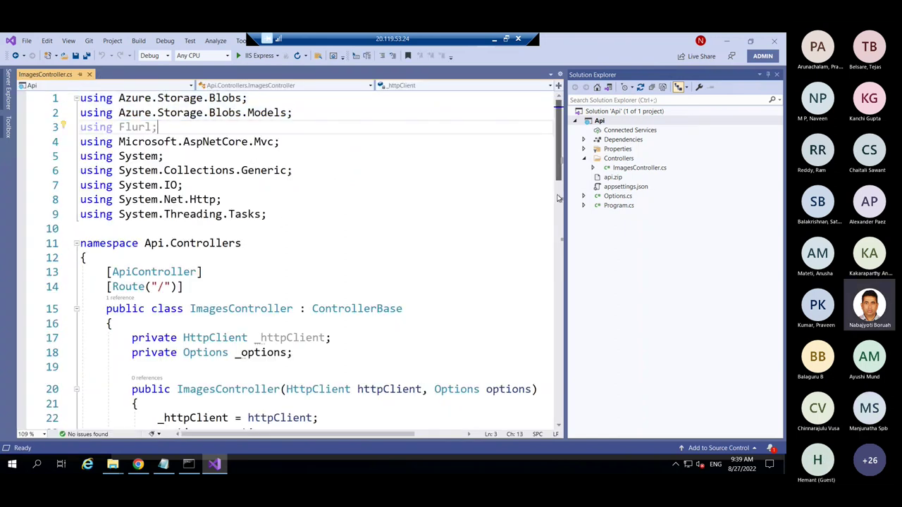
{"action": "scroll", "coordinate": [555, 252], "scroll_direction": "down", "scroll_amount": 1}
{"action": "scroll", "coordinate": [555, 249], "scroll_direction": "down", "scroll_amount": 7}
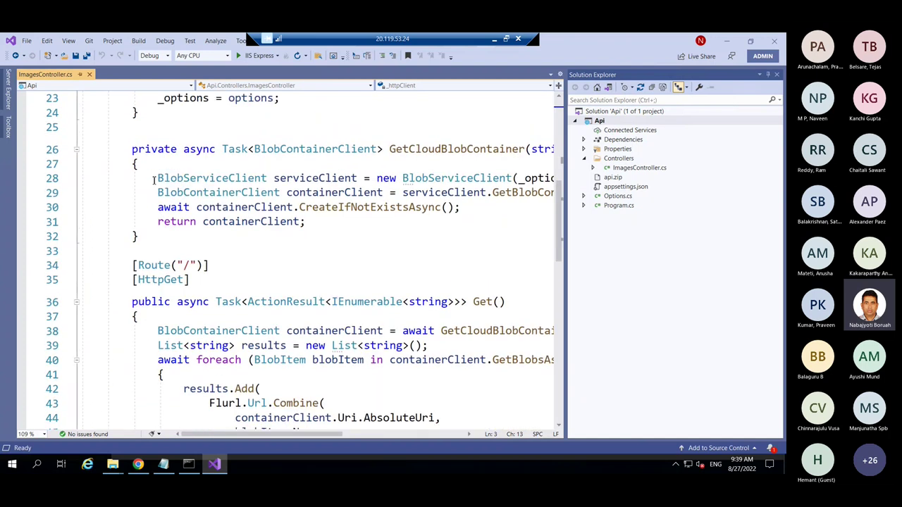
{"action": "left_click_drag", "start_coordinate": [154, 180], "coordinate": [273, 180]}
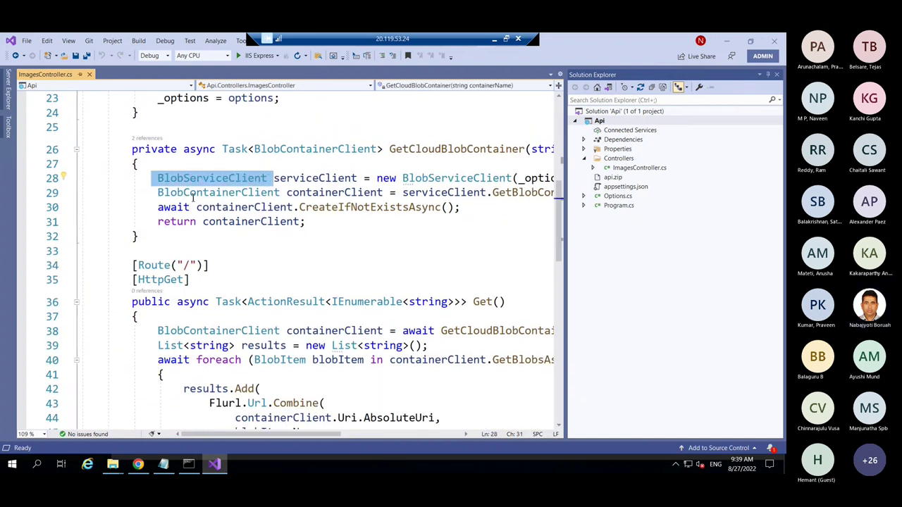
{"action": "left_click_drag", "start_coordinate": [153, 194], "coordinate": [281, 195]}
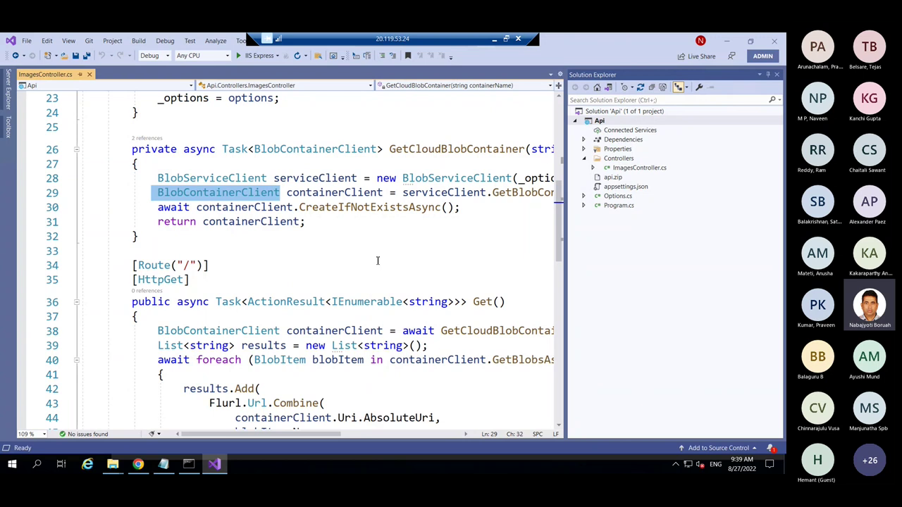
{"action": "scroll", "coordinate": [265, 342], "scroll_direction": "down", "scroll_amount": 4}
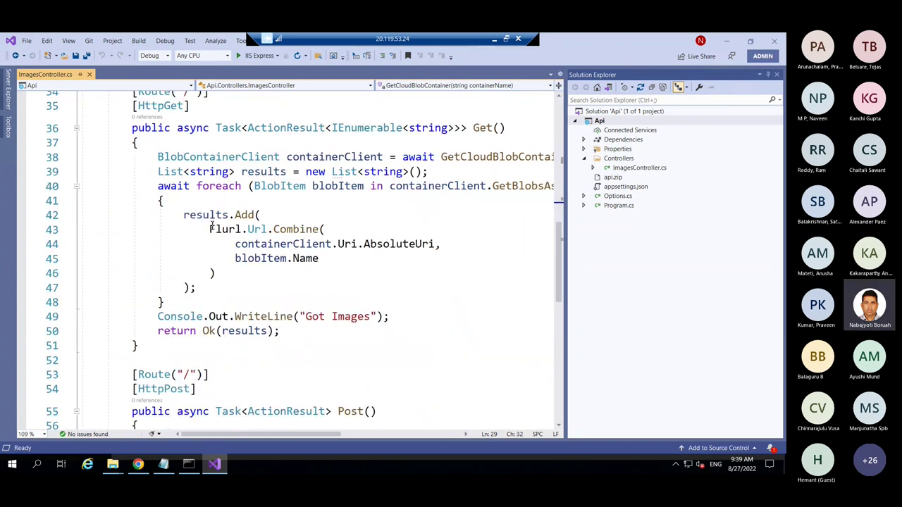
{"action": "scroll", "coordinate": [342, 254], "scroll_direction": "up", "scroll_amount": 3}
{"action": "scroll", "coordinate": [282, 281], "scroll_direction": "down", "scroll_amount": 8}
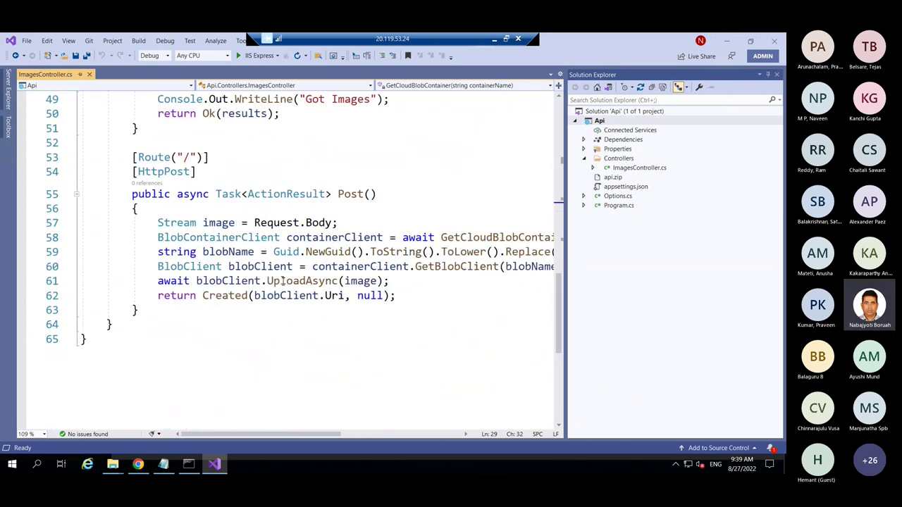
{"action": "scroll", "coordinate": [310, 285], "scroll_direction": "down", "scroll_amount": 5}
{"action": "scroll", "coordinate": [219, 181], "scroll_direction": "up", "scroll_amount": 1}
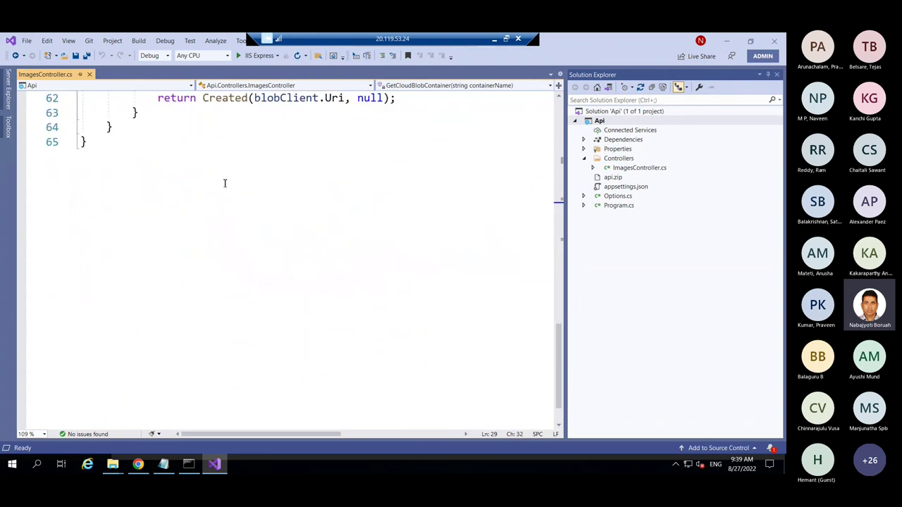
{"action": "scroll", "coordinate": [225, 183], "scroll_direction": "up", "scroll_amount": 14}
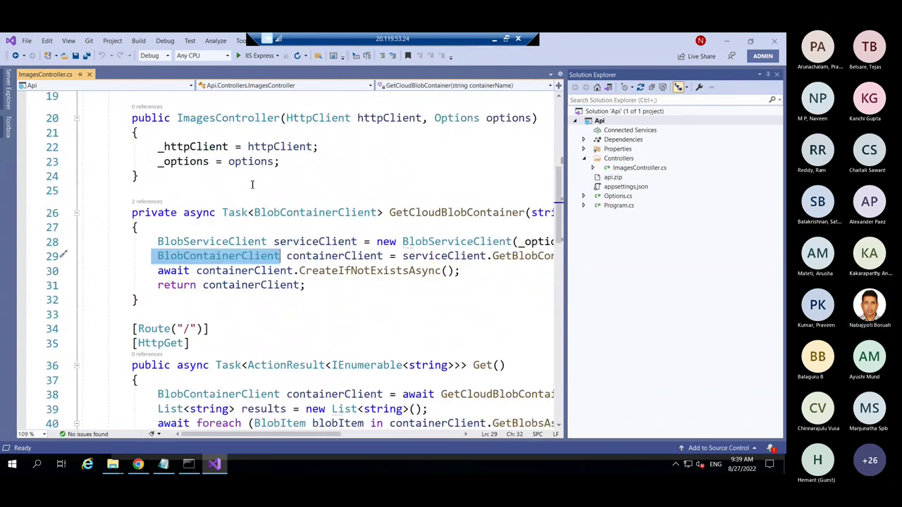
{"action": "scroll", "coordinate": [254, 186], "scroll_direction": "up", "scroll_amount": 6}
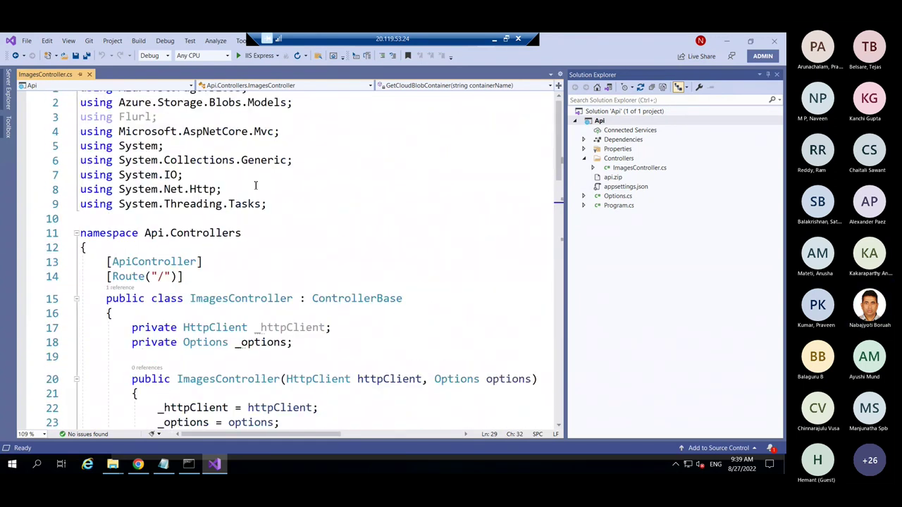
{"action": "right_click", "coordinate": [597, 122]}
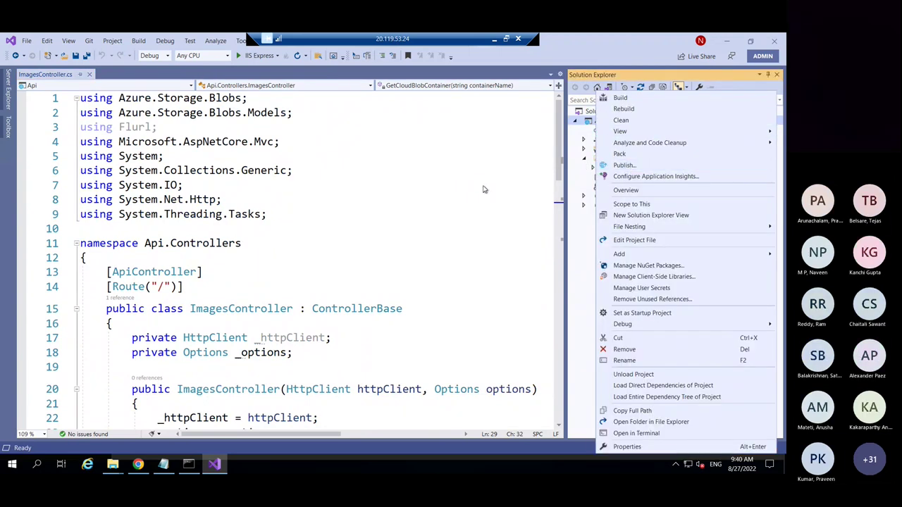
{"action": "left_click", "coordinate": [473, 186]}
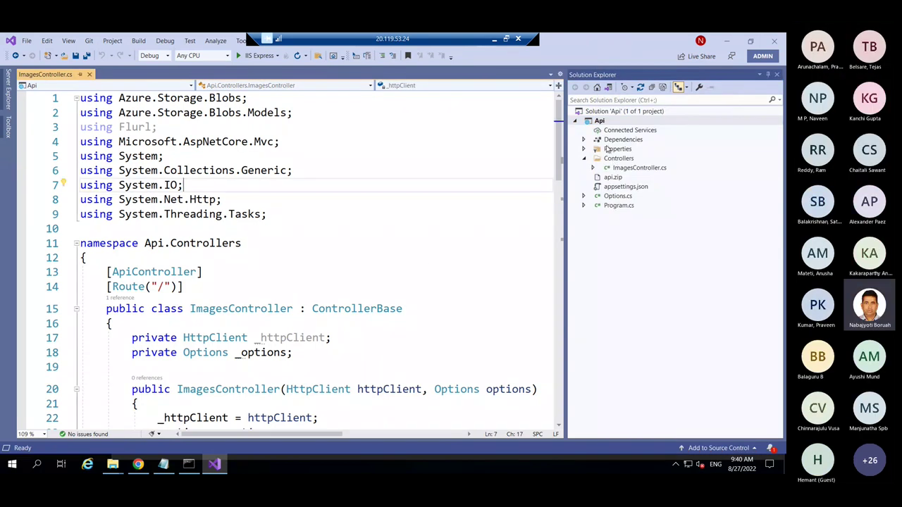
{"action": "mouse_move", "coordinate": [115, 465]}
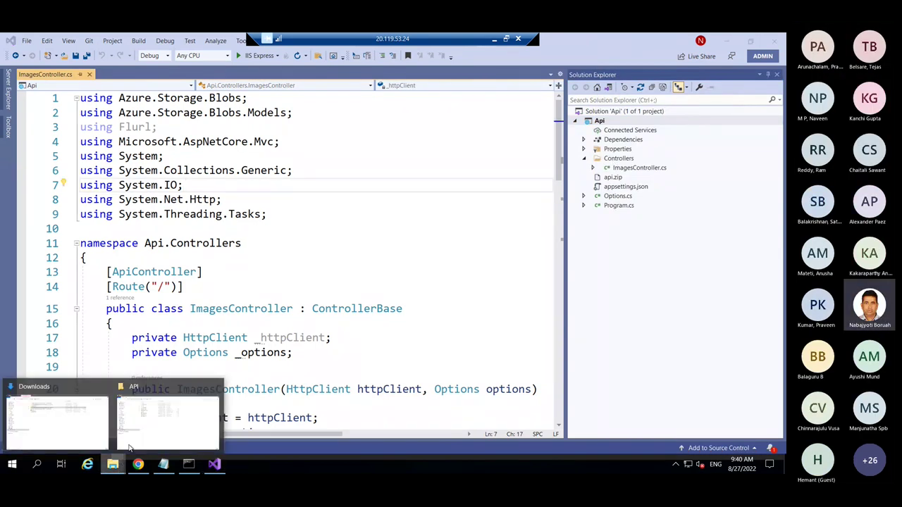
- Look at the API folder in File Explorer, switch to the Azure portal, open Cloud Shell, and start a file upload
{"action": "left_click", "coordinate": [155, 427]}
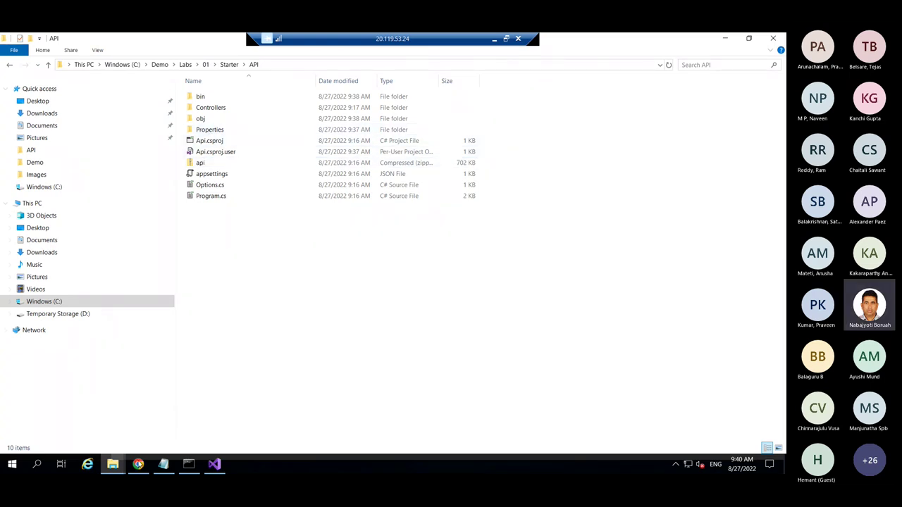
{"action": "left_click", "coordinate": [138, 464]}
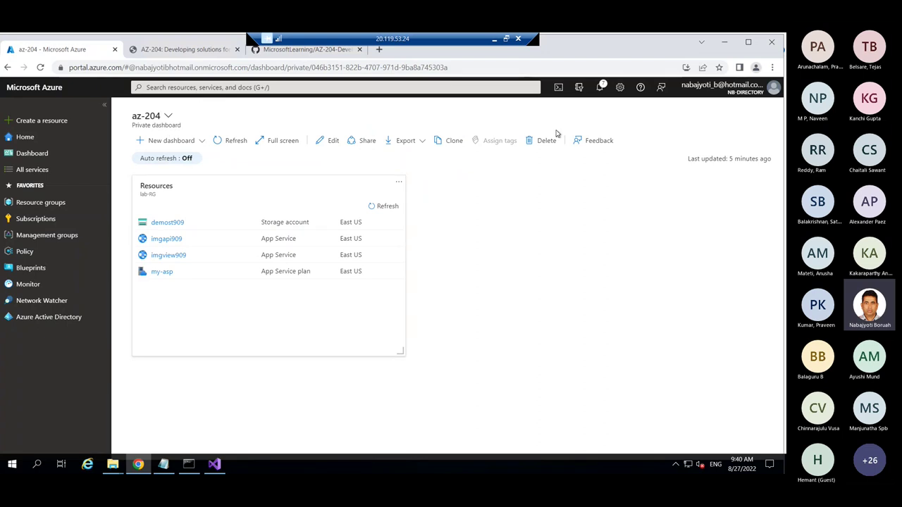
{"action": "left_click", "coordinate": [558, 87]}
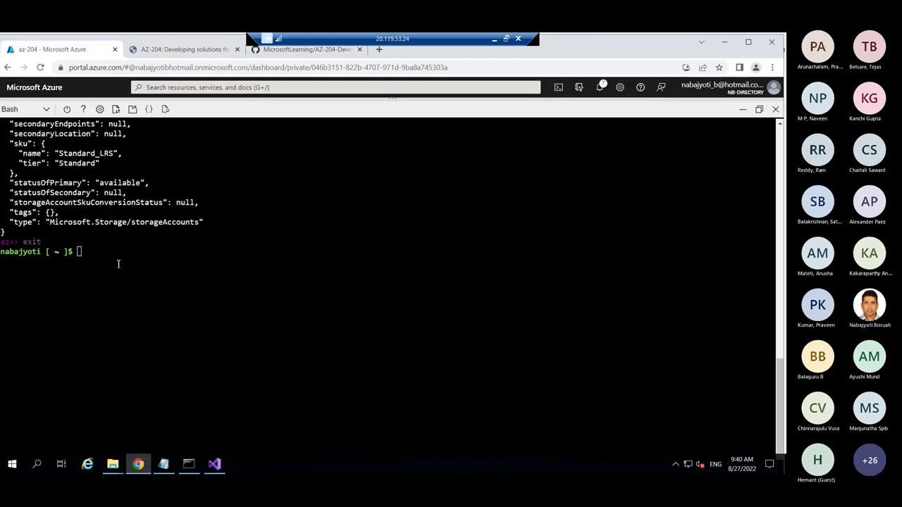
{"action": "left_click", "coordinate": [116, 109]}
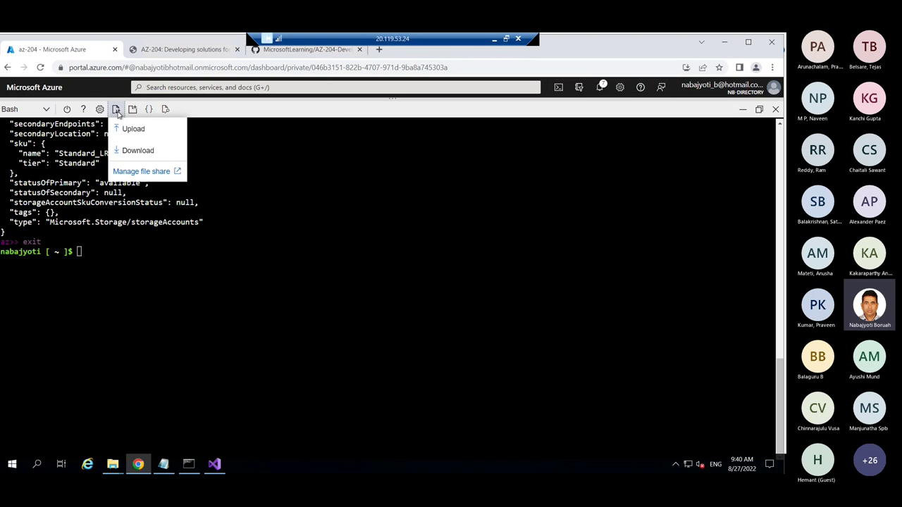
{"action": "left_click", "coordinate": [129, 130]}
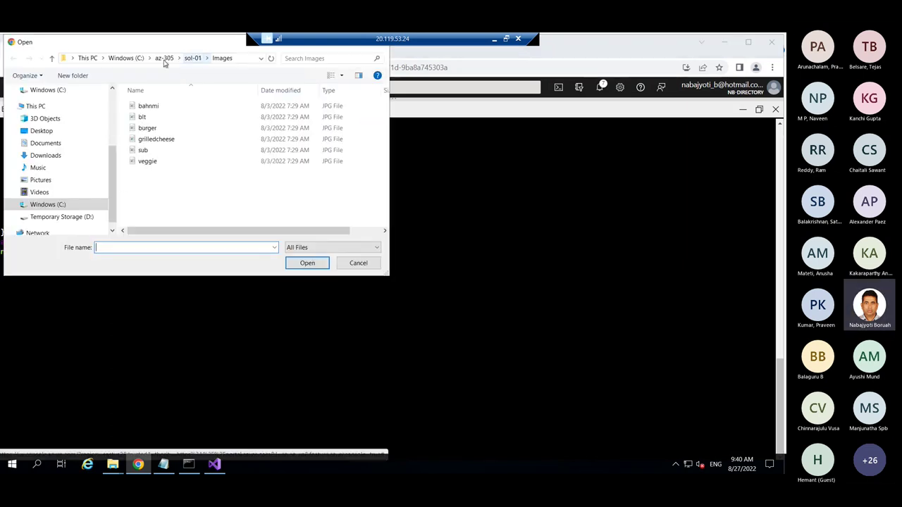
- Upload api.zip from C:\Demo\Labs\01\Starter\API to the Cloud Shell home directory and dismiss the upload notification
{"action": "left_click", "coordinate": [56, 204]}
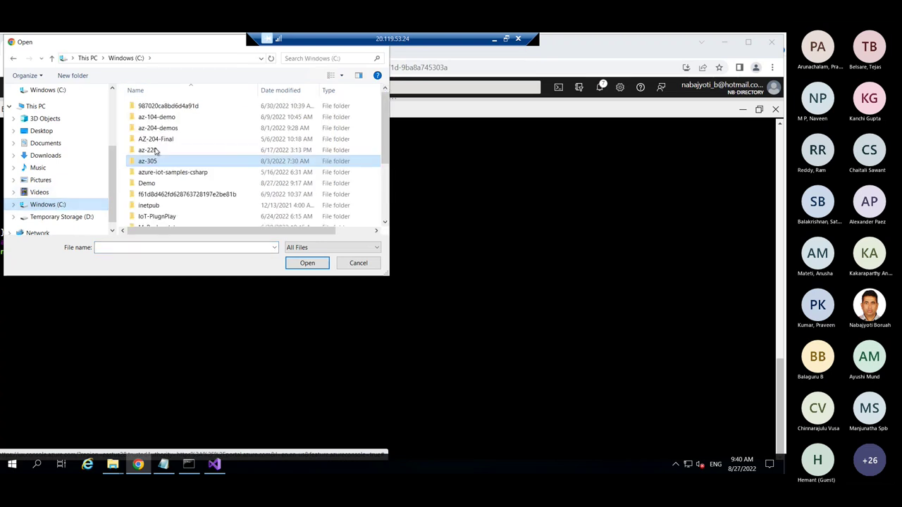
{"action": "double_click", "coordinate": [148, 183]}
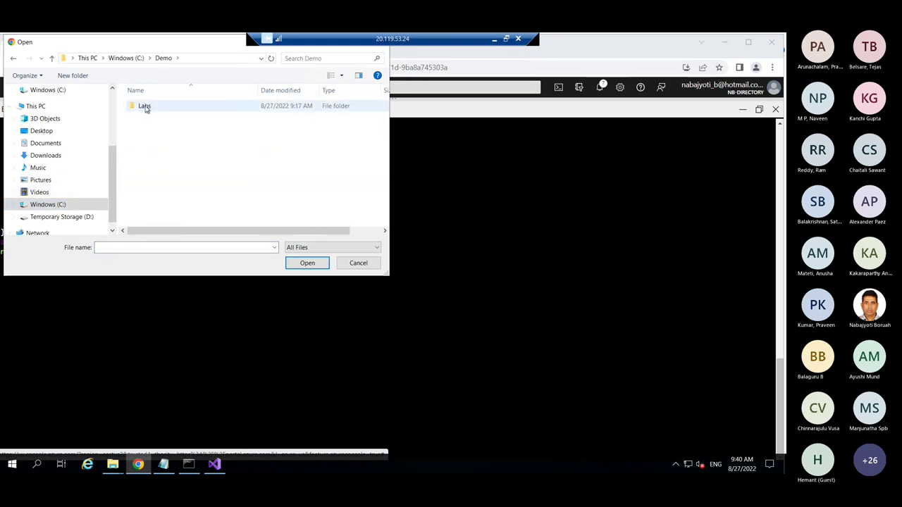
{"action": "double_click", "coordinate": [145, 106]}
{"action": "double_click", "coordinate": [145, 110]}
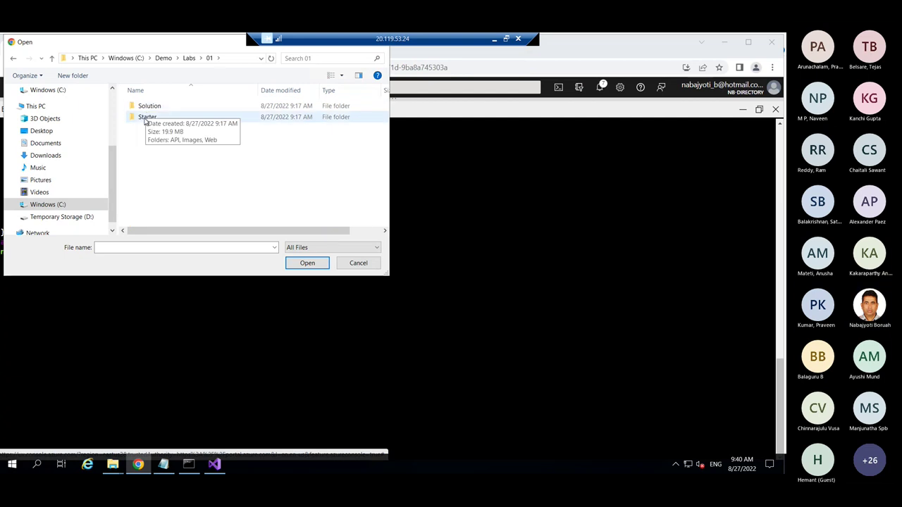
{"action": "double_click", "coordinate": [145, 115]}
{"action": "double_click", "coordinate": [144, 107]}
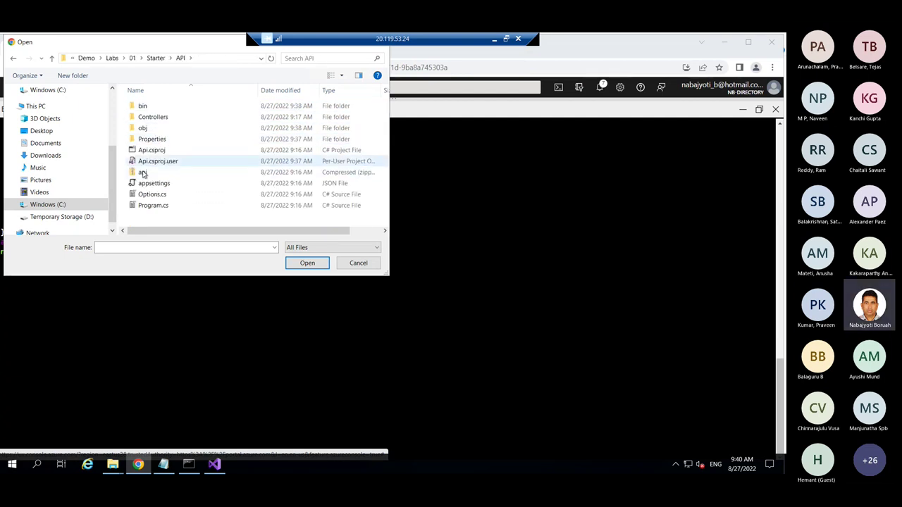
{"action": "left_click", "coordinate": [144, 172]}
{"action": "left_click", "coordinate": [307, 263]}
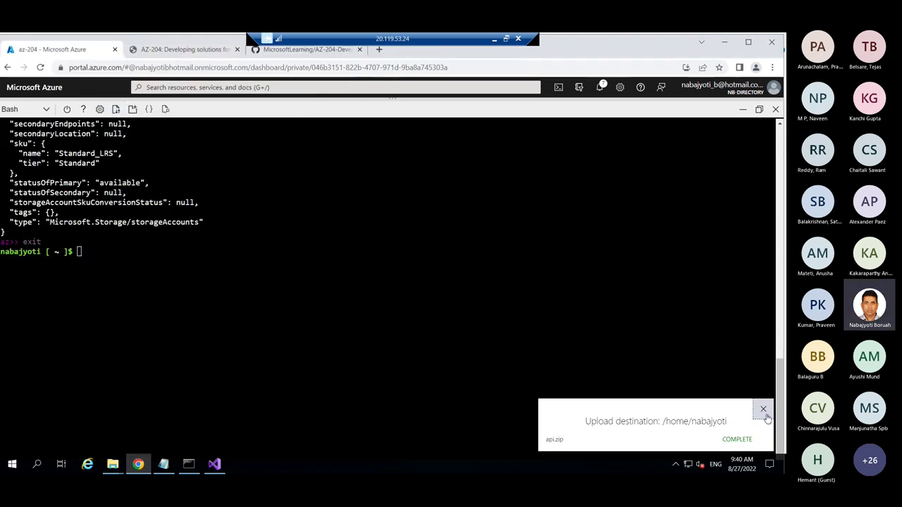
{"action": "left_click", "coordinate": [764, 410]}
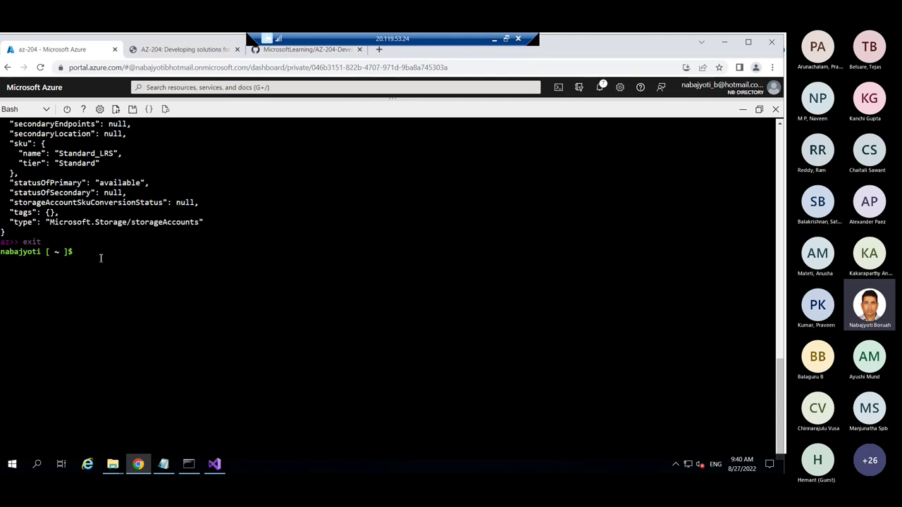
- List the Cloud Shell home directory with ls -l, highlight the api.zip entry, and minimize the shell
{"action": "type", "text": "ls -l"}
{"action": "key", "text": "Return"}
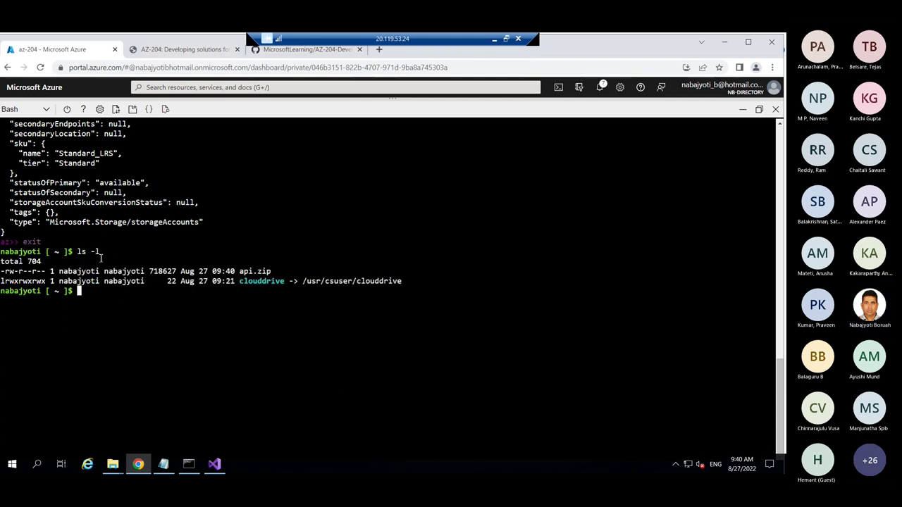
{"action": "double_click", "coordinate": [245, 271]}
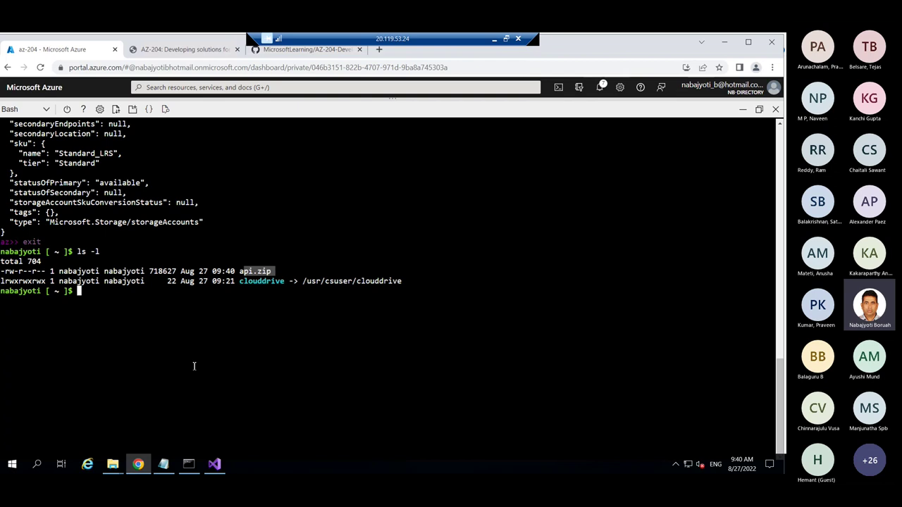
{"action": "left_click", "coordinate": [742, 110]}
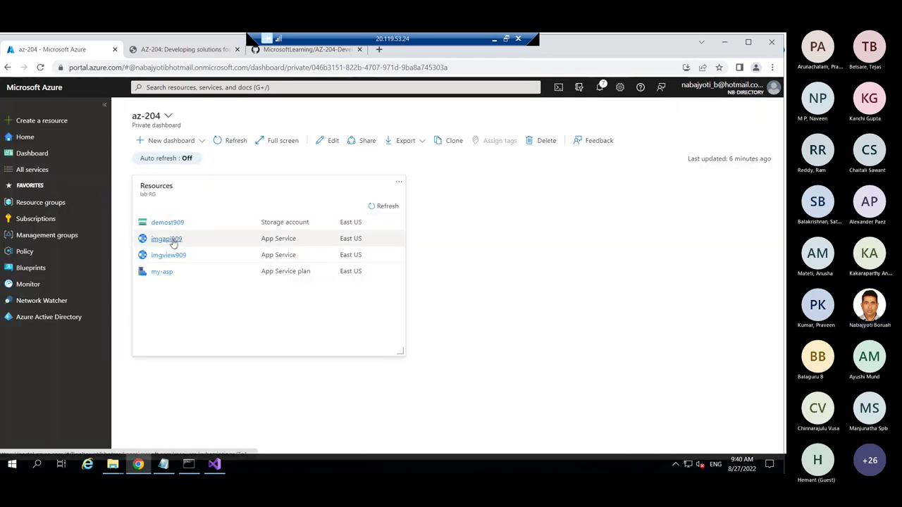
- View the imgapi909 App Service overview, return to the dashboard, and switch to Visual Studio to look at the Api project
{"action": "left_click", "coordinate": [166, 239]}
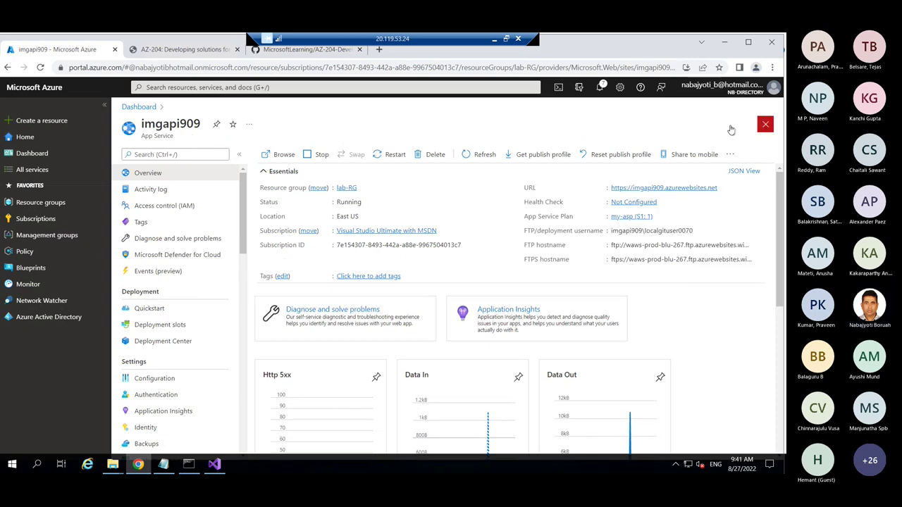
{"action": "left_click", "coordinate": [766, 125]}
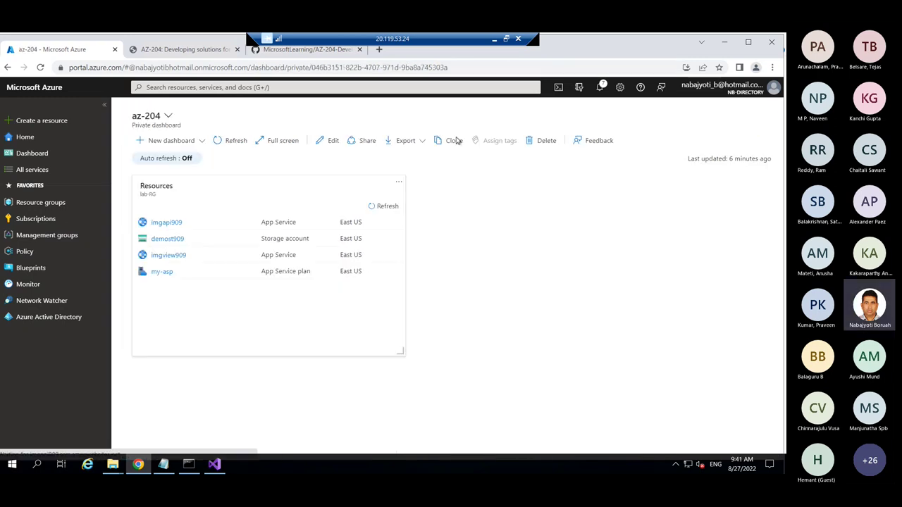
{"action": "left_click", "coordinate": [214, 464]}
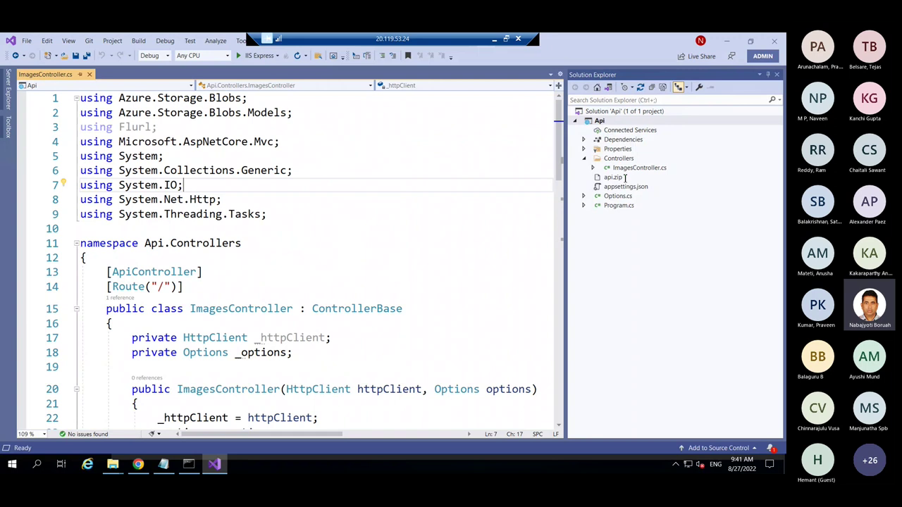
- Switch to the AZ-204 Lab 01 instructions in the browser and copy the step 16 command that deploys api.zip
{"action": "left_click", "coordinate": [138, 464]}
{"action": "left_click", "coordinate": [191, 51]}
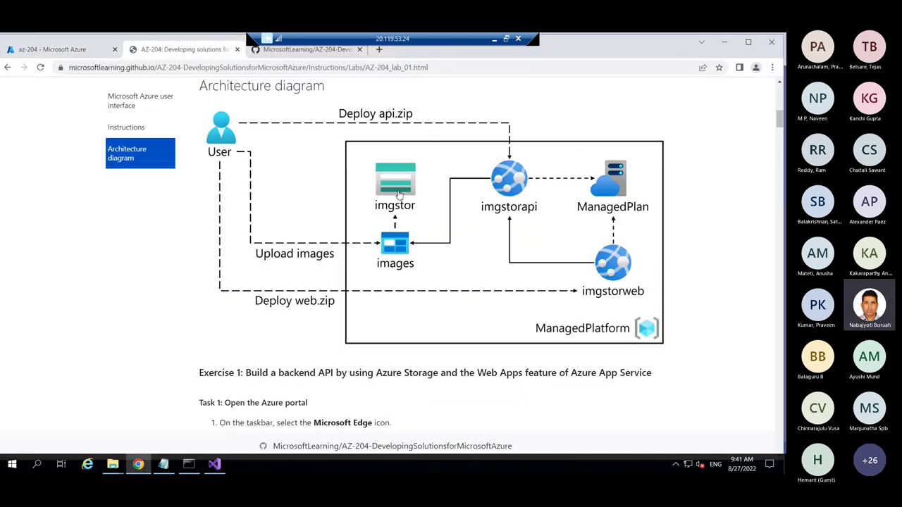
{"action": "left_click_drag", "start_coordinate": [779, 121], "coordinate": [780, 288]}
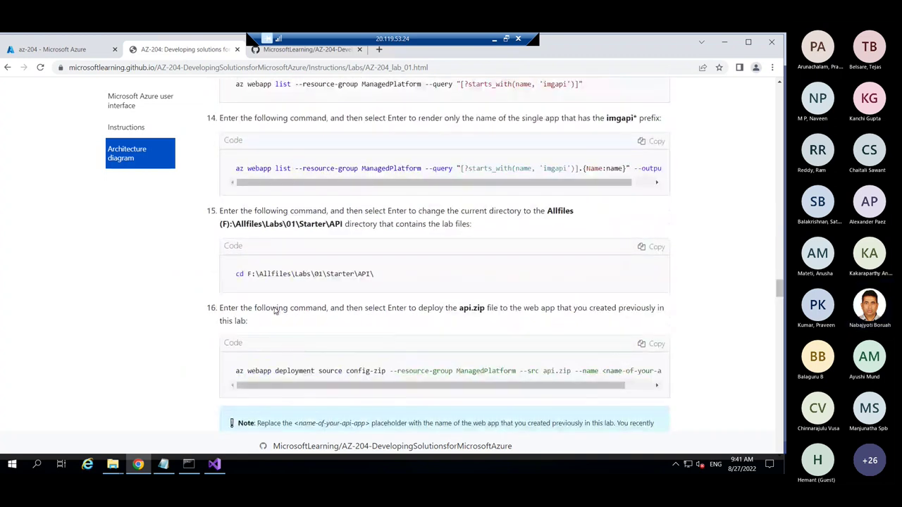
{"action": "scroll", "coordinate": [348, 385], "scroll_direction": "right", "scroll_amount": 1}
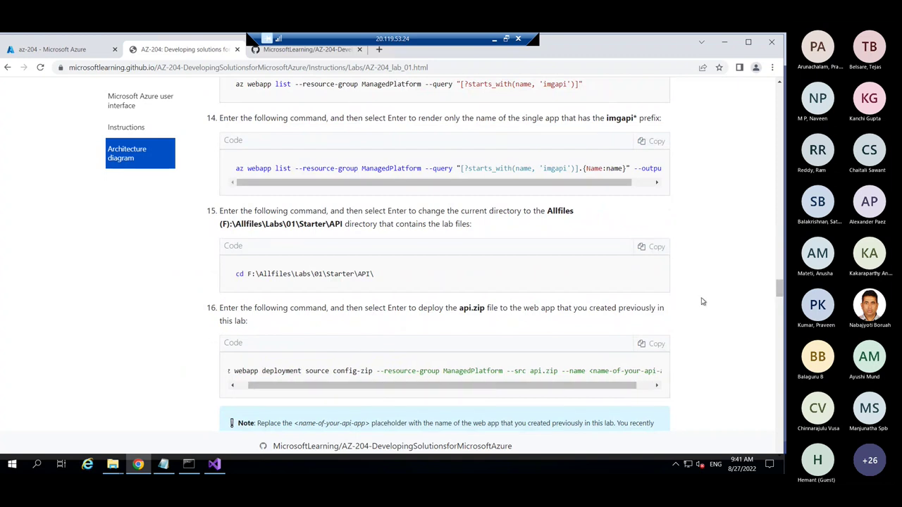
{"action": "left_click", "coordinate": [656, 344]}
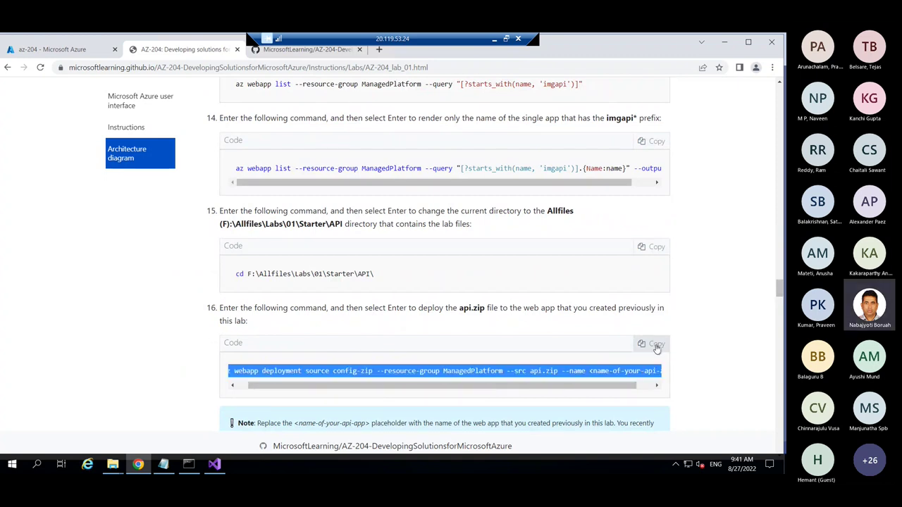
- Switch to Notepad and add the heading "Deploy code to api" below the storage account command, separated by a blank line
{"action": "left_click", "coordinate": [163, 463]}
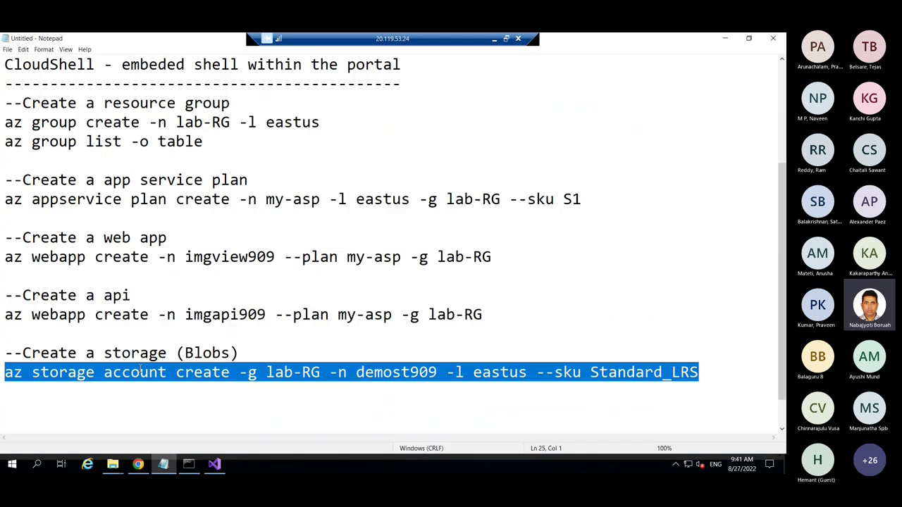
{"action": "left_click", "coordinate": [720, 371]}
{"action": "key", "text": "Return"}
{"action": "key", "text": "Return"}
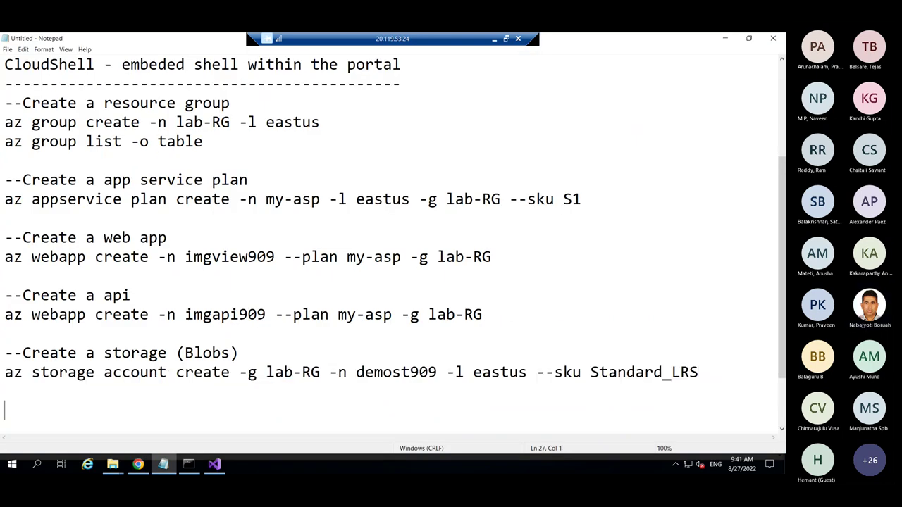
{"action": "type", "text": "Deplo"}
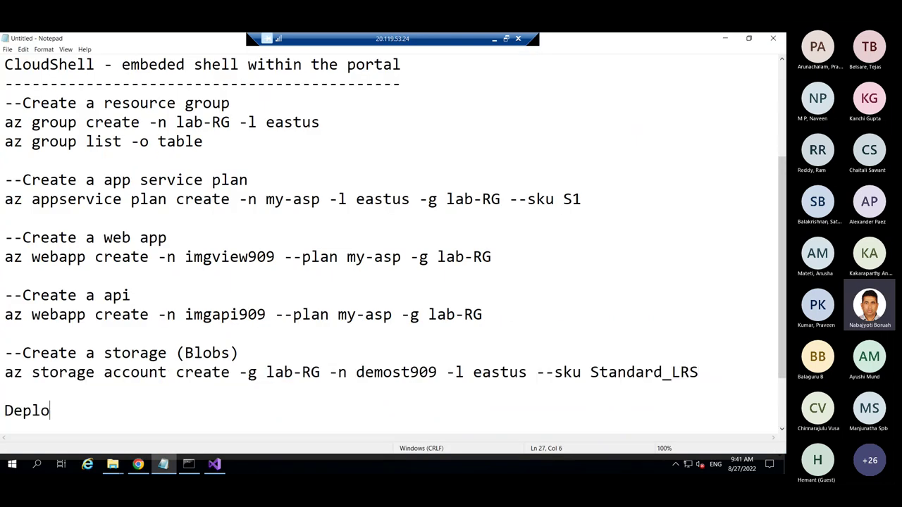
{"action": "type", "text": "y code"}
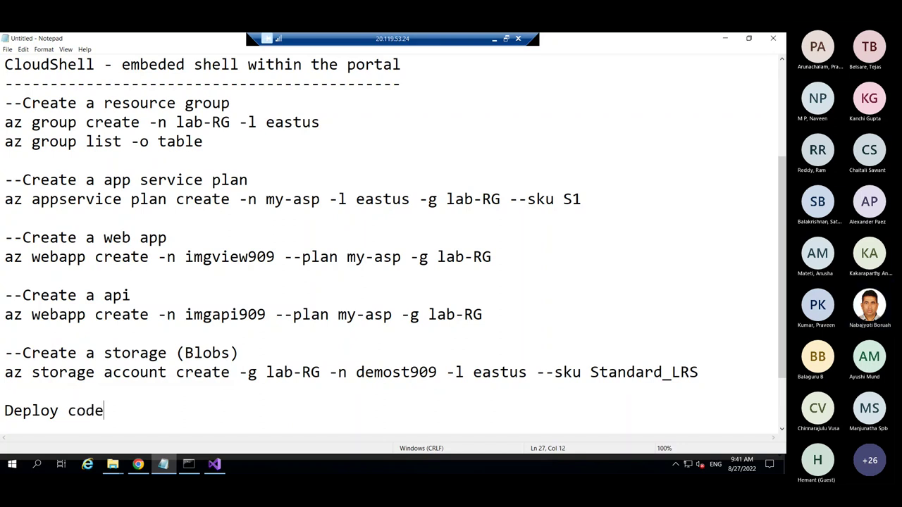
{"action": "type", "text": " to api"}
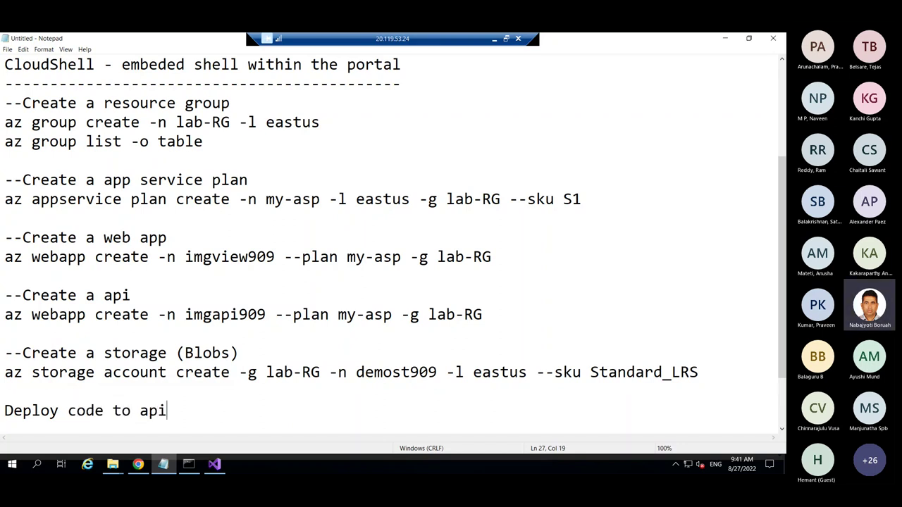
- Paste the copied az webapp deployment source config-zip command under the heading and remove its leading space
{"action": "key", "text": "Return"}
{"action": "key", "text": "ctrl+v"}
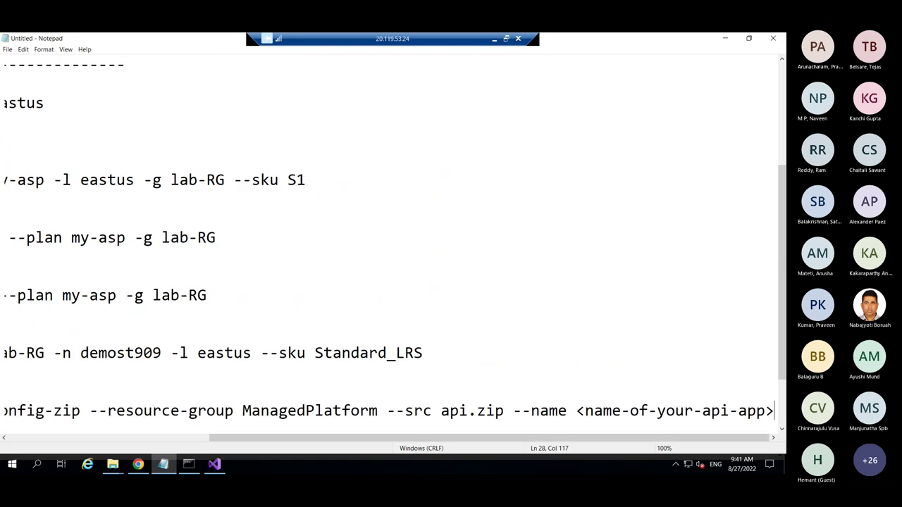
{"action": "key", "text": "Return"}
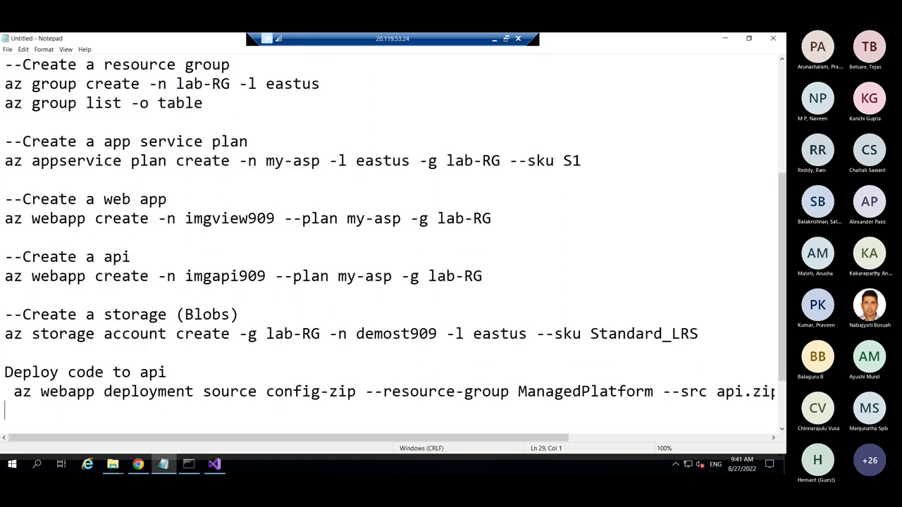
{"action": "left_click", "coordinate": [12, 392]}
{"action": "key", "text": "BackSpace"}
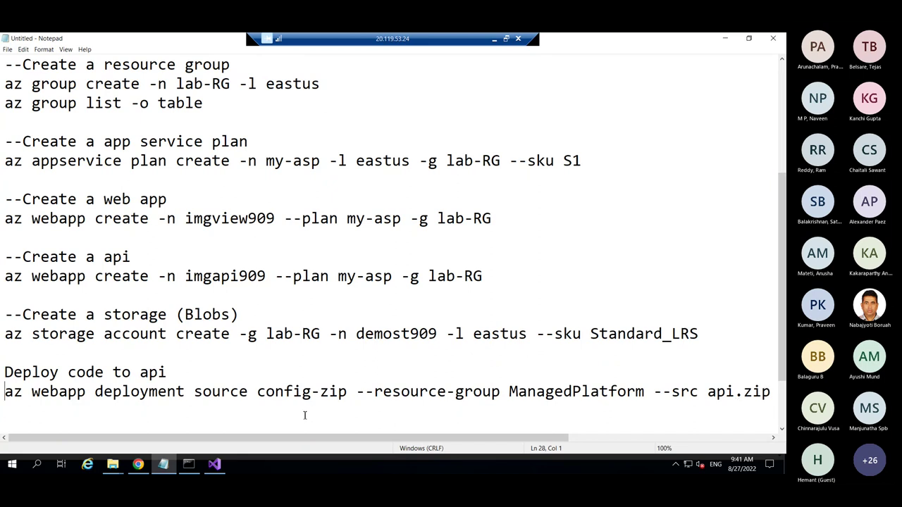
- In the deployment command, shorten --resource-group to -g and replace the ManagedPlatform group name with lab-RG
{"action": "scroll", "coordinate": [305, 416], "scroll_direction": "down", "scroll_amount": 2}
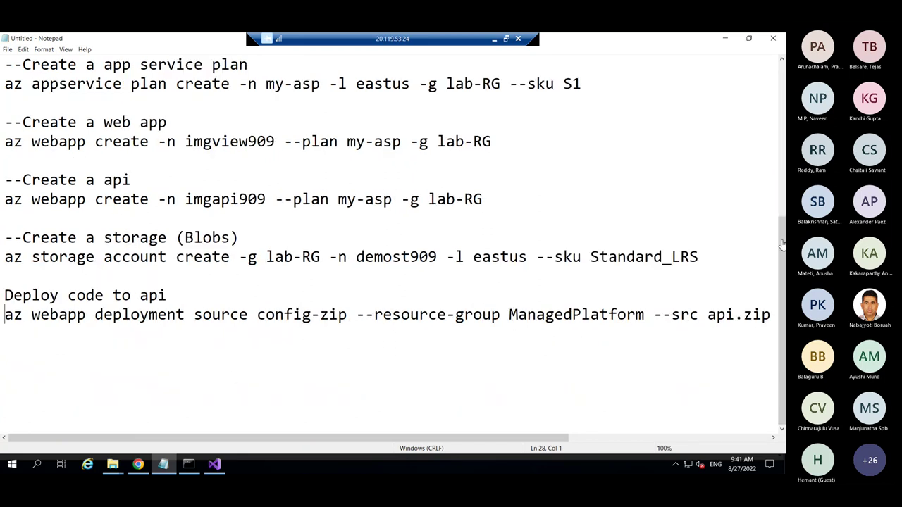
{"action": "left_click", "coordinate": [26, 317]}
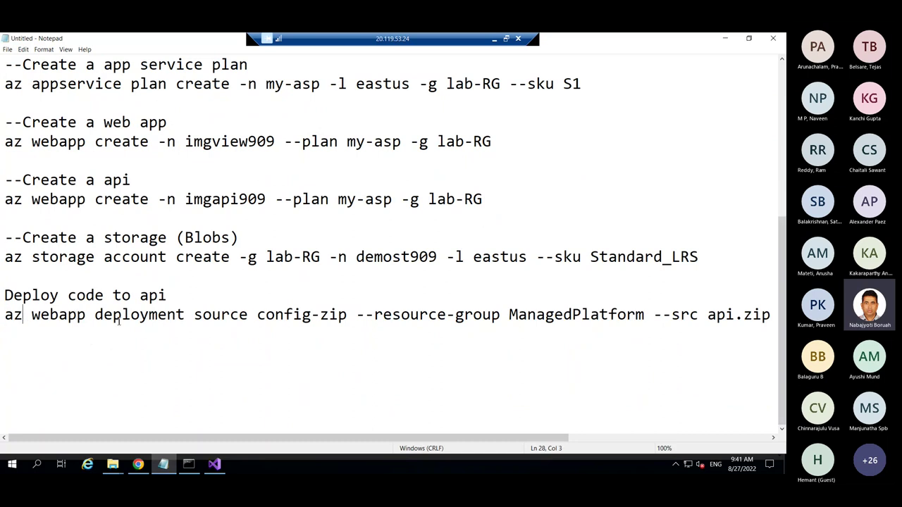
{"action": "left_click_drag", "start_coordinate": [113, 318], "coordinate": [149, 317]}
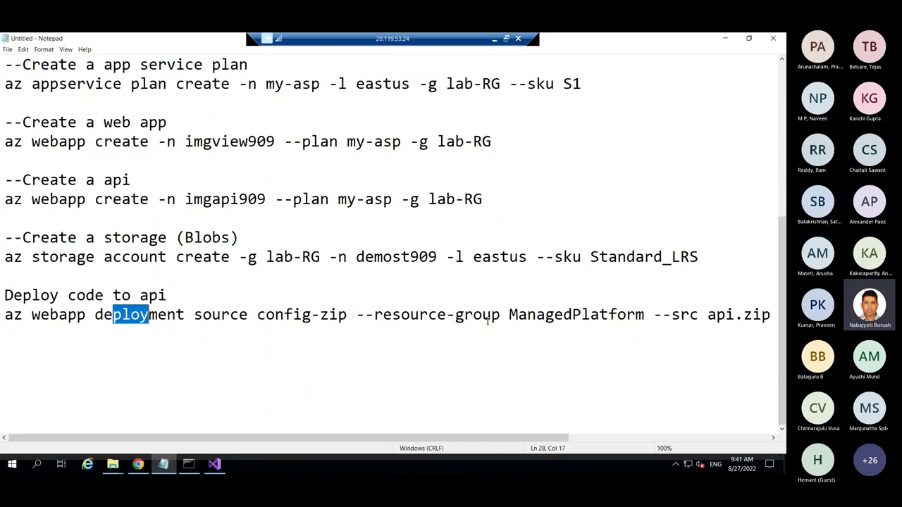
{"action": "left_click_drag", "start_coordinate": [501, 318], "coordinate": [367, 317]}
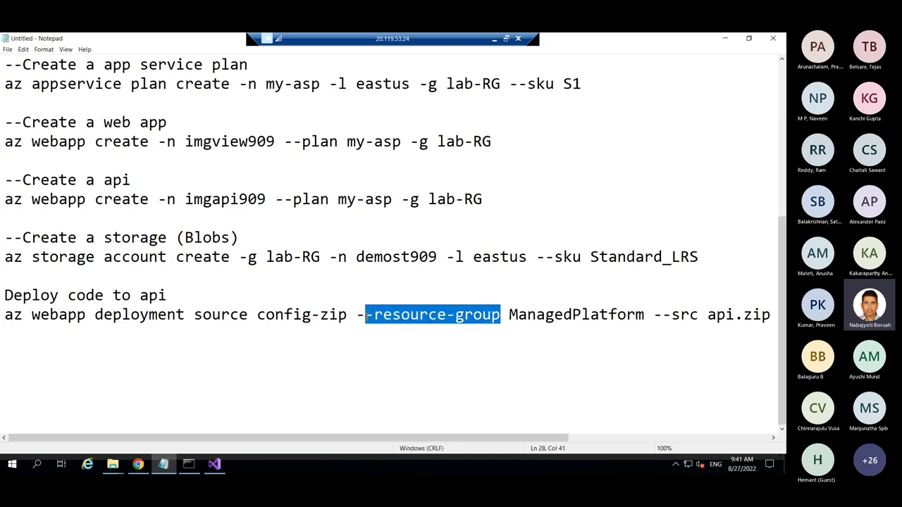
{"action": "type", "text": "g"}
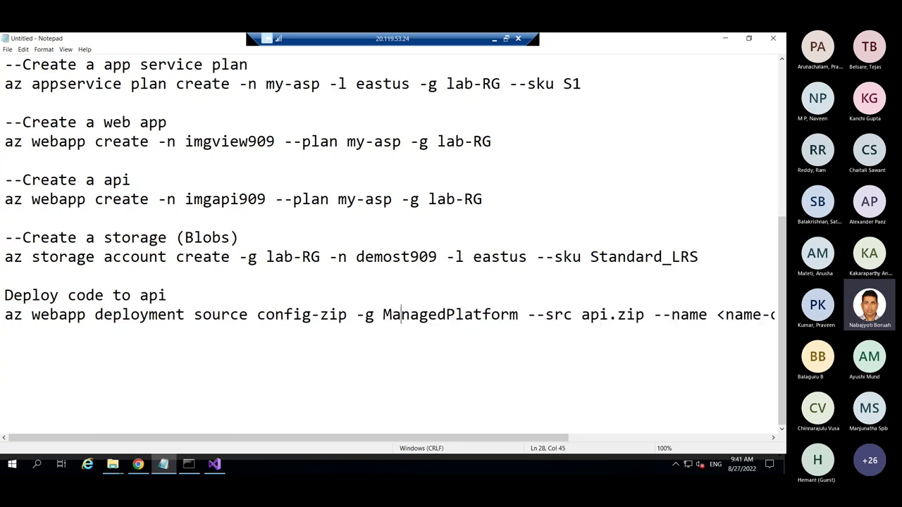
{"action": "left_click_drag", "start_coordinate": [518, 315], "coordinate": [384, 315]}
{"action": "type", "text": "lab-RG"}
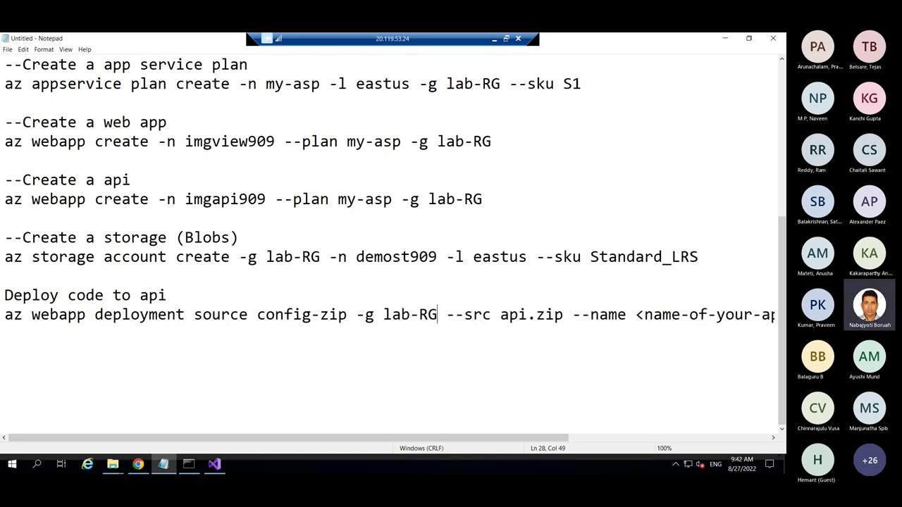
- In the api deployment command, shorten --name to -n and replace the app name placeholder with imgapi909, copied from the api creation command
{"action": "left_click_drag", "start_coordinate": [573, 315], "coordinate": [447, 315]}
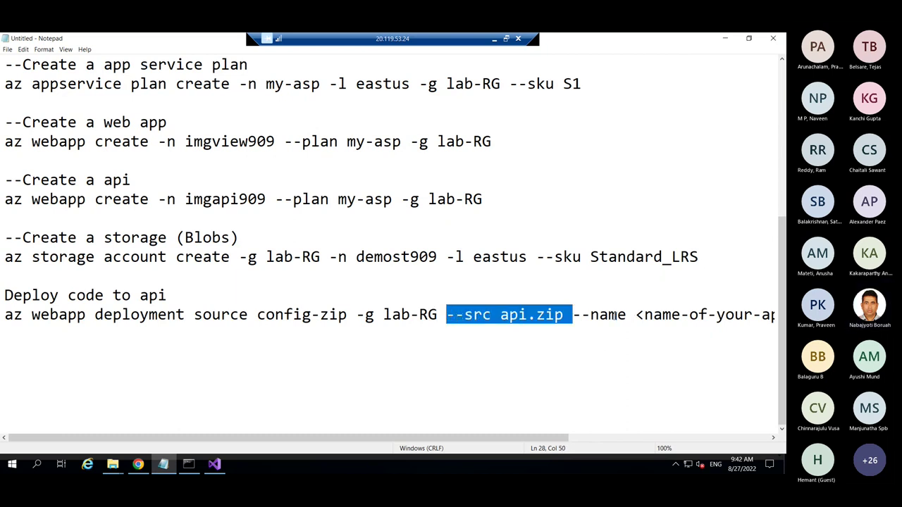
{"action": "left_click_drag", "start_coordinate": [636, 315], "coordinate": [574, 315]}
{"action": "type", "text": "-n"}
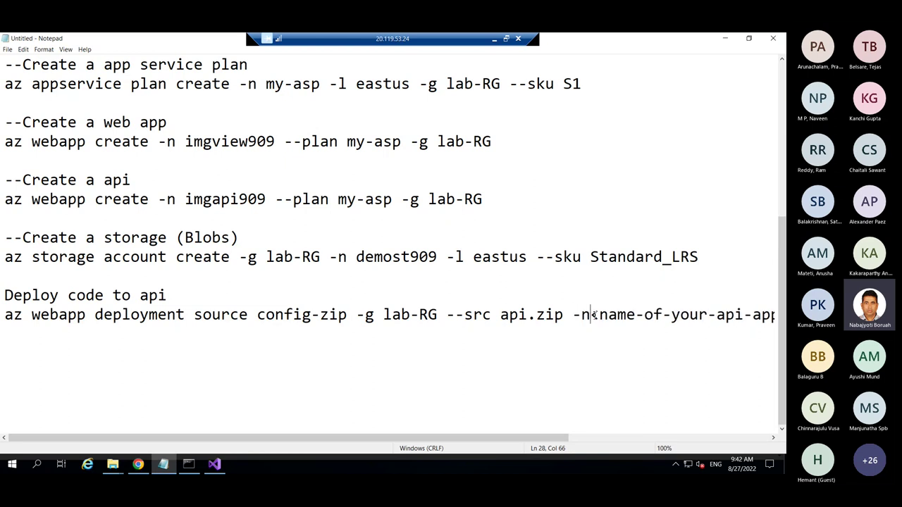
{"action": "left_click_drag", "start_coordinate": [593, 315], "coordinate": [784, 317]}
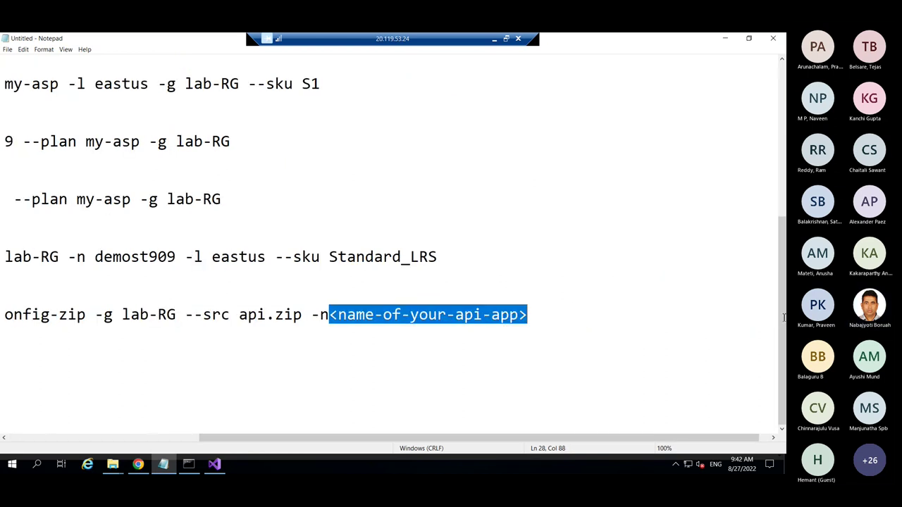
{"action": "key", "text": "Delete"}
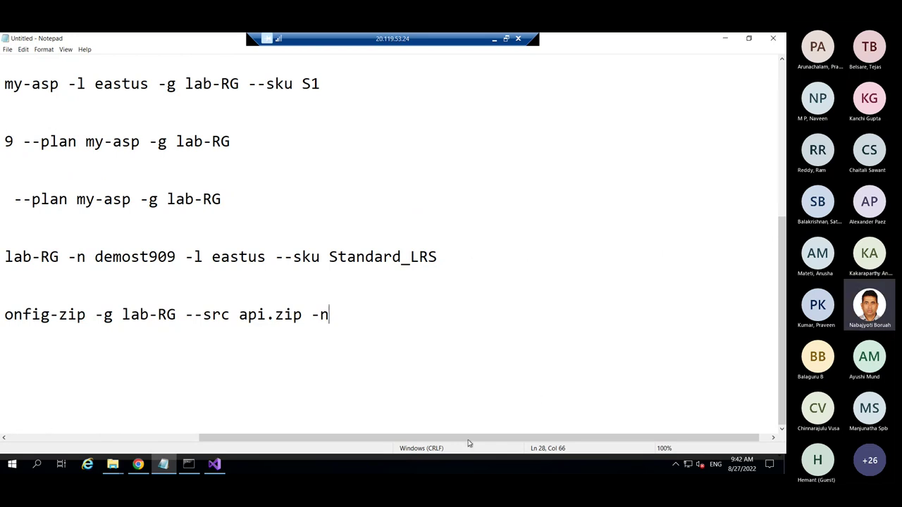
{"action": "left_click_drag", "start_coordinate": [469, 442], "coordinate": [239, 442]}
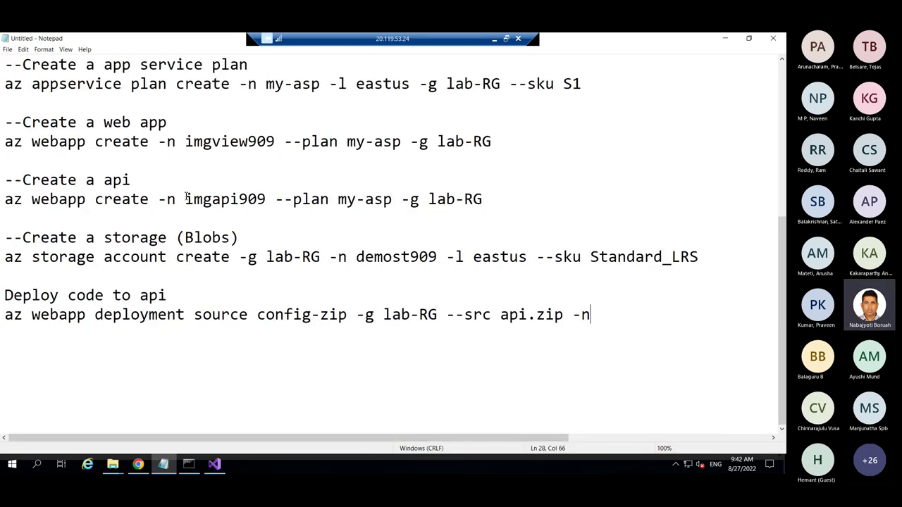
{"action": "left_click_drag", "start_coordinate": [186, 199], "coordinate": [266, 200]}
{"action": "key", "text": "ctrl+c"}
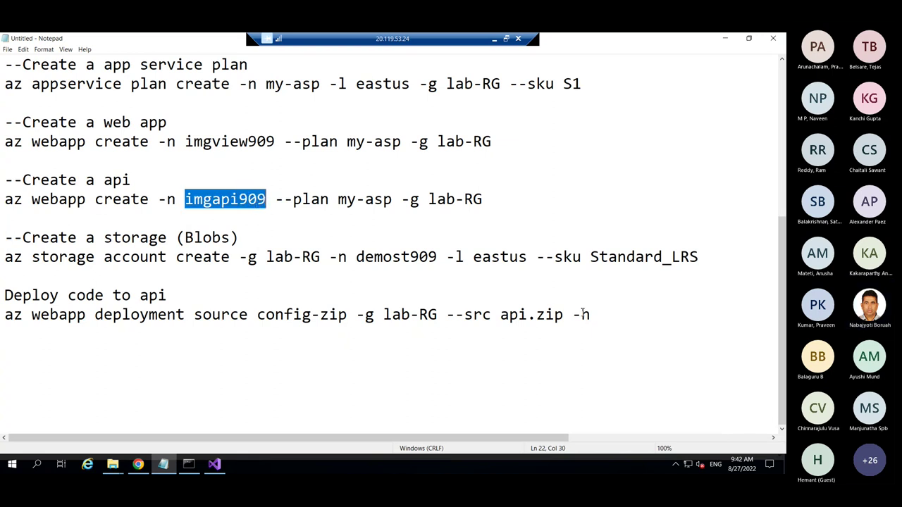
{"action": "left_click", "coordinate": [604, 314]}
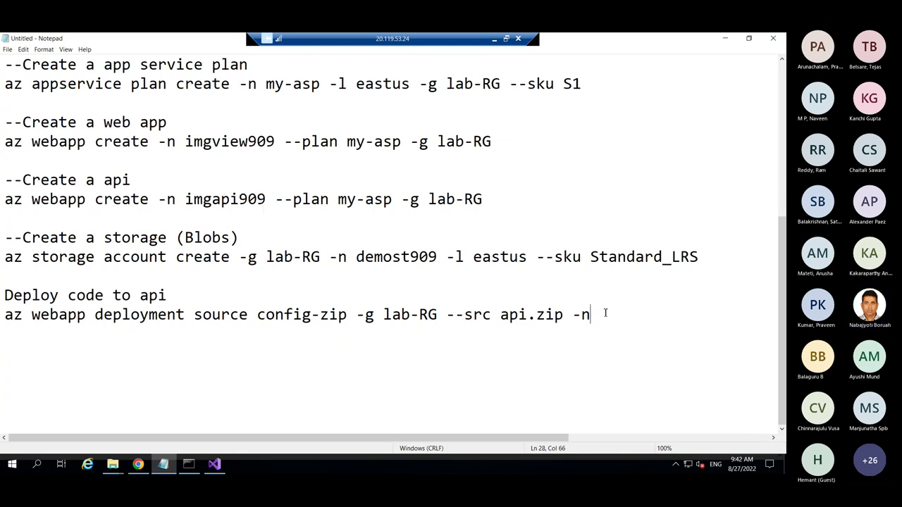
{"action": "key", "text": "ctrl+v"}
- Copy the completed command, switch to the Azure portal in the browser, and run it in Cloud Shell to deploy api.zip to imgapi909
{"action": "left_click_drag", "start_coordinate": [708, 318], "coordinate": [3, 310]}
{"action": "key", "text": "ctrl+c"}
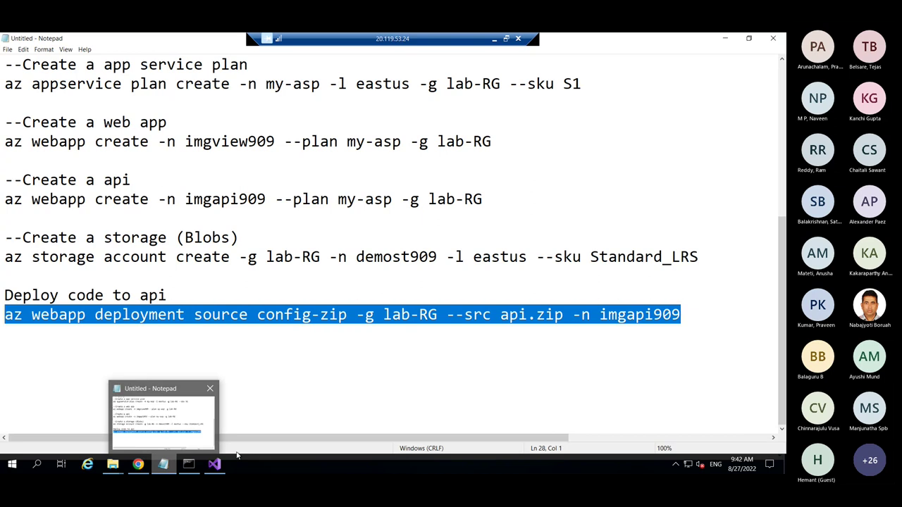
{"action": "left_click", "coordinate": [138, 464]}
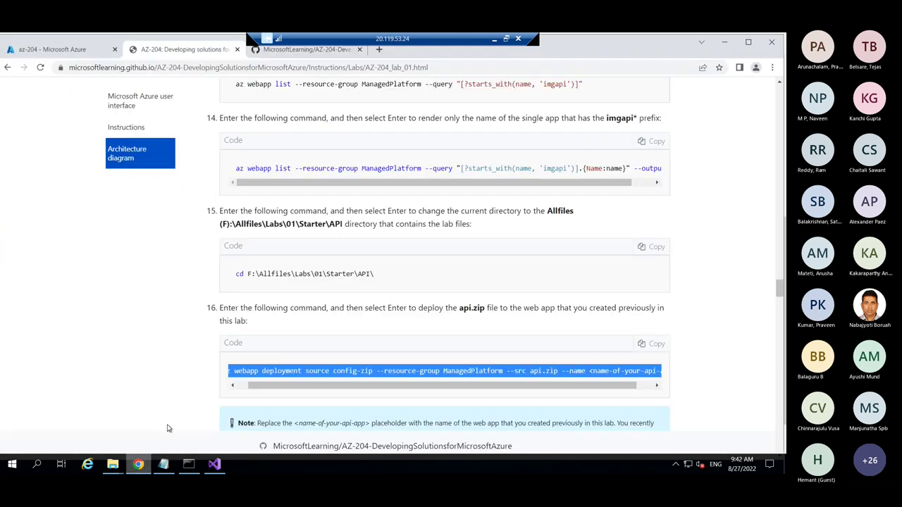
{"action": "left_click", "coordinate": [71, 52]}
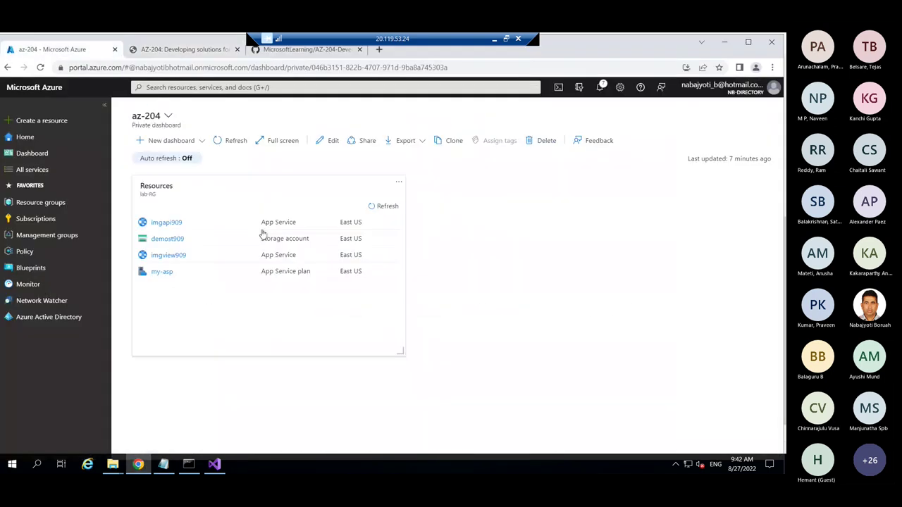
{"action": "left_click", "coordinate": [559, 86]}
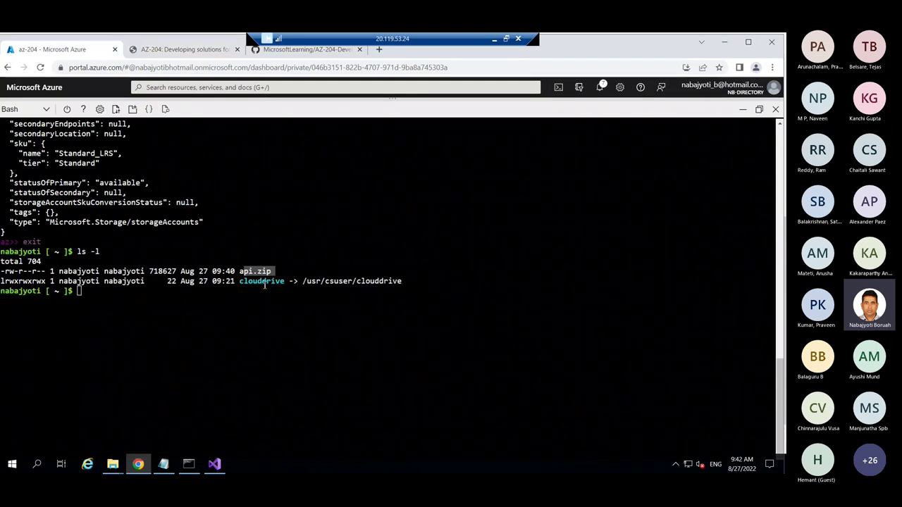
{"action": "right_click", "coordinate": [107, 295]}
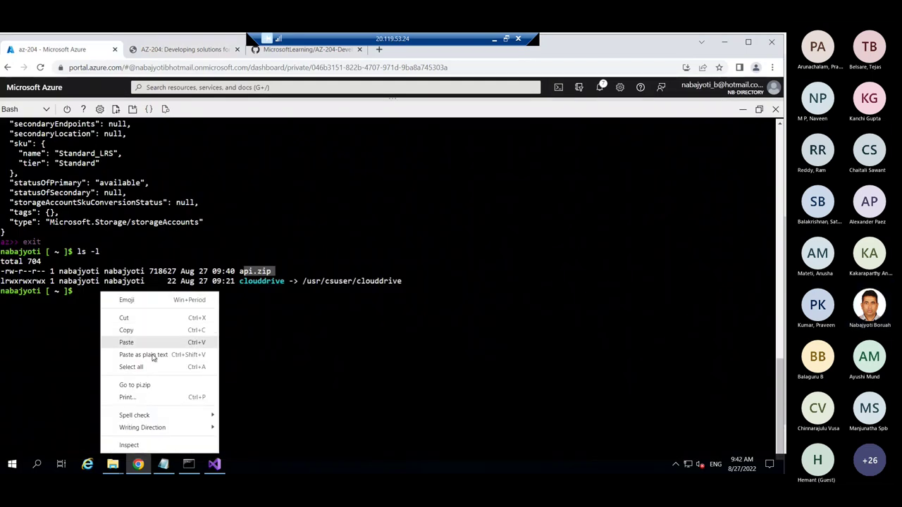
{"action": "left_click", "coordinate": [161, 343]}
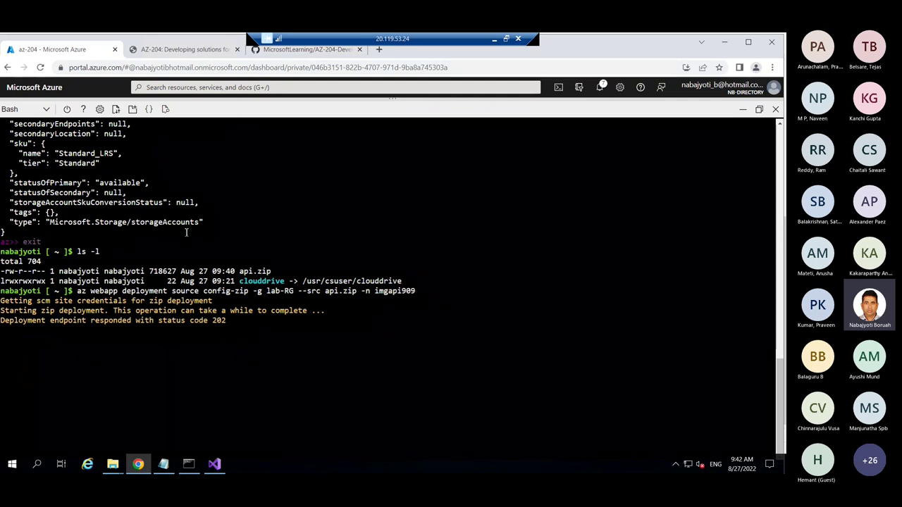
- Switch to Notepad, paste a second copy of the deployment command below the first, and head it "Deploy code for web app"
{"action": "left_click", "coordinate": [163, 464]}
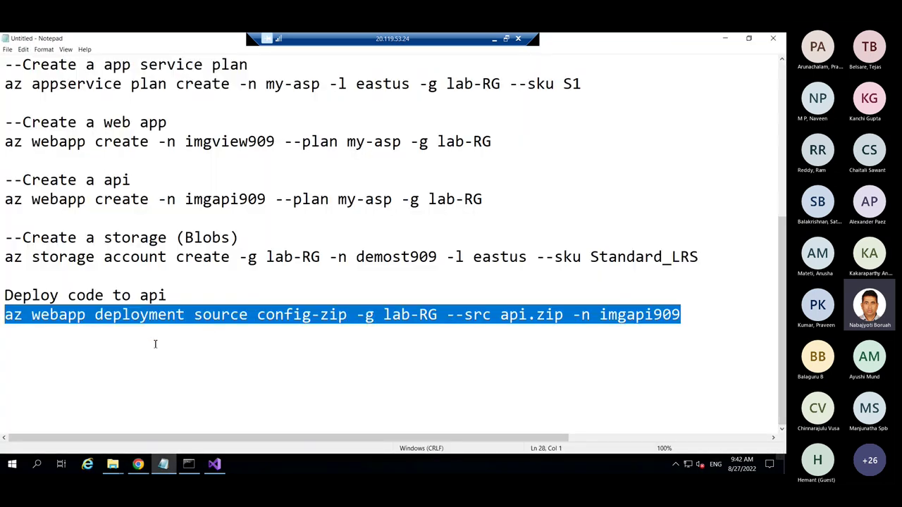
{"action": "left_click", "coordinate": [297, 347]}
{"action": "left_click", "coordinate": [696, 320]}
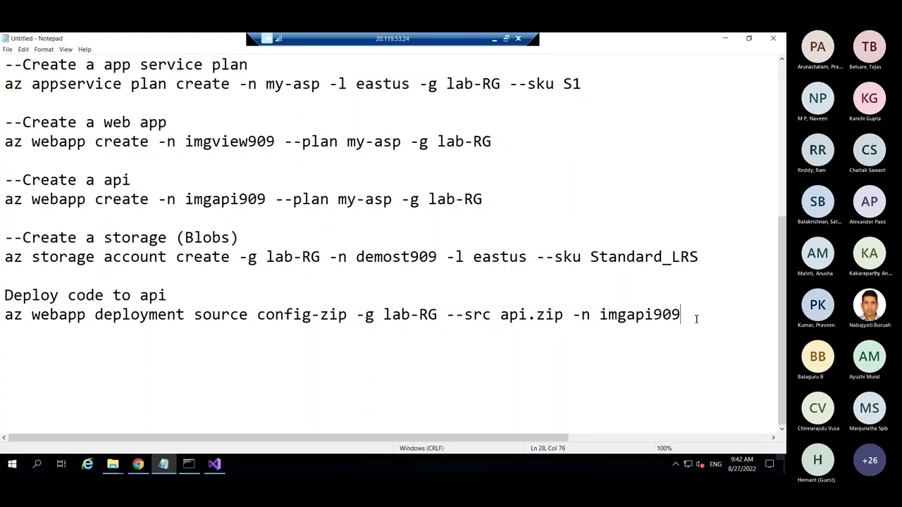
{"action": "key", "text": "Return"}
{"action": "key", "text": "Return"}
{"action": "key", "text": "ctrl+v"}
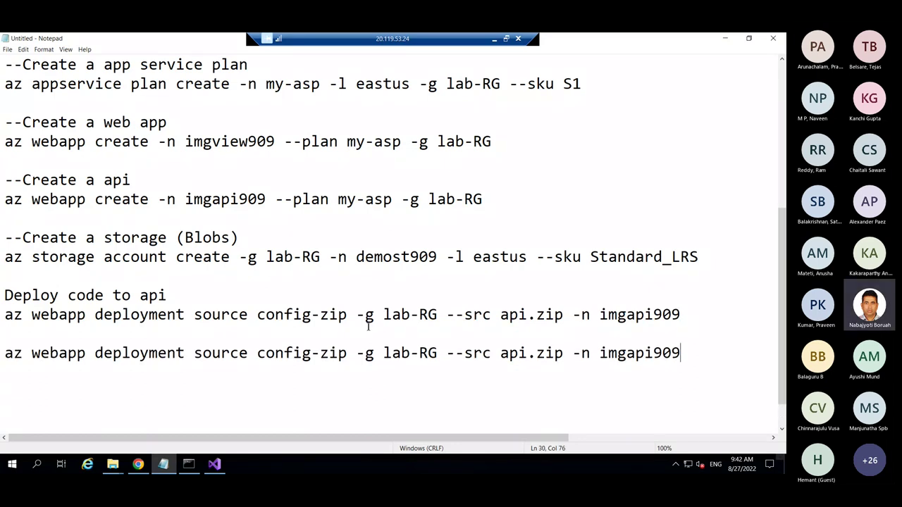
{"action": "left_click", "coordinate": [39, 331]}
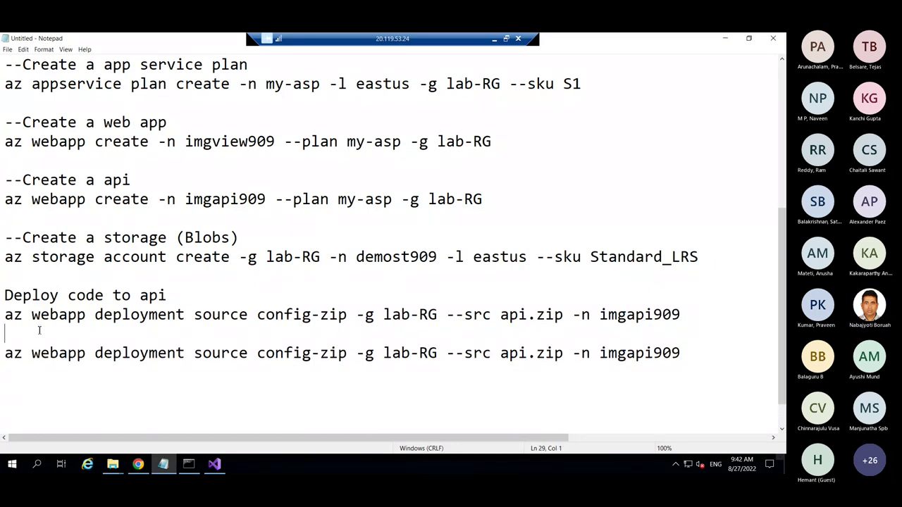
{"action": "type", "text": "Deploy "}
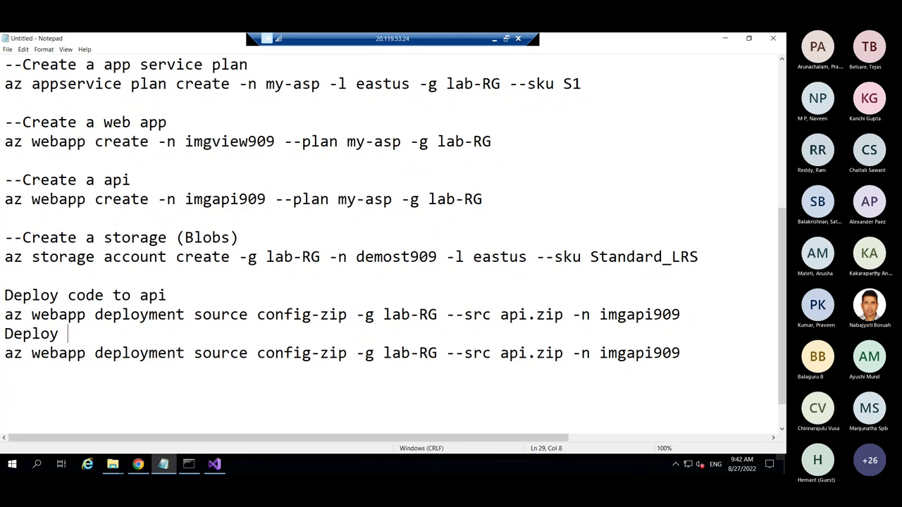
{"action": "type", "text": "code for we"}
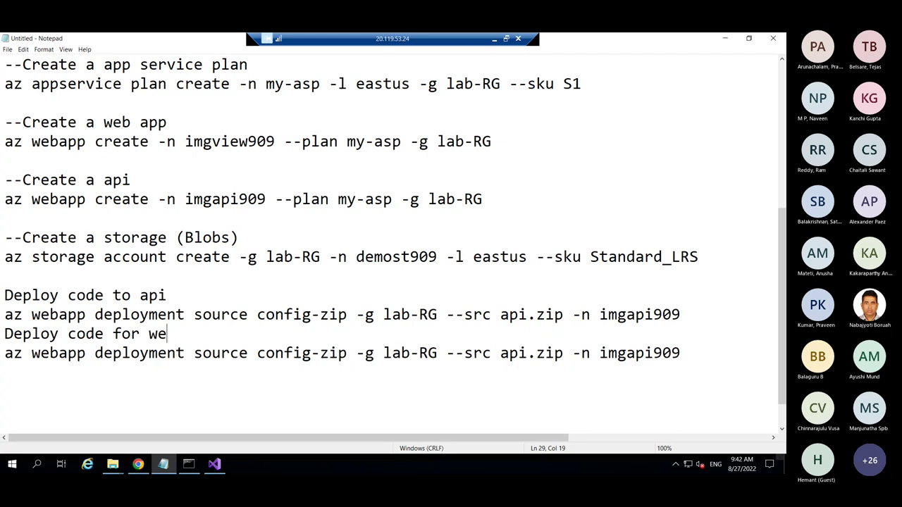
{"action": "type", "text": "b app"}
- In the second deployment command, change the source file to web.zip and the app name to imgview909
{"action": "left_click", "coordinate": [527, 355]}
{"action": "key", "text": "BackSpace"}
{"action": "key", "text": "BackSpace"}
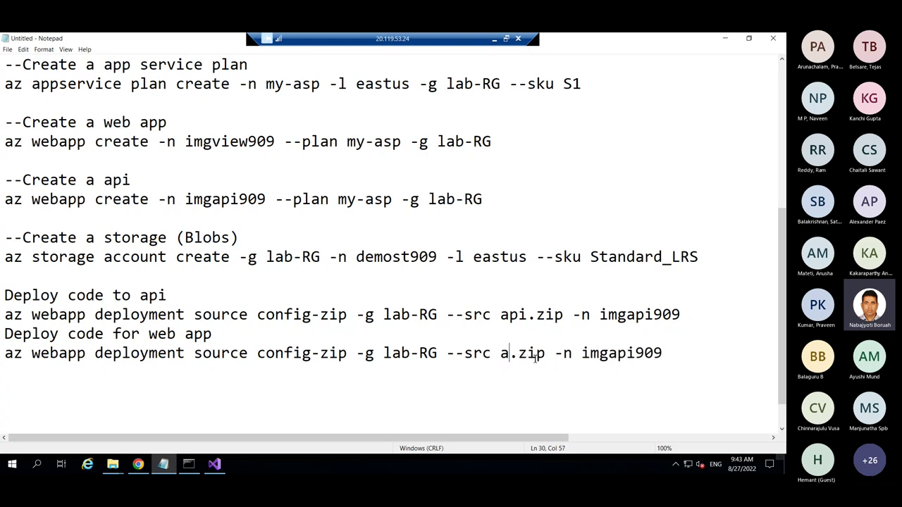
{"action": "key", "text": "BackSpace"}
{"action": "type", "text": "web"}
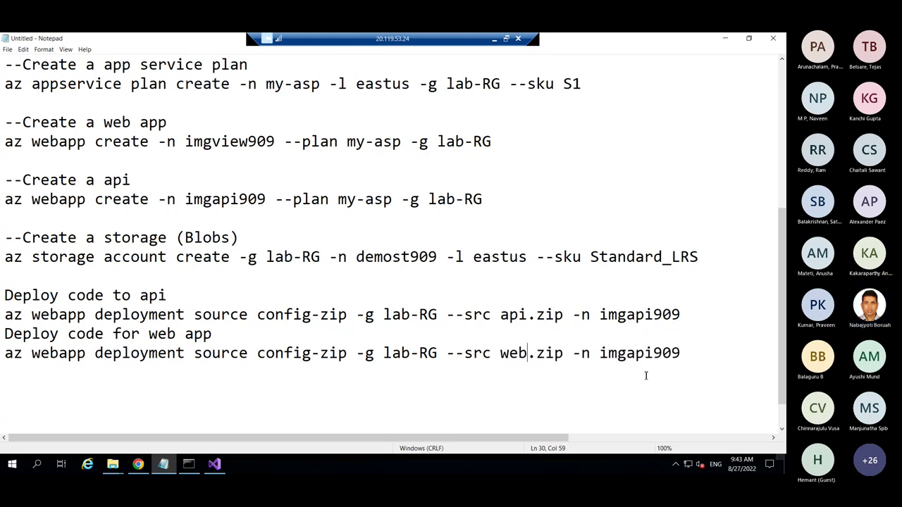
{"action": "left_click_drag", "start_coordinate": [600, 353], "coordinate": [681, 353]}
{"action": "key", "text": "BackSpace"}
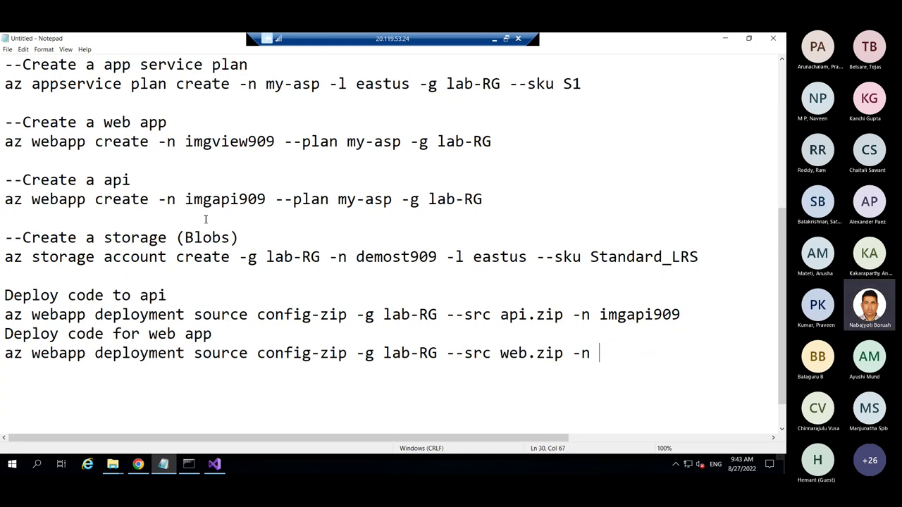
{"action": "left_click_drag", "start_coordinate": [185, 142], "coordinate": [275, 142]}
{"action": "key", "text": "ctrl+c"}
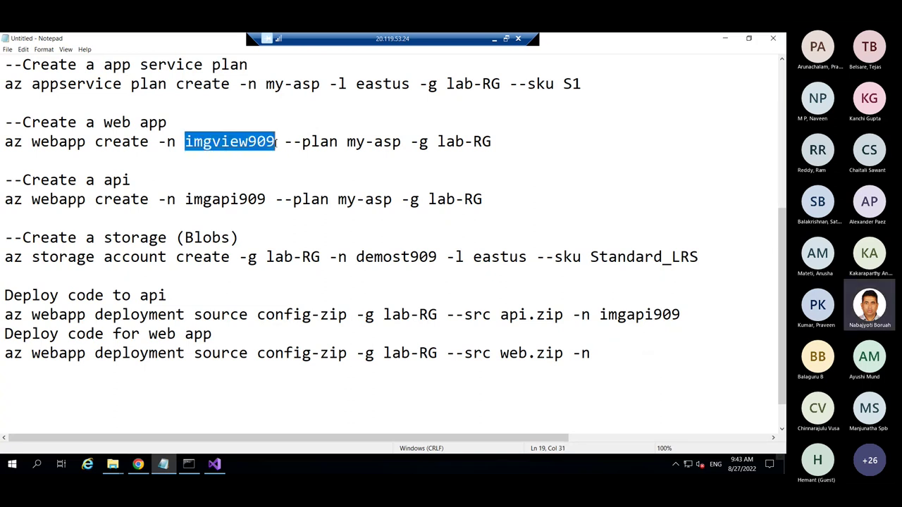
{"action": "left_click", "coordinate": [620, 356]}
{"action": "key", "text": "ctrl+v"}
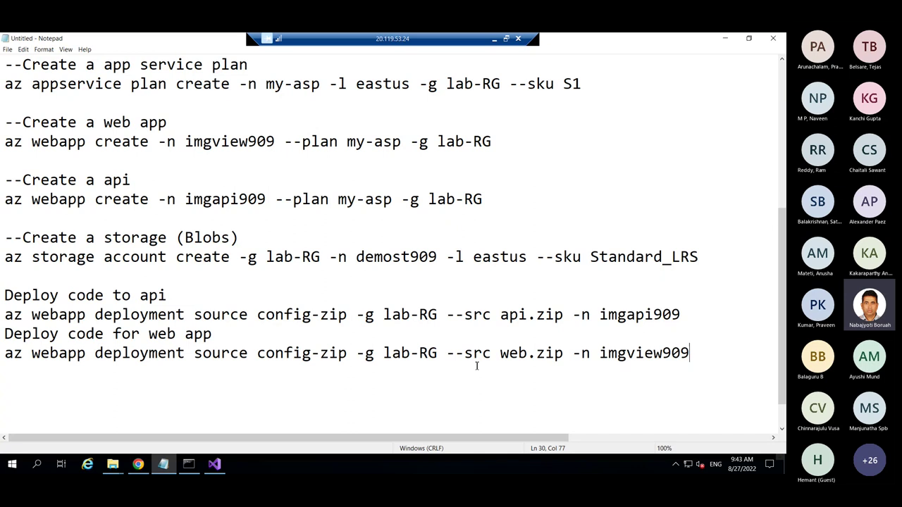
- Copy the web app deployment command, switch back to Cloud Shell in the browser, clear its output, and try to deploy web.zip to imgview909
{"action": "left_click", "coordinate": [5, 353], "text": "shift"}
{"action": "key", "text": "ctrl+c"}
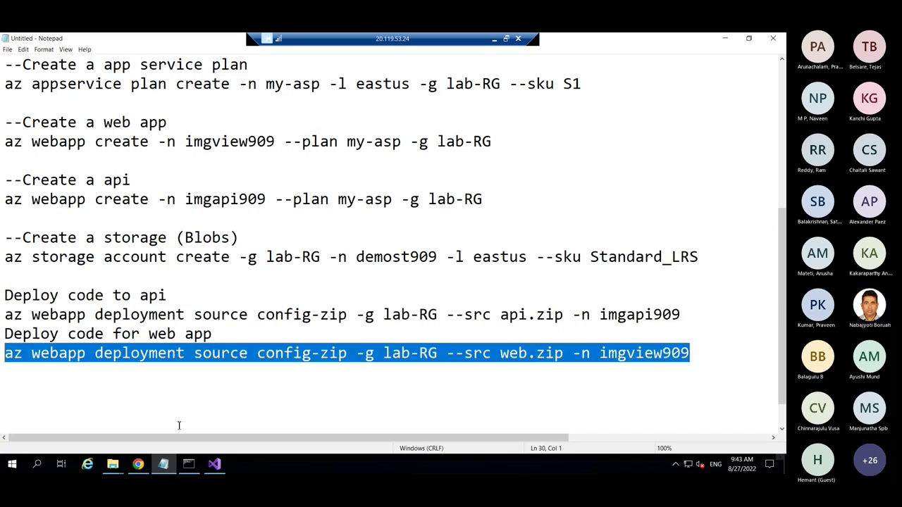
{"action": "left_click", "coordinate": [138, 464]}
{"action": "scroll", "coordinate": [238, 374], "scroll_direction": "up", "scroll_amount": 5}
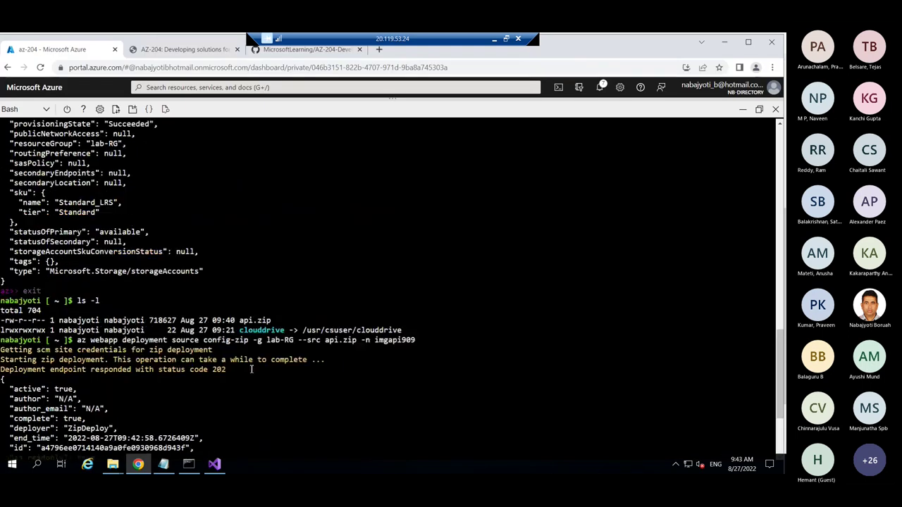
{"action": "scroll", "coordinate": [252, 370], "scroll_direction": "down", "scroll_amount": 5}
{"action": "type", "text": "clear"}
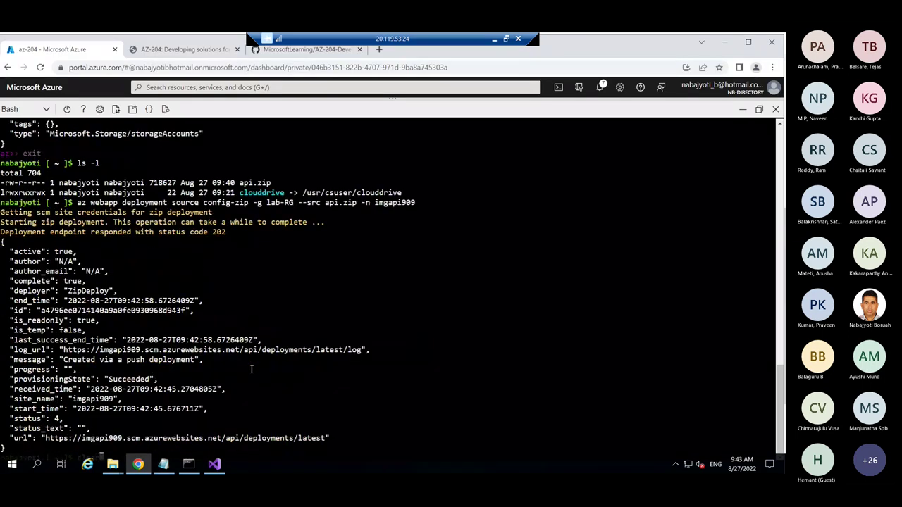
{"action": "key", "text": "Return"}
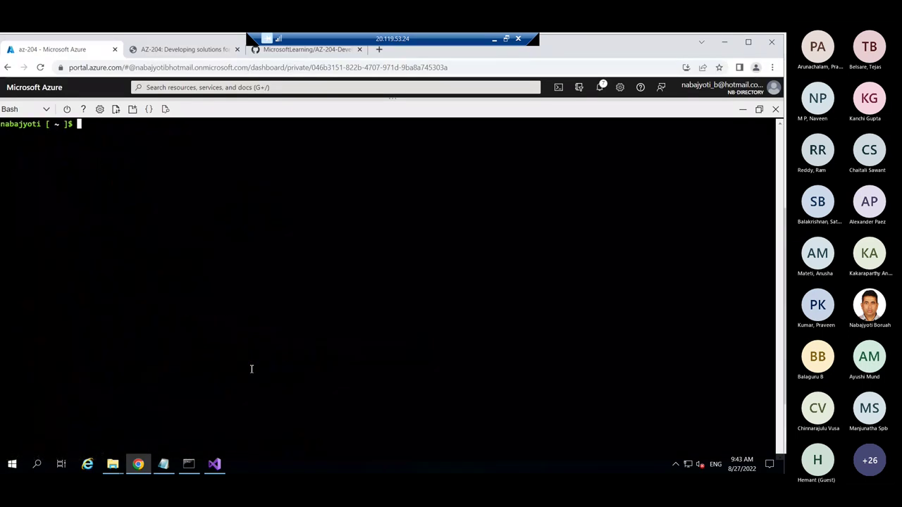
{"action": "right_click", "coordinate": [88, 124]}
{"action": "left_click", "coordinate": [113, 204]}
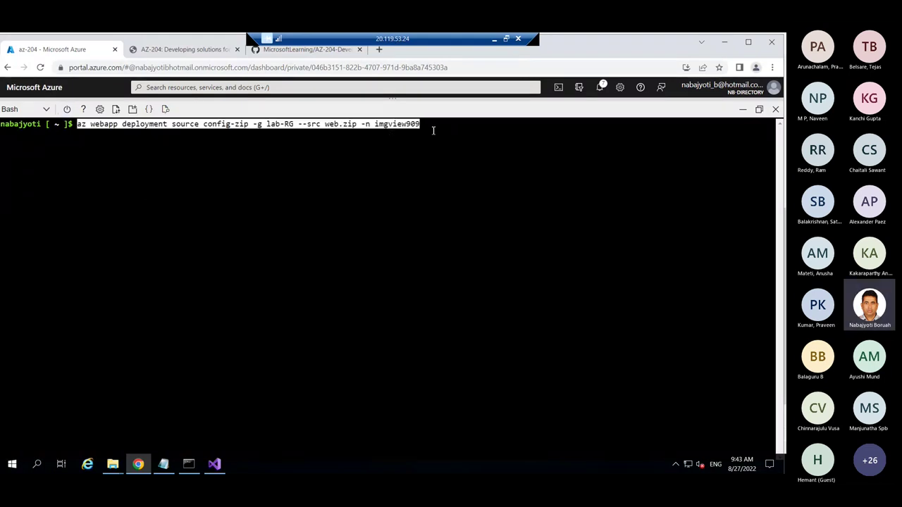
{"action": "key", "text": "End"}
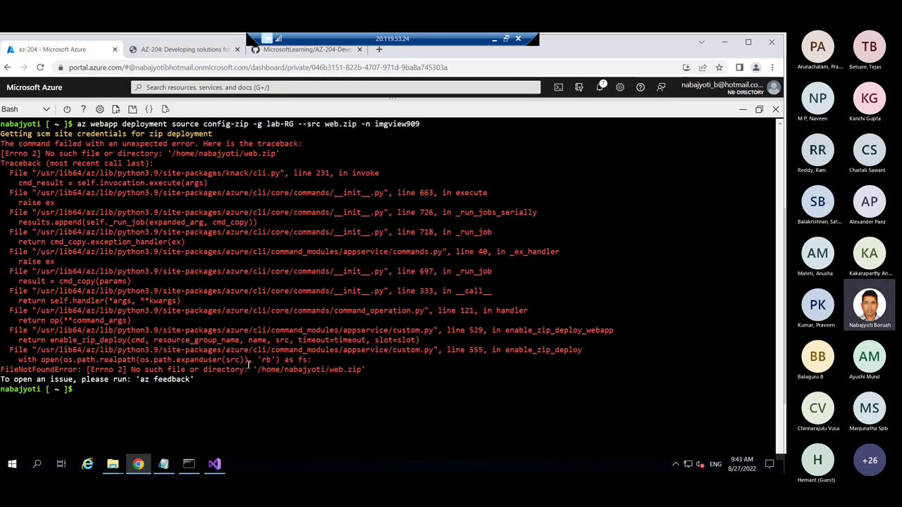
- Clear the Cloud Shell output and start a file upload, browsing to the Labs\01\Starter folder
{"action": "type", "text": "clear"}
{"action": "key", "text": "Return"}
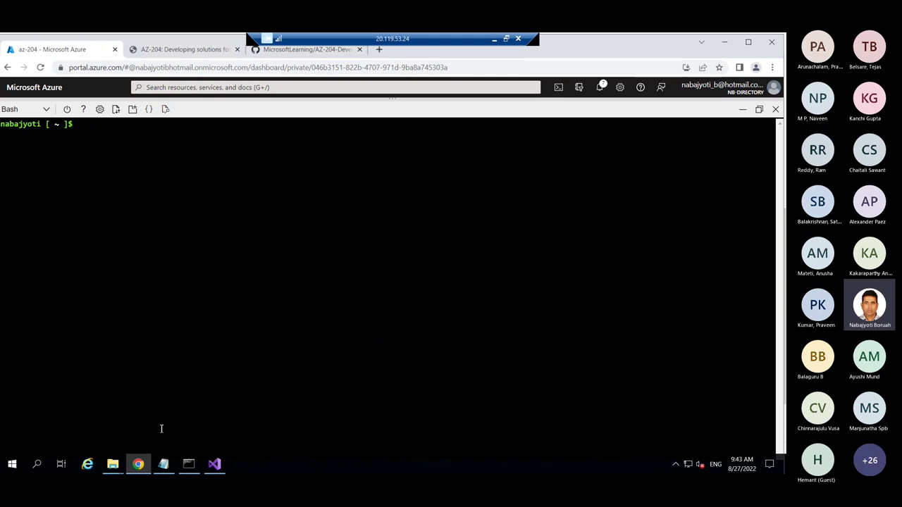
{"action": "left_click", "coordinate": [115, 109]}
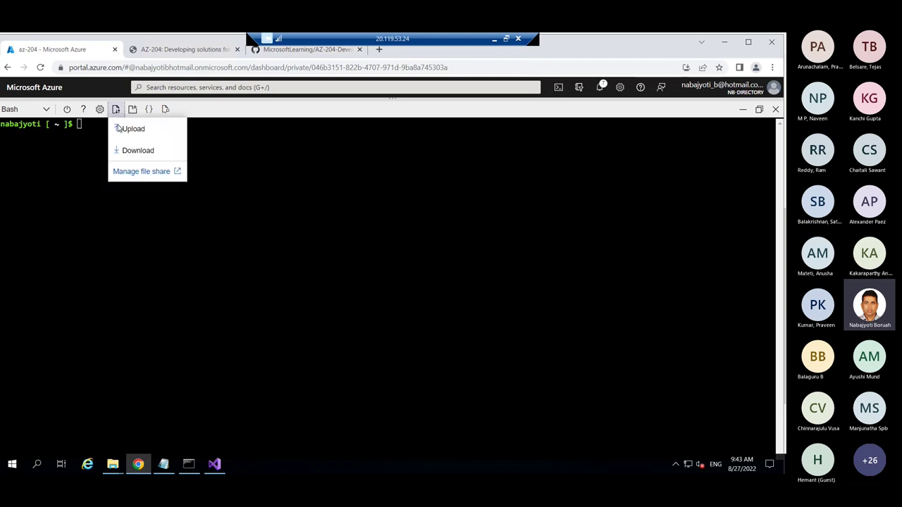
{"action": "left_click", "coordinate": [140, 131]}
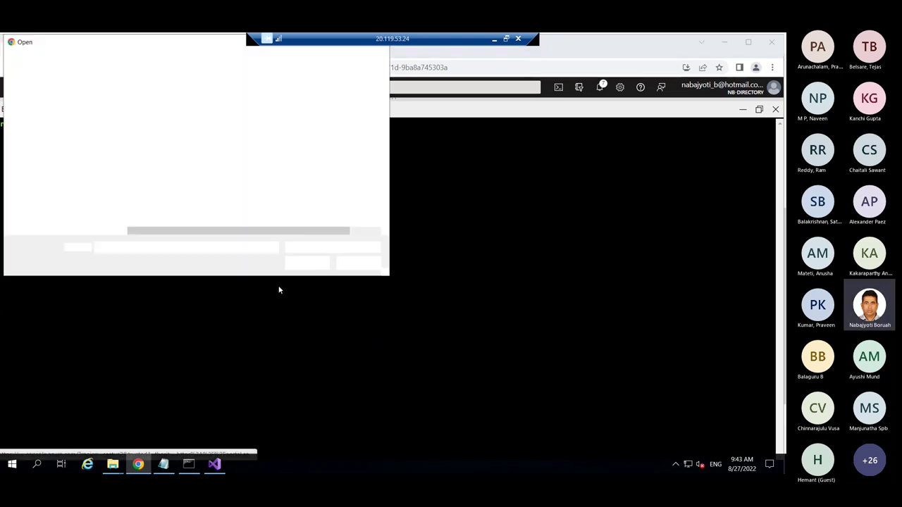
{"action": "left_click", "coordinate": [156, 57]}
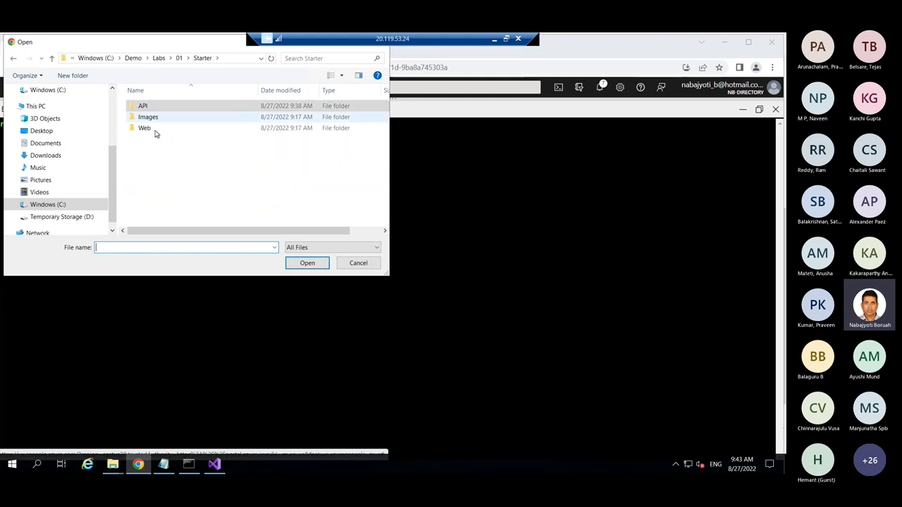
- Upload web.zip from the Starter\Web folder of lab 01 to the Cloud Shell home directory
{"action": "double_click", "coordinate": [145, 127]}
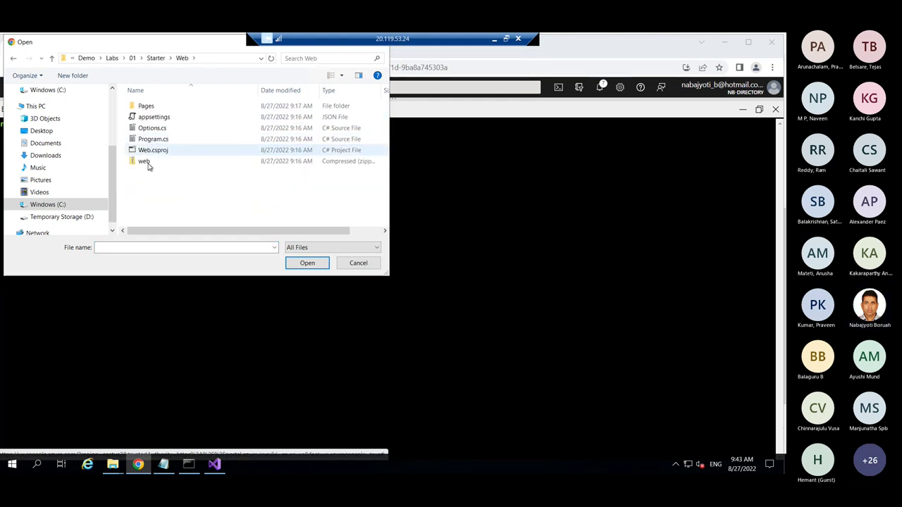
{"action": "left_click", "coordinate": [146, 161]}
{"action": "left_click", "coordinate": [307, 263]}
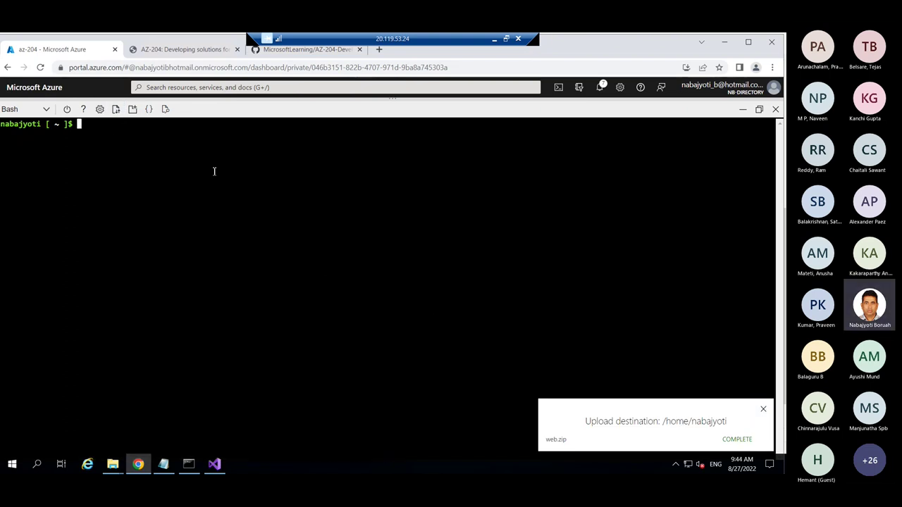
- Deploy web.zip to the imgview909 web app in resource group lab-RG with az webapp deployment source config-zip, and clear the terminal
{"action": "type", "text": "az webapp deployment source config-zip -g lab-RG --src web.zip -n imgview909"}
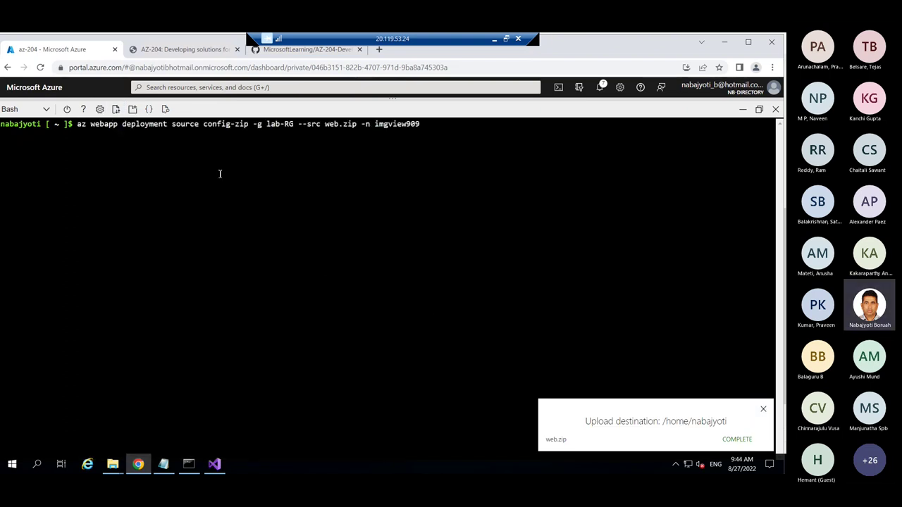
{"action": "key", "text": "Return"}
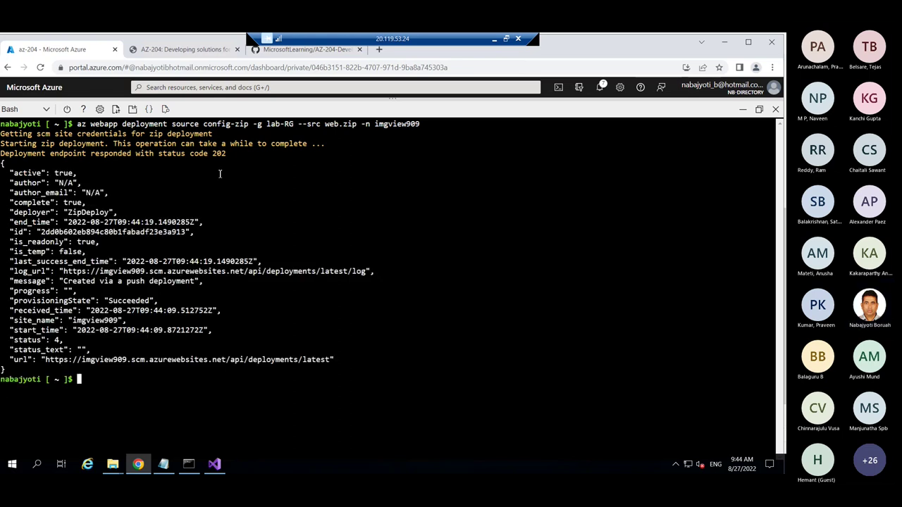
{"action": "type", "text": "cls"}
{"action": "key", "text": "Return"}
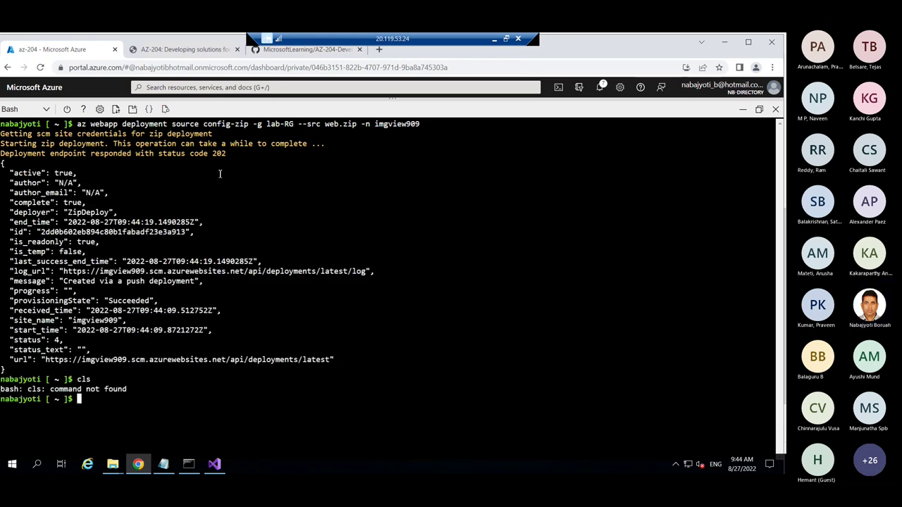
{"action": "type", "text": "clear"}
{"action": "key", "text": "Return"}
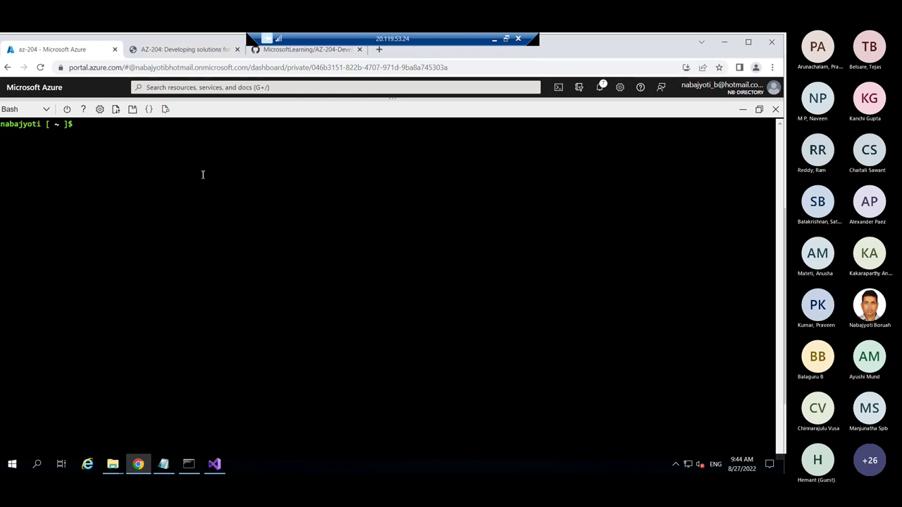
- Try to list the app services as a table with "az appservice list -o table", and clear the terminal
{"action": "type", "text": "az"}
{"action": "type", "text": "ap"}
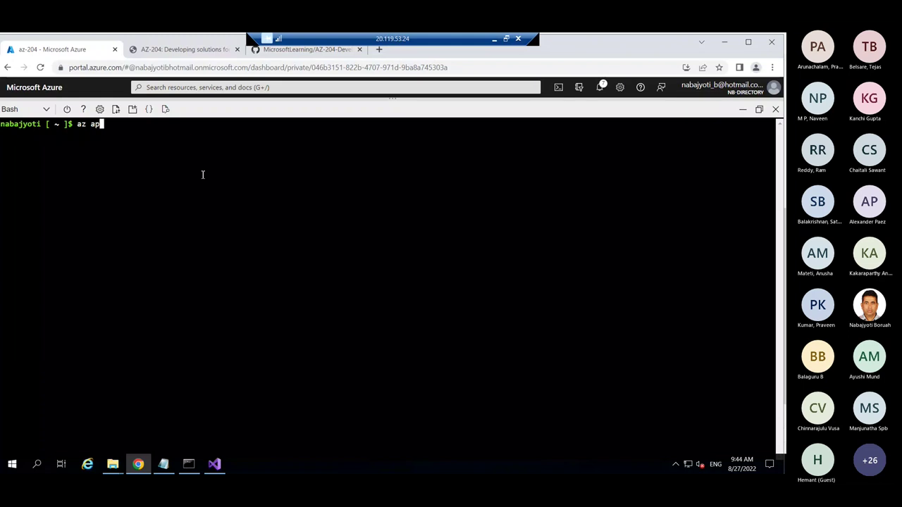
{"action": "type", "text": "pservice "}
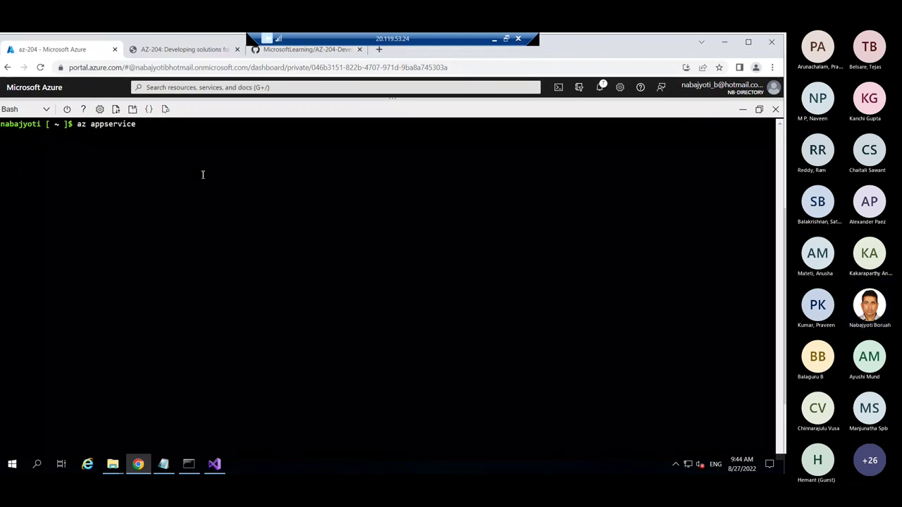
{"action": "type", "text": "list "}
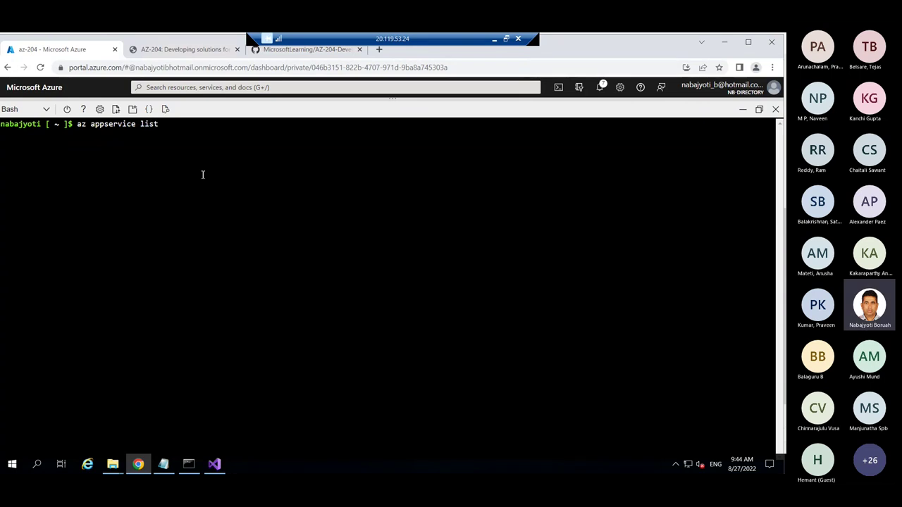
{"action": "type", "text": "-o tab;"}
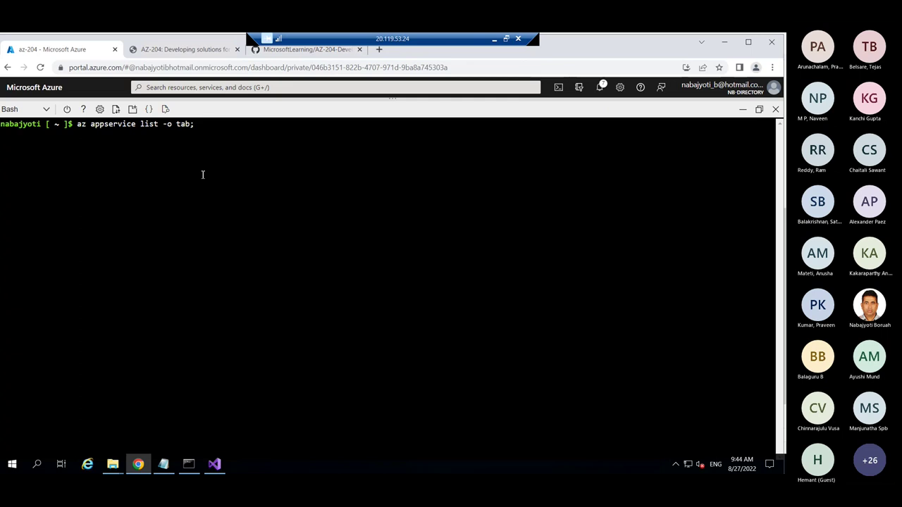
{"action": "key", "text": "BackSpace"}
{"action": "key", "text": "BackSpace"}
{"action": "type", "text": "ble"}
{"action": "key", "text": "Return"}
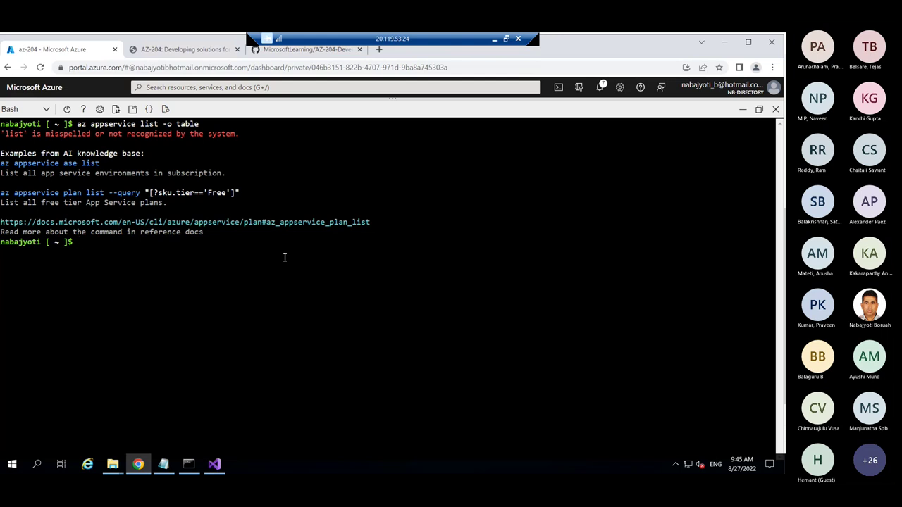
{"action": "type", "text": "clear"}
{"action": "key", "text": "Return"}
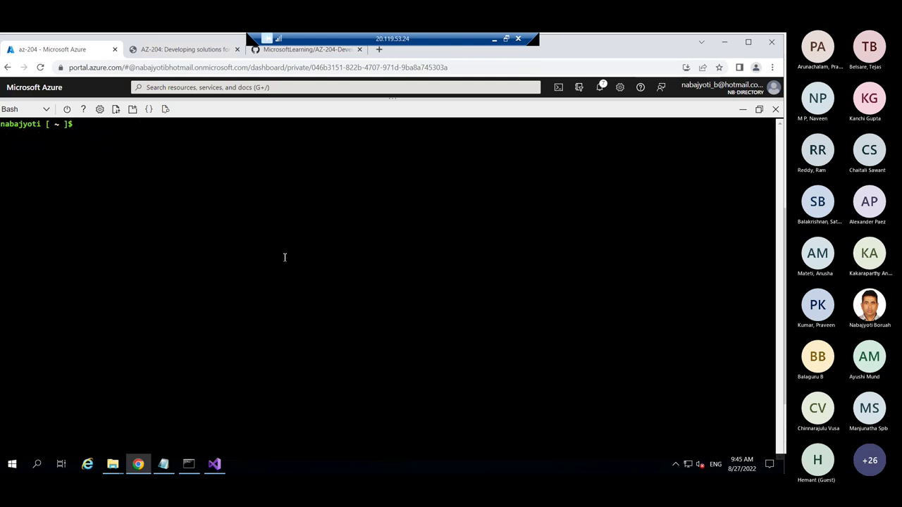
- Recall the last list command, replace appservice with webapp, and run "az webapp list -o table"
{"action": "key", "text": "Up"}
{"action": "key", "text": "Up"}
{"action": "key", "text": "Left"}
{"action": "key", "text": "Left"}
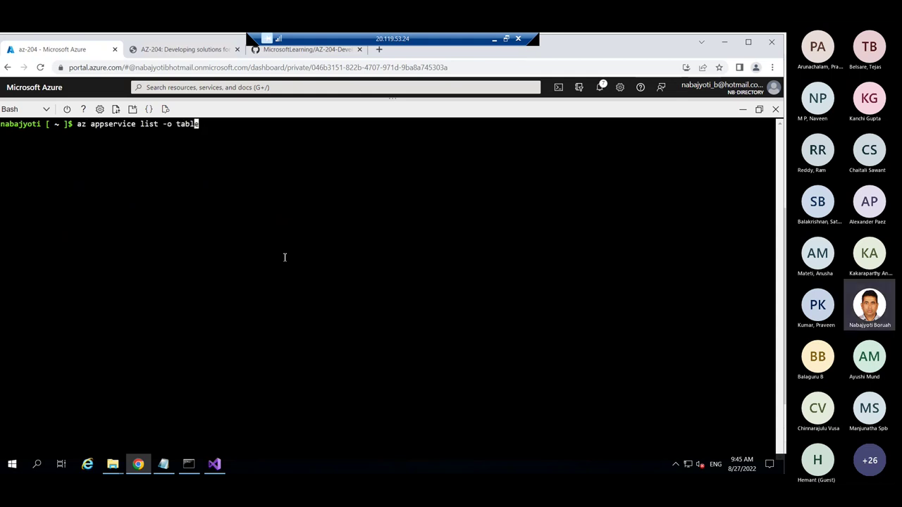
{"action": "key", "text": "Left"}
{"action": "key", "text": "Left"}
{"action": "key", "text": "Left"}
{"action": "key", "text": "Left"}
{"action": "key", "text": "Left"}
{"action": "key", "text": "Left"}
{"action": "key", "text": "Left"}
{"action": "key", "text": "Left"}
{"action": "key", "text": "Left"}
{"action": "key", "text": "Left"}
{"action": "key", "text": "Left"}
{"action": "key", "text": "Left"}
{"action": "key", "text": "Left"}
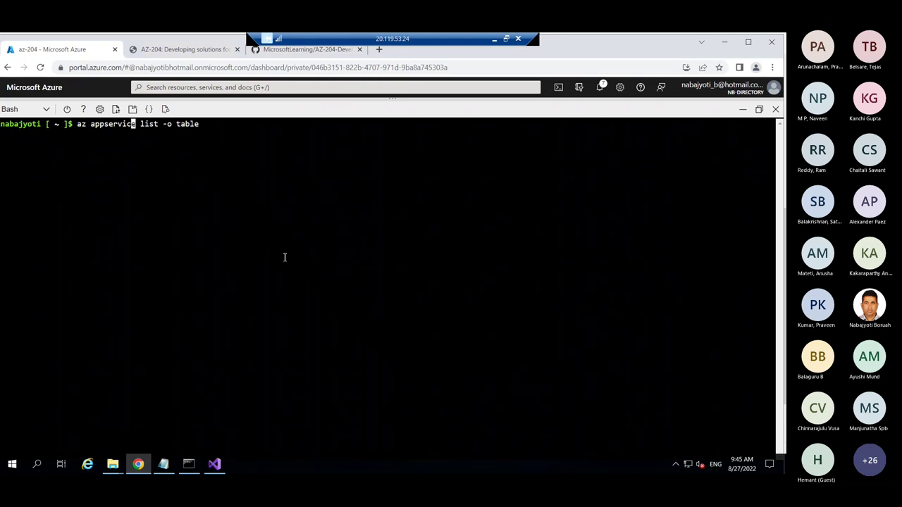
{"action": "key", "text": "BackSpace"}
{"action": "key", "text": "BackSpace"}
{"action": "key", "text": "BackSpace"}
{"action": "key", "text": "BackSpace"}
{"action": "key", "text": "BackSpace"}
{"action": "key", "text": "BackSpace"}
{"action": "key", "text": "BackSpace"}
{"action": "key", "text": "BackSpace"}
{"action": "key", "text": "BackSpace"}
{"action": "key", "text": "BackSpace"}
{"action": "key", "text": "BackSpace"}
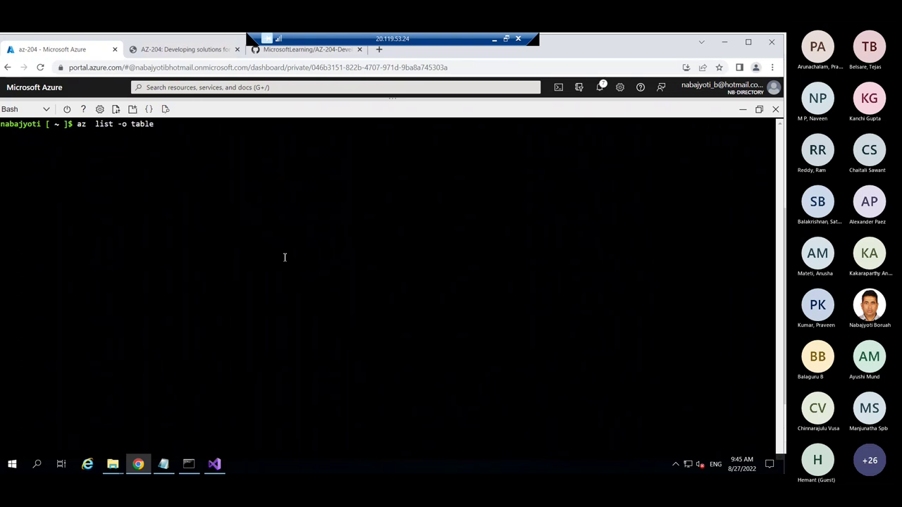
{"action": "type", "text": "webapp"}
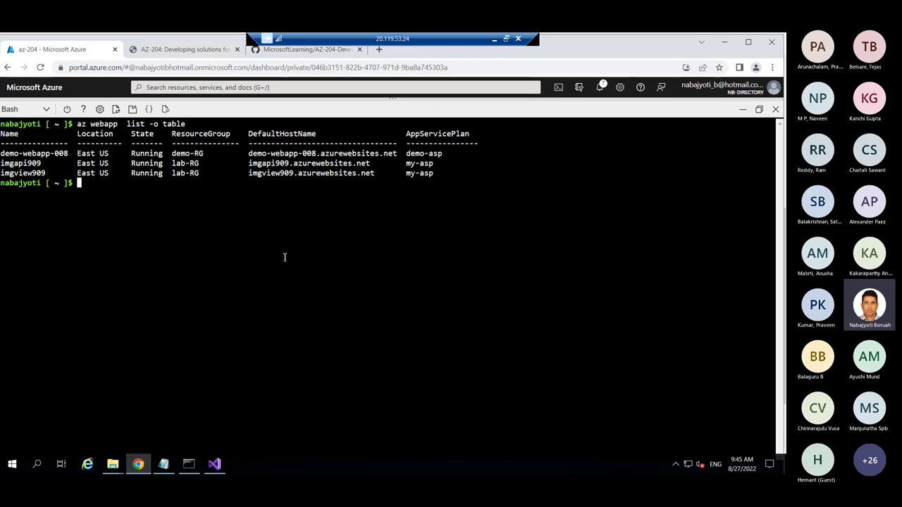
- Examine the App Service plan and resource group of the imgapi909 and imgview909 web apps in the output
{"action": "left_click_drag", "start_coordinate": [434, 173], "coordinate": [397, 172]}
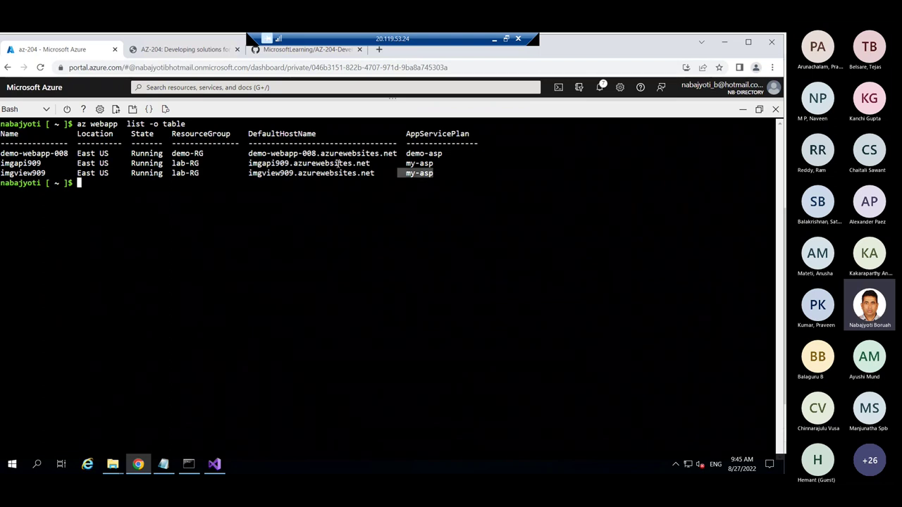
{"action": "left_click_drag", "start_coordinate": [339, 163], "coordinate": [2, 166]}
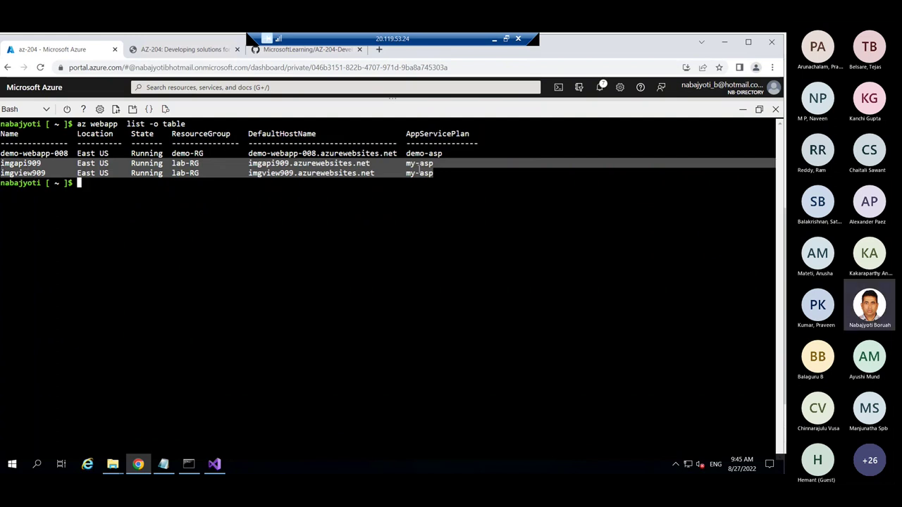
{"action": "left_click_drag", "start_coordinate": [409, 134], "coordinate": [474, 134]}
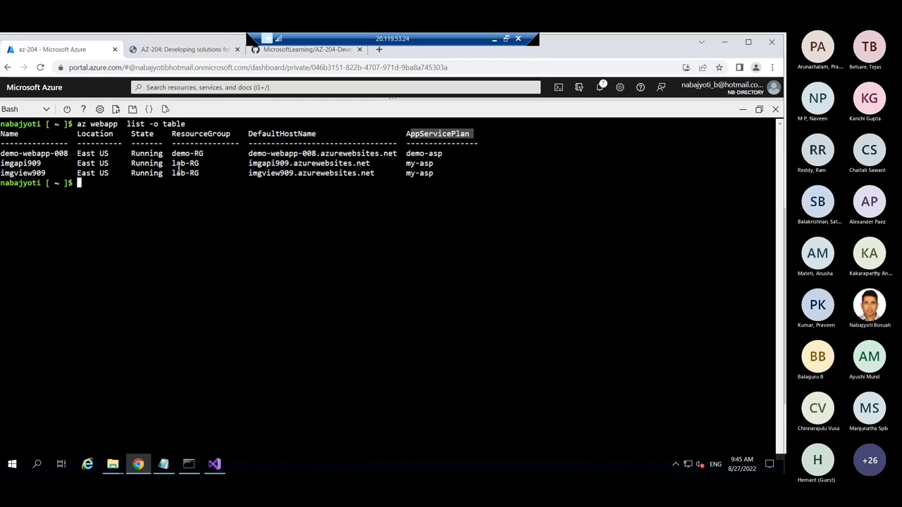
{"action": "left_click_drag", "start_coordinate": [172, 163], "coordinate": [197, 174]}
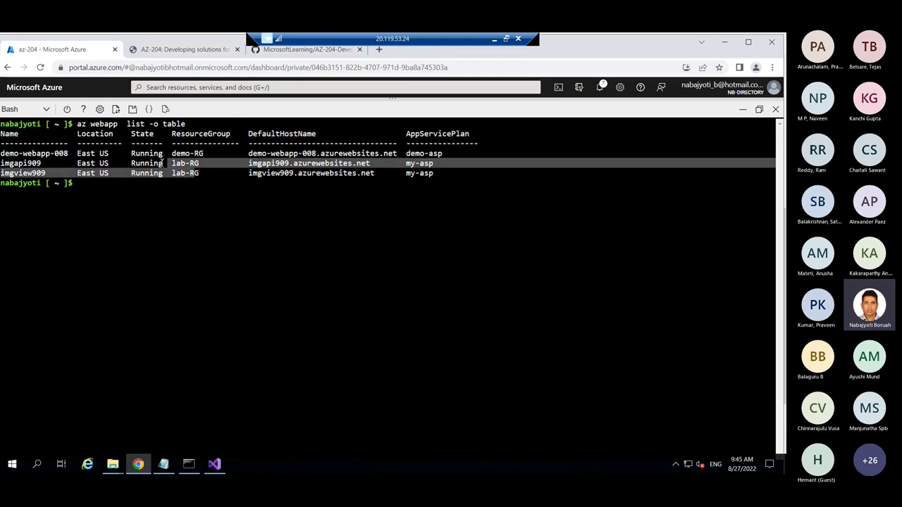
{"action": "left_click_drag", "start_coordinate": [1, 163], "coordinate": [256, 178]}
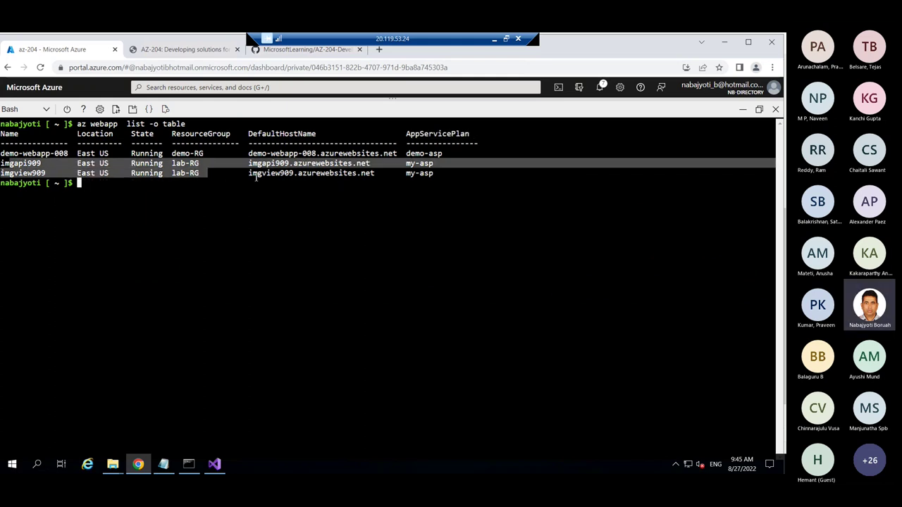
{"action": "left_click", "coordinate": [258, 278]}
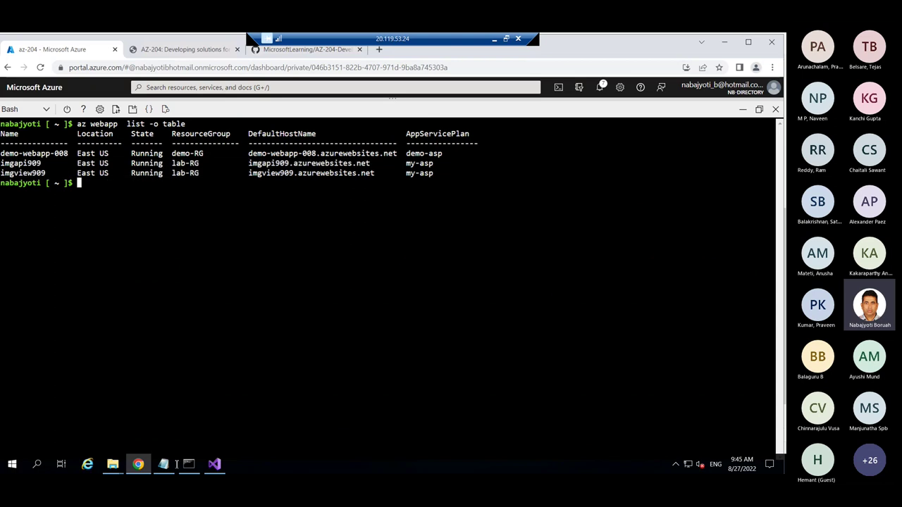
- Review the architecture diagram in the AZ-204 lab 01 instructions
{"action": "left_click", "coordinate": [185, 49]}
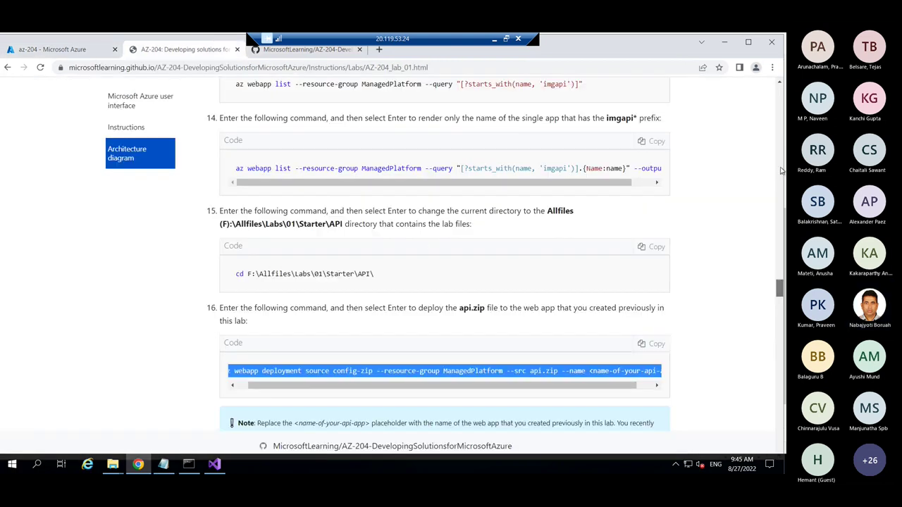
{"action": "left_click_drag", "start_coordinate": [781, 171], "coordinate": [781, 110]}
{"action": "scroll", "coordinate": [521, 270], "scroll_direction": "down", "scroll_amount": 2}
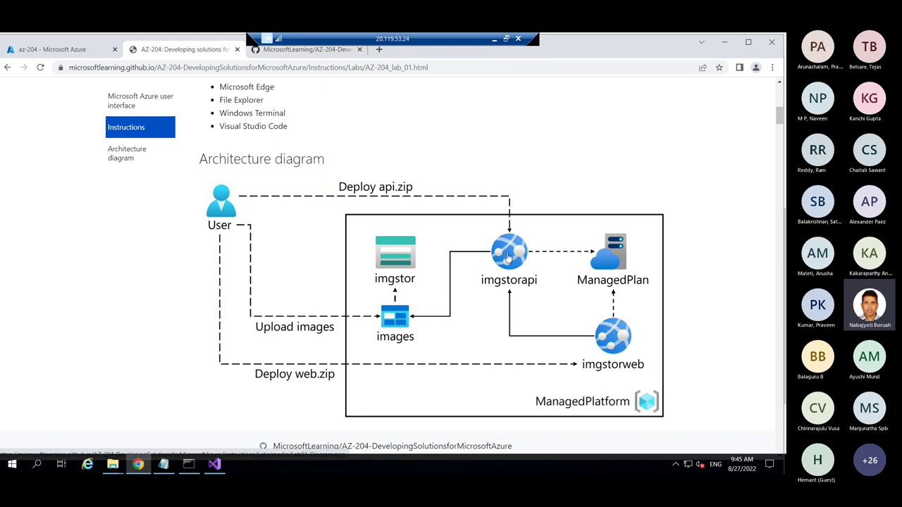
- Return to the Azure portal and minimize Cloud Shell to reach the az-204 dashboard
{"action": "left_click", "coordinate": [57, 50]}
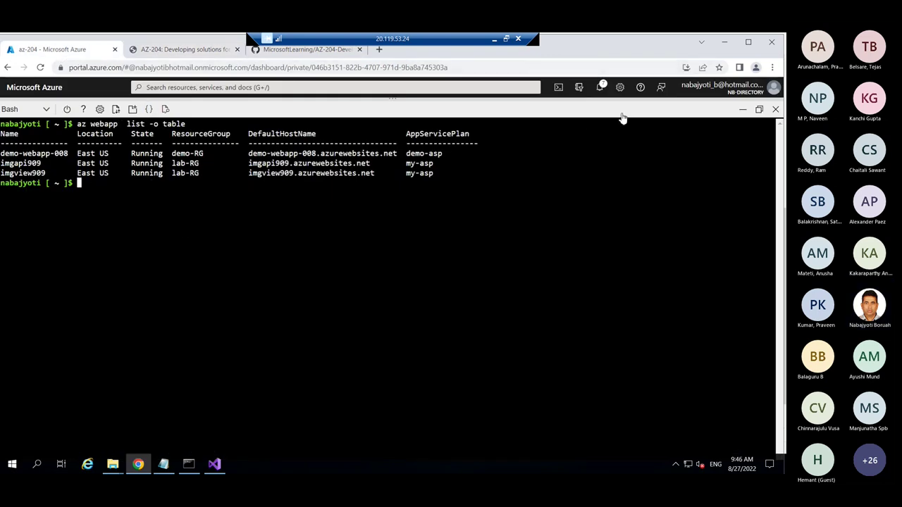
{"action": "left_click", "coordinate": [742, 109]}
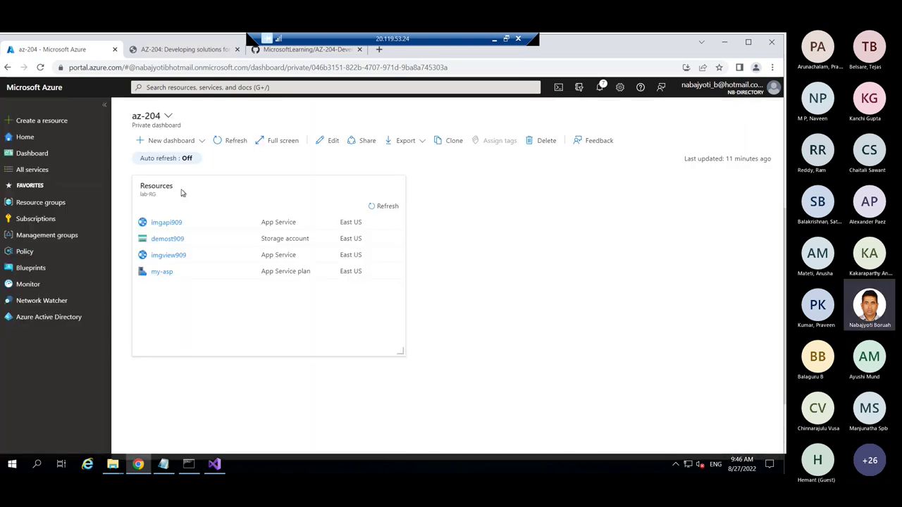
{"action": "left_click", "coordinate": [169, 224]}
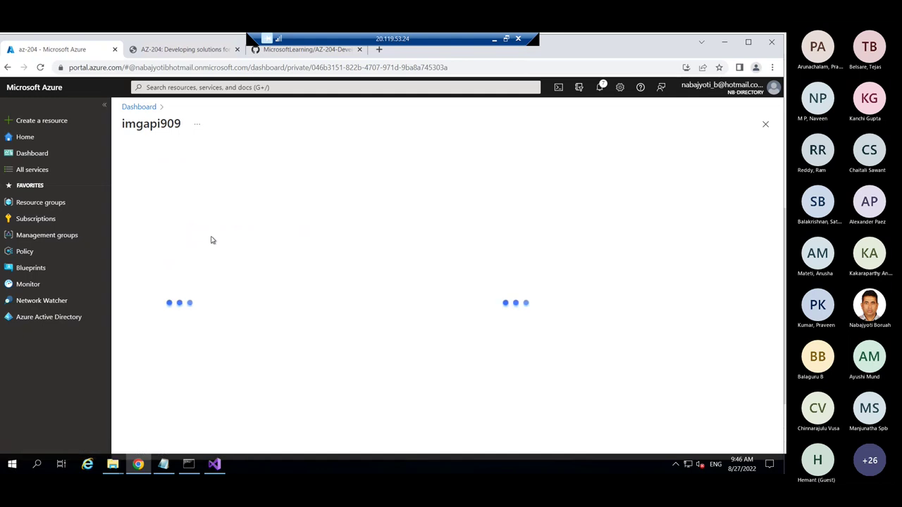
{"action": "left_click", "coordinate": [766, 125]}
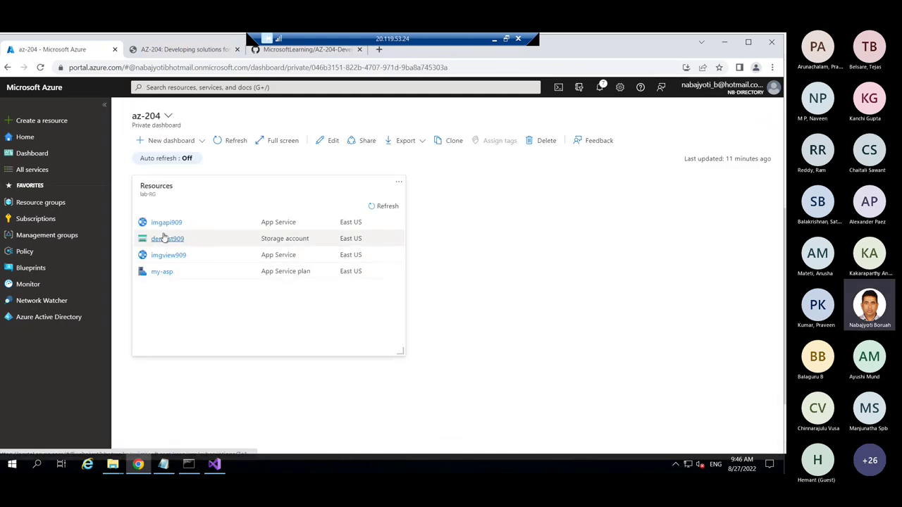
{"action": "left_click", "coordinate": [169, 240]}
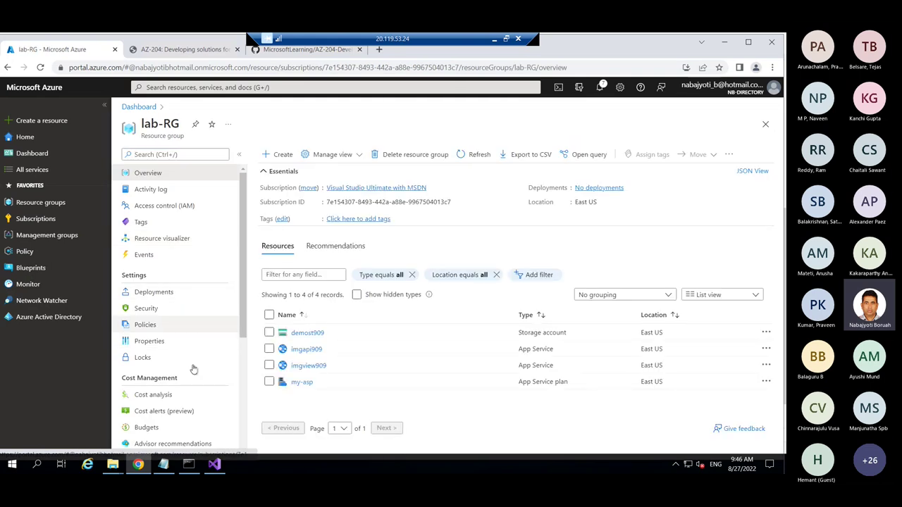
{"action": "scroll", "coordinate": [244, 318], "scroll_direction": "down", "scroll_amount": 2}
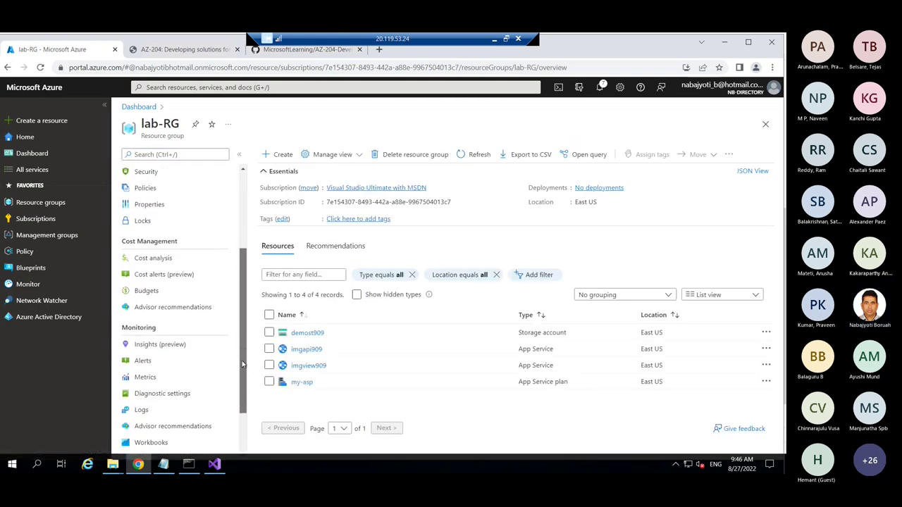
{"action": "left_click_drag", "start_coordinate": [242, 364], "coordinate": [246, 239]}
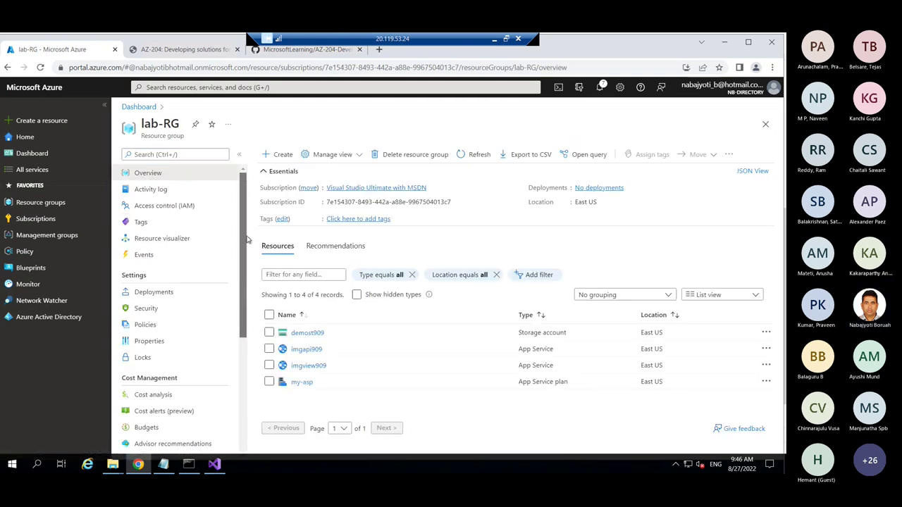
{"action": "left_click", "coordinate": [766, 124]}
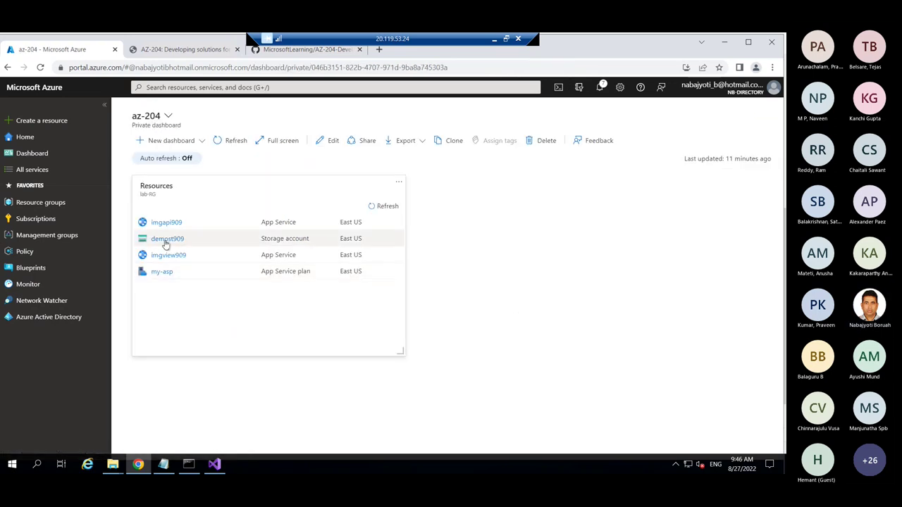
- Open the access keys of the demost909 storage account and reveal the connection string for key1
{"action": "left_click", "coordinate": [163, 240]}
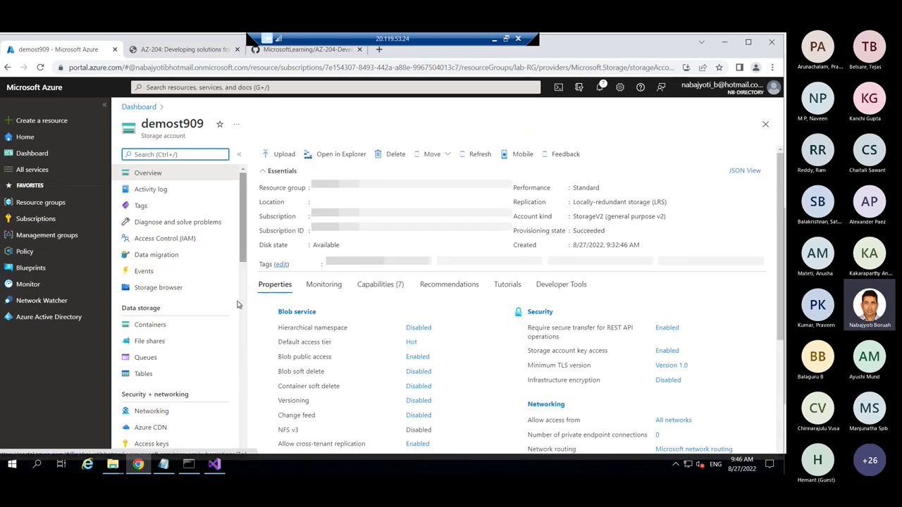
{"action": "scroll", "coordinate": [158, 422], "scroll_direction": "down", "scroll_amount": 3}
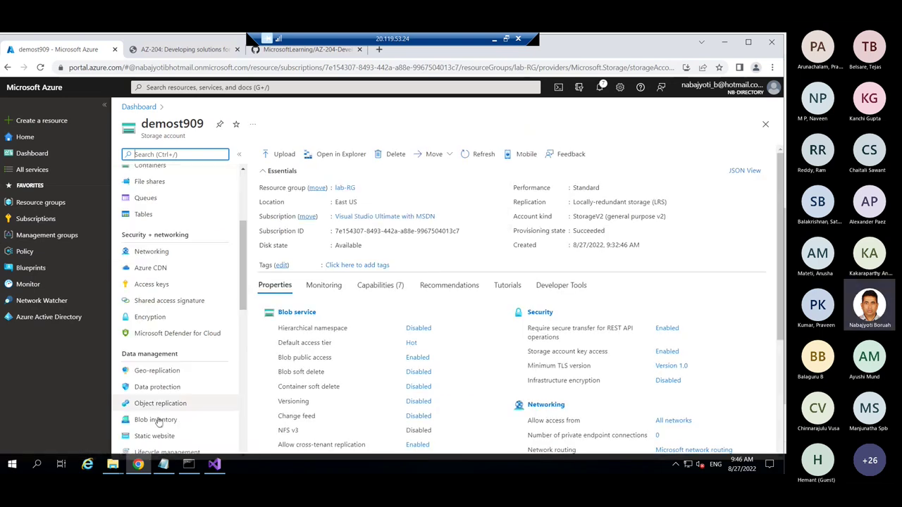
{"action": "left_click", "coordinate": [151, 284]}
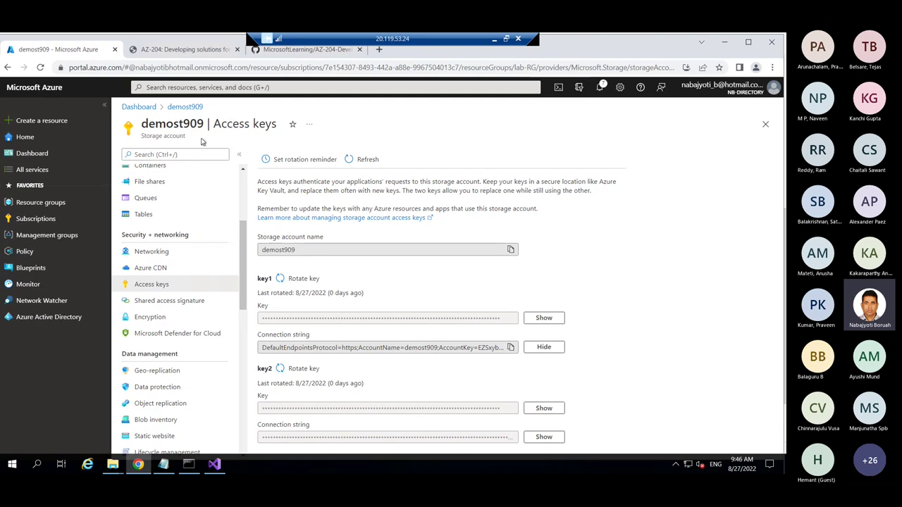
- Copy the key1 connection string of the demost909 storage account and open the configuration of the imgapi909 web app
{"action": "left_click", "coordinate": [511, 348]}
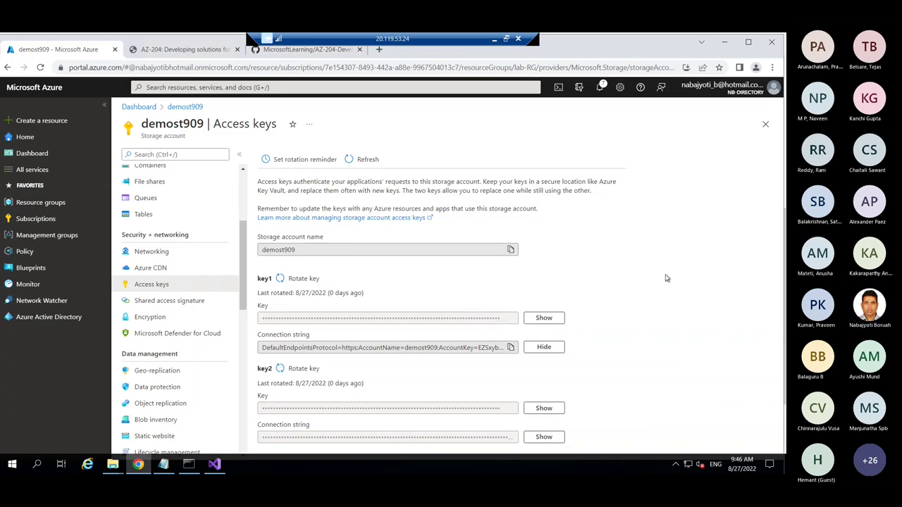
{"action": "left_click", "coordinate": [765, 127]}
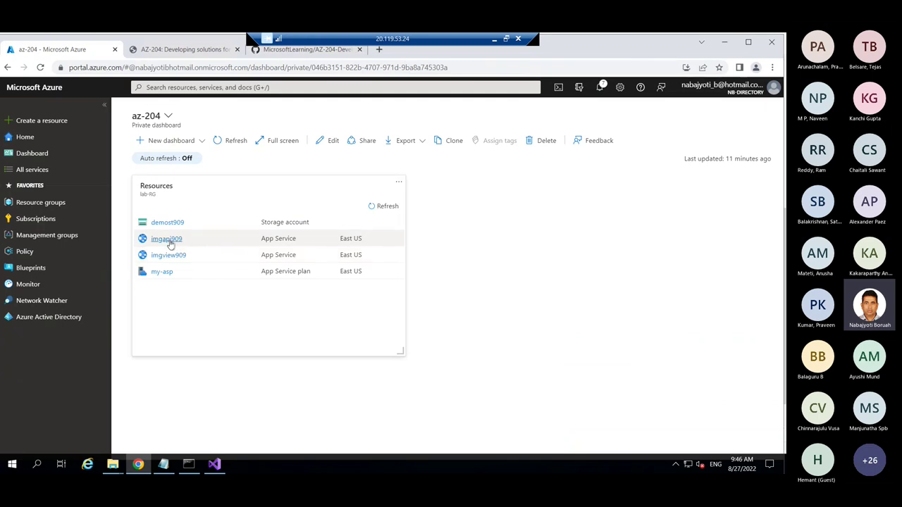
{"action": "left_click", "coordinate": [169, 239]}
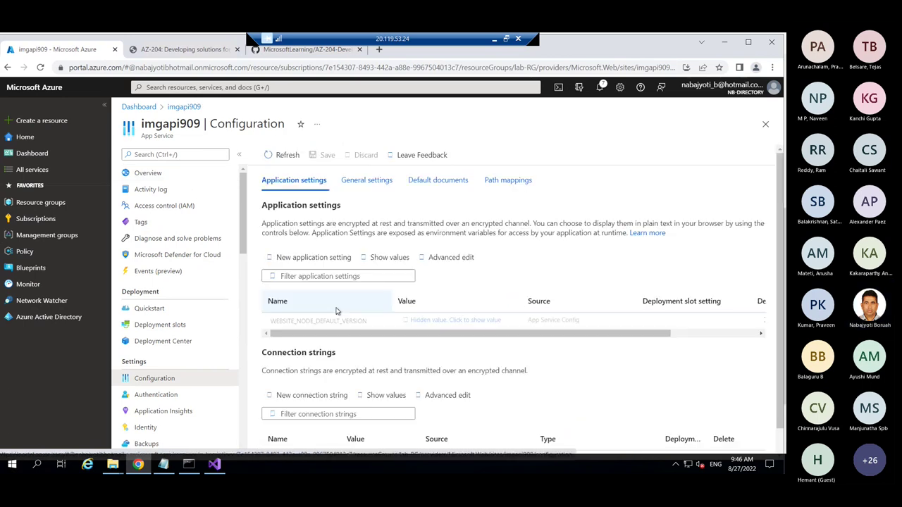
- Start a new application setting for imgapi909 and paste the storage account's connection string as its value
{"action": "left_click", "coordinate": [314, 258]}
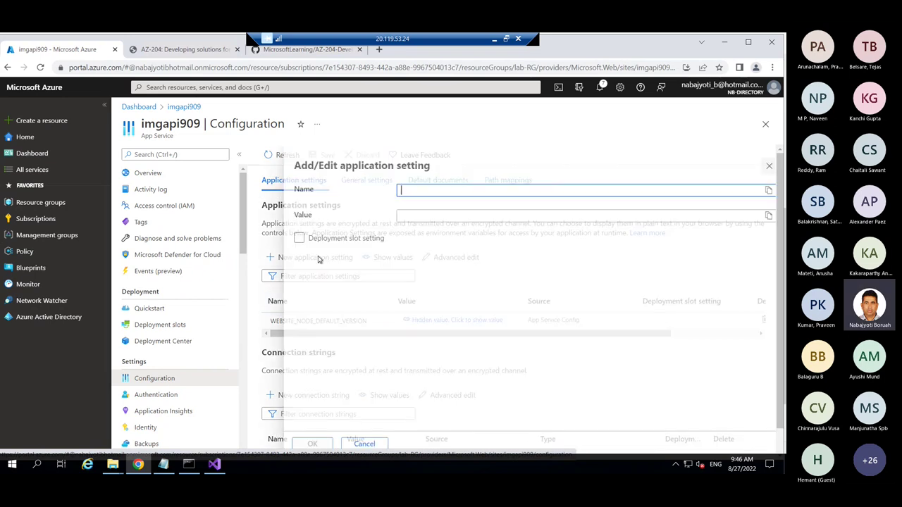
{"action": "left_click", "coordinate": [393, 219]}
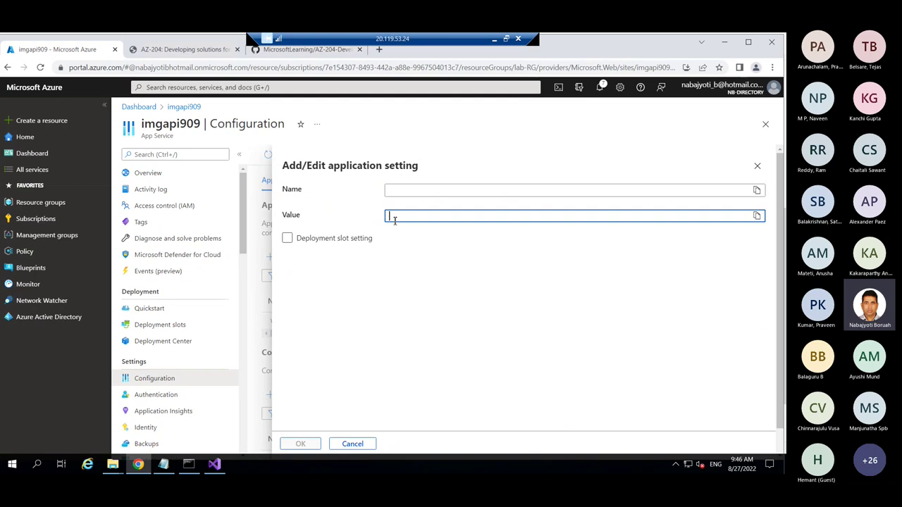
{"action": "key", "text": "ctrl+v"}
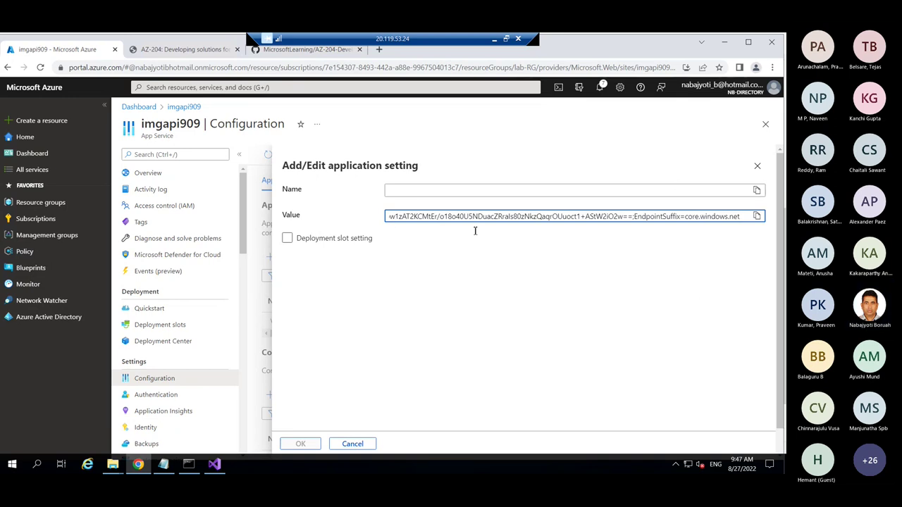
{"action": "left_click", "coordinate": [408, 192]}
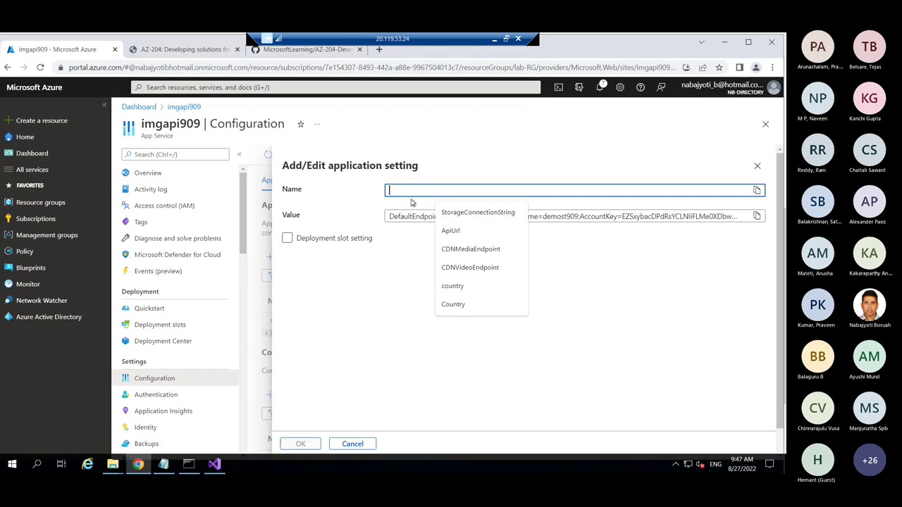
{"action": "left_click", "coordinate": [392, 273]}
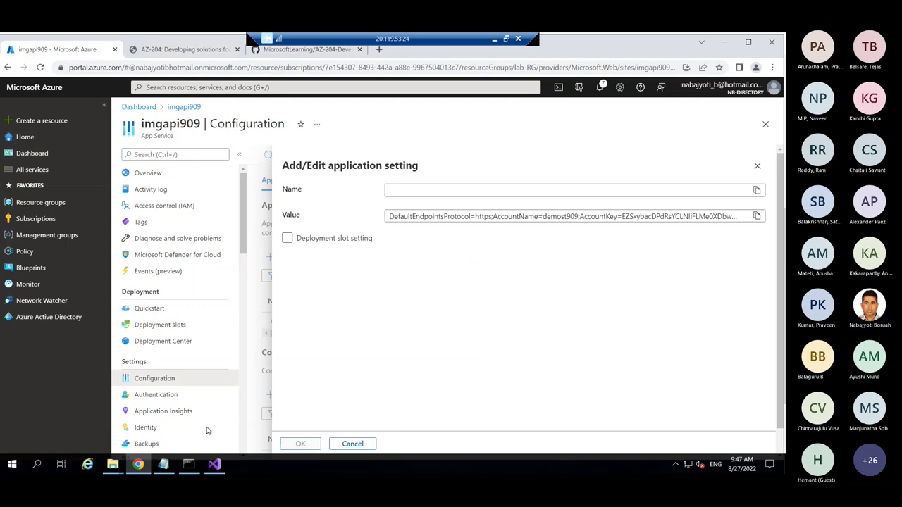
- Switch to Visual Studio and copy the StorageConnectionString key name from the Api project's appsettings.json
{"action": "left_click", "coordinate": [213, 466]}
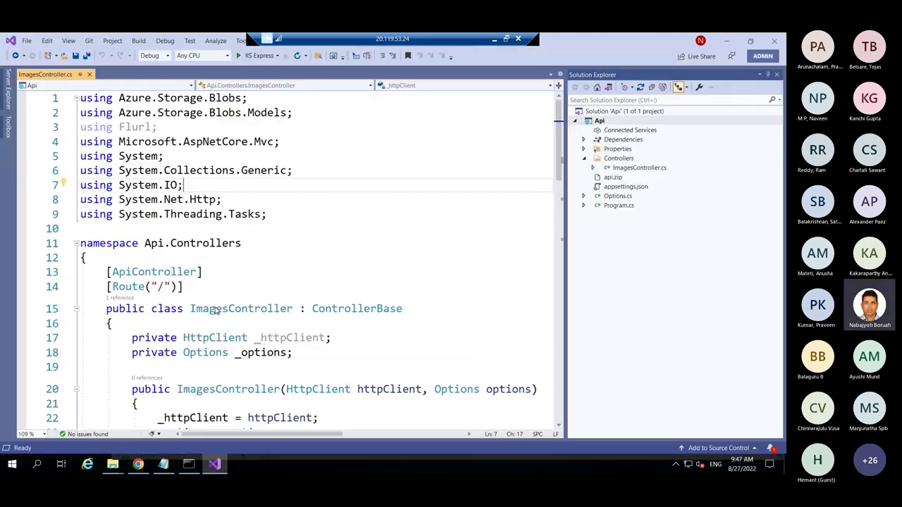
{"action": "left_click", "coordinate": [625, 187]}
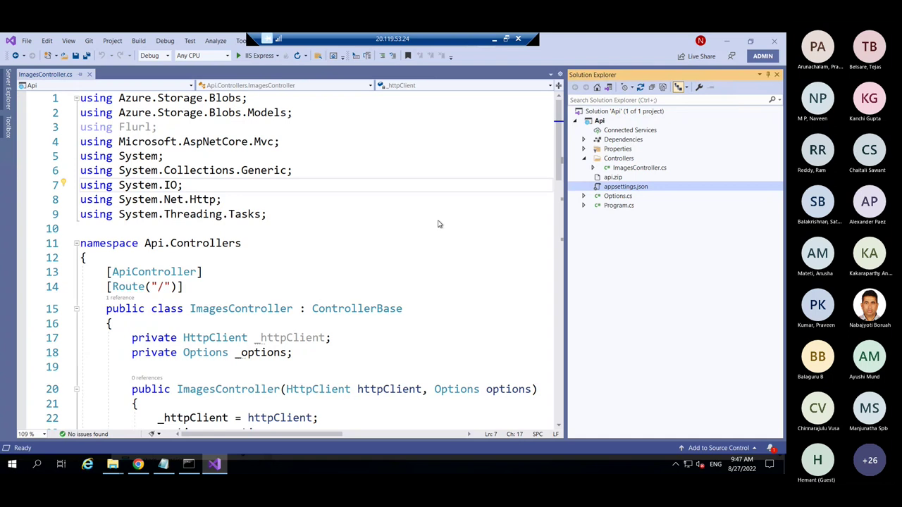
{"action": "key", "text": "Return"}
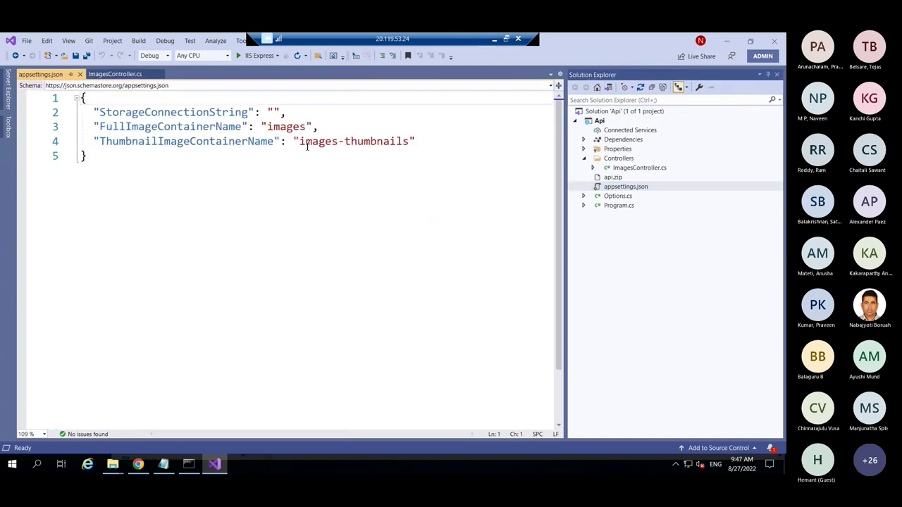
{"action": "double_click", "coordinate": [202, 113]}
{"action": "key", "text": "ctrl+c"}
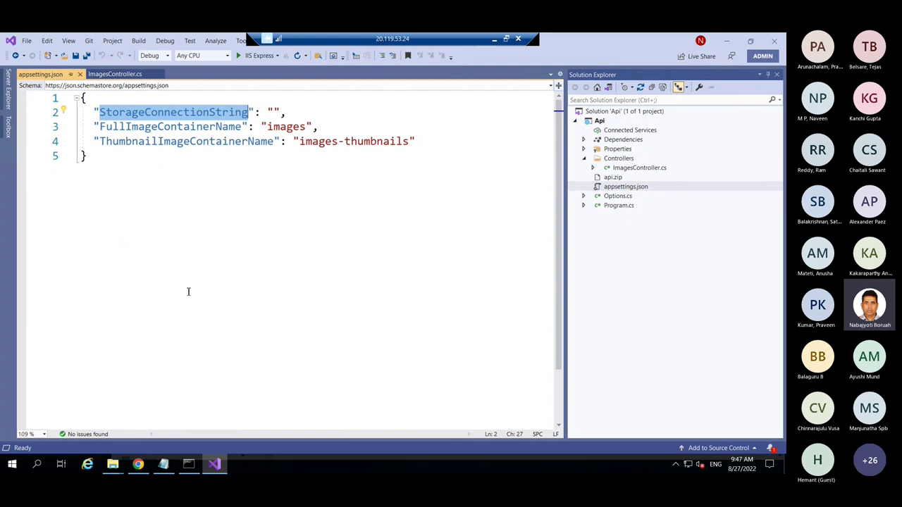
- Back in the Azure portal, name the application setting StorageConnectionString, add it and save the imgapi909 configuration
{"action": "left_click", "coordinate": [138, 463]}
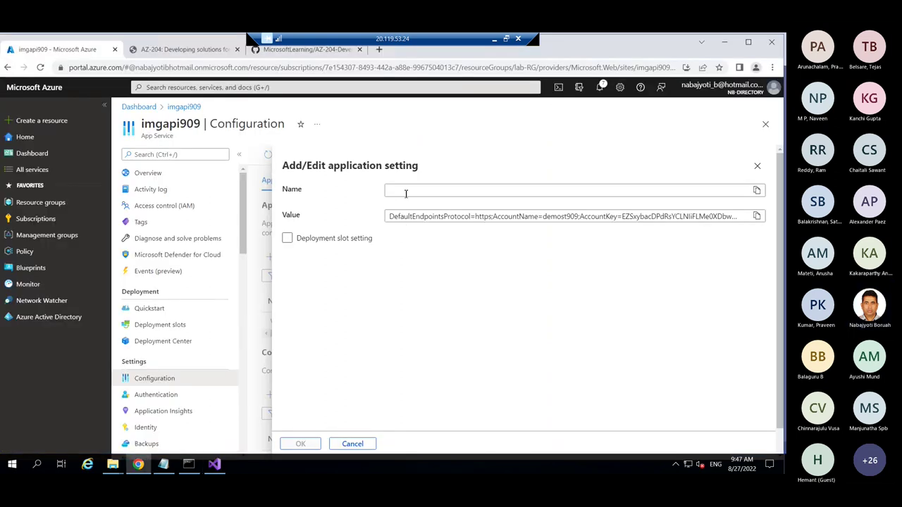
{"action": "left_click", "coordinate": [405, 193]}
{"action": "key", "text": "ctrl+v"}
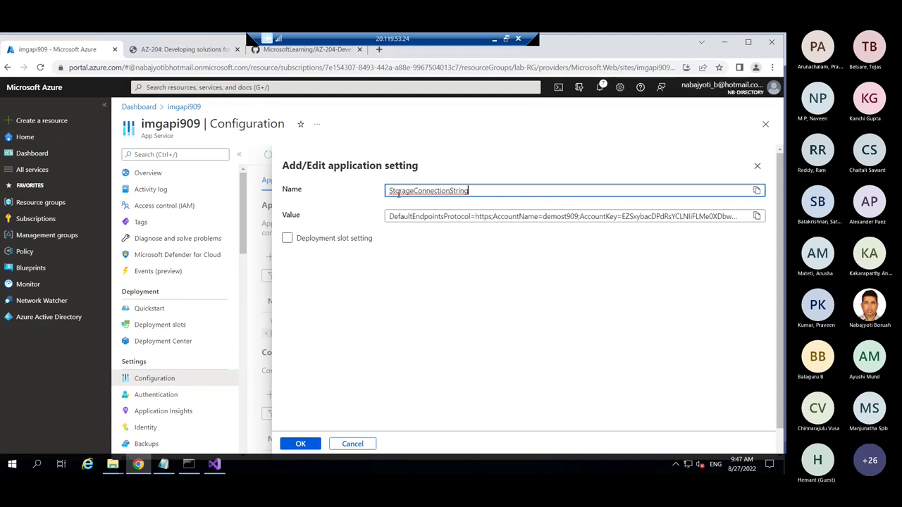
{"action": "left_click", "coordinate": [438, 291]}
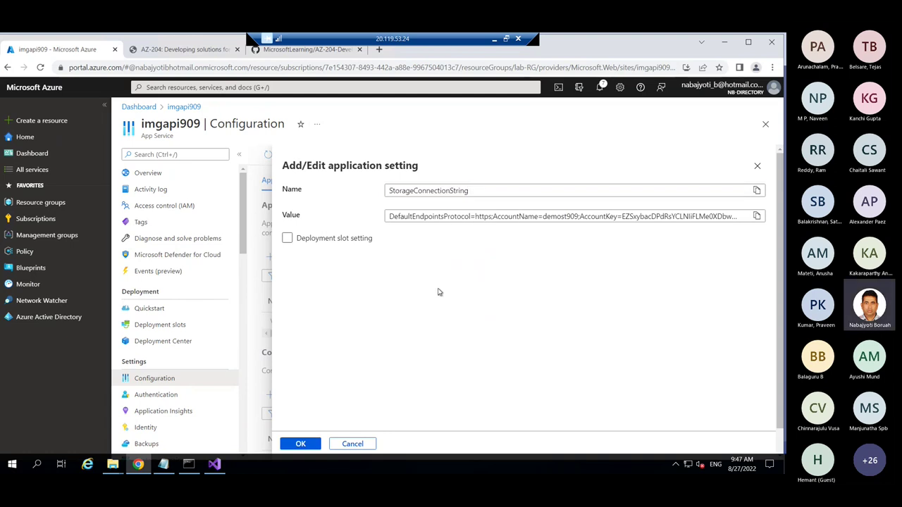
{"action": "left_click", "coordinate": [303, 444]}
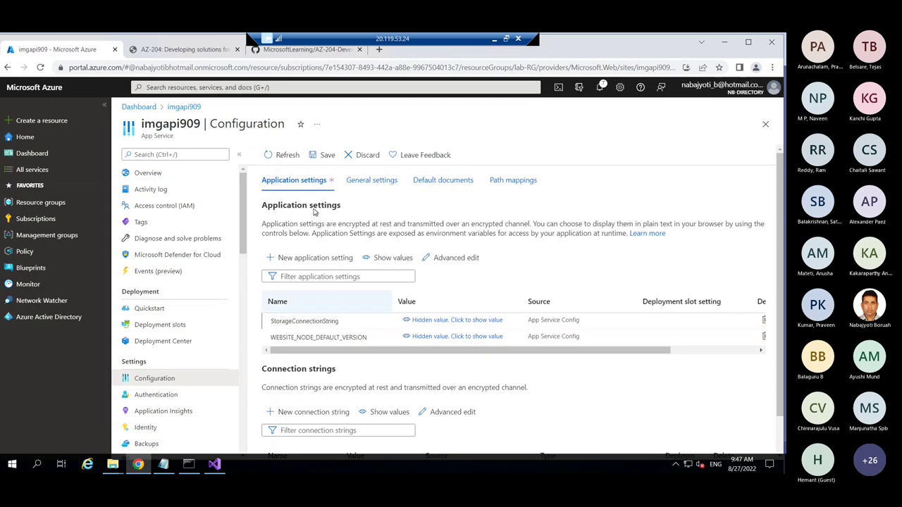
{"action": "left_click", "coordinate": [326, 156]}
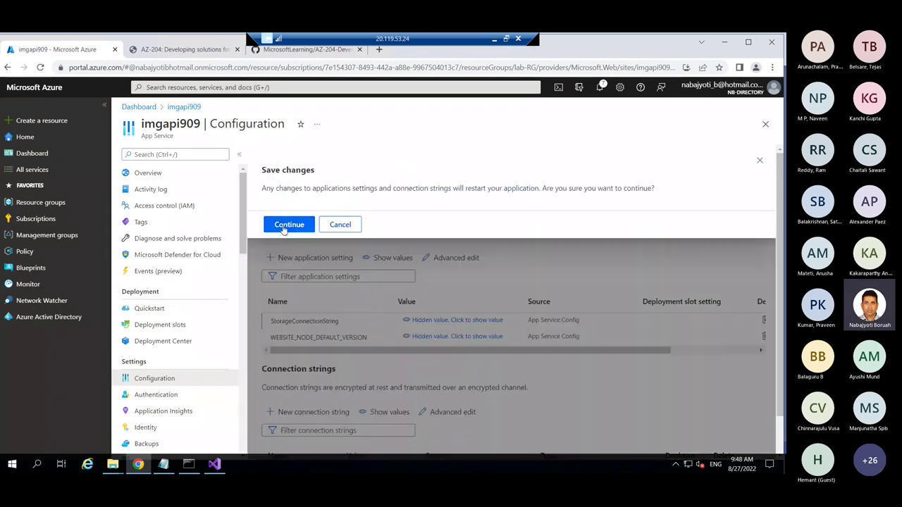
- In Visual Studio, close Solution Explorer and examine how GetCloudBlobContainer in ImagesController.cs uses the StorageConnectionString option
{"action": "left_click", "coordinate": [214, 464]}
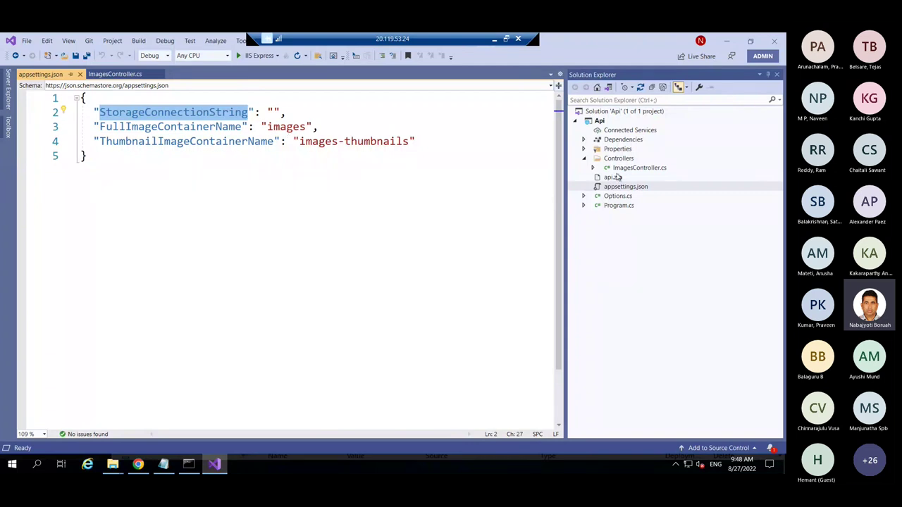
{"action": "left_click", "coordinate": [118, 74]}
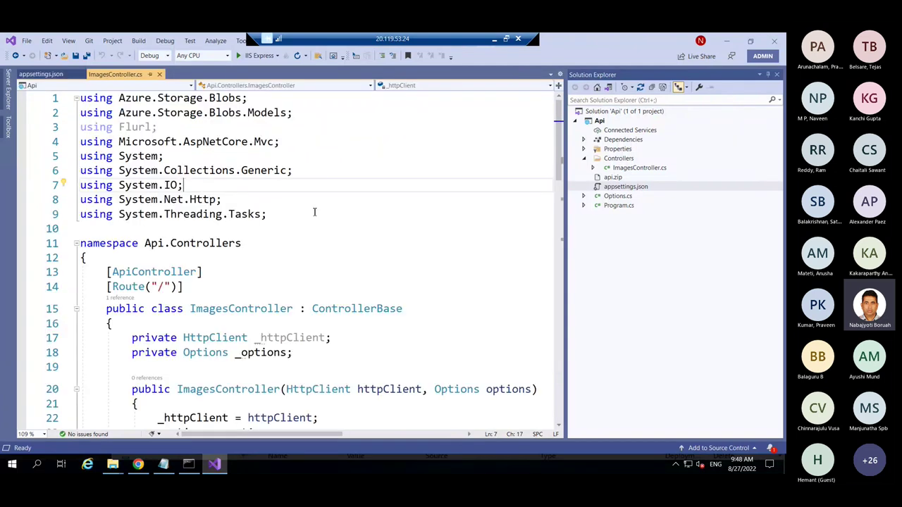
{"action": "scroll", "coordinate": [556, 167], "scroll_direction": "down", "scroll_amount": 5}
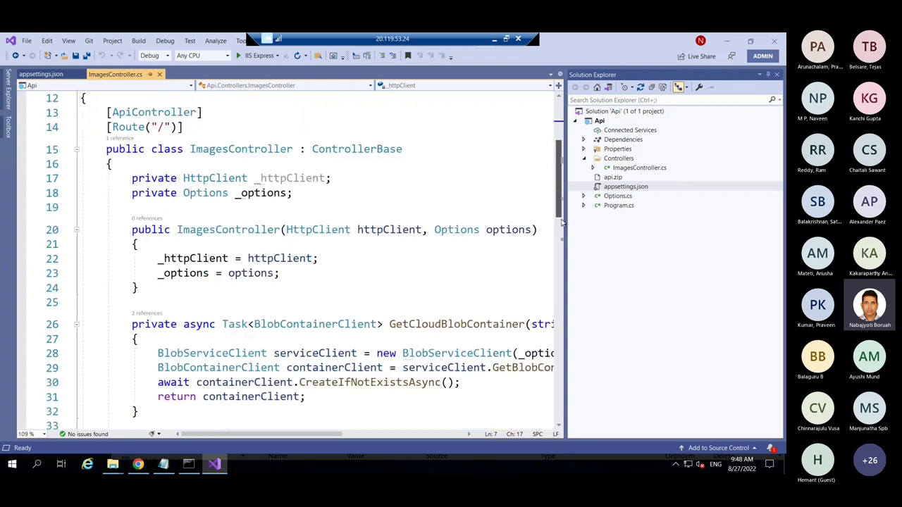
{"action": "left_click", "coordinate": [777, 75]}
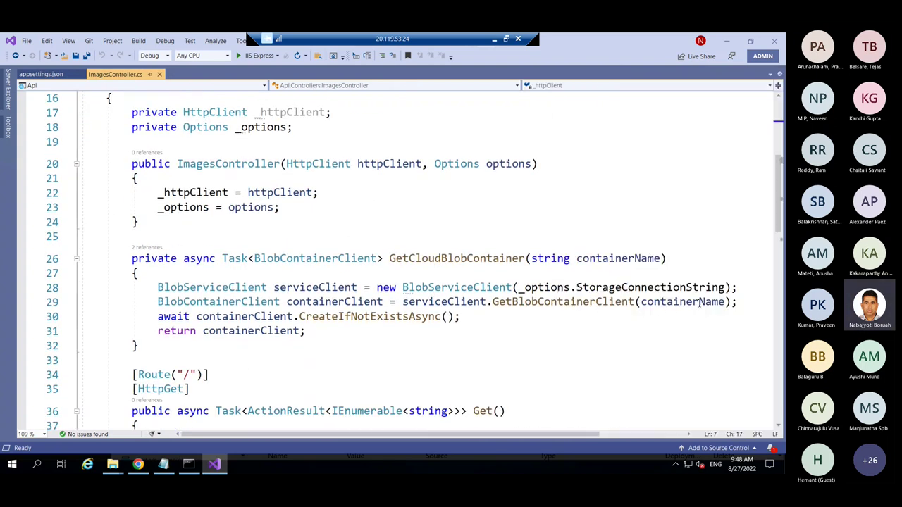
{"action": "left_click", "coordinate": [726, 289]}
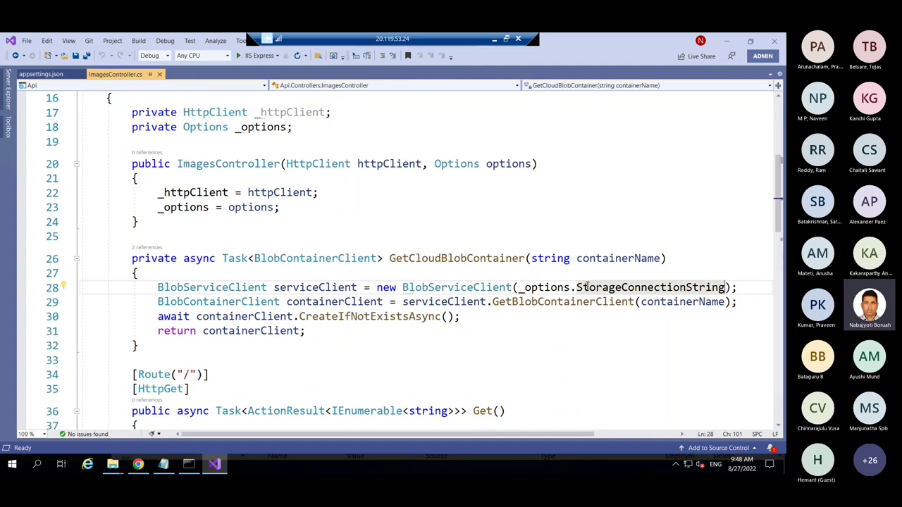
{"action": "left_click", "coordinate": [556, 289]}
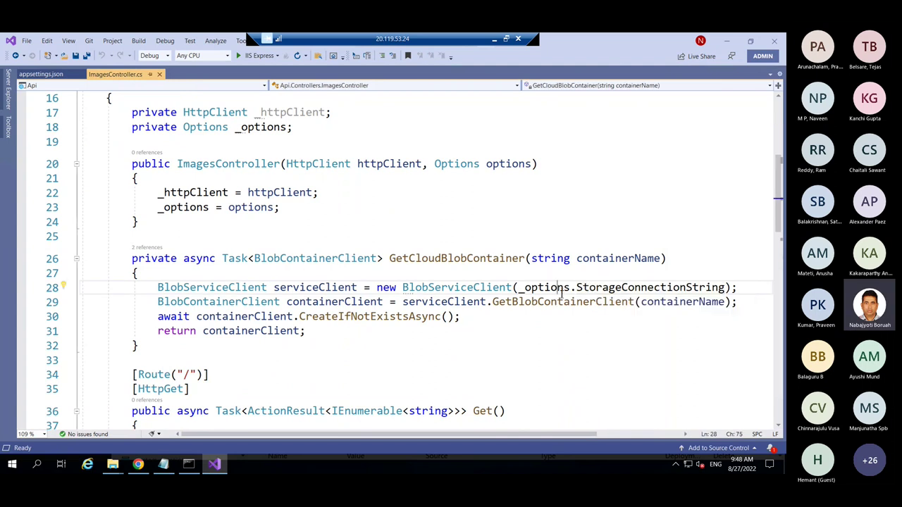
{"action": "double_click", "coordinate": [552, 289]}
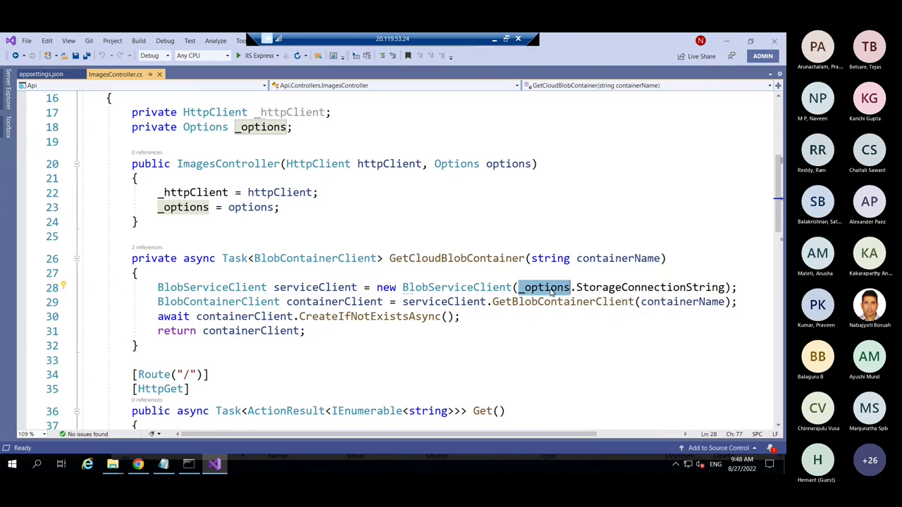
- Review the HttpGet and HttpPost methods of ImagesController.cs that list and upload blob images
{"action": "scroll", "coordinate": [270, 305], "scroll_direction": "down", "scroll_amount": 3}
{"action": "scroll", "coordinate": [270, 304], "scroll_direction": "down", "scroll_amount": 8}
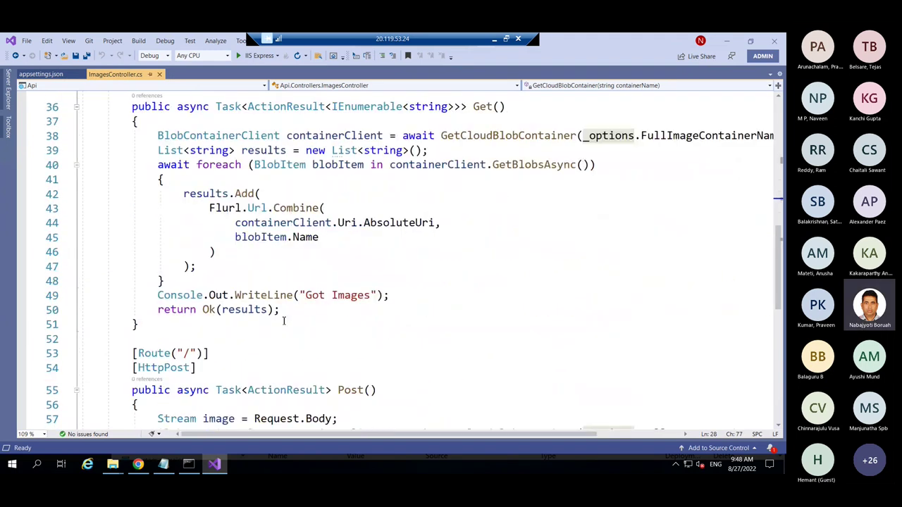
{"action": "scroll", "coordinate": [285, 283], "scroll_direction": "up", "scroll_amount": 7}
{"action": "scroll", "coordinate": [285, 283], "scroll_direction": "up", "scroll_amount": 5}
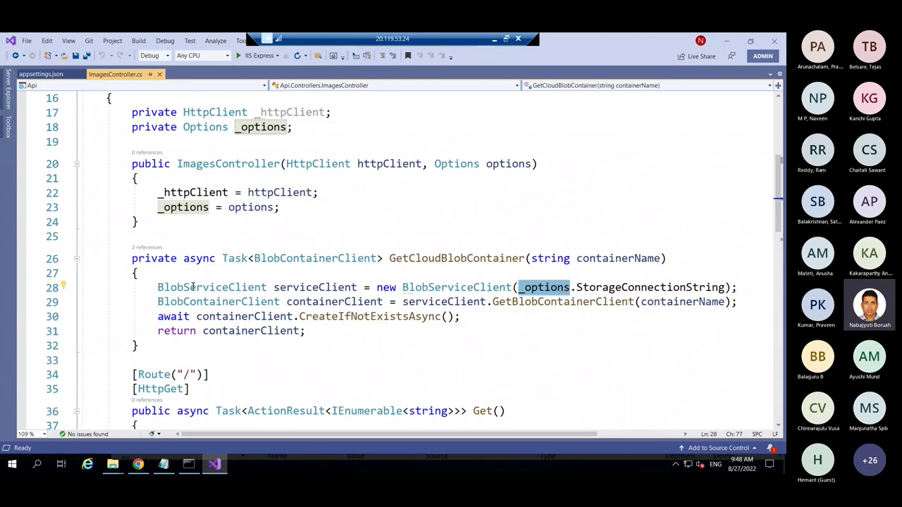
{"action": "scroll", "coordinate": [231, 323], "scroll_direction": "down", "scroll_amount": 2}
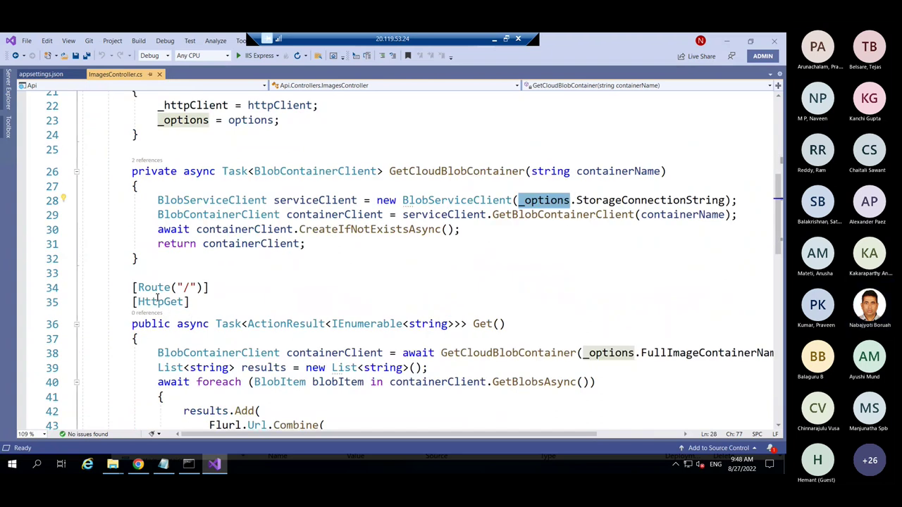
{"action": "mouse_move", "coordinate": [78, 288]}
{"action": "left_mouse_down"}
{"action": "mouse_move", "coordinate": [222, 324]}
{"action": "mouse_move", "coordinate": [140, 340]}
{"action": "left_mouse_up"}
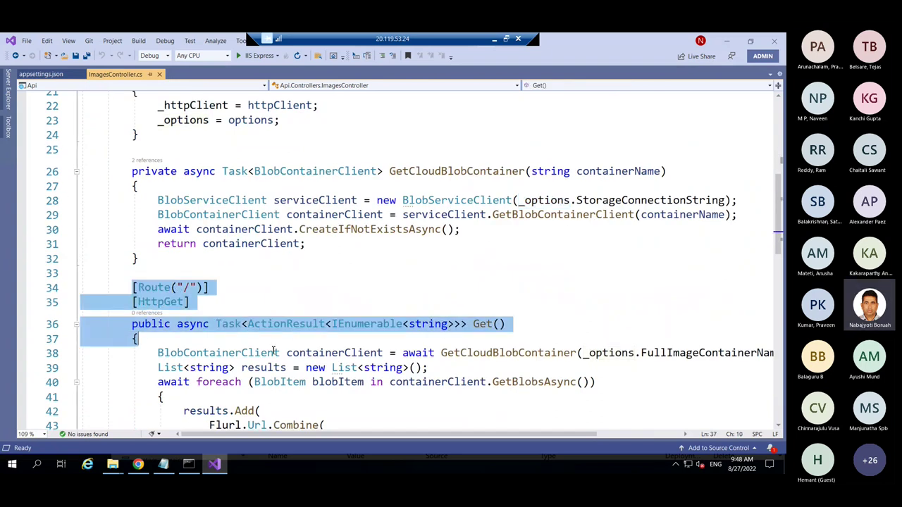
{"action": "scroll", "coordinate": [240, 332], "scroll_direction": "down", "scroll_amount": 6}
{"action": "scroll", "coordinate": [240, 331], "scroll_direction": "down", "scroll_amount": 3}
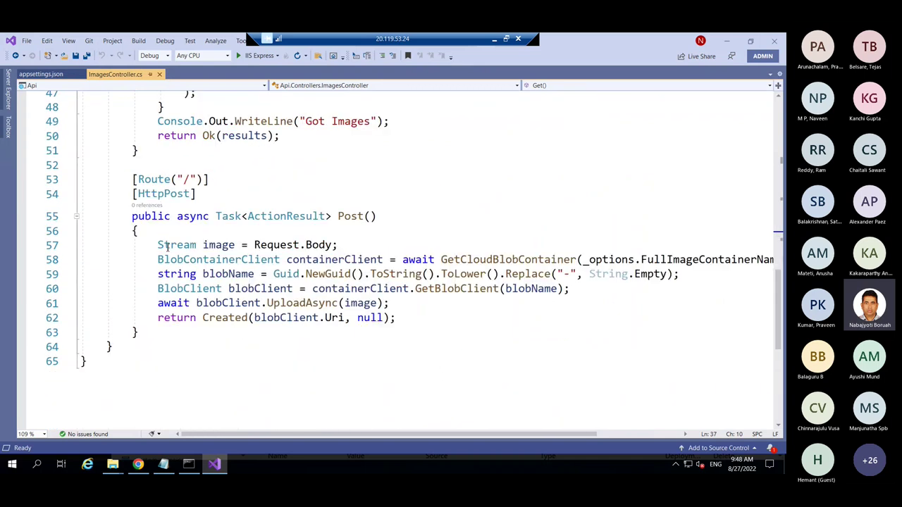
{"action": "left_click_drag", "start_coordinate": [131, 182], "coordinate": [251, 345]}
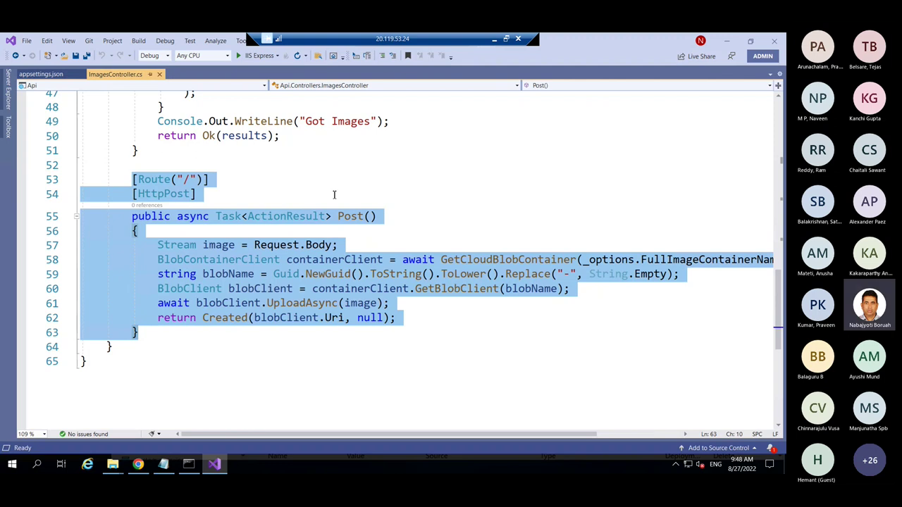
{"action": "scroll", "coordinate": [283, 187], "scroll_direction": "down", "scroll_amount": 1}
{"action": "scroll", "coordinate": [218, 181], "scroll_direction": "up", "scroll_amount": 4}
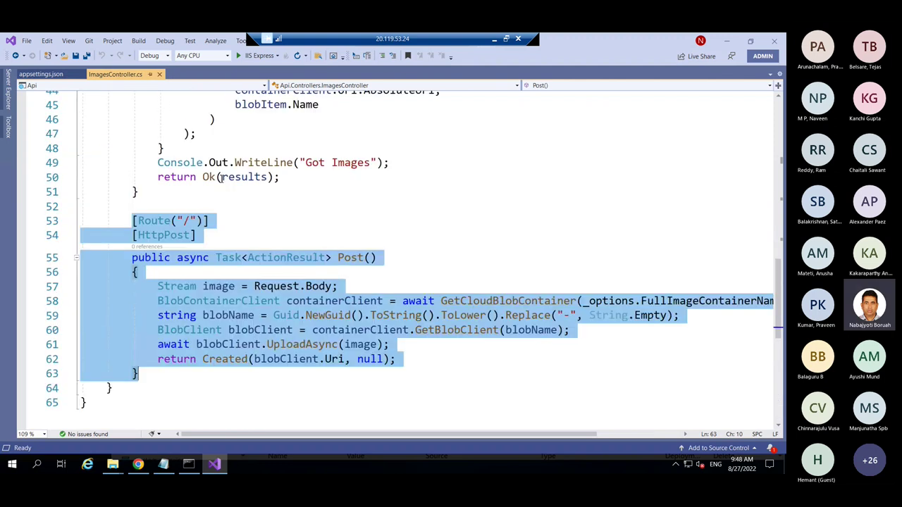
{"action": "scroll", "coordinate": [175, 178], "scroll_direction": "up", "scroll_amount": 1}
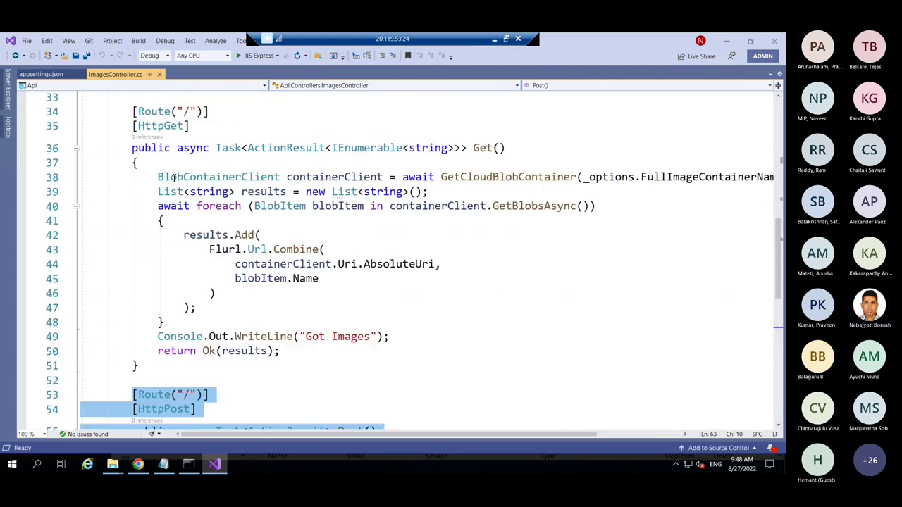
{"action": "scroll", "coordinate": [183, 207], "scroll_direction": "down", "scroll_amount": 1}
{"action": "scroll", "coordinate": [183, 207], "scroll_direction": "down", "scroll_amount": 1}
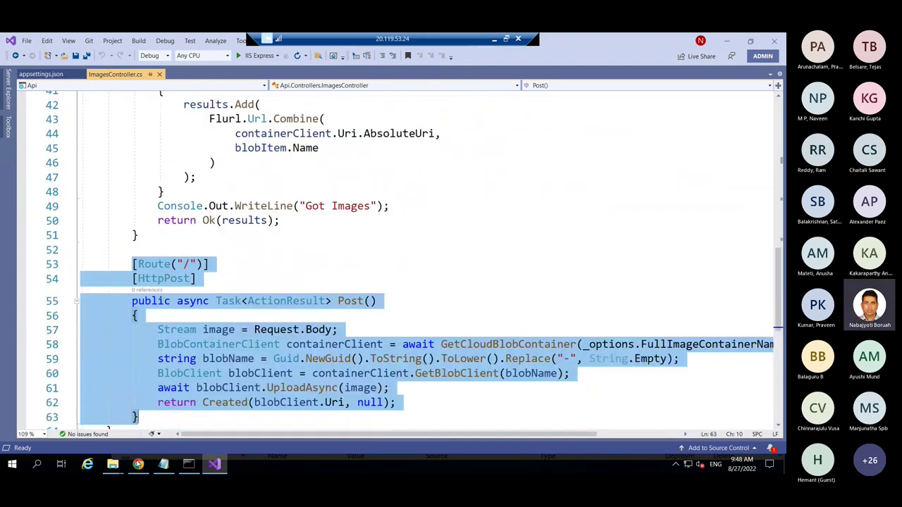
- Return to the Azure portal and open the overview of the imgapi909 web app
{"action": "left_click", "coordinate": [138, 464]}
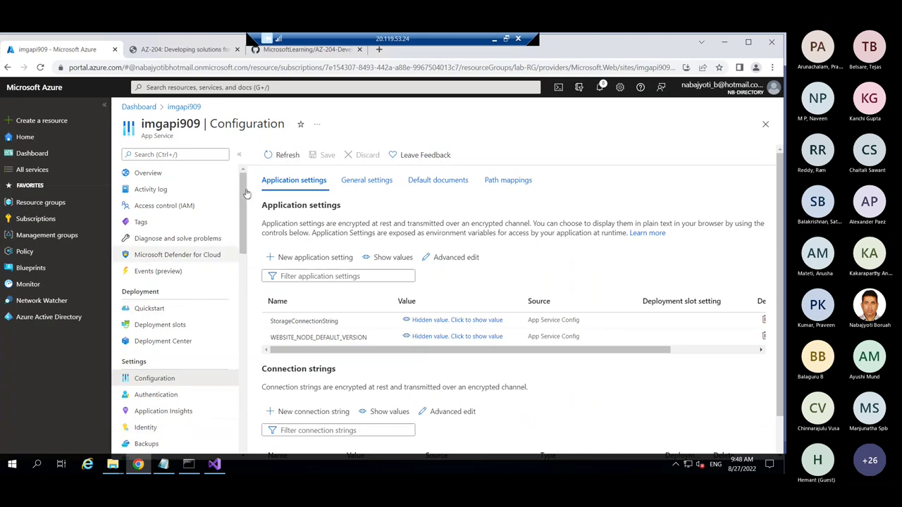
{"action": "left_click", "coordinate": [159, 173]}
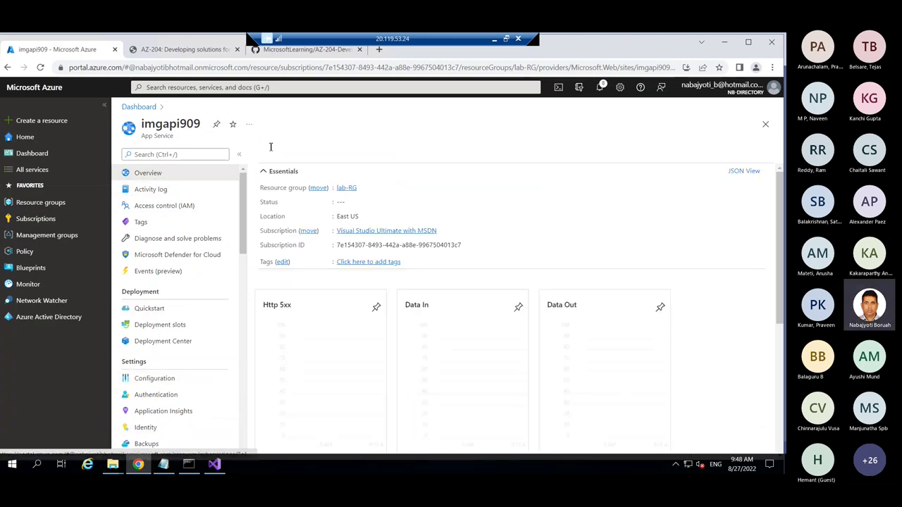
- Open the imgapi909 web app's URL to check the image list it returns, and view the lab's architecture diagram
{"action": "left_click", "coordinate": [104, 105]}
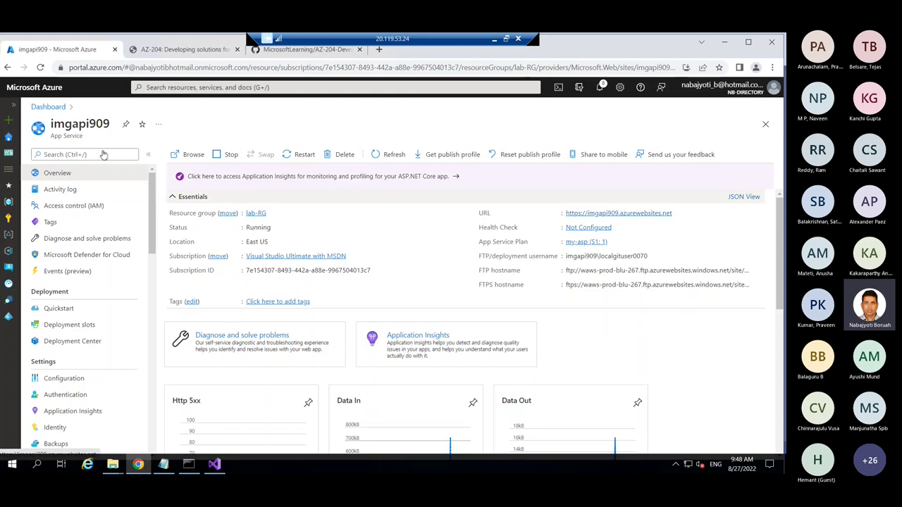
{"action": "left_click_drag", "start_coordinate": [111, 125], "coordinate": [48, 125]}
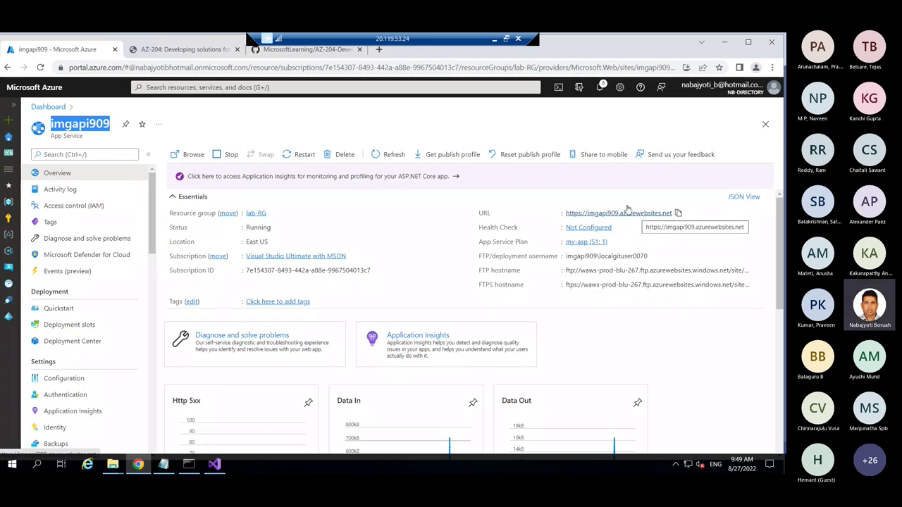
{"action": "left_click", "coordinate": [623, 214]}
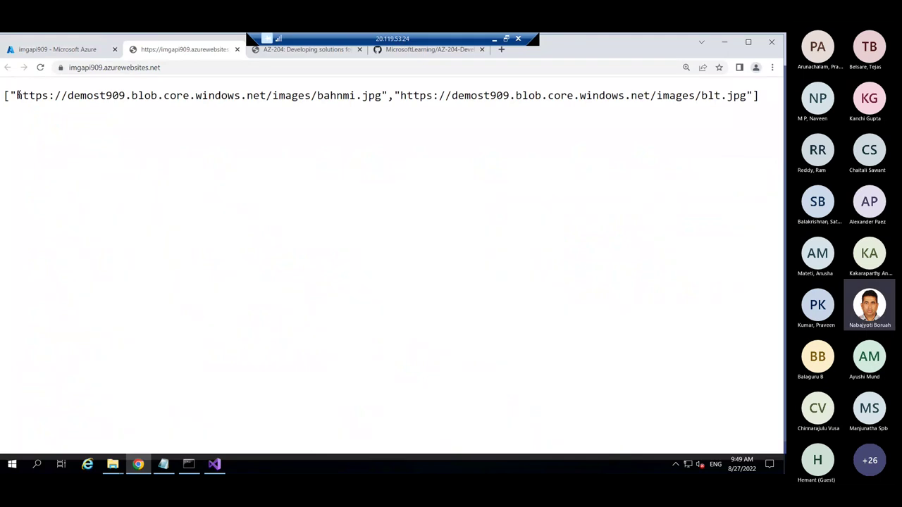
{"action": "left_click_drag", "start_coordinate": [16, 96], "coordinate": [745, 98]}
{"action": "left_click_drag", "start_coordinate": [6, 96], "coordinate": [756, 112]}
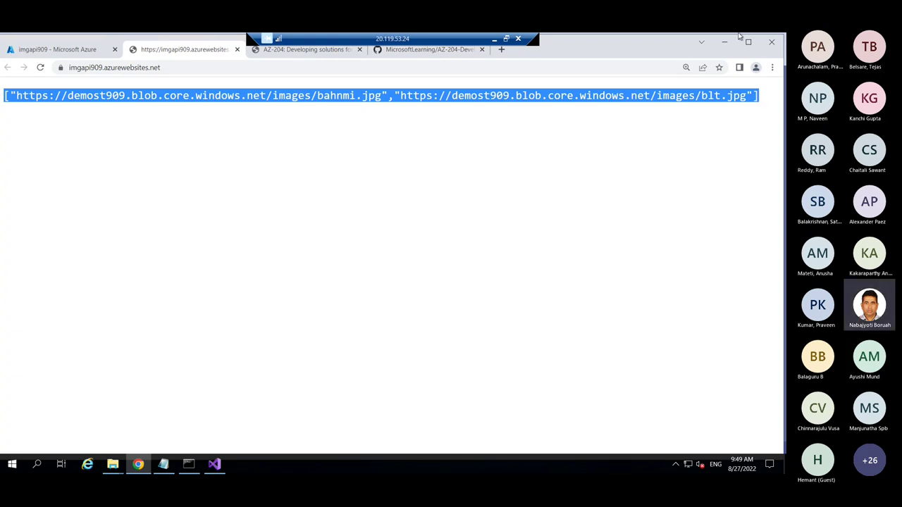
{"action": "left_click", "coordinate": [303, 50]}
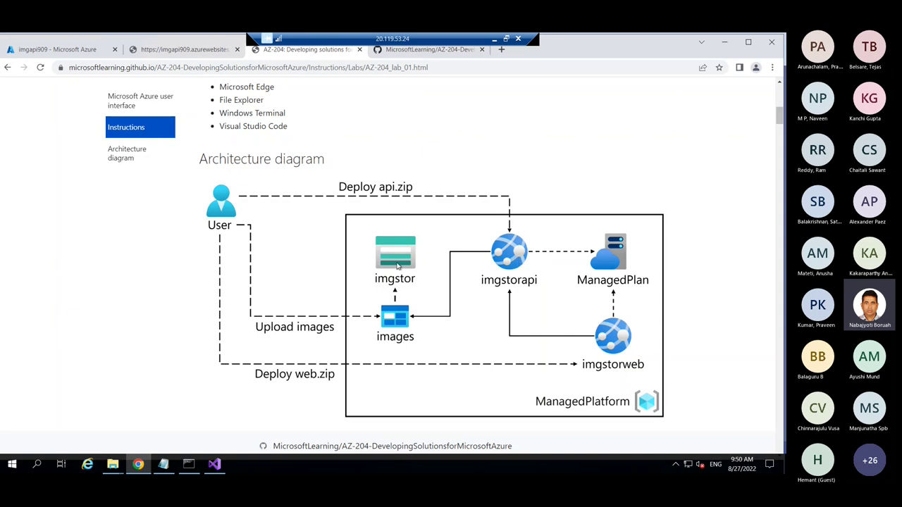
- Switch to Visual Studio and examine the constructor and the GetCloudBlobContainer method in ImagesController.cs
{"action": "left_click", "coordinate": [215, 465]}
{"action": "scroll", "coordinate": [254, 266], "scroll_direction": "down", "scroll_amount": 7}
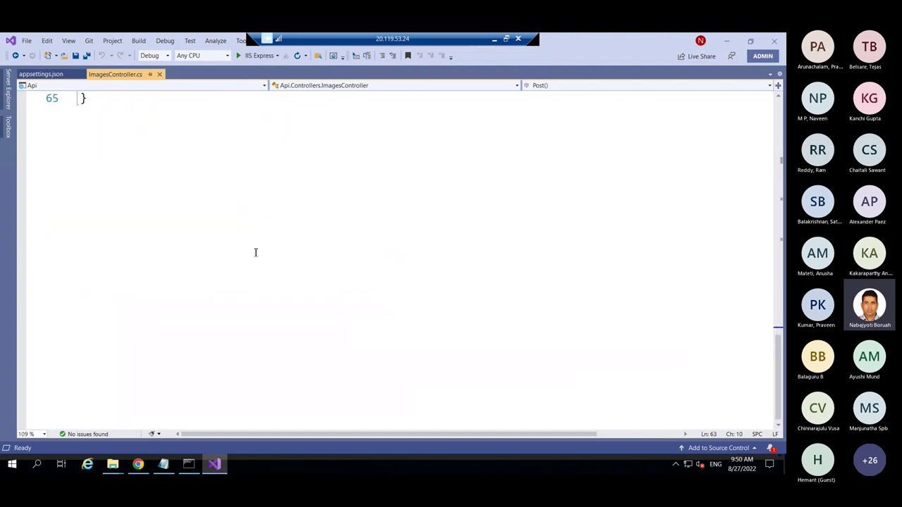
{"action": "scroll", "coordinate": [246, 238], "scroll_direction": "up", "scroll_amount": 6}
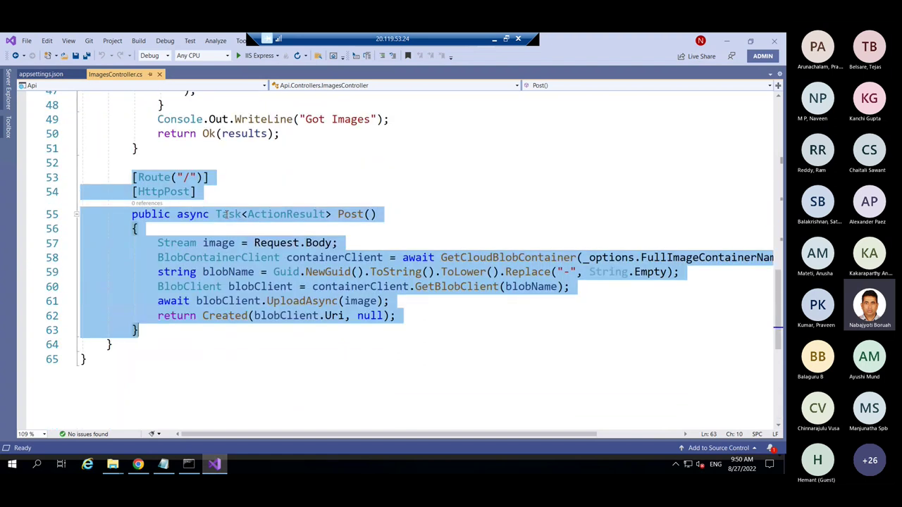
{"action": "scroll", "coordinate": [228, 215], "scroll_direction": "down", "scroll_amount": 1}
{"action": "scroll", "coordinate": [228, 214], "scroll_direction": "up", "scroll_amount": 8}
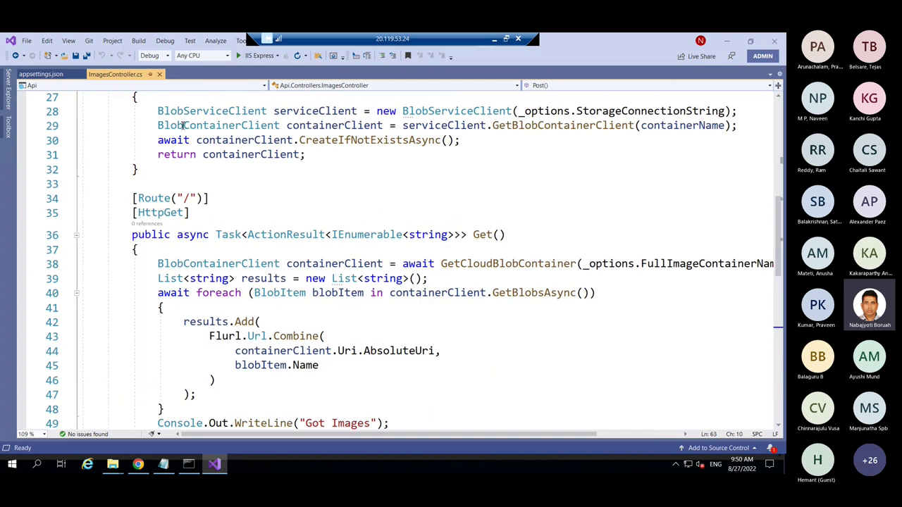
{"action": "left_click_drag", "start_coordinate": [170, 111], "coordinate": [302, 139]}
{"action": "left_click", "coordinate": [236, 127]}
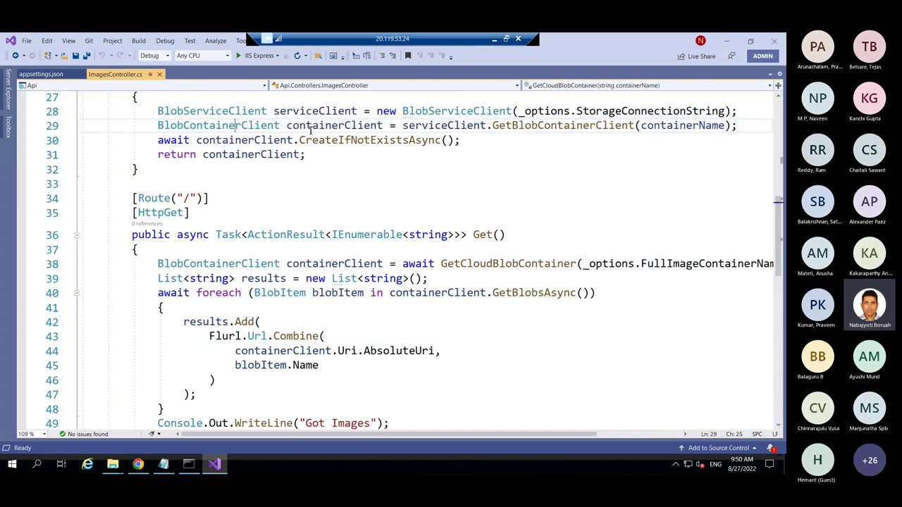
{"action": "scroll", "coordinate": [388, 209], "scroll_direction": "up", "scroll_amount": 4}
{"action": "scroll", "coordinate": [356, 268], "scroll_direction": "up", "scroll_amount": 1}
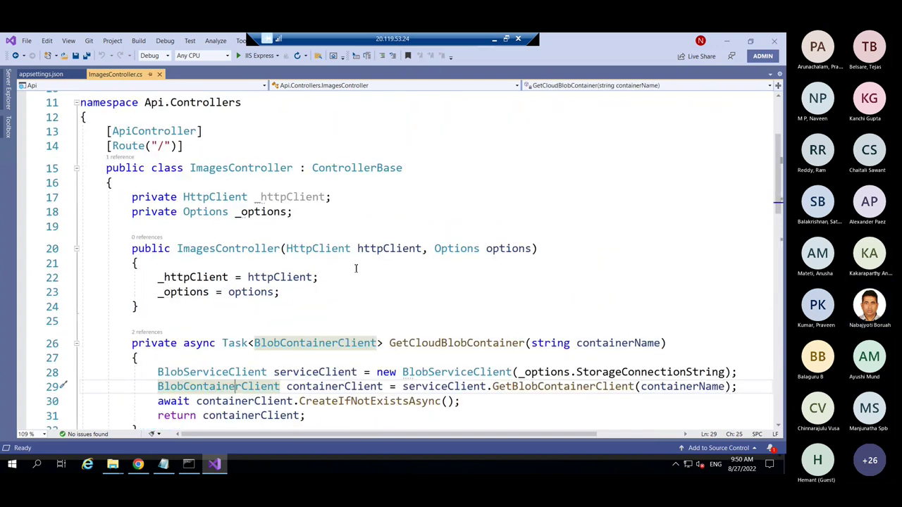
{"action": "scroll", "coordinate": [356, 268], "scroll_direction": "down", "scroll_amount": 1}
{"action": "scroll", "coordinate": [334, 272], "scroll_direction": "up", "scroll_amount": 2}
- Examine how the Get and Post methods of ImagesController.cs use BlobContainerClient and GetCloudBlobContainer
{"action": "scroll", "coordinate": [328, 286], "scroll_direction": "down", "scroll_amount": 10}
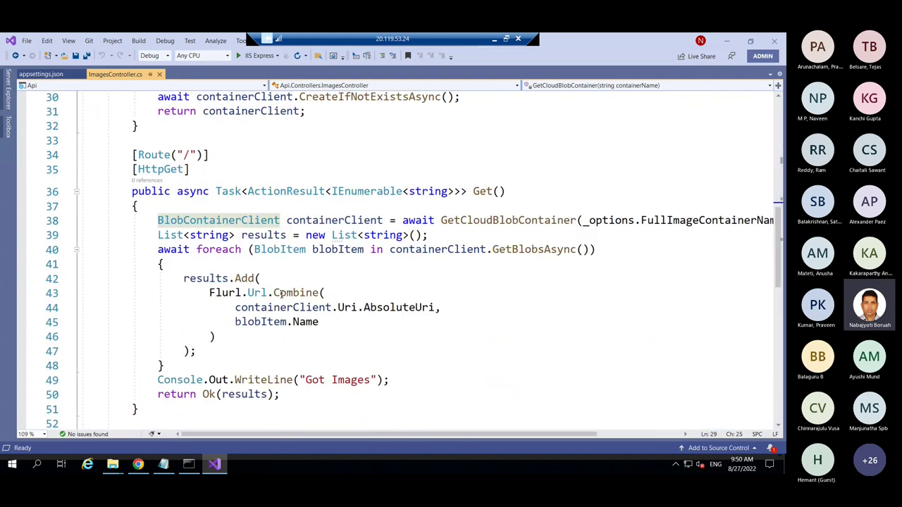
{"action": "scroll", "coordinate": [226, 329], "scroll_direction": "down", "scroll_amount": 3}
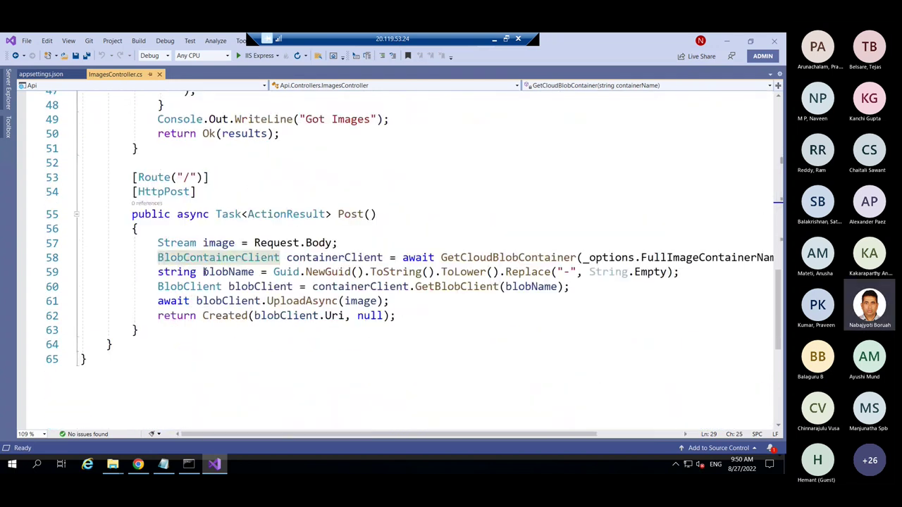
{"action": "mouse_move", "coordinate": [183, 260]}
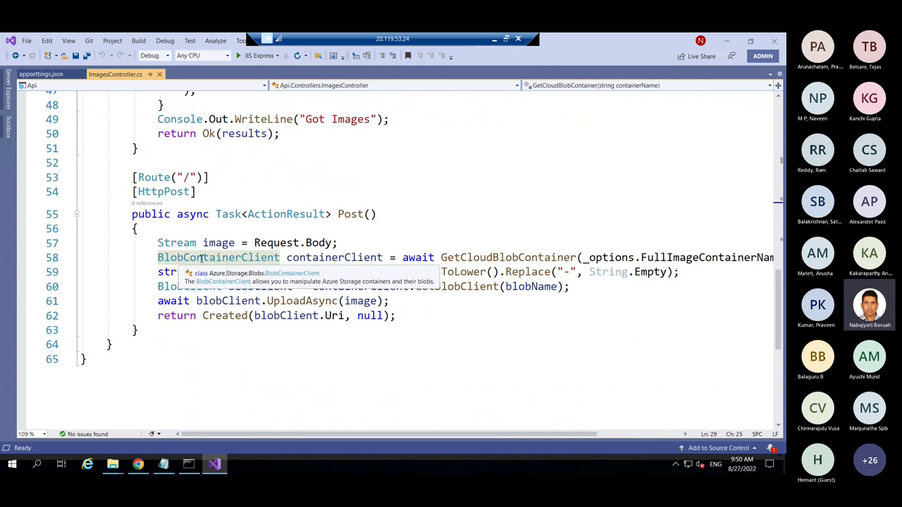
{"action": "scroll", "coordinate": [240, 295], "scroll_direction": "up", "scroll_amount": 7}
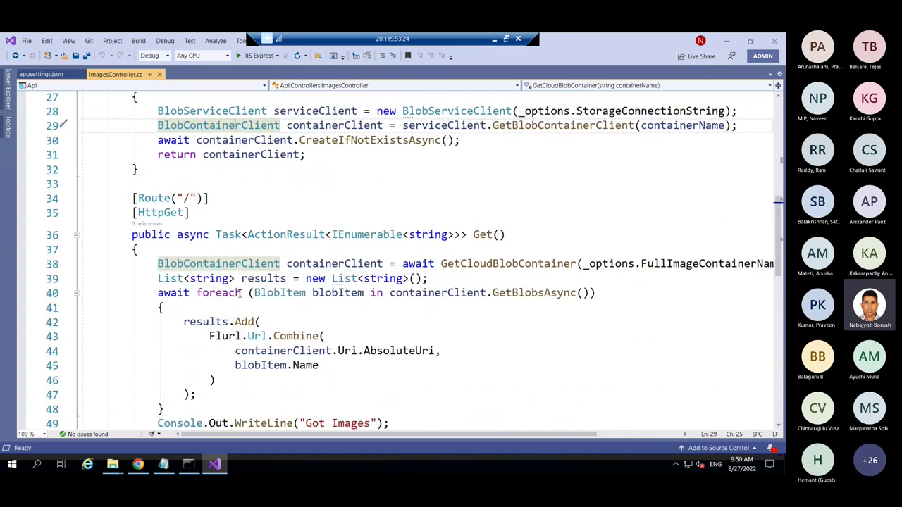
{"action": "scroll", "coordinate": [217, 274], "scroll_direction": "up", "scroll_amount": 3}
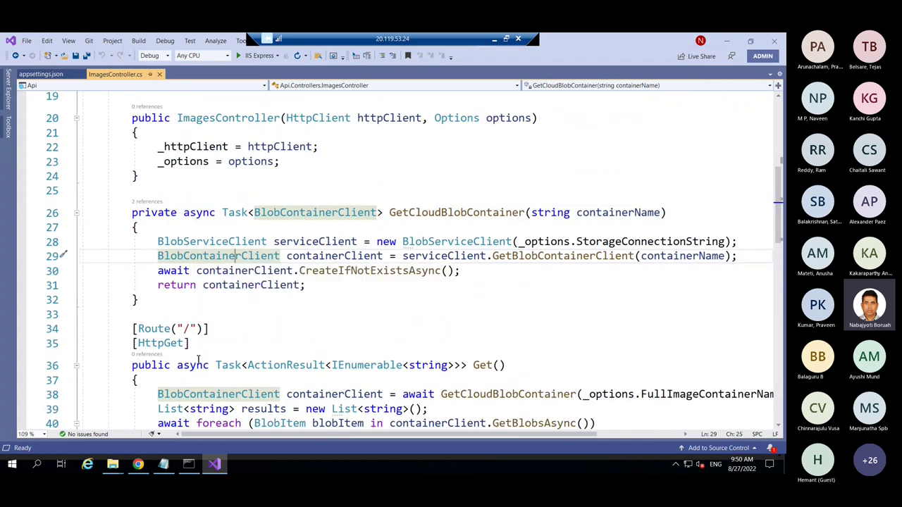
{"action": "scroll", "coordinate": [253, 337], "scroll_direction": "down", "scroll_amount": 2}
{"action": "scroll", "coordinate": [258, 337], "scroll_direction": "down", "scroll_amount": 8}
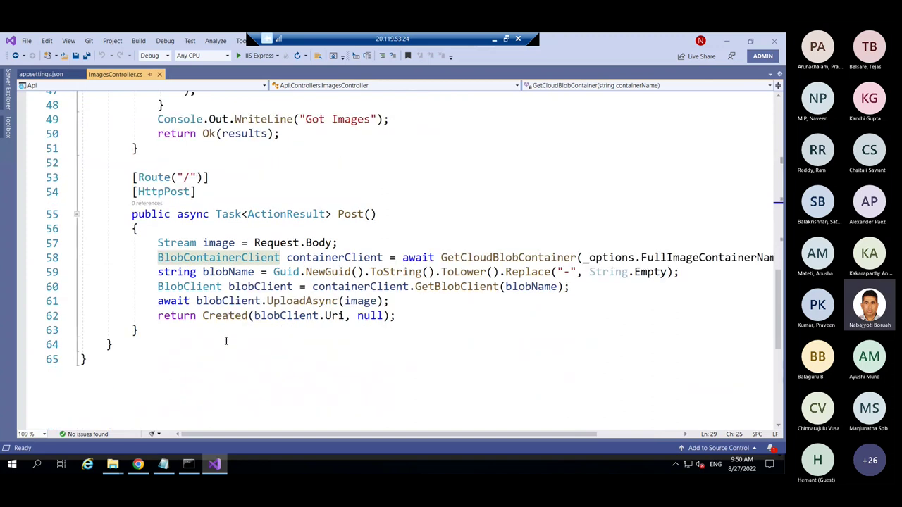
{"action": "scroll", "coordinate": [232, 337], "scroll_direction": "up", "scroll_amount": 9}
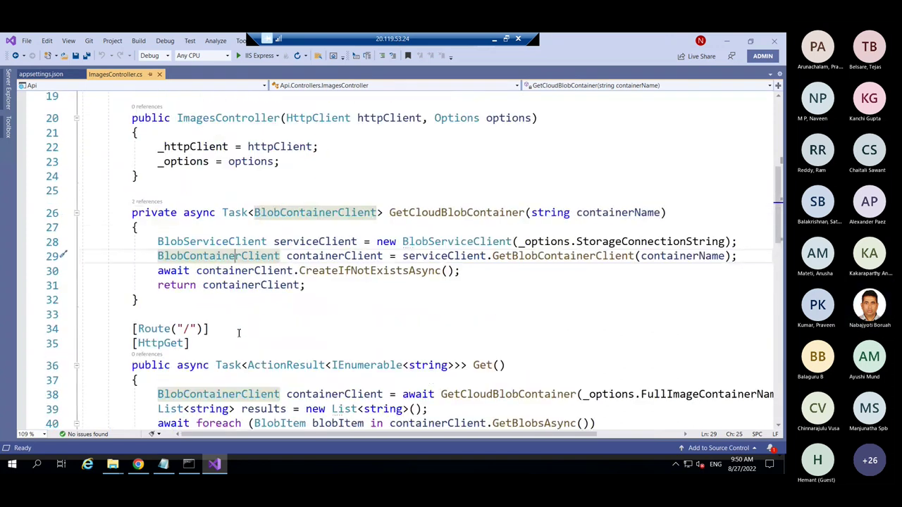
{"action": "scroll", "coordinate": [239, 334], "scroll_direction": "up", "scroll_amount": 1}
{"action": "scroll", "coordinate": [239, 334], "scroll_direction": "down", "scroll_amount": 1}
{"action": "scroll", "coordinate": [240, 334], "scroll_direction": "up", "scroll_amount": 4}
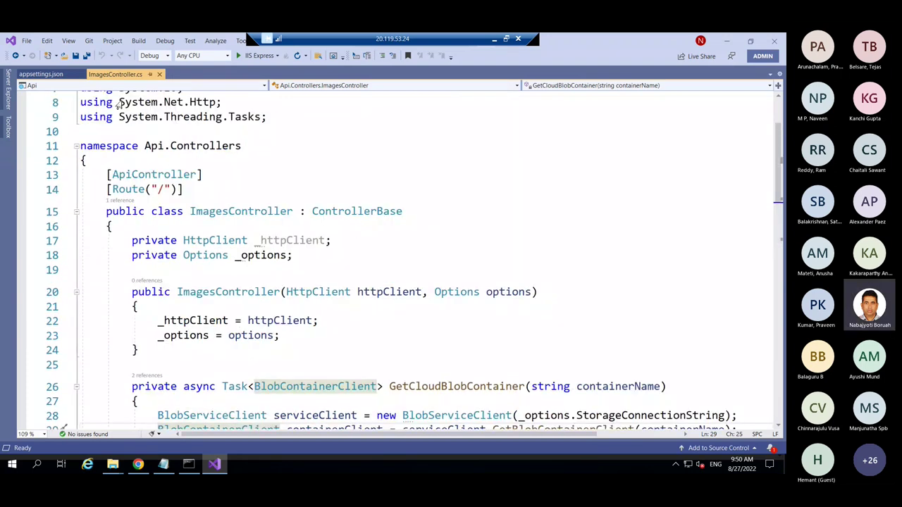
- Open the Web.csproj project from the Starter\Web folder, saving the Api solution in Starter\API and trusting the Web project
{"action": "left_click", "coordinate": [27, 42]}
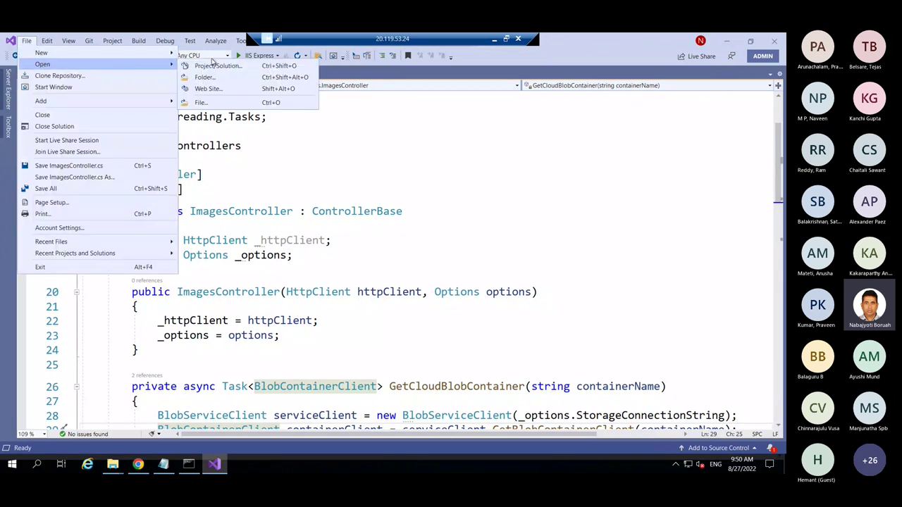
{"action": "left_click", "coordinate": [486, 200]}
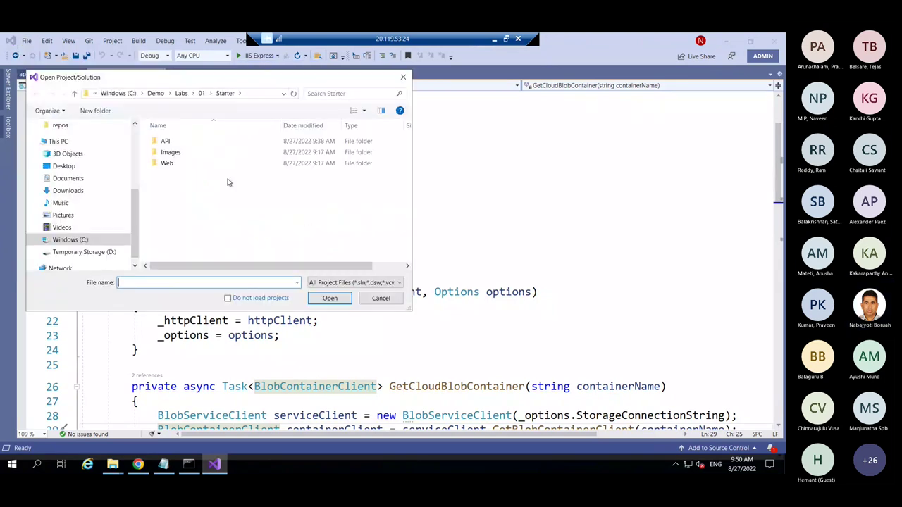
{"action": "left_click", "coordinate": [167, 163]}
{"action": "double_click", "coordinate": [167, 164]}
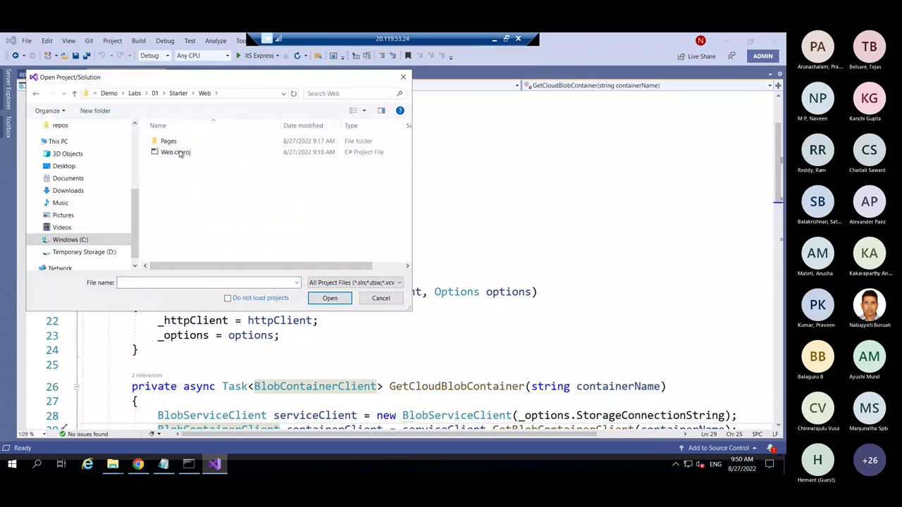
{"action": "double_click", "coordinate": [176, 151]}
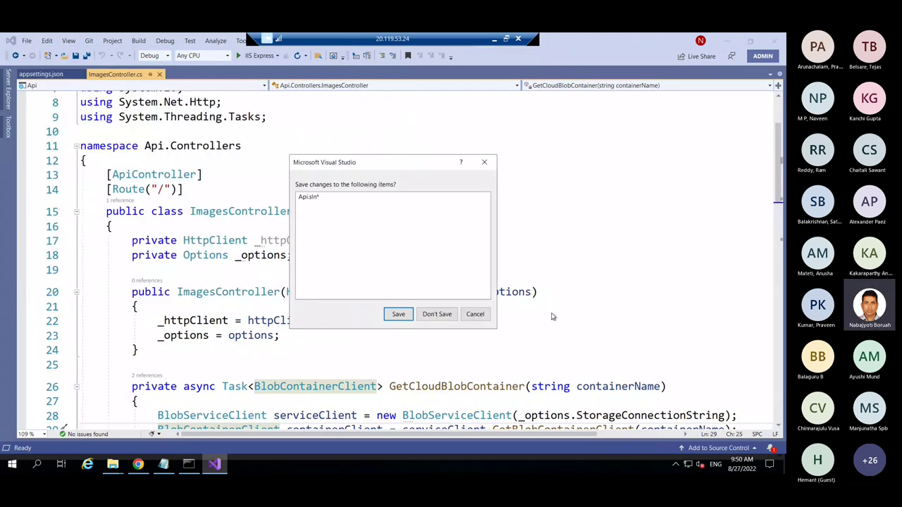
{"action": "left_click", "coordinate": [407, 317]}
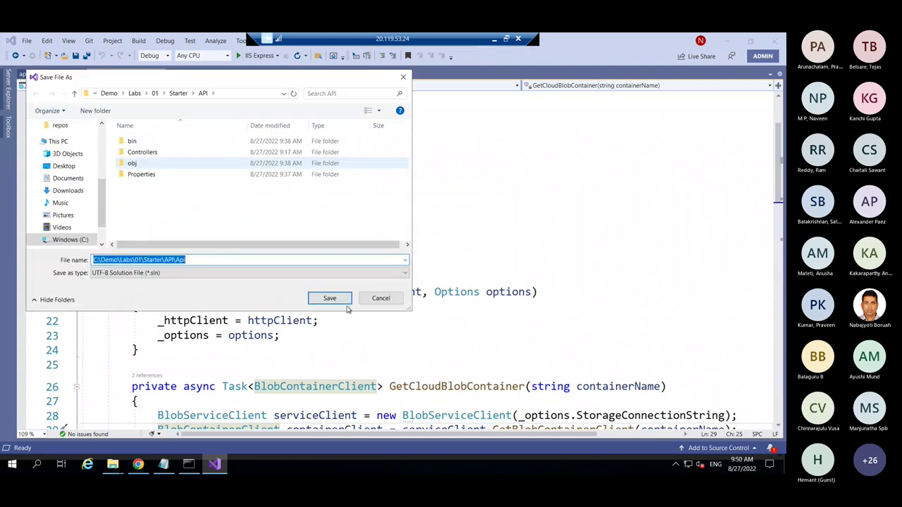
{"action": "left_click", "coordinate": [331, 299]}
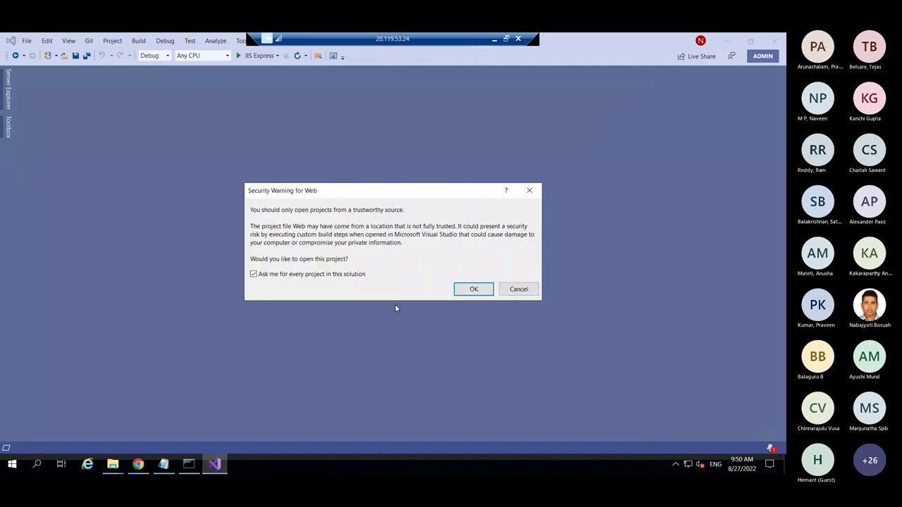
{"action": "left_click", "coordinate": [474, 289]}
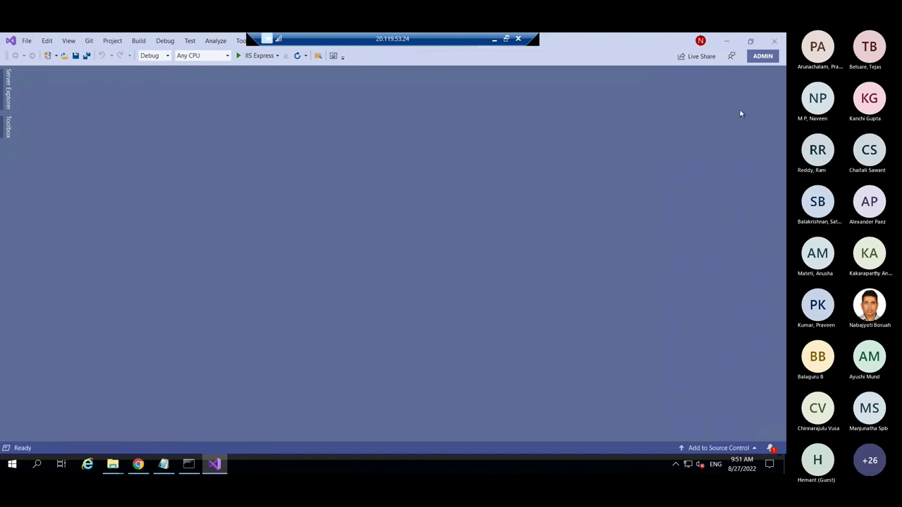
- Show Solution Explorer, open Index.cshtml from the Web project's Pages folder and widen the code editor
{"action": "left_click", "coordinate": [70, 43]}
{"action": "left_click", "coordinate": [97, 53]}
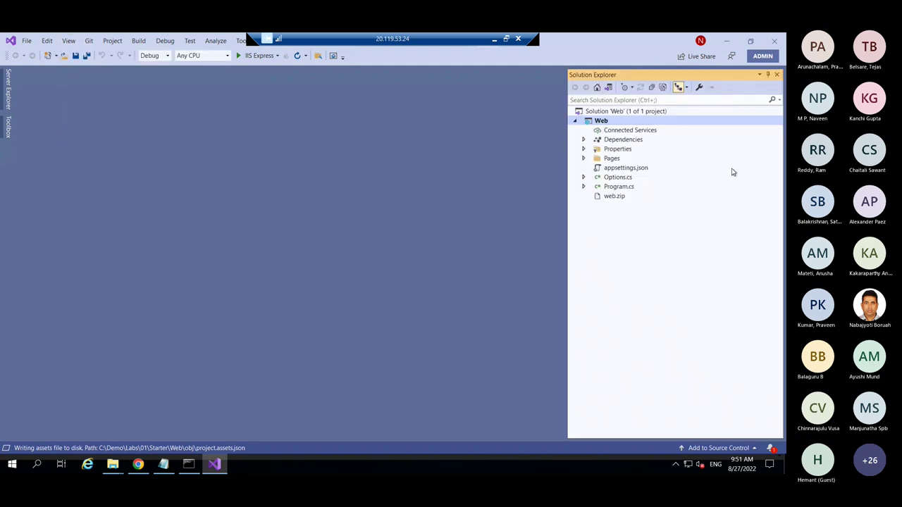
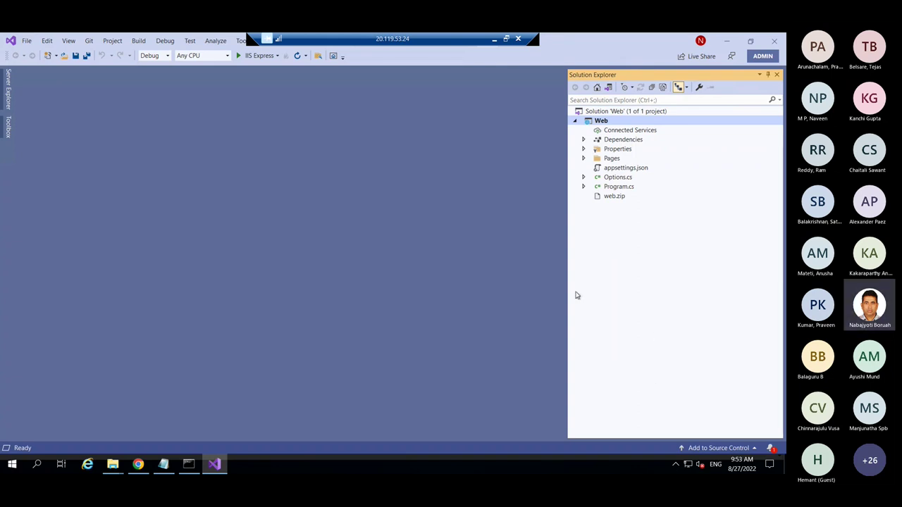
{"action": "left_click", "coordinate": [584, 159]}
{"action": "left_click", "coordinate": [623, 170]}
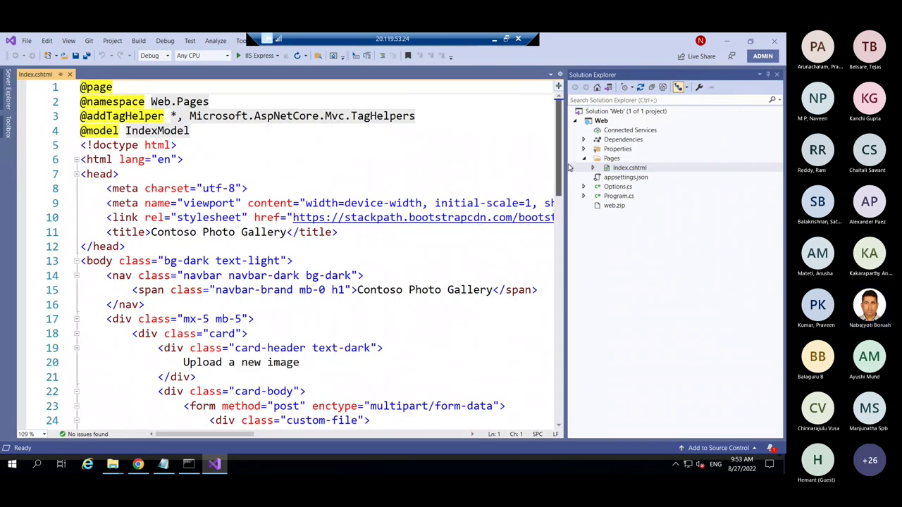
{"action": "left_click_drag", "start_coordinate": [566, 254], "coordinate": [638, 254]}
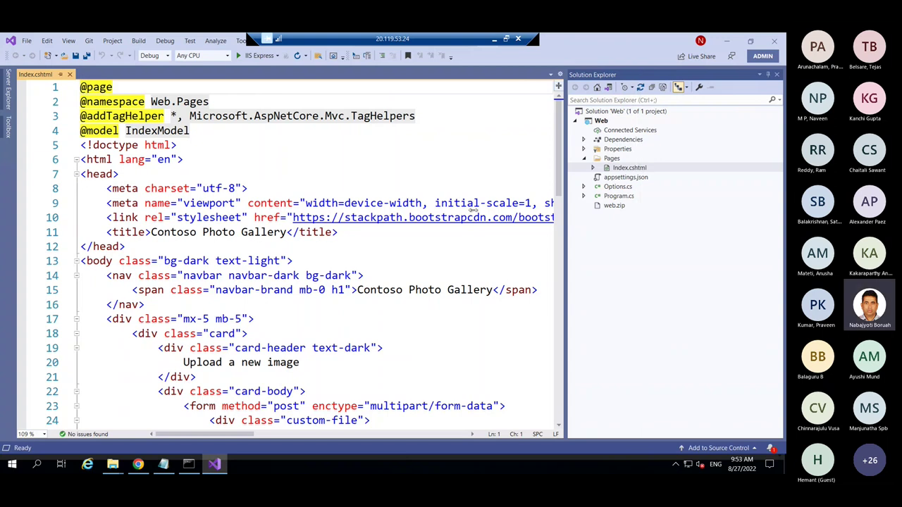
- Review the upload form and image list markup in Index.cshtml, and open the Web project's appsettings.json
{"action": "scroll", "coordinate": [207, 309], "scroll_direction": "down", "scroll_amount": 7}
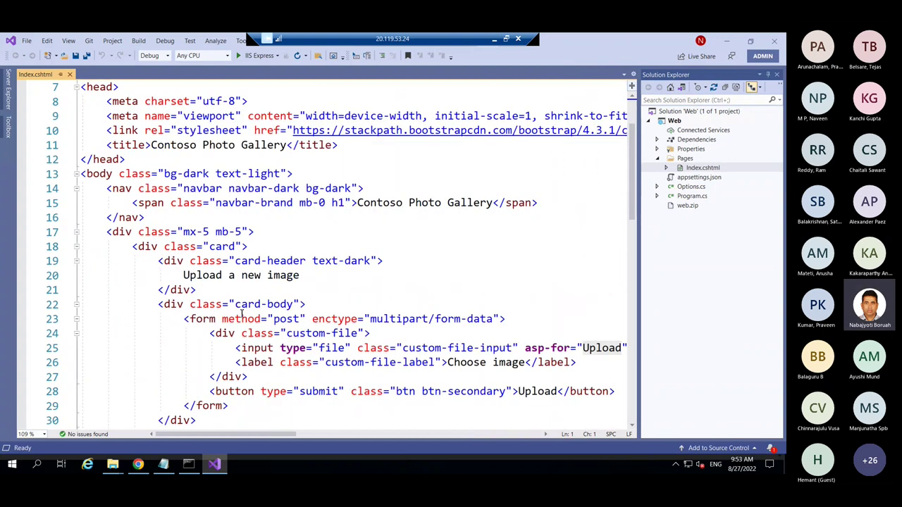
{"action": "scroll", "coordinate": [206, 309], "scroll_direction": "down", "scroll_amount": 12}
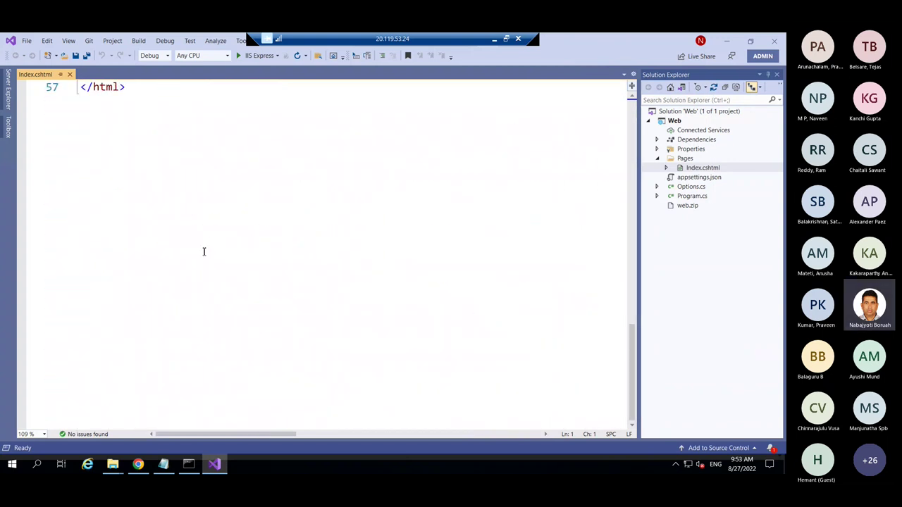
{"action": "scroll", "coordinate": [204, 258], "scroll_direction": "up", "scroll_amount": 11}
{"action": "scroll", "coordinate": [204, 203], "scroll_direction": "up", "scroll_amount": 8}
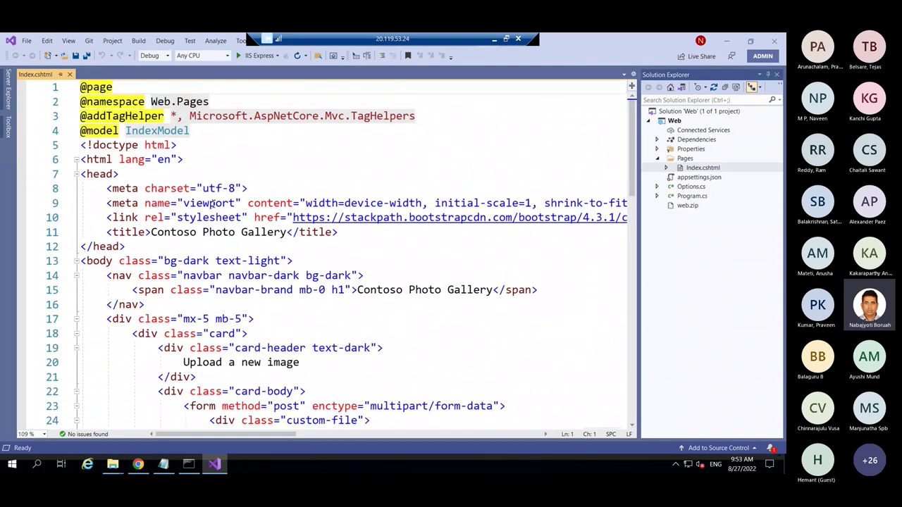
{"action": "scroll", "coordinate": [315, 235], "scroll_direction": "down", "scroll_amount": 1}
{"action": "scroll", "coordinate": [282, 239], "scroll_direction": "down", "scroll_amount": 7}
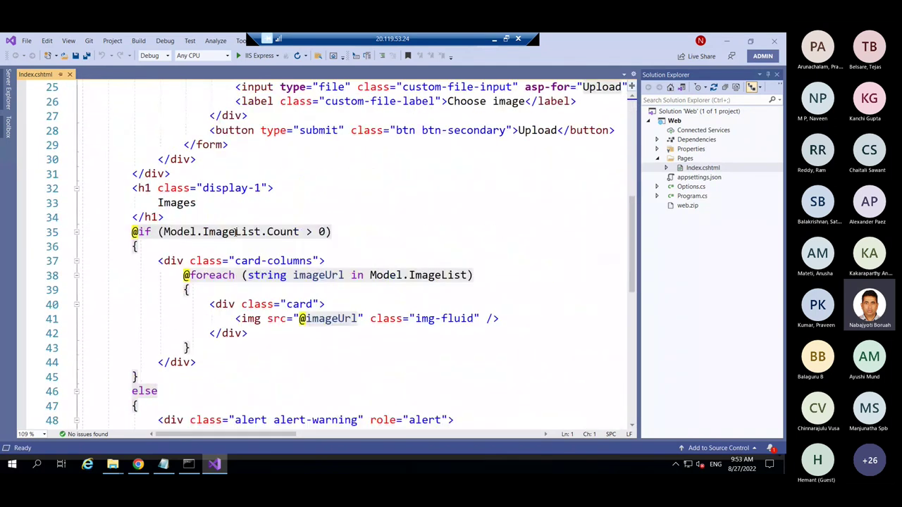
{"action": "scroll", "coordinate": [235, 225], "scroll_direction": "up", "scroll_amount": 1}
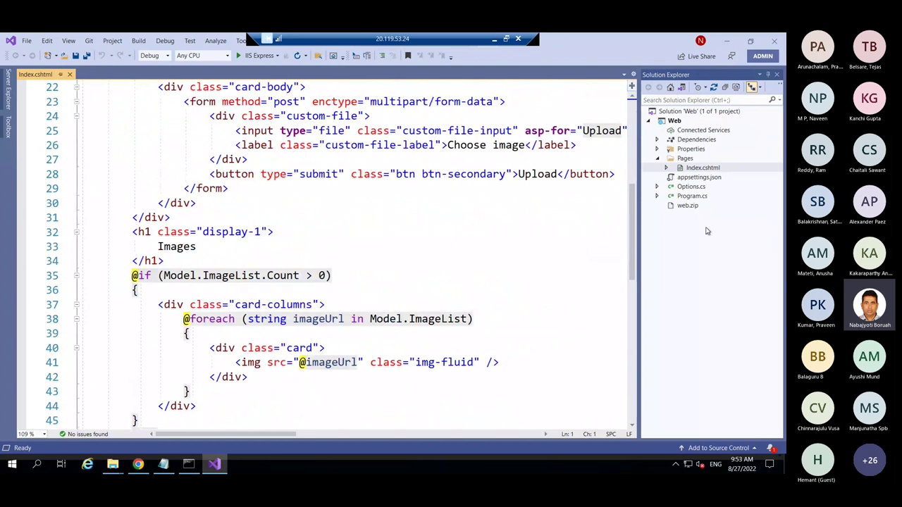
{"action": "double_click", "coordinate": [701, 179]}
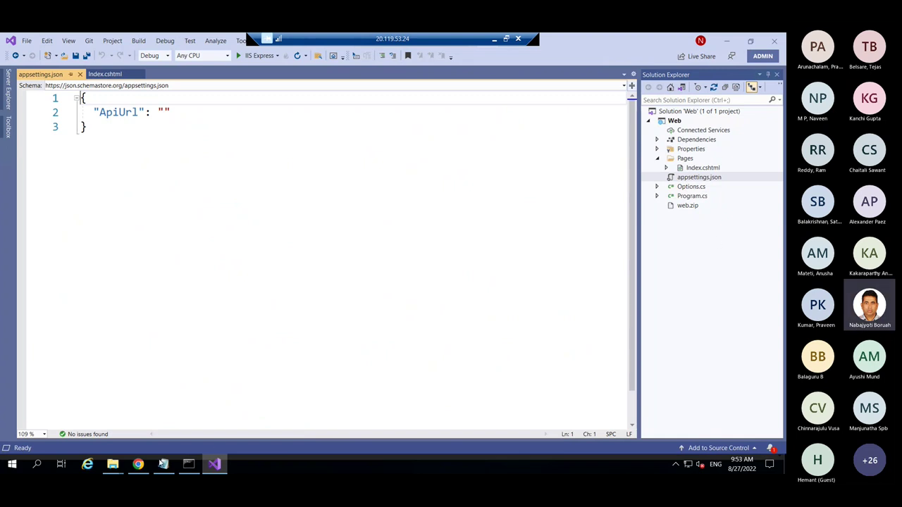
- Switch to Chrome, return the Azure portal to the az-204 dashboard, and copy the imgapi909.azurewebsites.net address from the API page
{"action": "left_click", "coordinate": [138, 464]}
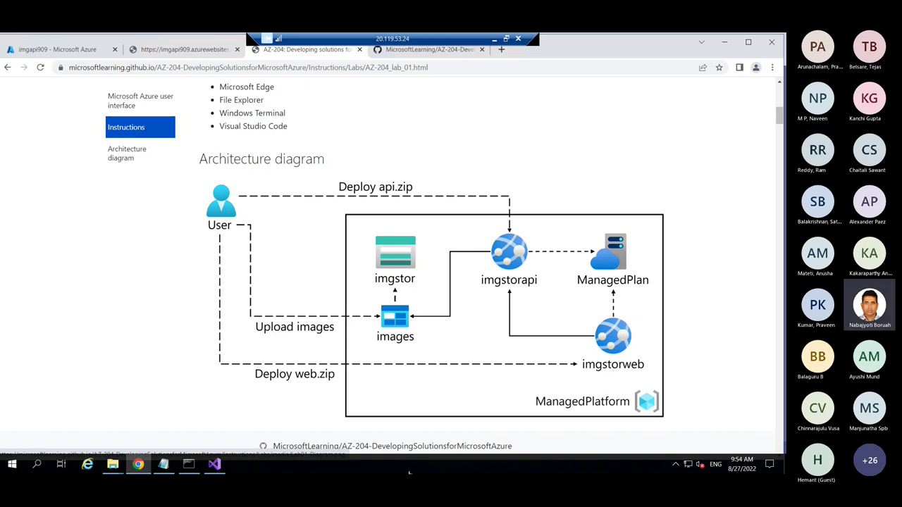
{"action": "left_click", "coordinate": [81, 51]}
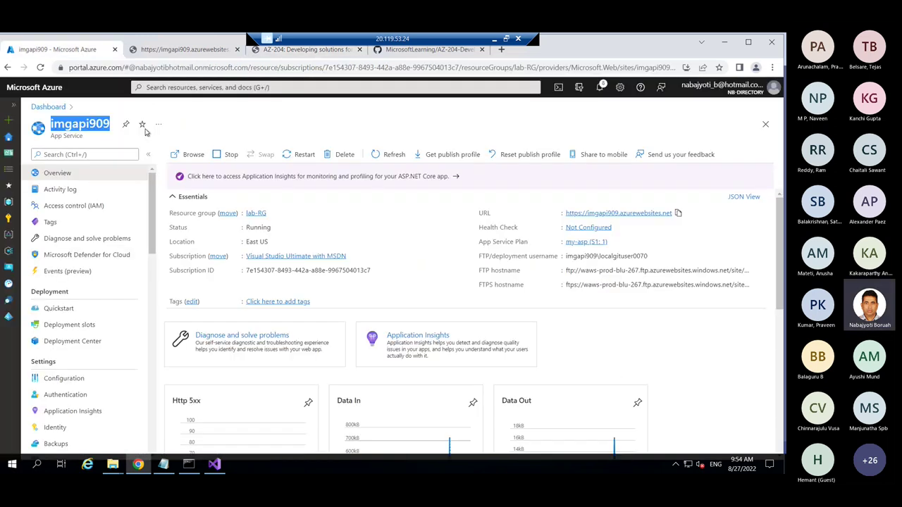
{"action": "left_click", "coordinate": [765, 124]}
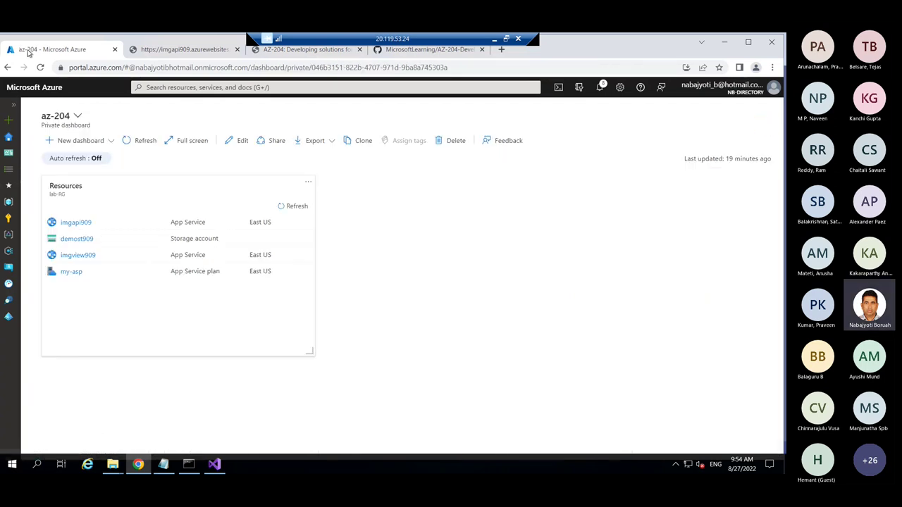
{"action": "left_click", "coordinate": [182, 50]}
{"action": "left_click", "coordinate": [169, 68]}
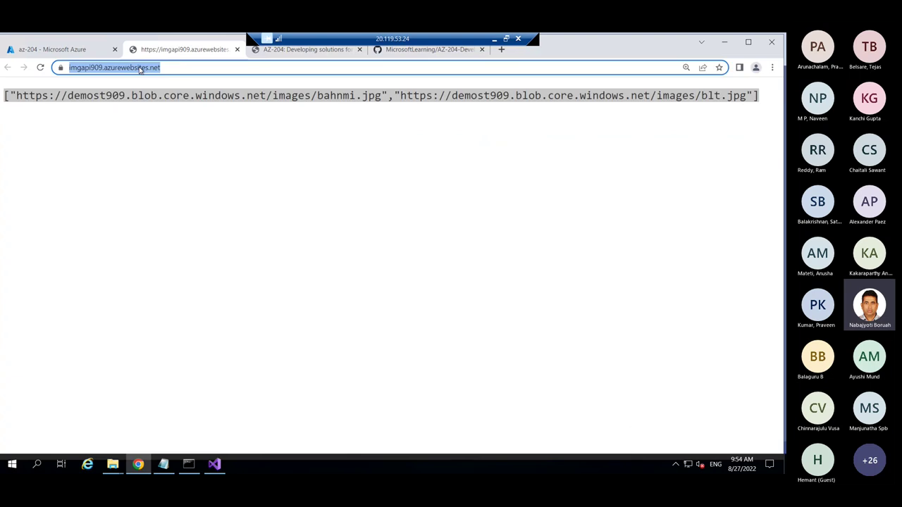
{"action": "right_click", "coordinate": [141, 68]}
{"action": "left_click", "coordinate": [168, 124]}
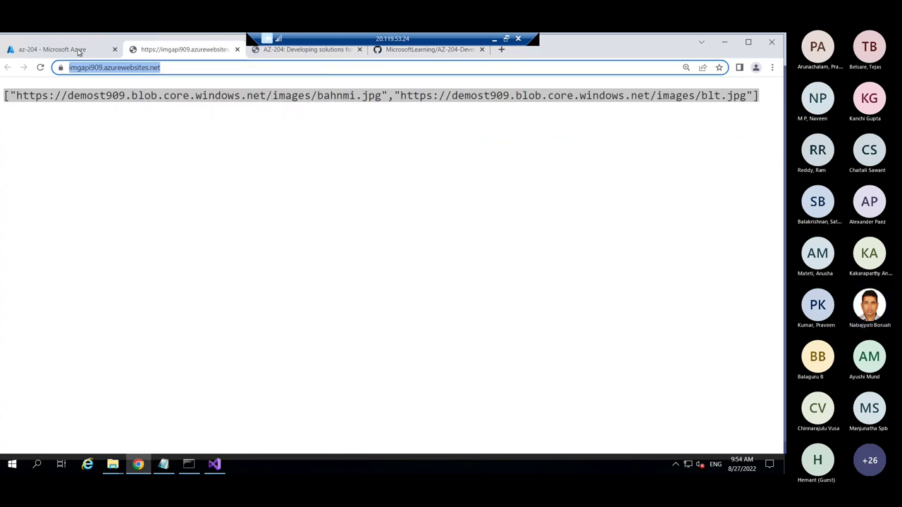
{"action": "left_click", "coordinate": [77, 51]}
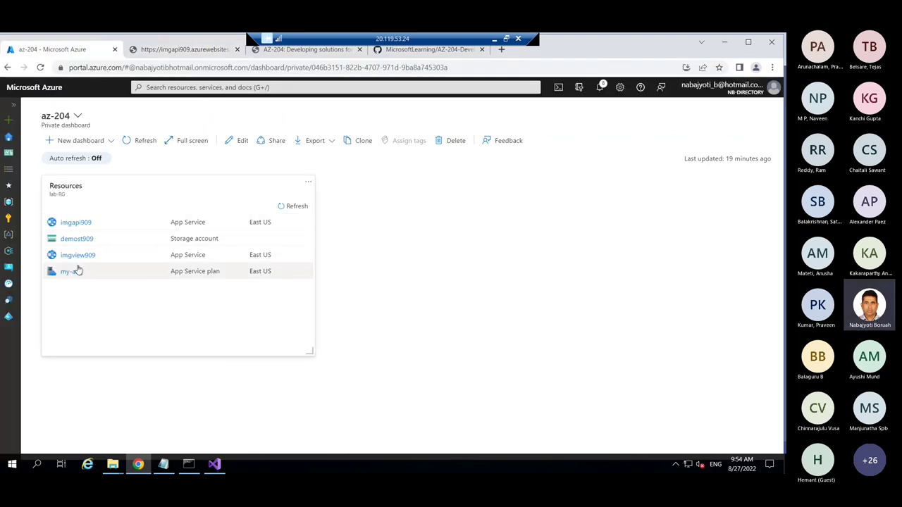
{"action": "left_click", "coordinate": [77, 256]}
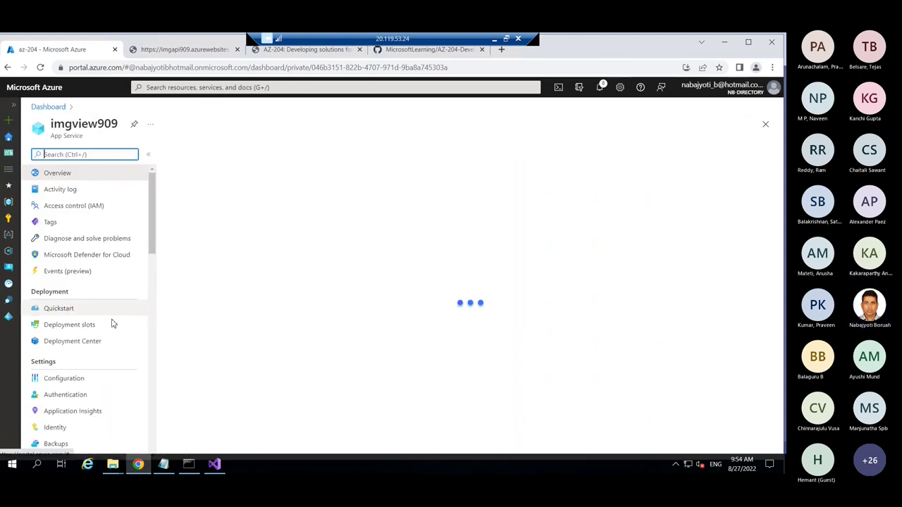
{"action": "left_click", "coordinate": [79, 380]}
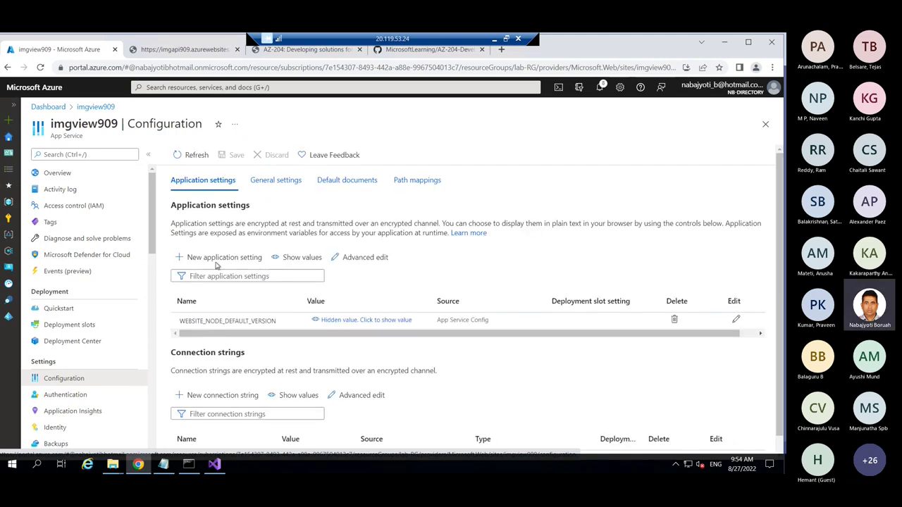
{"action": "left_click", "coordinate": [211, 258]}
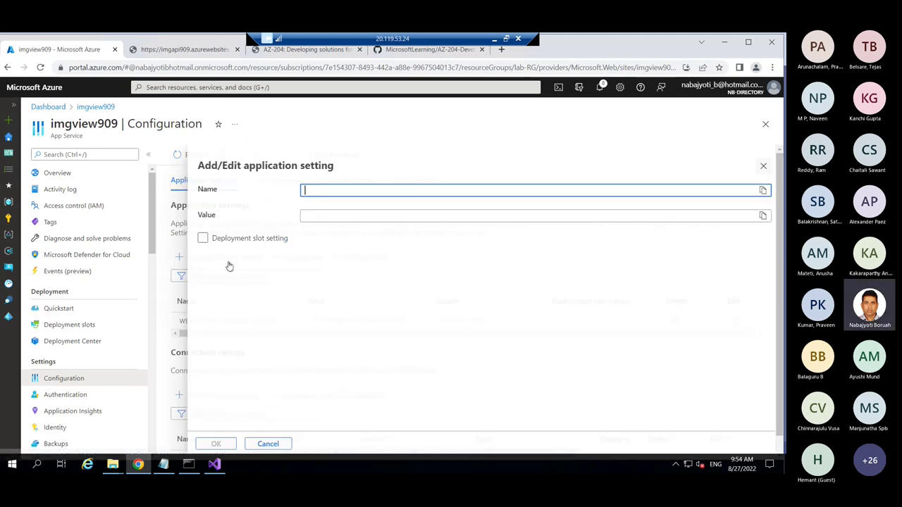
{"action": "left_click", "coordinate": [315, 216]}
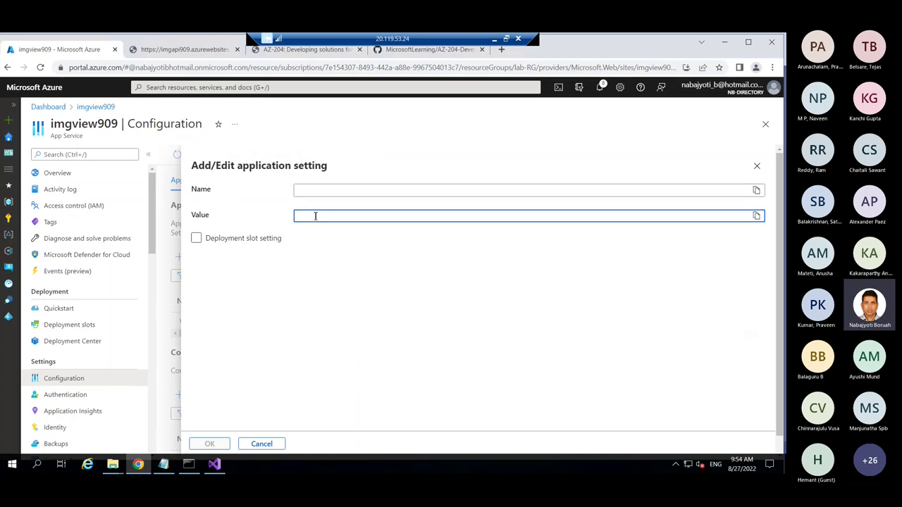
{"action": "key", "text": "ctrl+v"}
{"action": "left_click", "coordinate": [351, 271]}
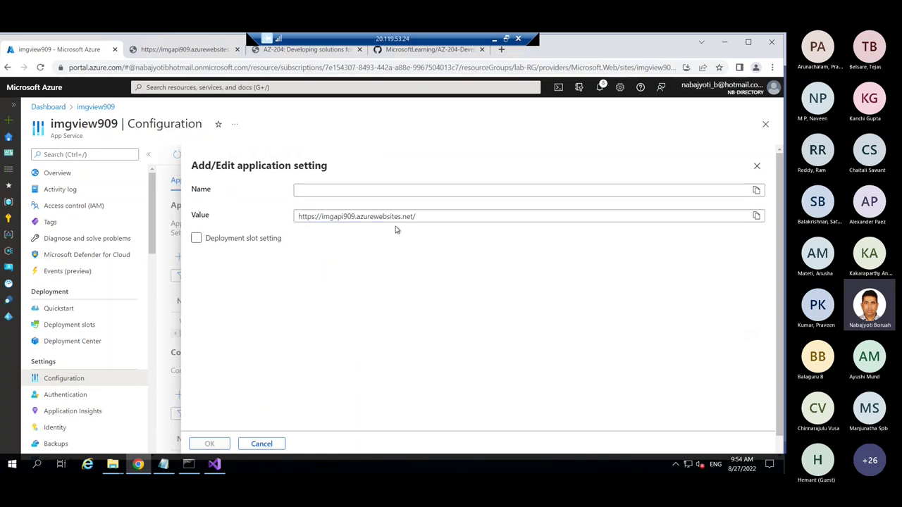
{"action": "left_click_drag", "start_coordinate": [376, 216], "coordinate": [293, 216]}
- Copy the ApiUrl key name from appsettings.json in Visual Studio and enter it as the new application setting's name
{"action": "left_click", "coordinate": [214, 463]}
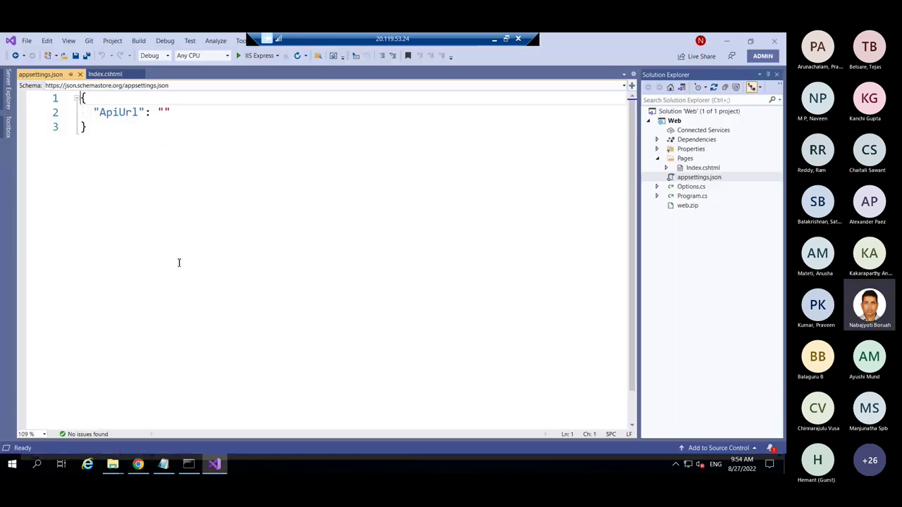
{"action": "double_click", "coordinate": [119, 112]}
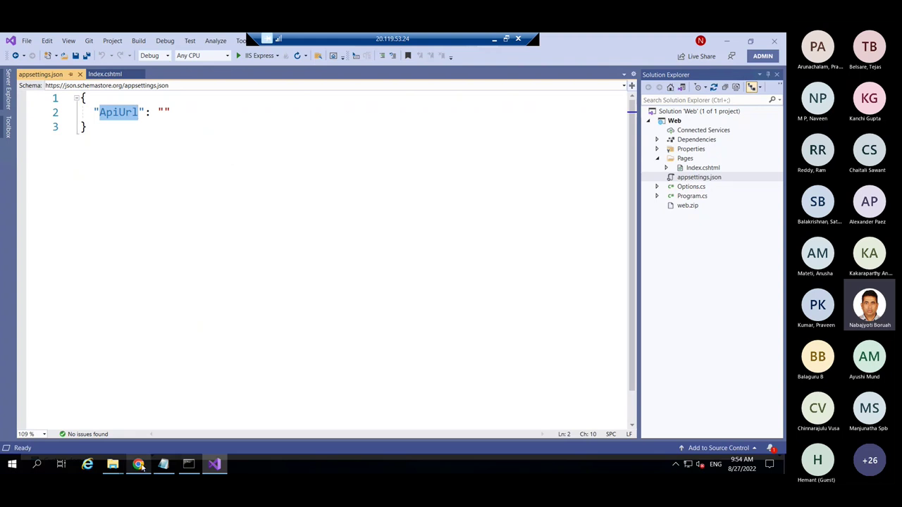
{"action": "left_click", "coordinate": [139, 466]}
{"action": "left_click", "coordinate": [318, 191]}
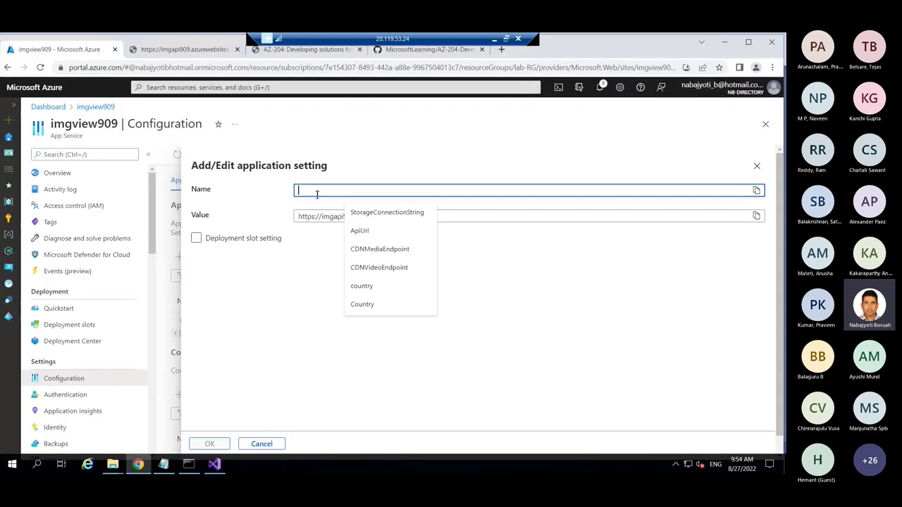
{"action": "key", "text": "ctrl+v"}
{"action": "left_click", "coordinate": [324, 276]}
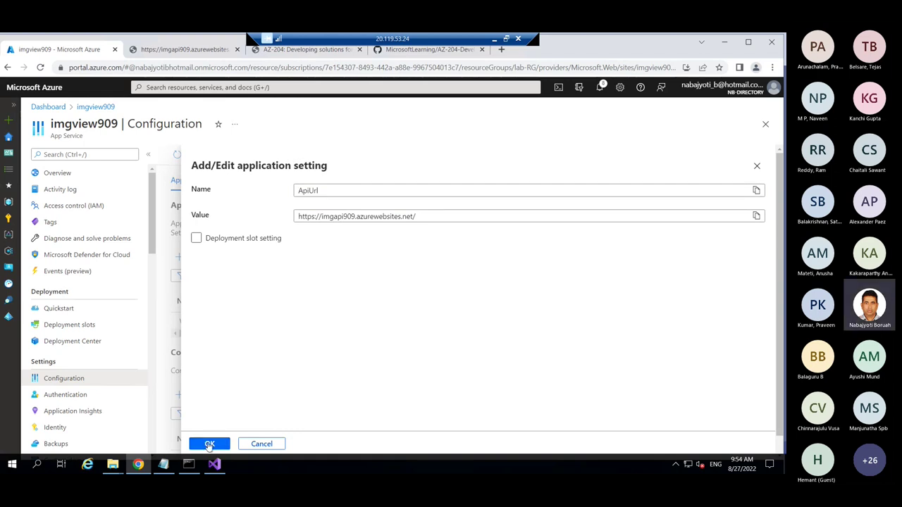
- Accept the ApiUrl setting and save the imgview909 configuration, agreeing to the application restart
{"action": "left_click", "coordinate": [209, 445]}
{"action": "left_click", "coordinate": [231, 154]}
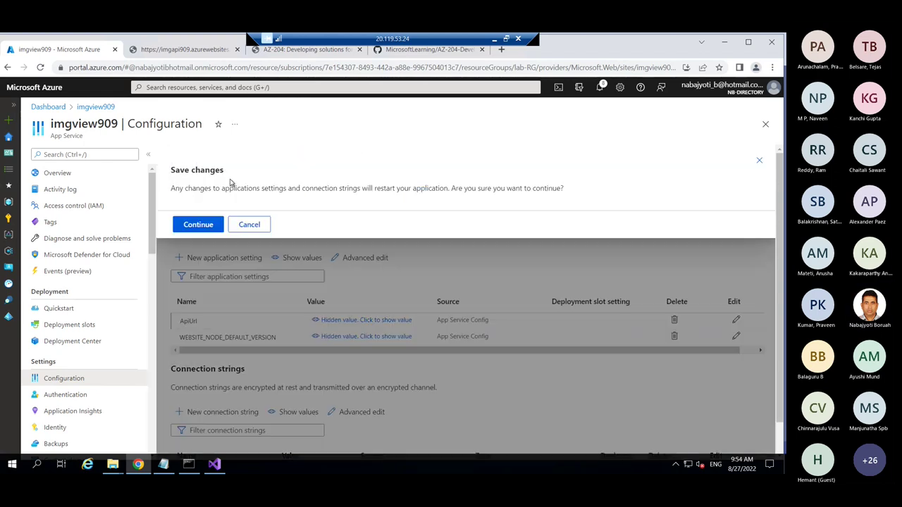
{"action": "left_click", "coordinate": [197, 224]}
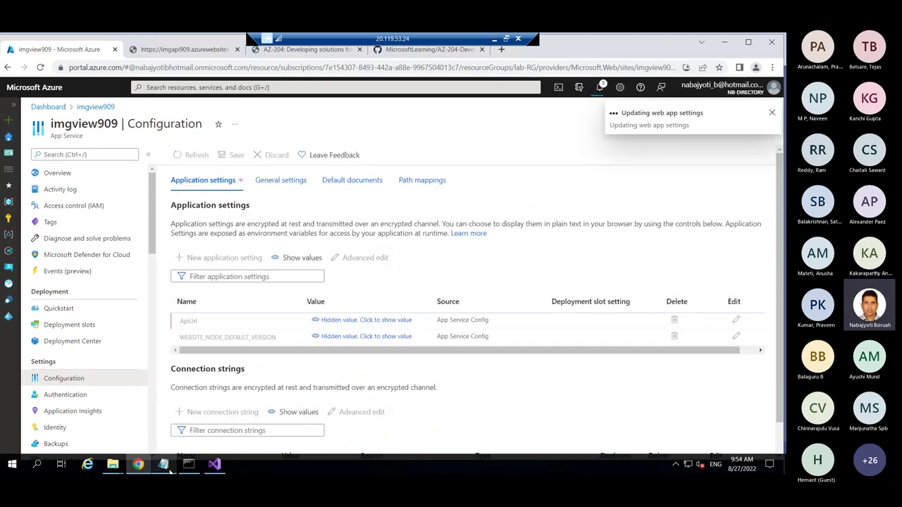
- Close the imgapi909 API page and skim the Lab 01 instructions, including the web app and storage account creation sections
{"action": "left_click", "coordinate": [194, 50]}
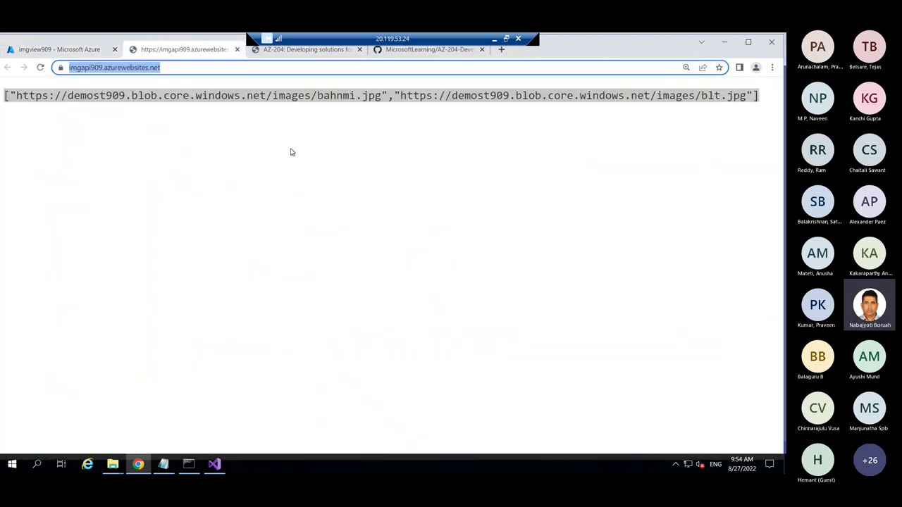
{"action": "left_click", "coordinate": [237, 49]}
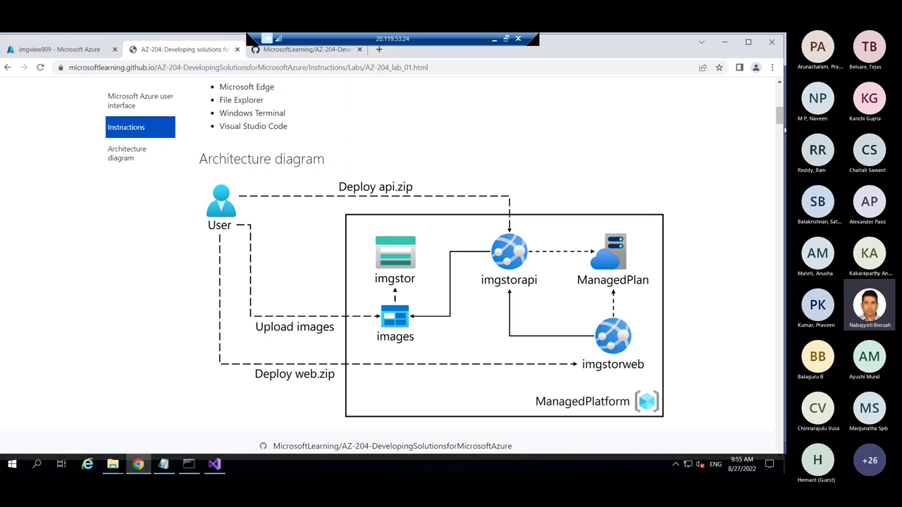
{"action": "left_click_drag", "start_coordinate": [781, 120], "coordinate": [772, 417]}
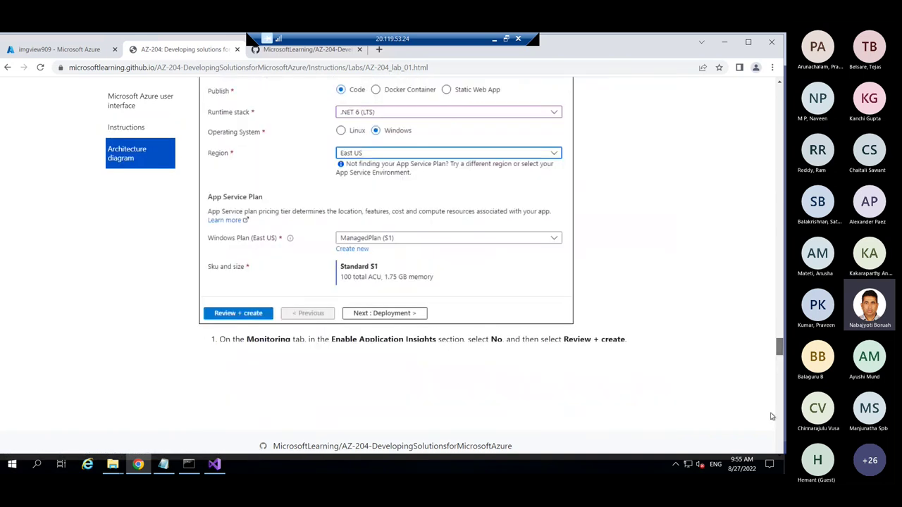
{"action": "scroll", "coordinate": [772, 417], "scroll_direction": "down", "scroll_amount": 10}
{"action": "scroll", "coordinate": [772, 417], "scroll_direction": "up", "scroll_amount": 15}
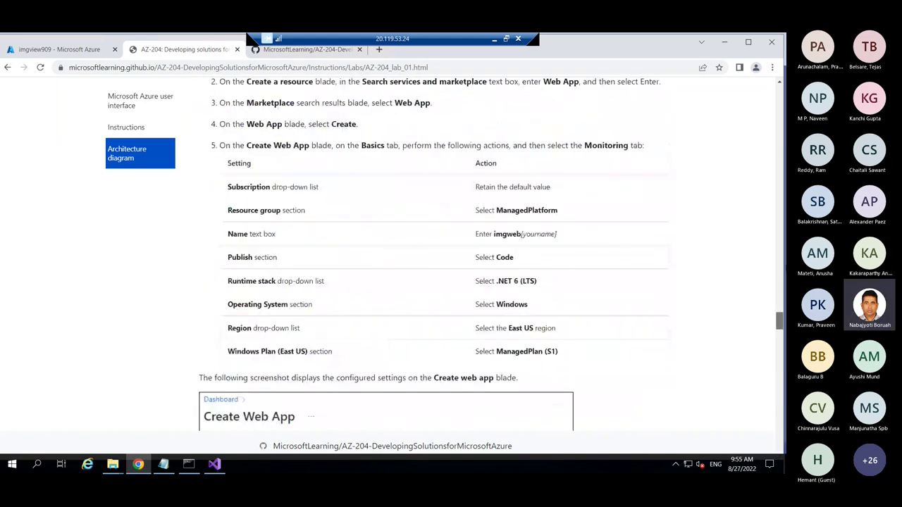
{"action": "scroll", "coordinate": [444, 254], "scroll_direction": "up", "scroll_amount": 20}
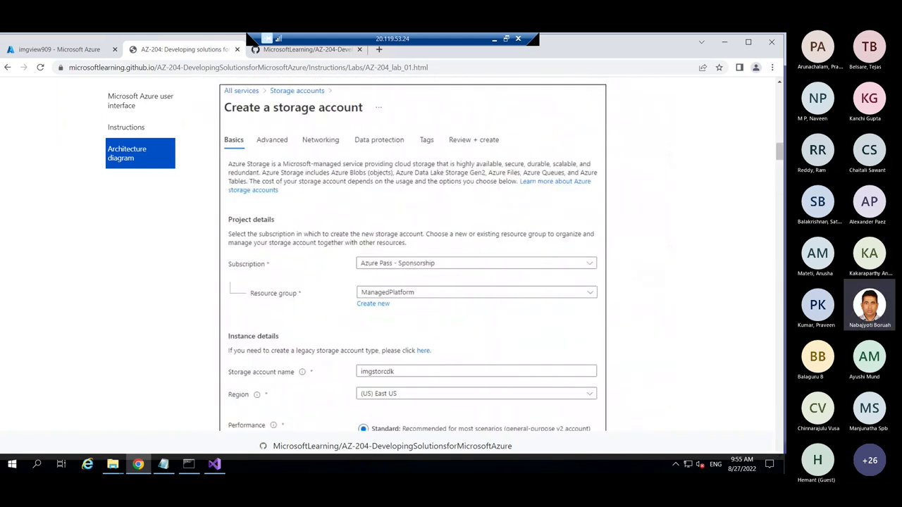
{"action": "left_click_drag", "start_coordinate": [781, 150], "coordinate": [776, 118]}
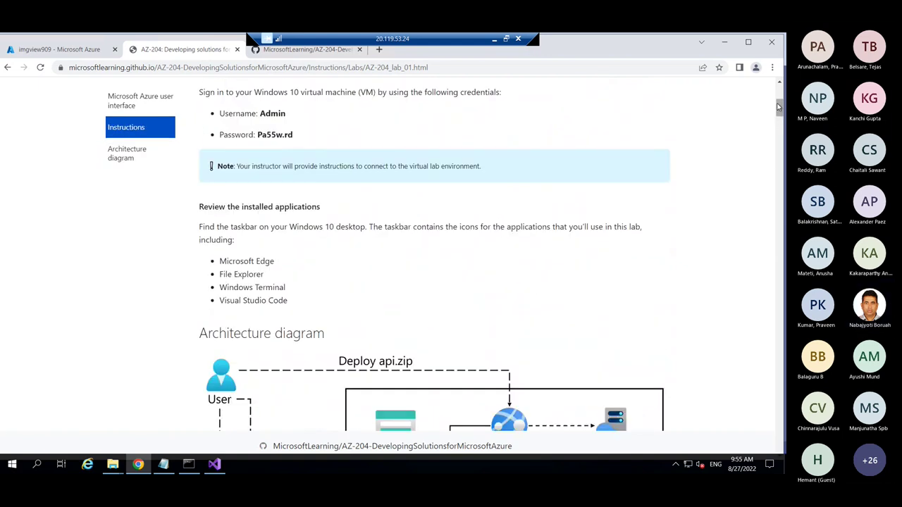
{"action": "scroll", "coordinate": [780, 127], "scroll_direction": "up", "scroll_amount": 5}
{"action": "scroll", "coordinate": [778, 146], "scroll_direction": "down", "scroll_amount": 4}
{"action": "left_click_drag", "start_coordinate": [779, 146], "coordinate": [780, 84]}
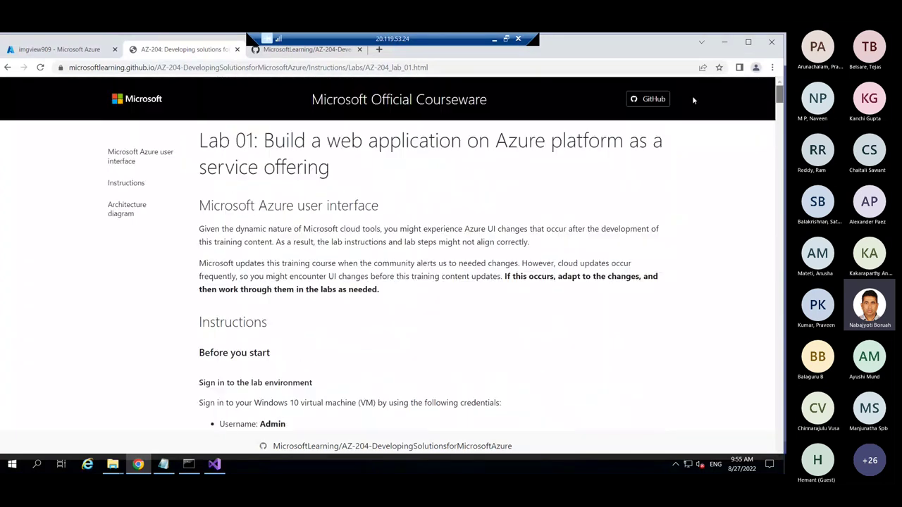
{"action": "left_click", "coordinate": [69, 51]}
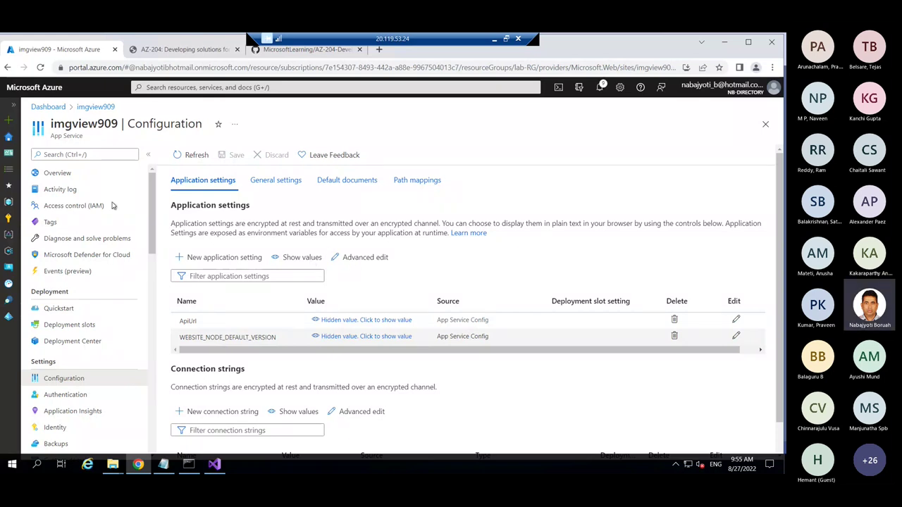
{"action": "left_click", "coordinate": [50, 175]}
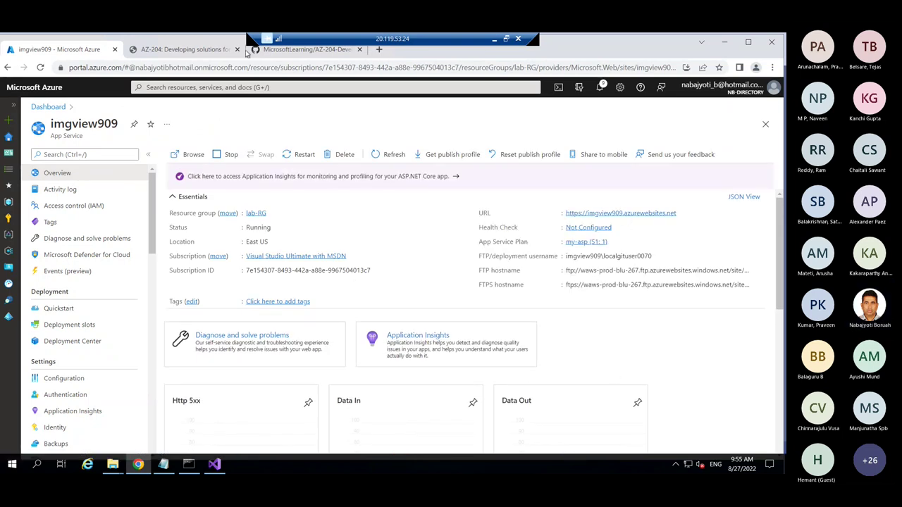
{"action": "left_click", "coordinate": [188, 49]}
{"action": "left_click", "coordinate": [276, 55]}
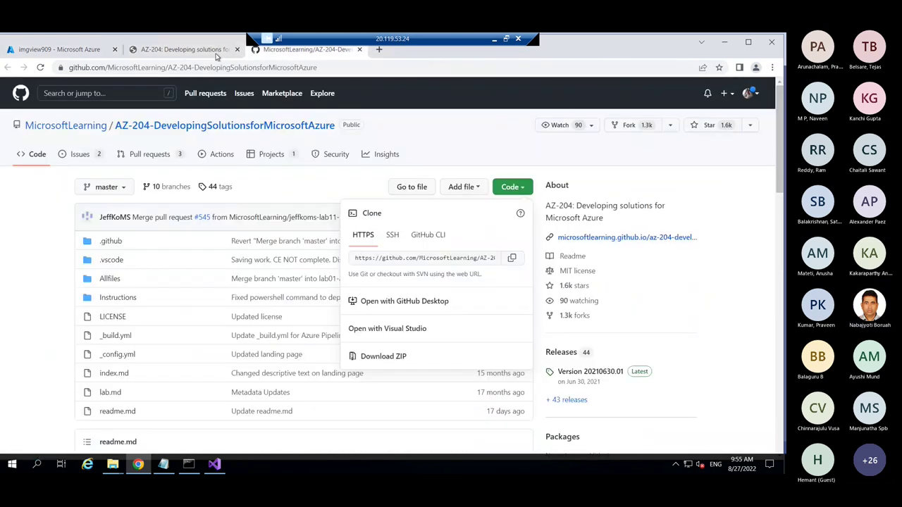
{"action": "left_click", "coordinate": [66, 53]}
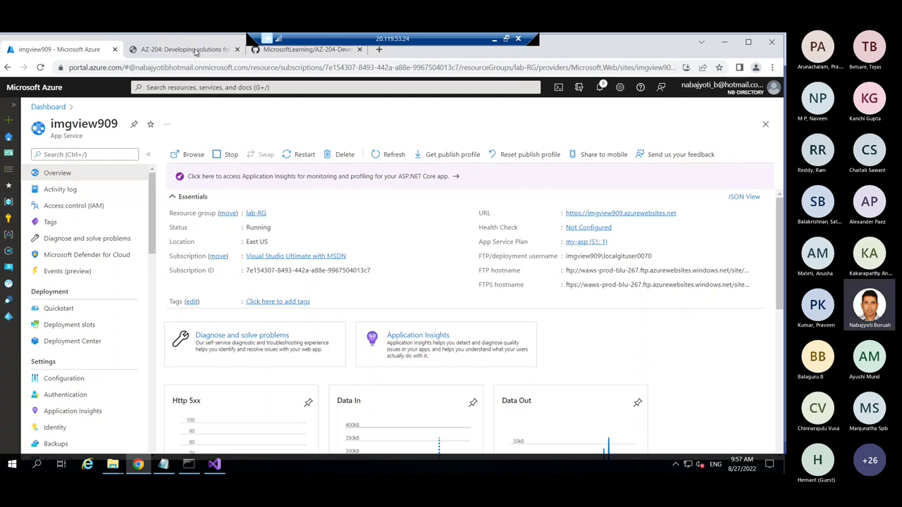
{"action": "left_click", "coordinate": [615, 214]}
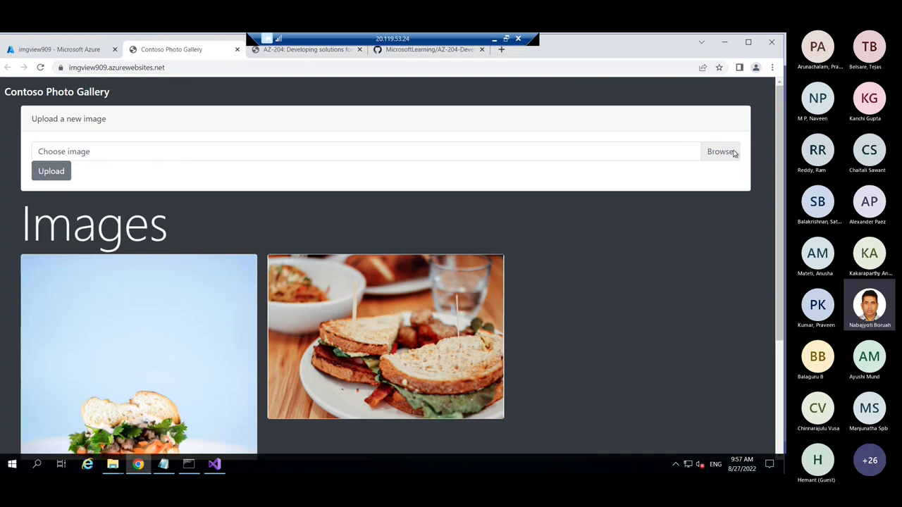
- Upload the sub JPG image from the Starter\Images folder to the Contoso Photo Gallery and check the gallery
{"action": "left_click", "coordinate": [697, 153]}
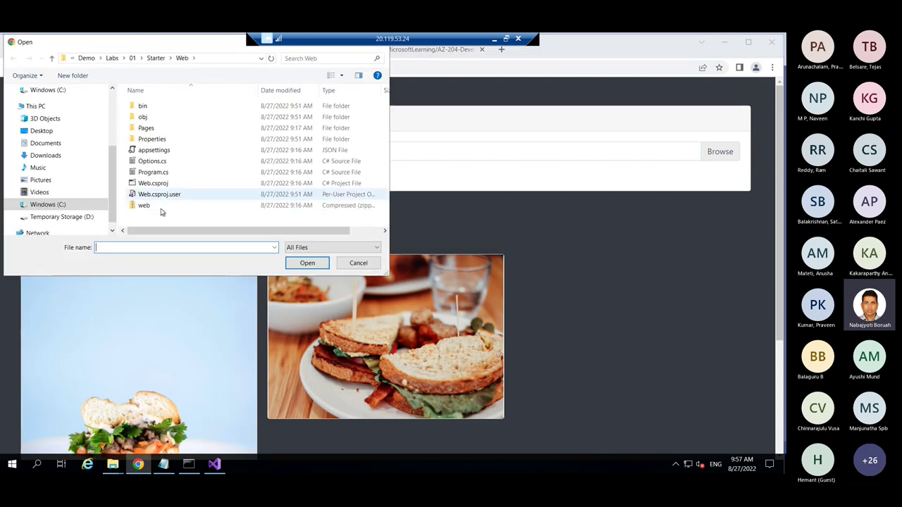
{"action": "left_click", "coordinate": [133, 59]}
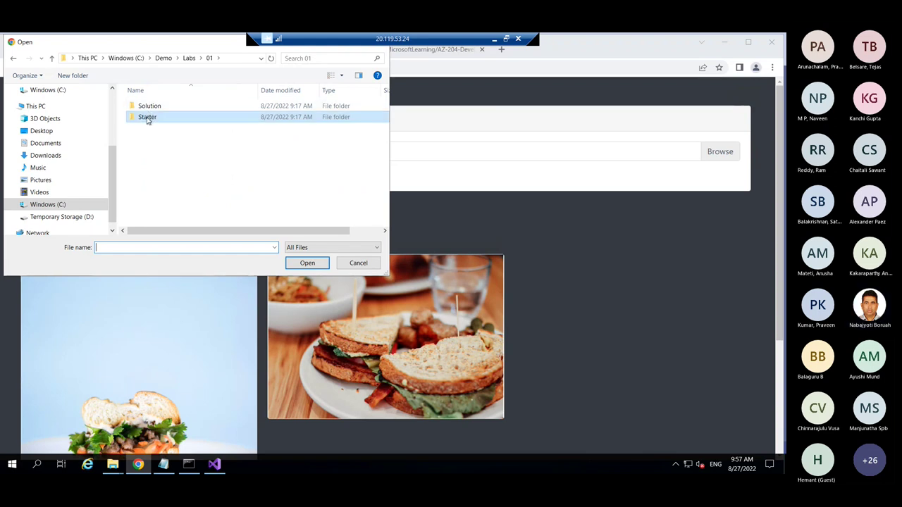
{"action": "double_click", "coordinate": [147, 119]}
{"action": "double_click", "coordinate": [146, 118]}
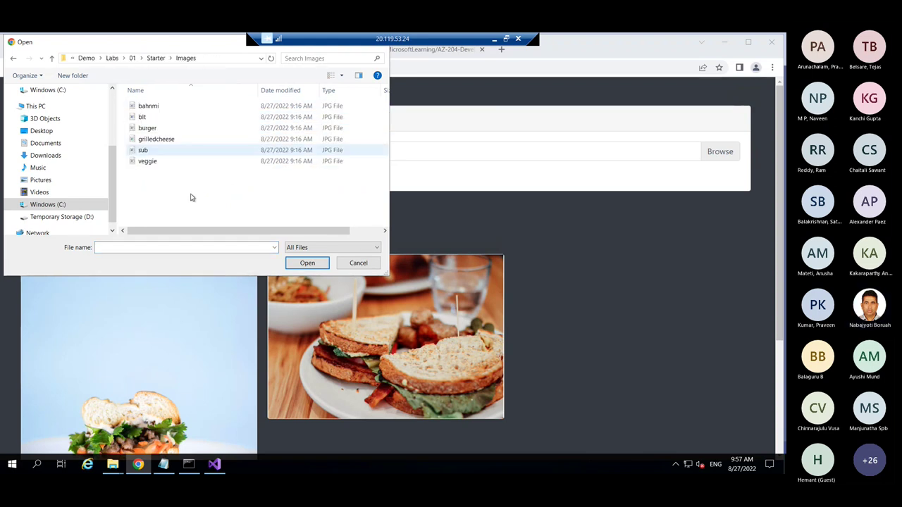
{"action": "double_click", "coordinate": [143, 151]}
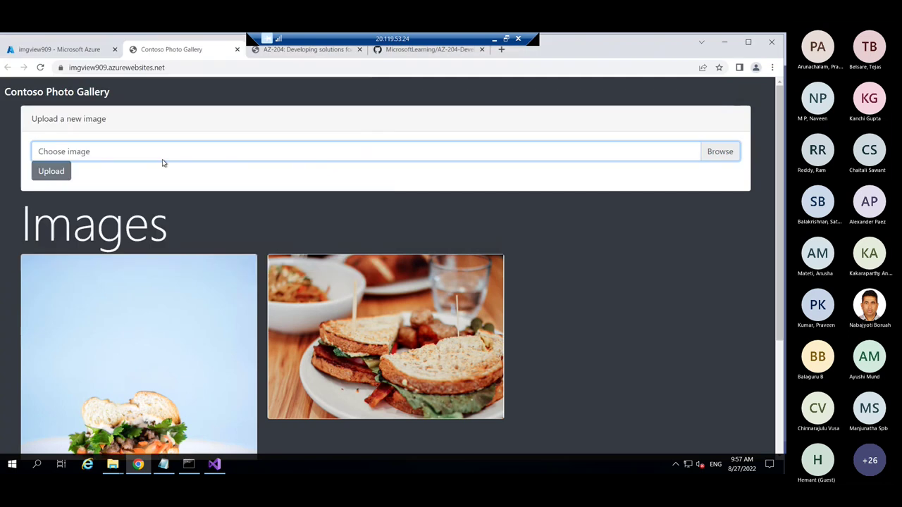
{"action": "left_click", "coordinate": [69, 171]}
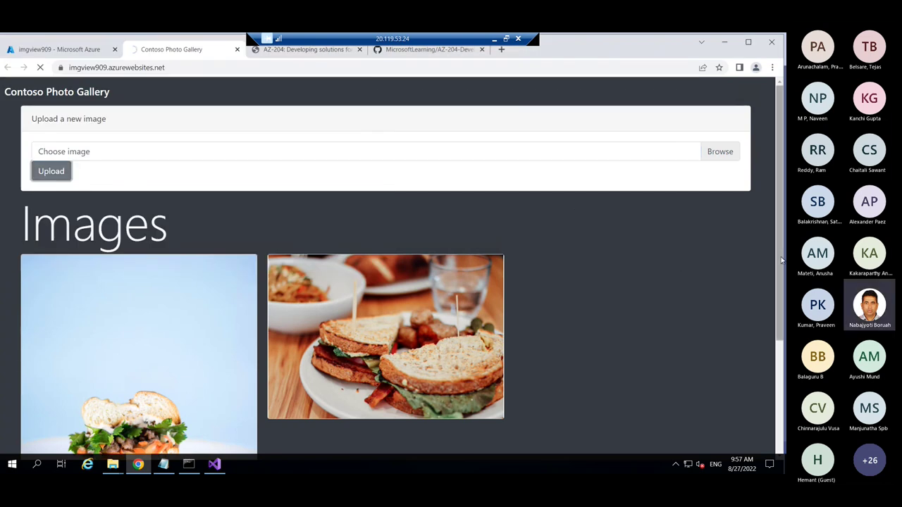
{"action": "left_click_drag", "start_coordinate": [779, 255], "coordinate": [782, 342]}
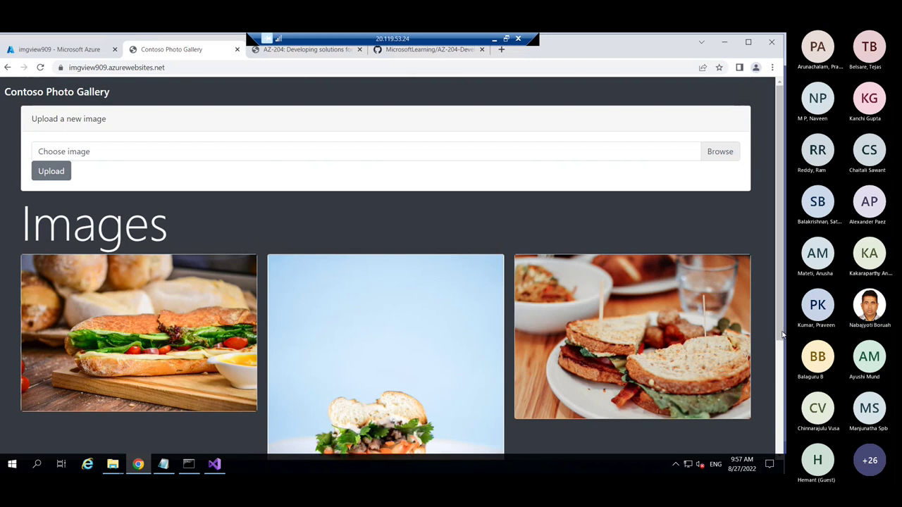
- Look over the Contoso Photo Gallery images and skim the Lab 01 instructions around the Exercise 2 web app creation
{"action": "left_click_drag", "start_coordinate": [783, 349], "coordinate": [777, 289]}
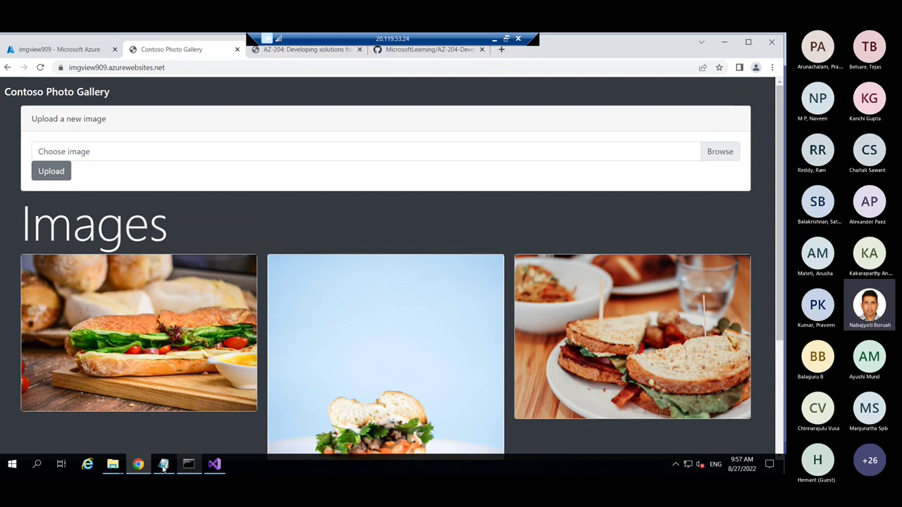
{"action": "scroll", "coordinate": [317, 319], "scroll_direction": "down", "scroll_amount": 2}
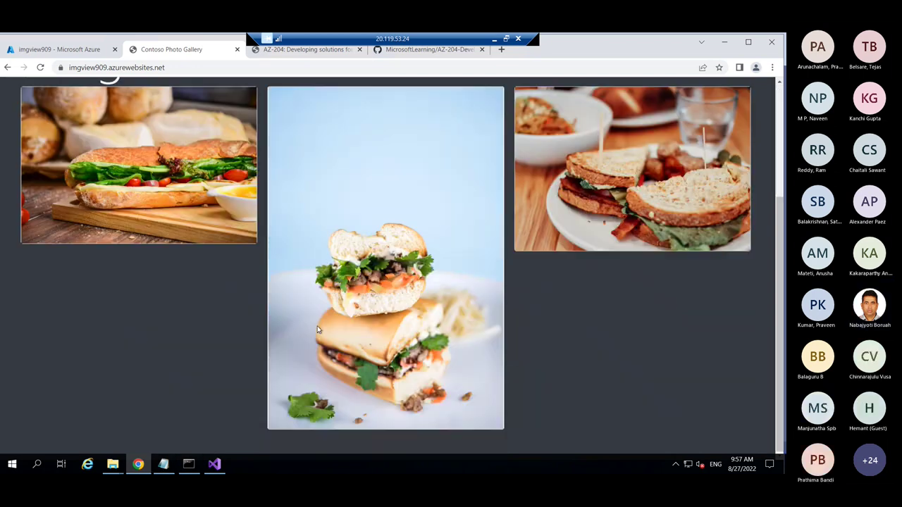
{"action": "left_click", "coordinate": [91, 51]}
{"action": "left_click", "coordinate": [308, 49]}
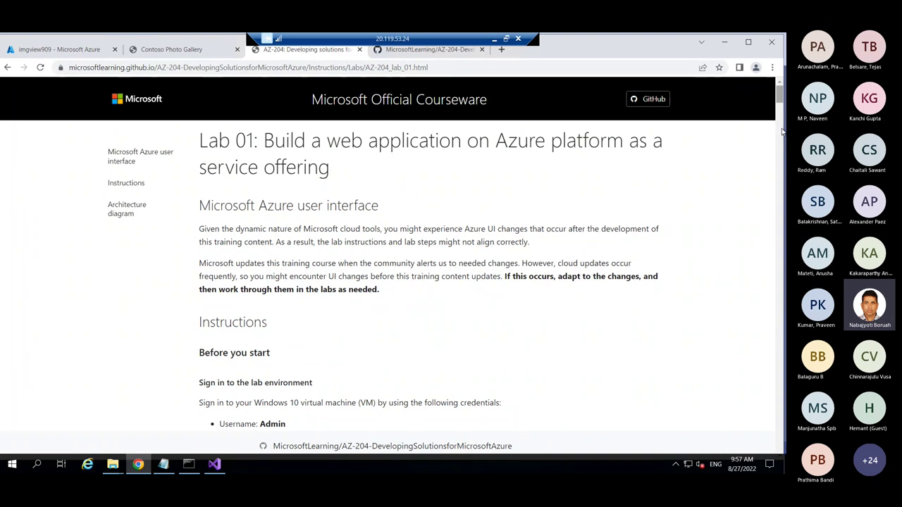
{"action": "left_click_drag", "start_coordinate": [782, 131], "coordinate": [779, 233]}
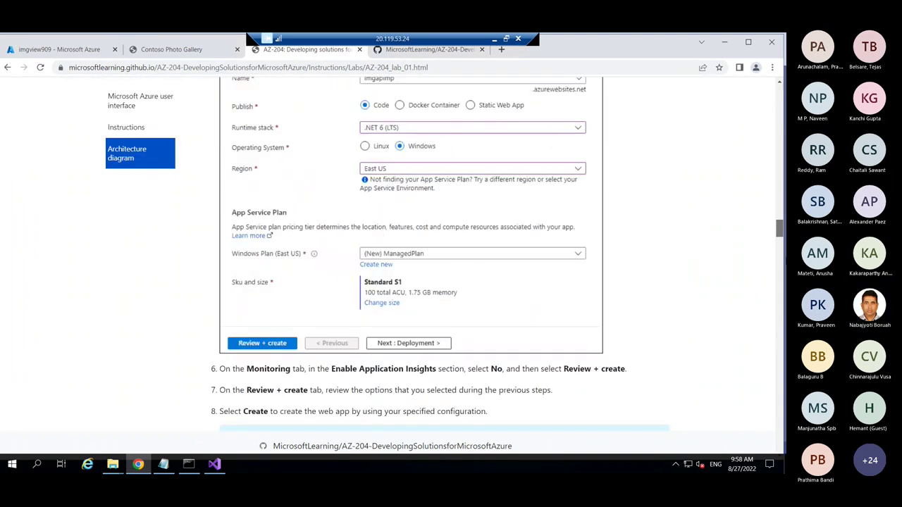
{"action": "scroll", "coordinate": [780, 228], "scroll_direction": "down", "scroll_amount": 20}
{"action": "scroll", "coordinate": [784, 222], "scroll_direction": "up", "scroll_amount": 5}
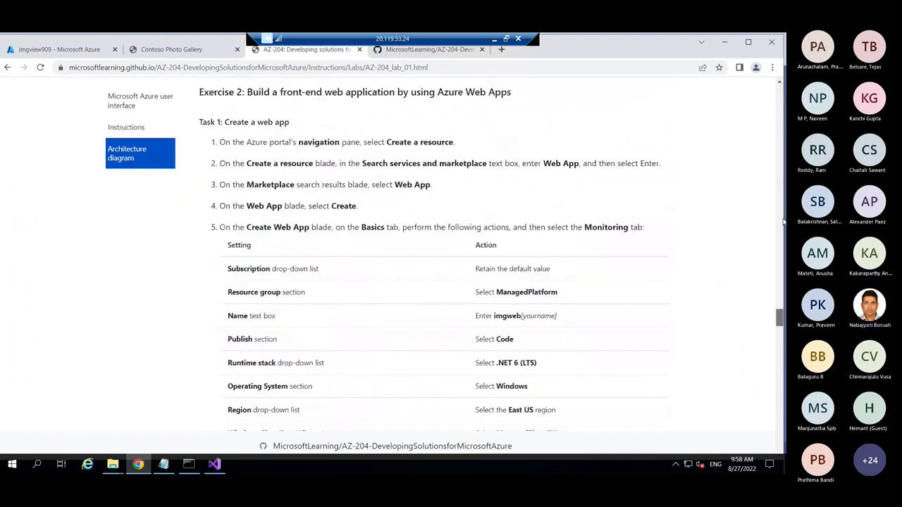
{"action": "scroll", "coordinate": [783, 222], "scroll_direction": "up", "scroll_amount": 15}
- Return to the Contoso Photo Gallery and review the uploaded images and the upload form
{"action": "left_click", "coordinate": [176, 49]}
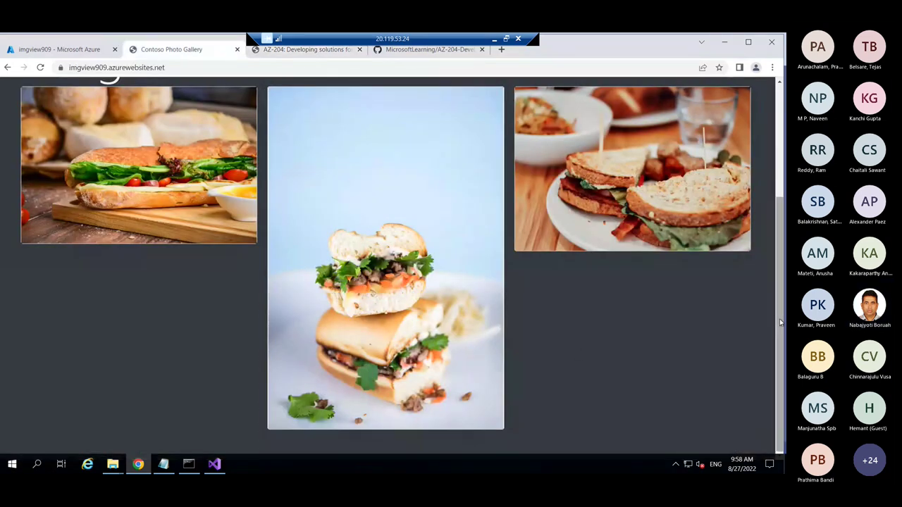
{"action": "scroll", "coordinate": [779, 319], "scroll_direction": "up", "scroll_amount": 3}
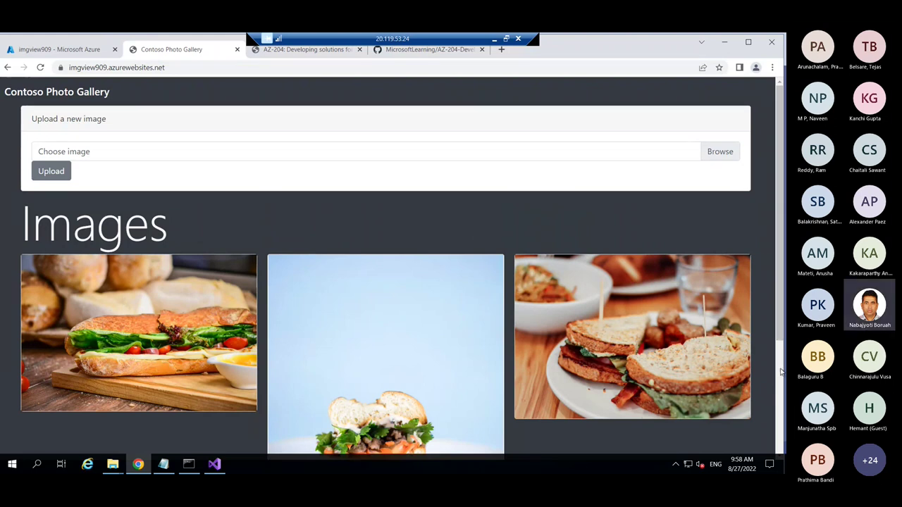
{"action": "scroll", "coordinate": [782, 353], "scroll_direction": "down", "scroll_amount": 1}
{"action": "left_click_drag", "start_coordinate": [782, 360], "coordinate": [781, 392]}
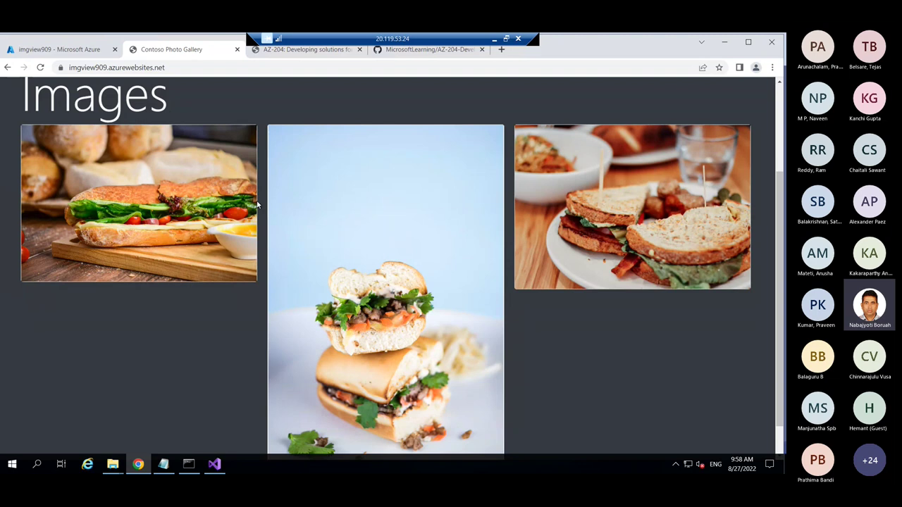
{"action": "scroll", "coordinate": [779, 287], "scroll_direction": "up", "scroll_amount": 2}
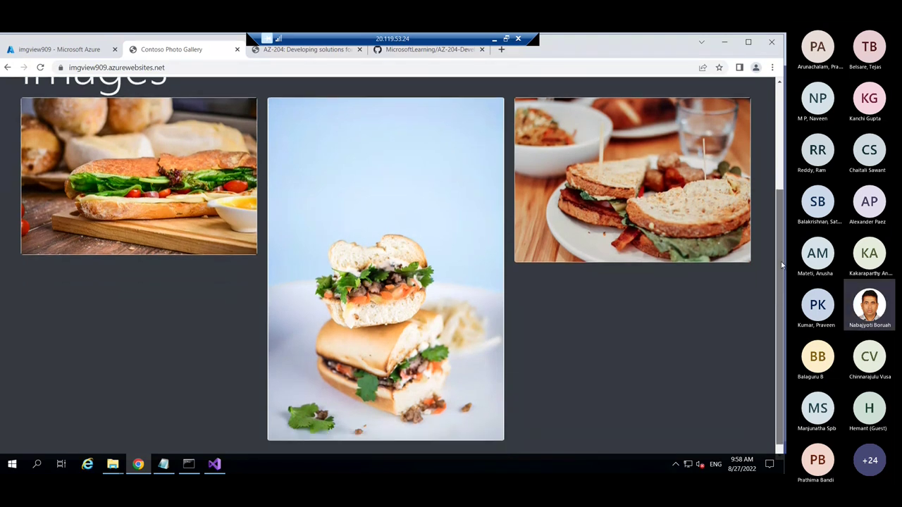
{"action": "scroll", "coordinate": [343, 270], "scroll_direction": "up", "scroll_amount": 1}
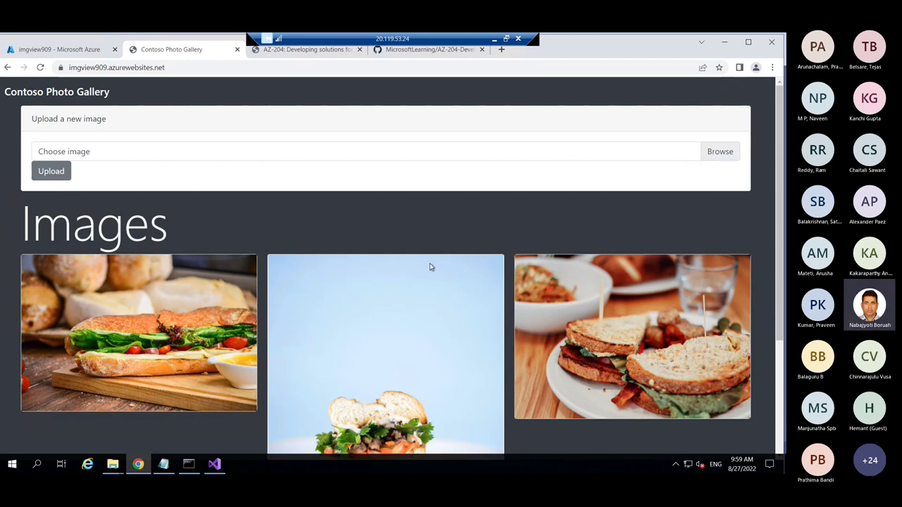
- Go to the Azure portal's All services, browse the Compute category and open the Function App listing
{"action": "left_click", "coordinate": [67, 49]}
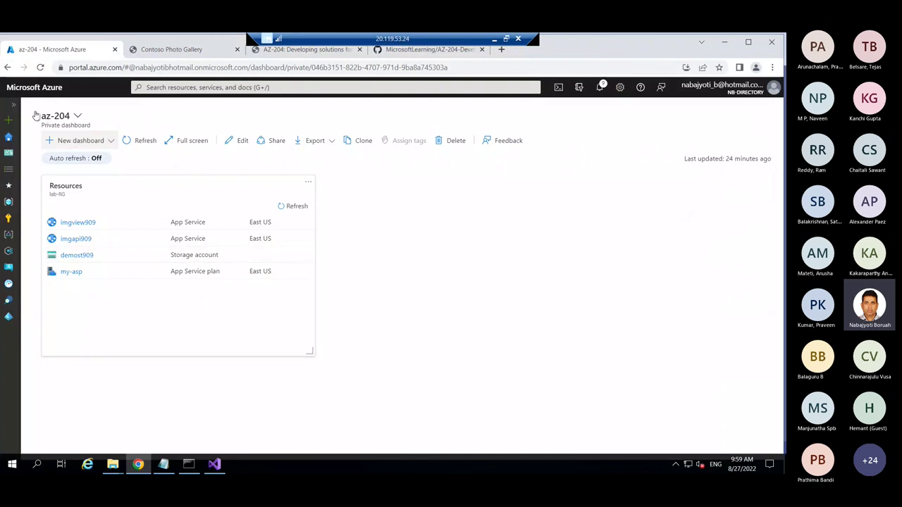
{"action": "left_click", "coordinate": [14, 105]}
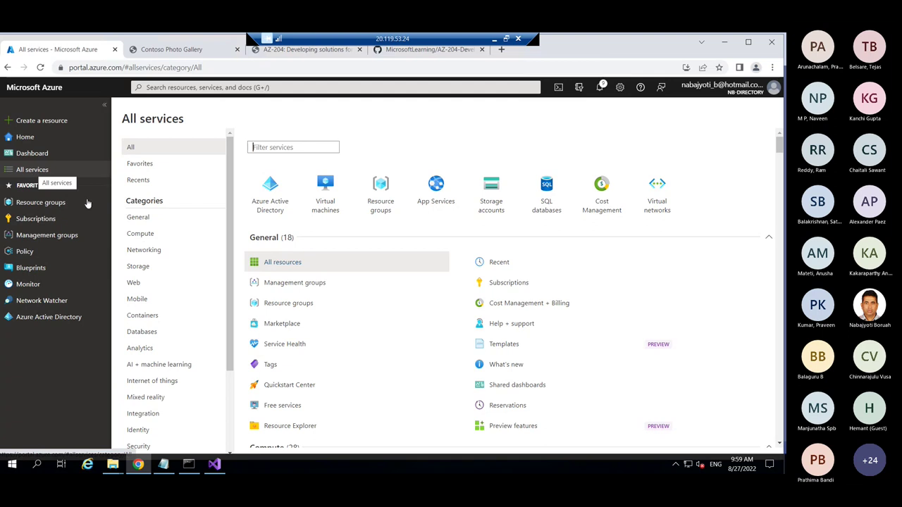
{"action": "left_click", "coordinate": [145, 236]}
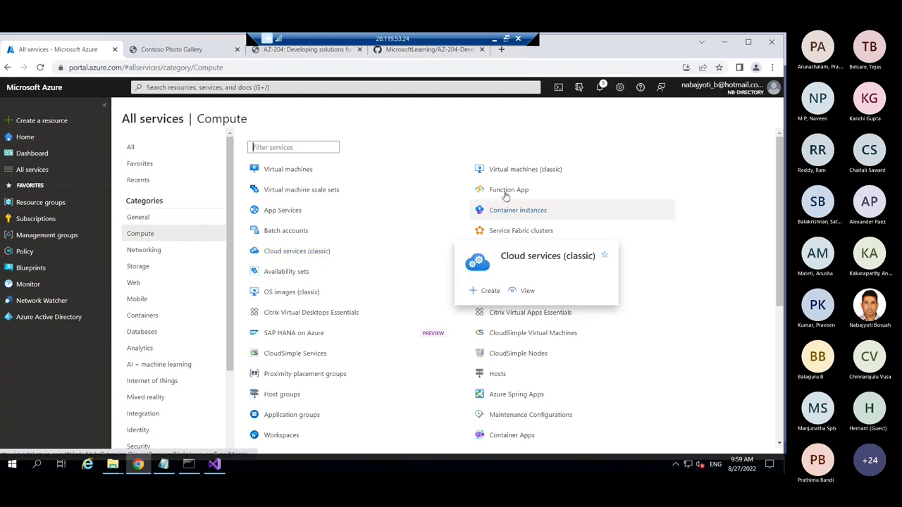
{"action": "mouse_move", "coordinate": [504, 196]}
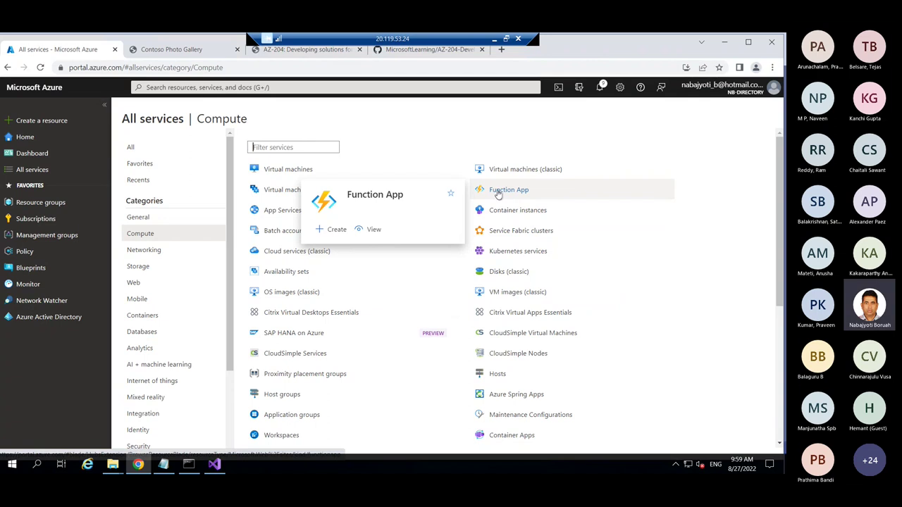
{"action": "left_click", "coordinate": [505, 191]}
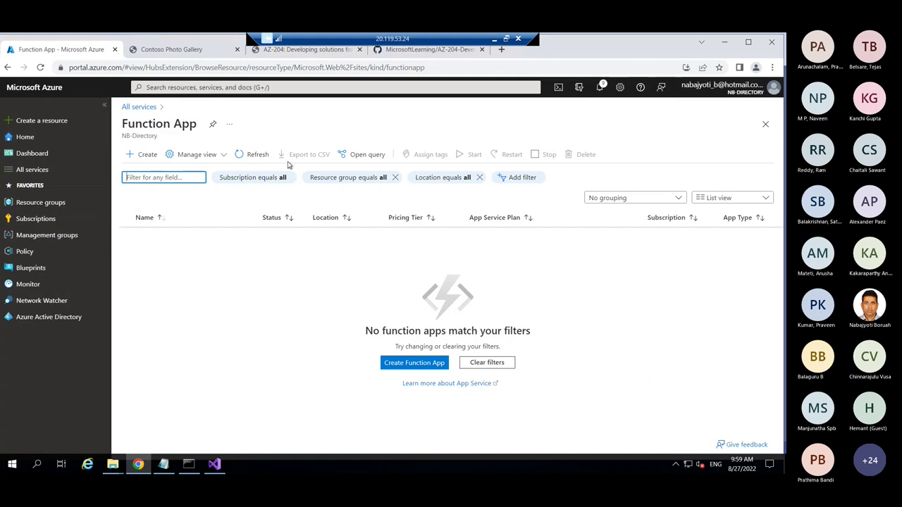
{"action": "left_click_drag", "start_coordinate": [129, 123], "coordinate": [202, 133]}
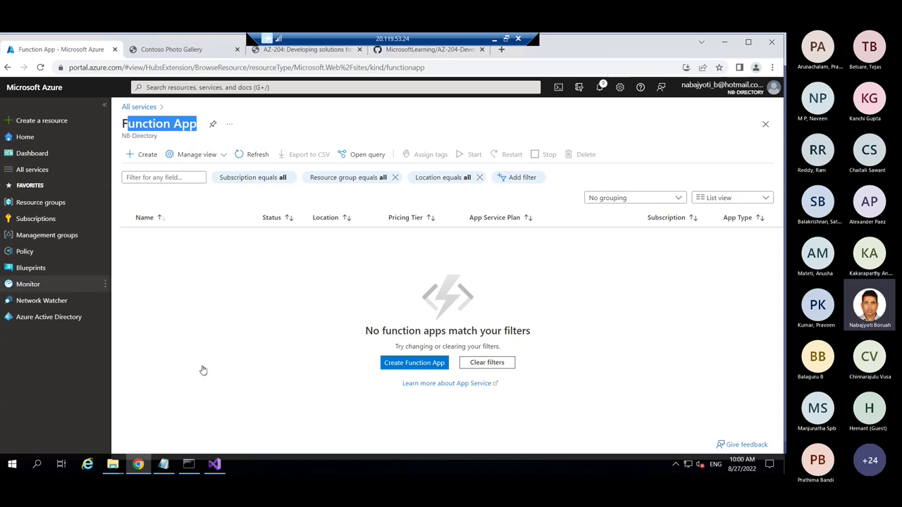
- Switch to Paint and draw a rounded rectangle of about 601 × 367 px on the blank canvas
{"action": "left_click", "coordinate": [11, 466]}
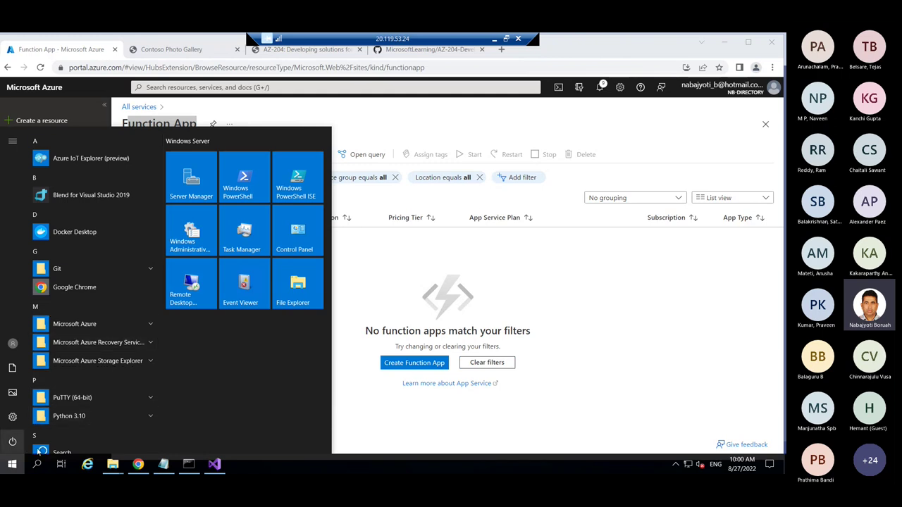
{"action": "left_click", "coordinate": [14, 465]}
{"action": "left_click", "coordinate": [15, 466]}
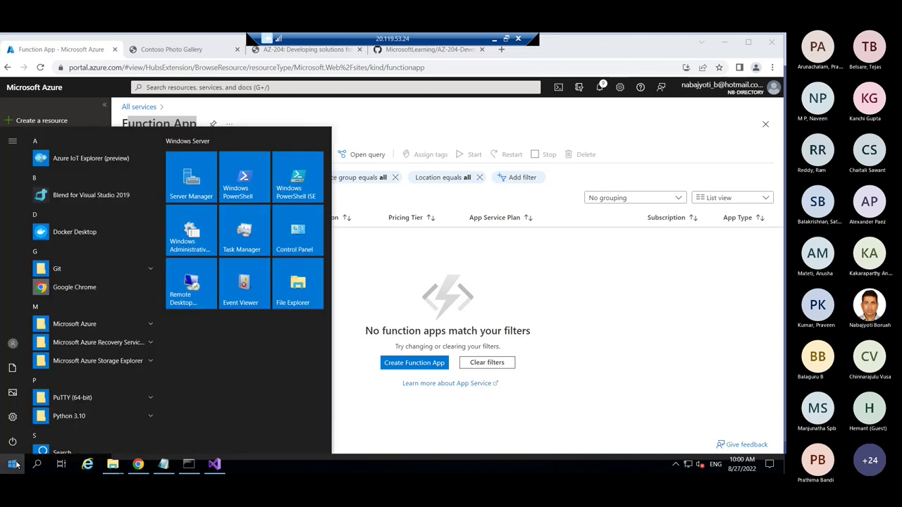
{"action": "type", "text": "panint"}
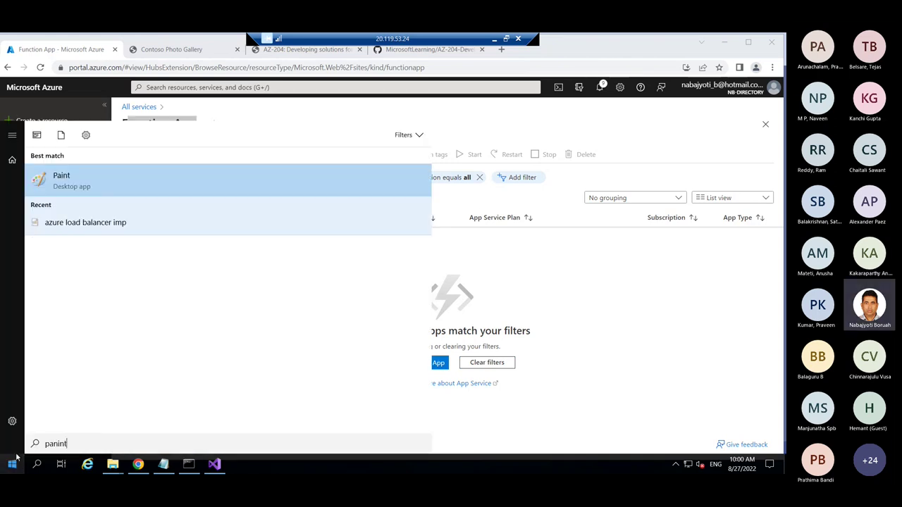
{"action": "left_click", "coordinate": [51, 187]}
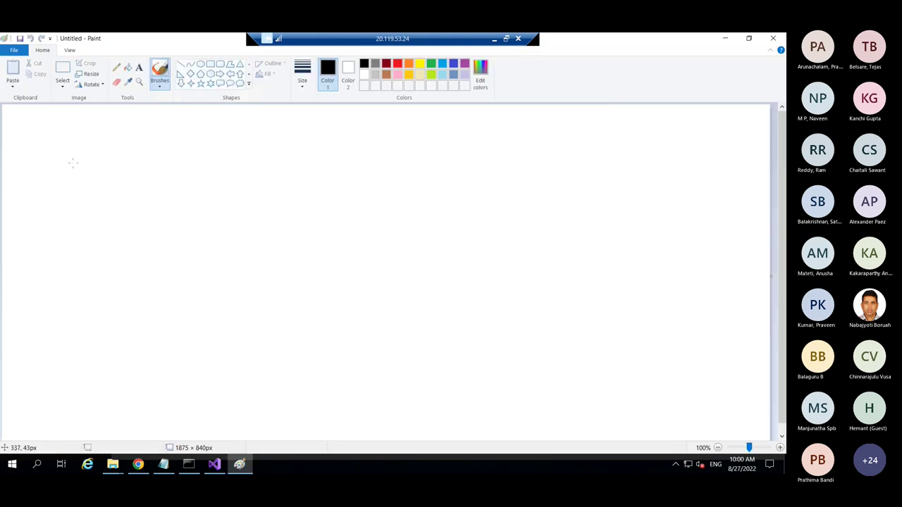
{"action": "left_click", "coordinate": [227, 195]}
{"action": "left_click_drag", "start_coordinate": [81, 162], "coordinate": [329, 310]}
- Add the text label "App service Plan" just below the rounded rectangle
{"action": "left_click", "coordinate": [139, 67]}
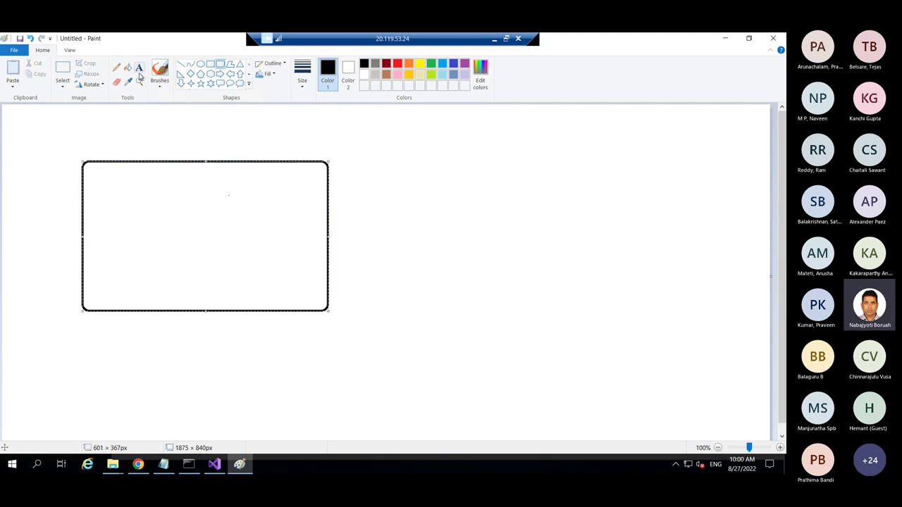
{"action": "left_click", "coordinate": [147, 327]}
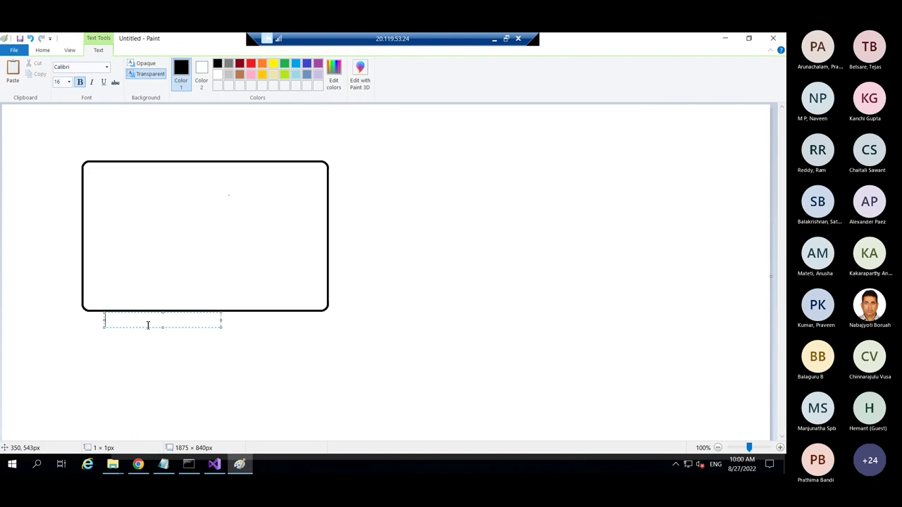
{"action": "type", "text": "App service "}
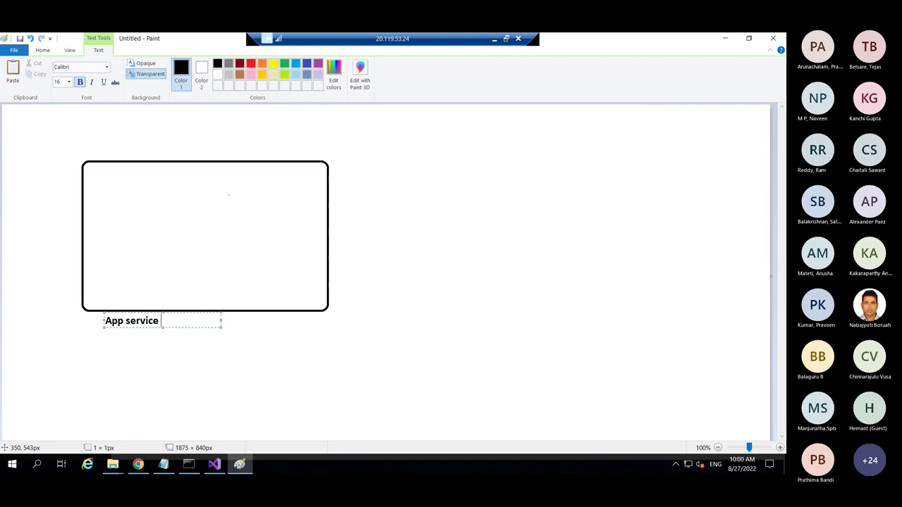
{"action": "type", "text": "Plan"}
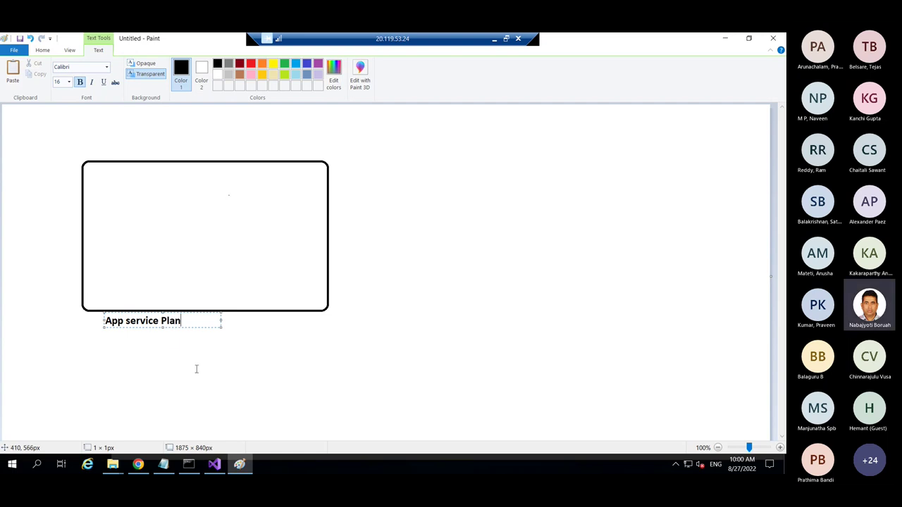
{"action": "left_click", "coordinate": [195, 360]}
{"action": "left_click", "coordinate": [218, 325]}
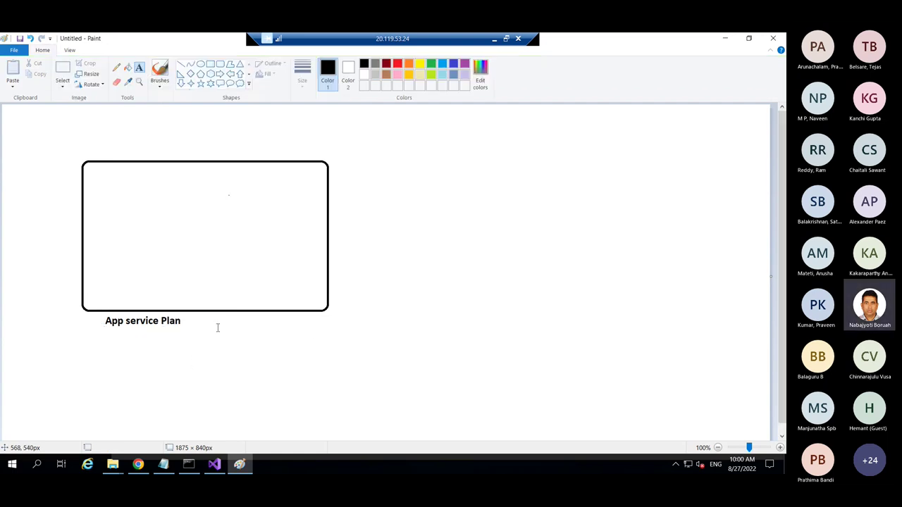
- Add the text "S1 - 3K/M" beside the "App service Plan" label, below the rectangle
{"action": "left_click", "coordinate": [207, 318]}
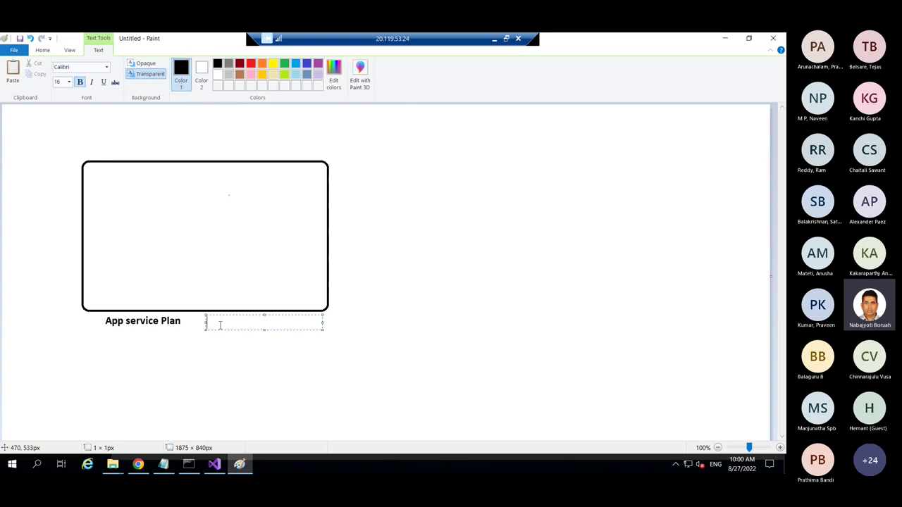
{"action": "type", "text": "Sta"}
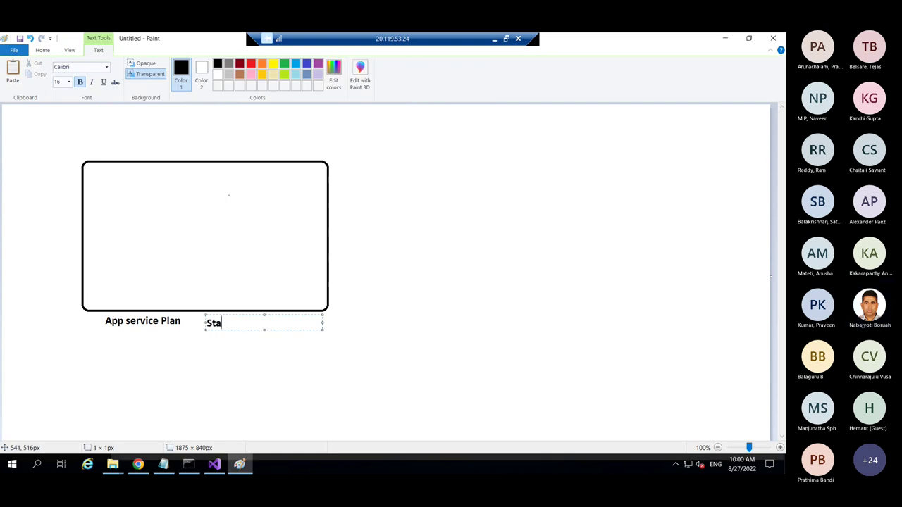
{"action": "type", "text": "ndar"}
{"action": "key", "text": "BackSpace"}
{"action": "key", "text": "BackSpace"}
{"action": "key", "text": "BackSpace"}
{"action": "key", "text": "BackSpace"}
{"action": "key", "text": "BackSpace"}
{"action": "key", "text": "BackSpace"}
{"action": "type", "text": "1 -"}
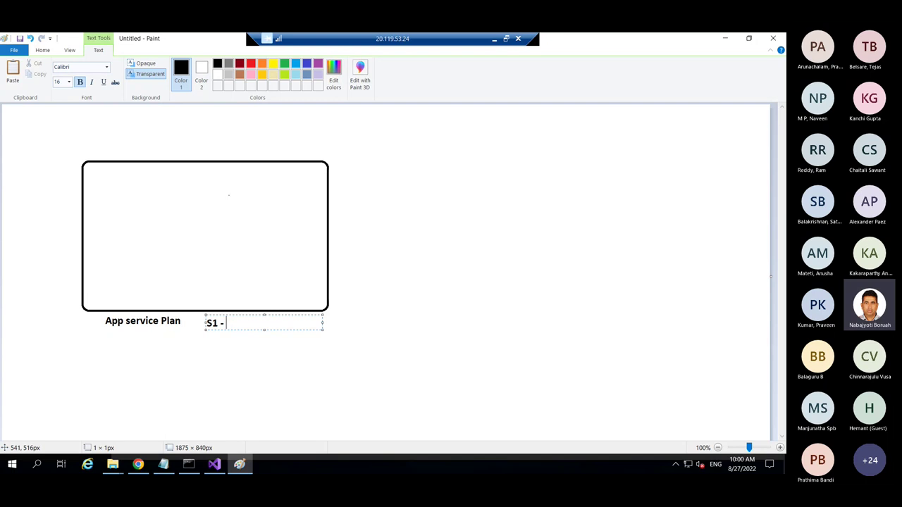
{"action": "type", "text": " 3K/m"}
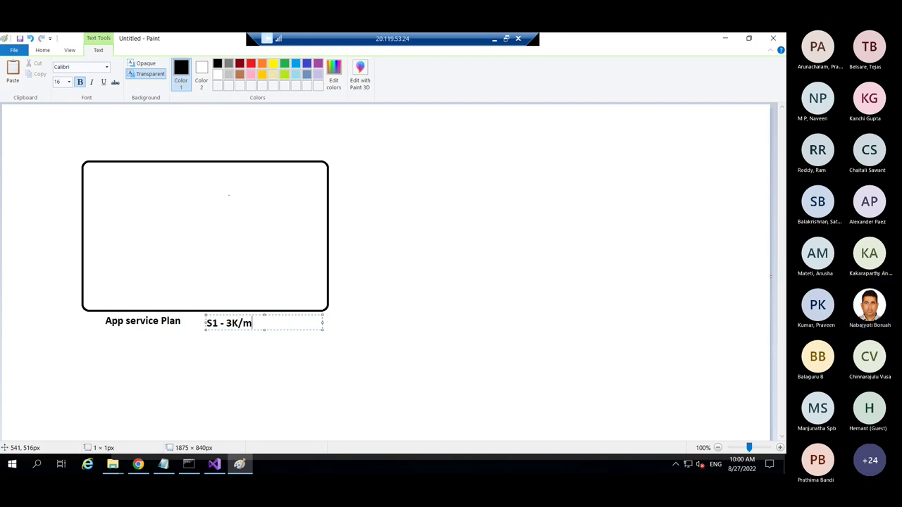
{"action": "key", "text": "BackSpace"}
{"action": "type", "text": "M"}
{"action": "left_click", "coordinate": [210, 392]}
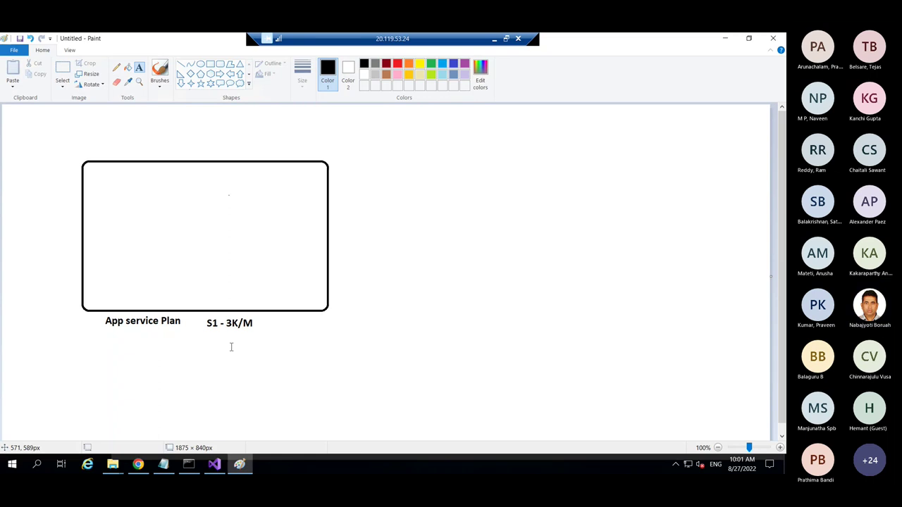
- Add the text "cpu / ram / storage / others" inside the rectangle, just above its bottom edge
{"action": "left_click", "coordinate": [98, 293]}
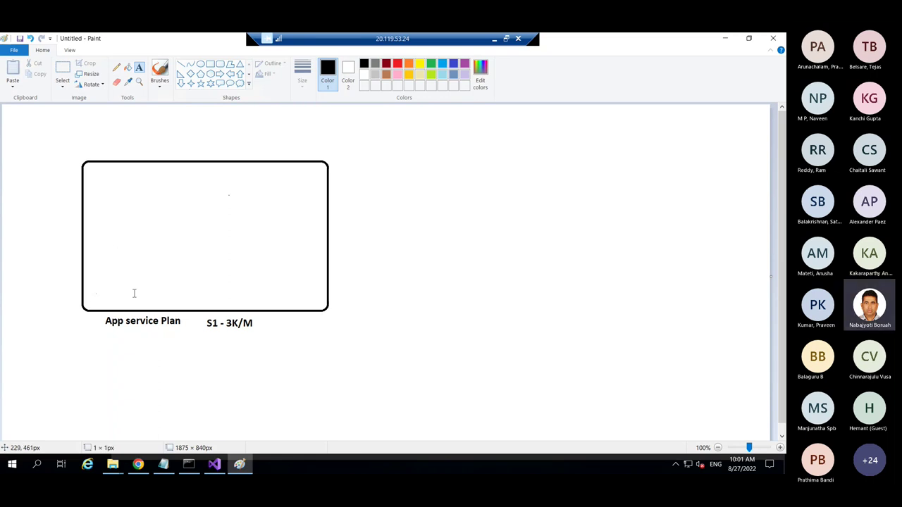
{"action": "type", "text": "cpu /"}
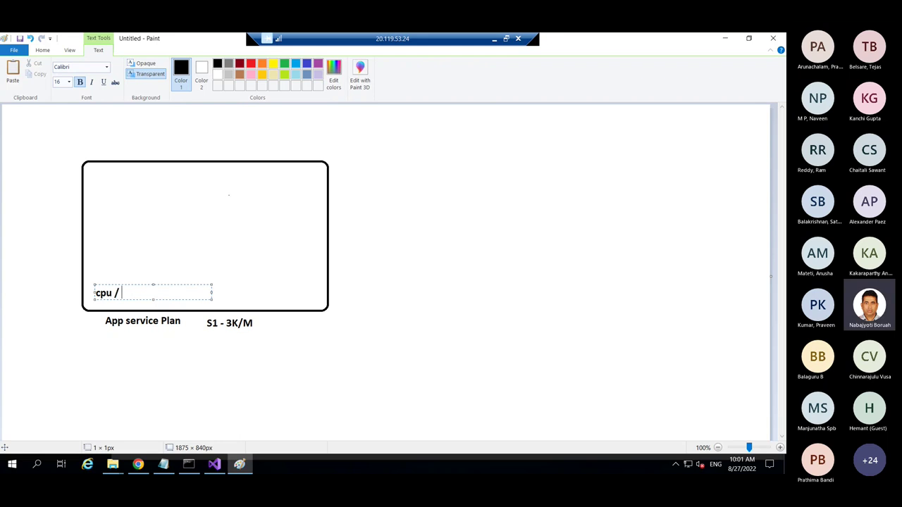
{"action": "type", "text": " ram /"}
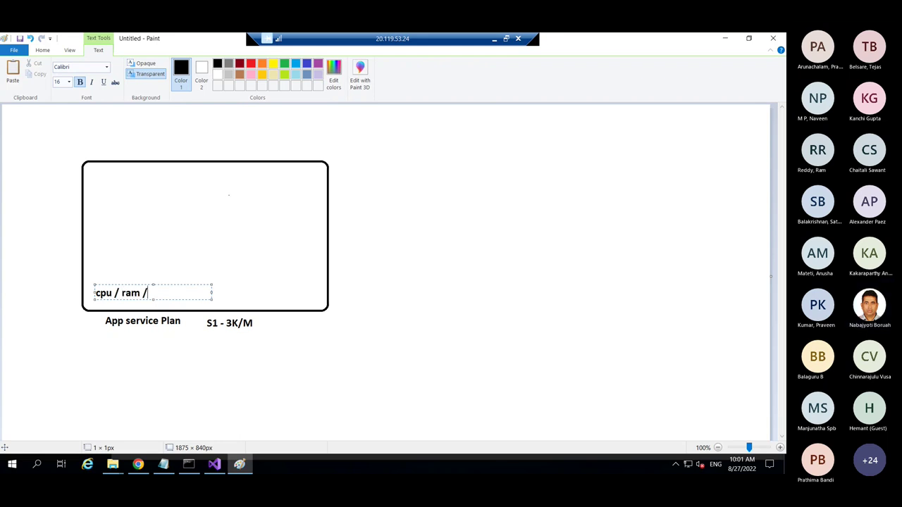
{"action": "type", "text": " storage "}
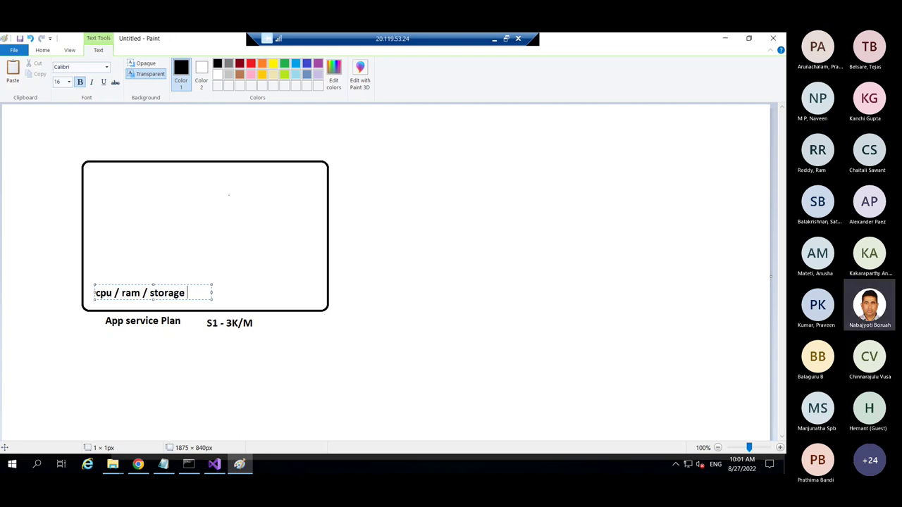
{"action": "type", "text": "/ others"}
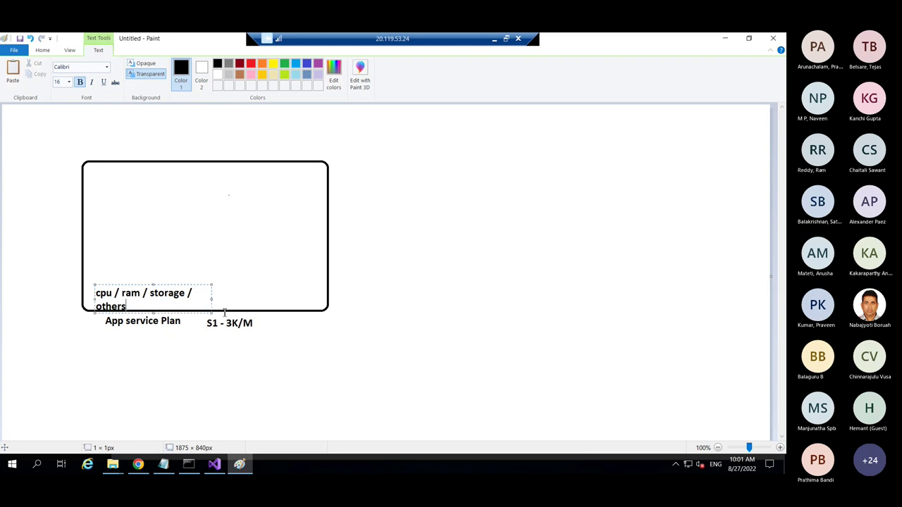
- Widen the text box of "cpu / ram / storage / others" so the text fits on one line
{"action": "left_click_drag", "start_coordinate": [211, 299], "coordinate": [271, 299]}
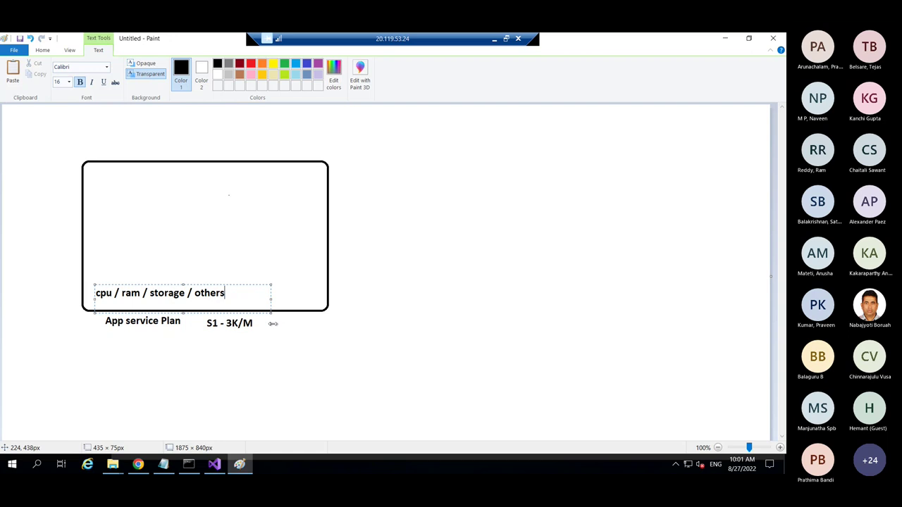
{"action": "left_click", "coordinate": [309, 347]}
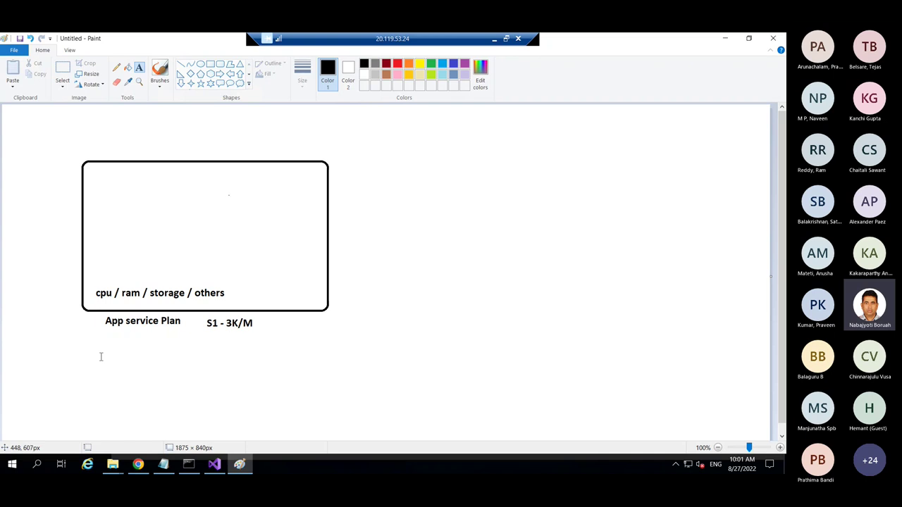
- Draw a smaller rounded rectangle of about 214 × 118 px inside the App service Plan box, above the resources text
{"action": "left_click", "coordinate": [219, 64]}
{"action": "left_click", "coordinate": [139, 67]}
{"action": "left_click", "coordinate": [220, 63]}
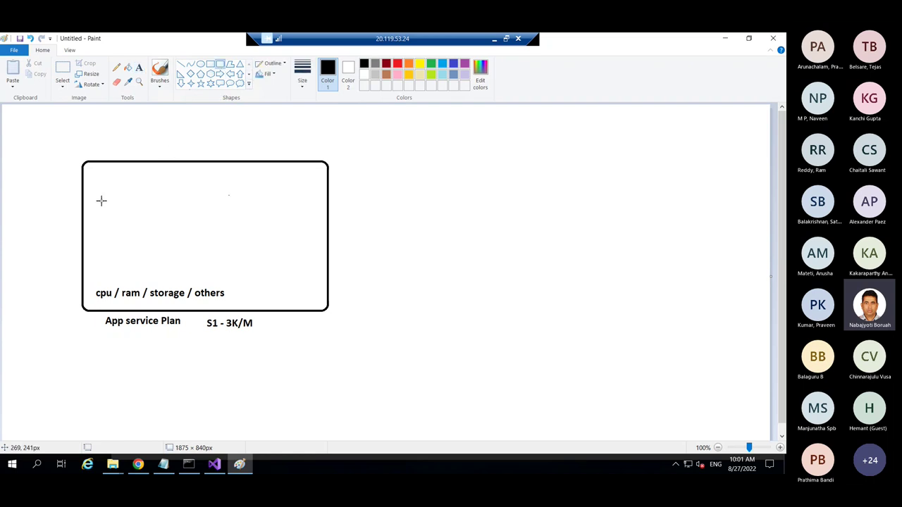
{"action": "left_click_drag", "start_coordinate": [100, 200], "coordinate": [187, 246]}
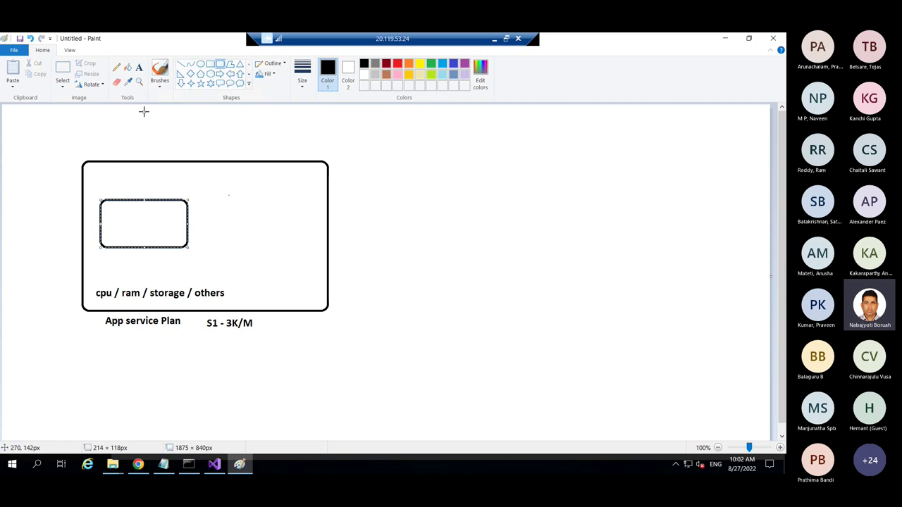
- Add the text "Web app ?" inside the small rounded rectangle
{"action": "left_click", "coordinate": [139, 66]}
{"action": "left_click", "coordinate": [112, 219]}
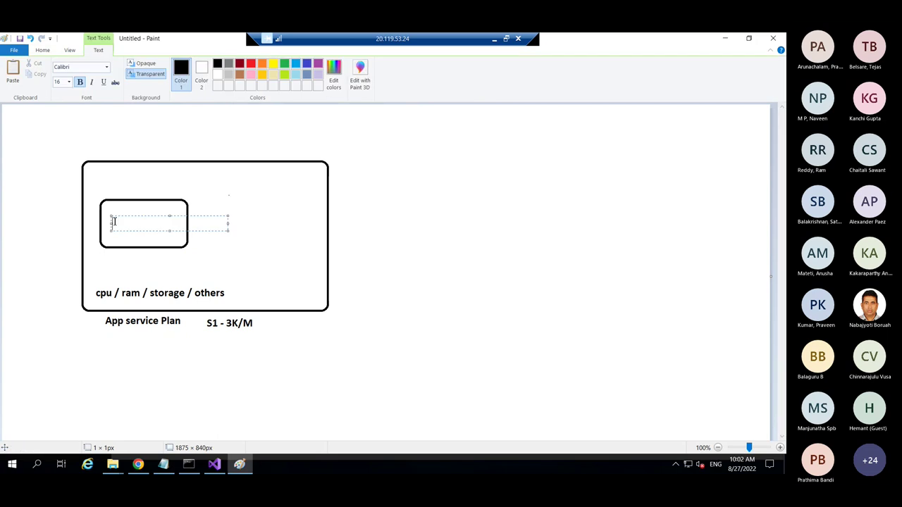
{"action": "type", "text": "Web app"}
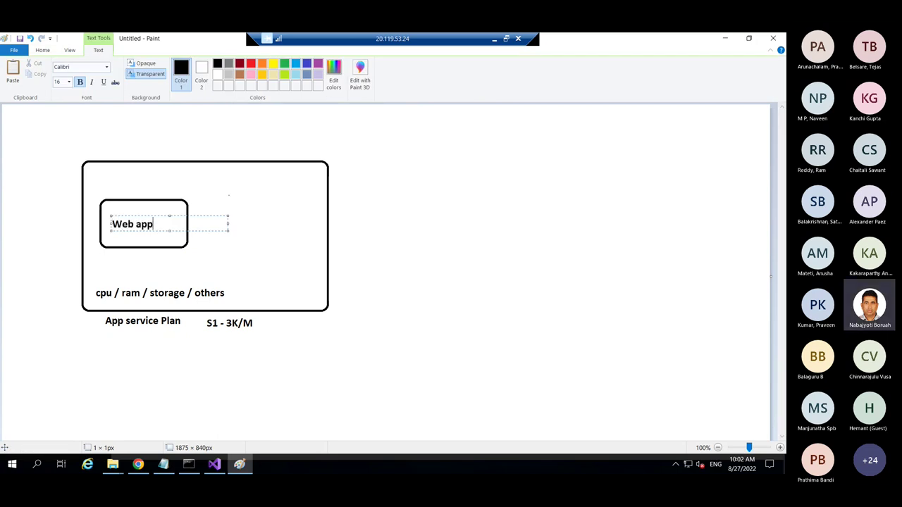
{"action": "type", "text": " ?"}
{"action": "left_click", "coordinate": [108, 353]}
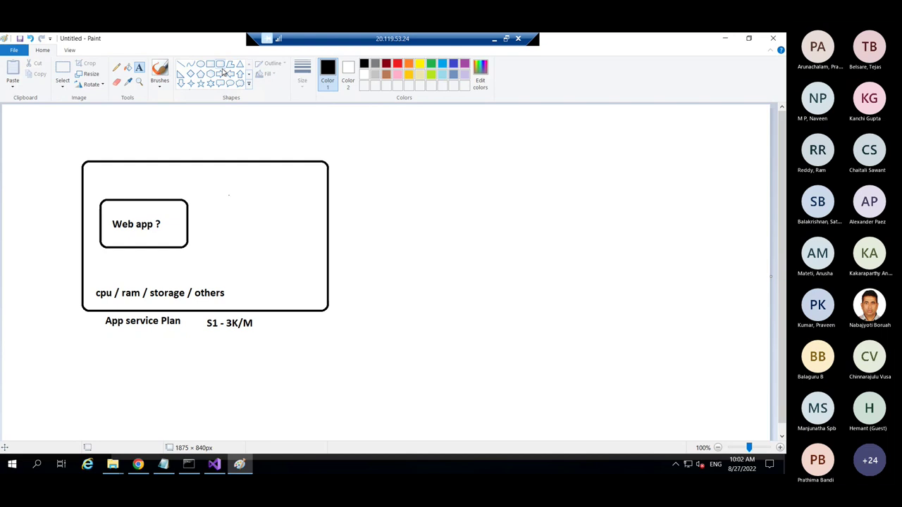
- Sketch a large block arrow with the Pencil in a thicker stroke, pointing right from beside the App service Plan box
{"action": "left_click", "coordinate": [117, 68]}
{"action": "left_click_drag", "start_coordinate": [346, 211], "coordinate": [442, 210]}
{"action": "left_click", "coordinate": [304, 83]}
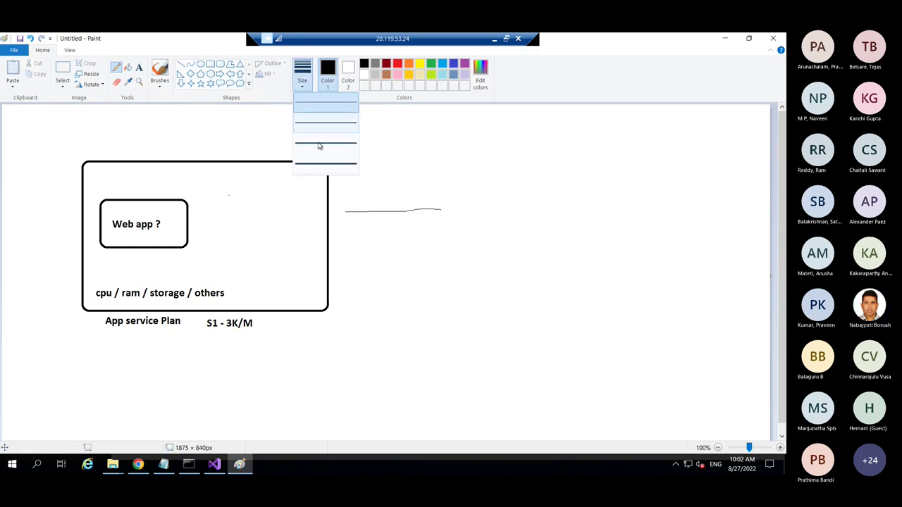
{"action": "left_click", "coordinate": [333, 148]}
{"action": "left_click_drag", "start_coordinate": [351, 212], "coordinate": [443, 211]}
{"action": "left_click_drag", "start_coordinate": [351, 235], "coordinate": [447, 234]}
{"action": "left_click_drag", "start_coordinate": [441, 186], "coordinate": [449, 253]}
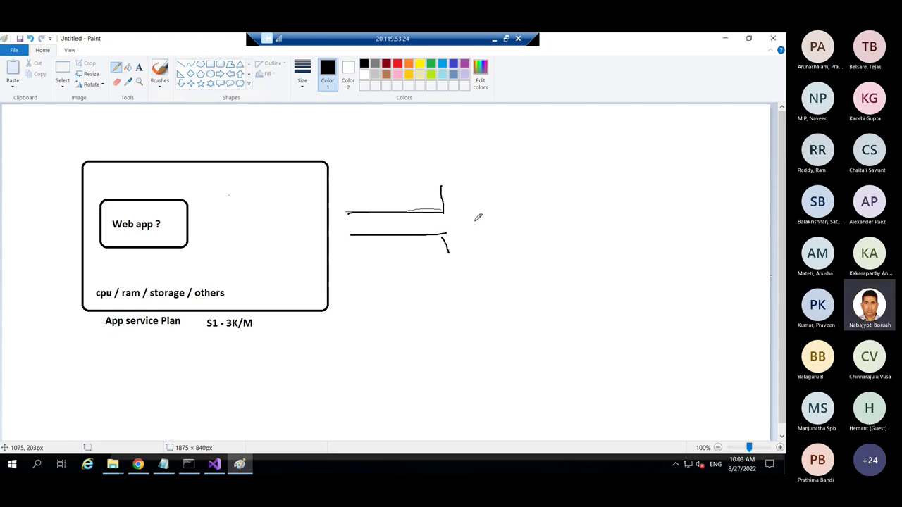
{"action": "mouse_move", "coordinate": [442, 186]}
{"action": "left_mouse_down"}
{"action": "mouse_move", "coordinate": [467, 246]}
{"action": "mouse_move", "coordinate": [452, 255]}
{"action": "left_mouse_up"}
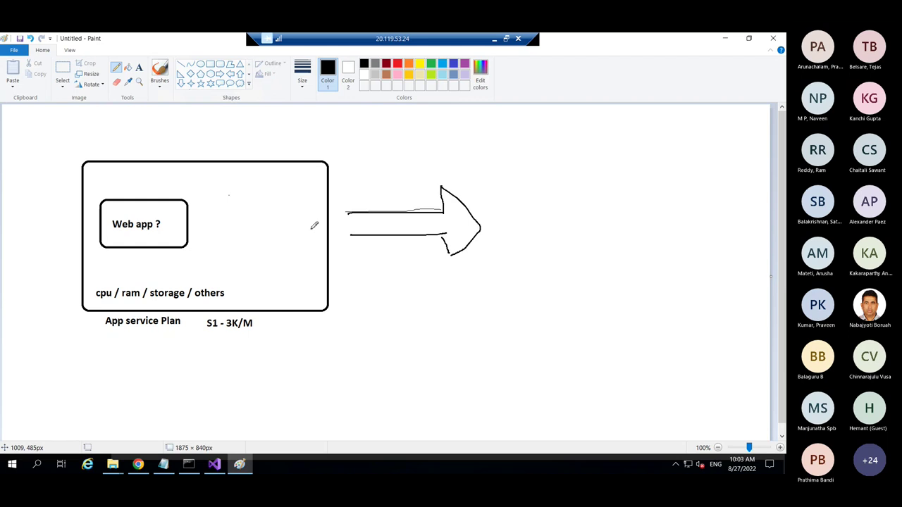
- Add the heading "Serverless Computing" above and to the right of the arrow, with its text box slightly widened
{"action": "left_click", "coordinate": [139, 67]}
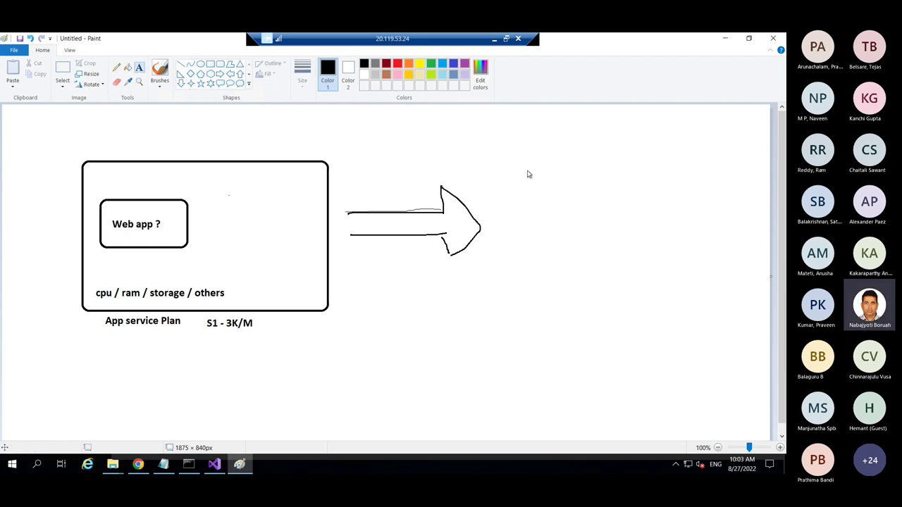
{"action": "left_click", "coordinate": [497, 151]}
{"action": "type", "text": "Ser"}
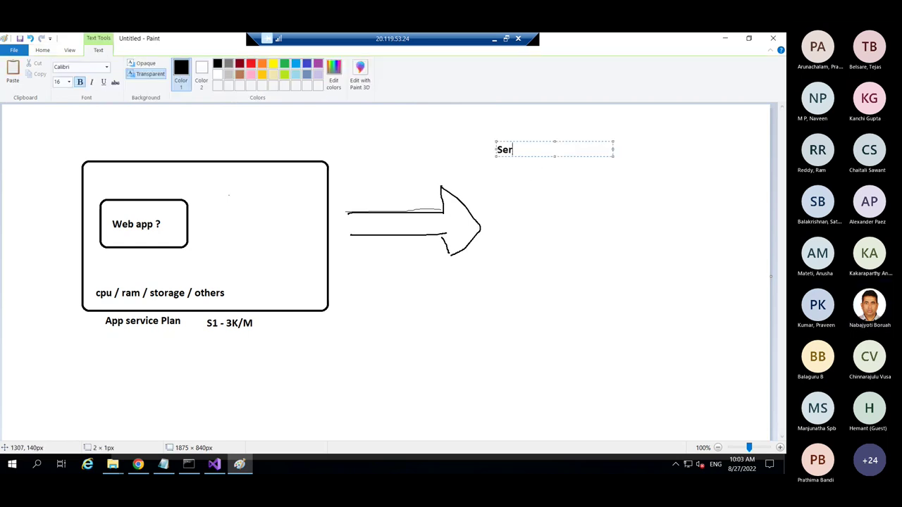
{"action": "type", "text": "verless "}
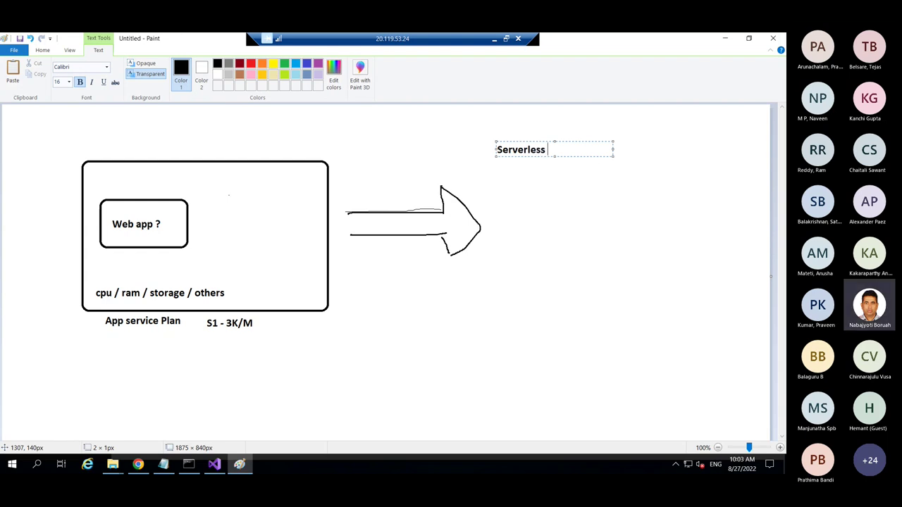
{"action": "type", "text": "Com"}
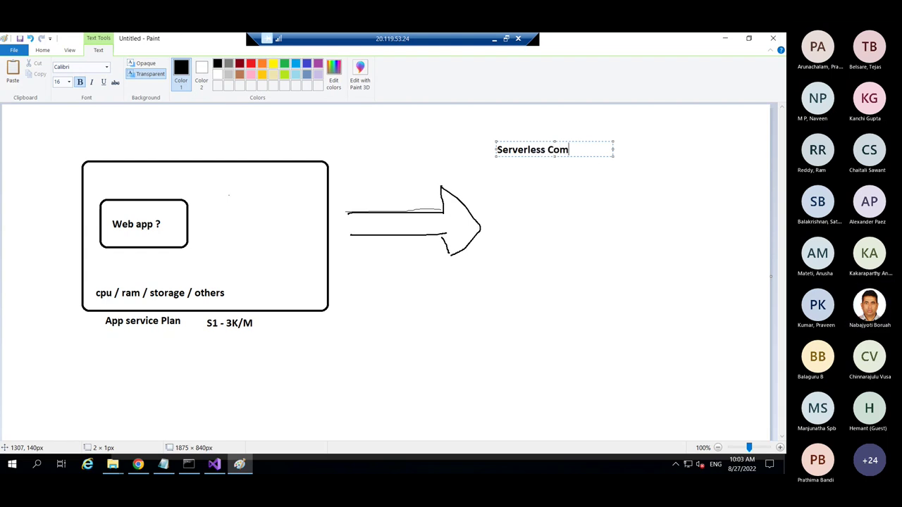
{"action": "type", "text": "puting"}
{"action": "left_click_drag", "start_coordinate": [614, 151], "coordinate": [630, 150]}
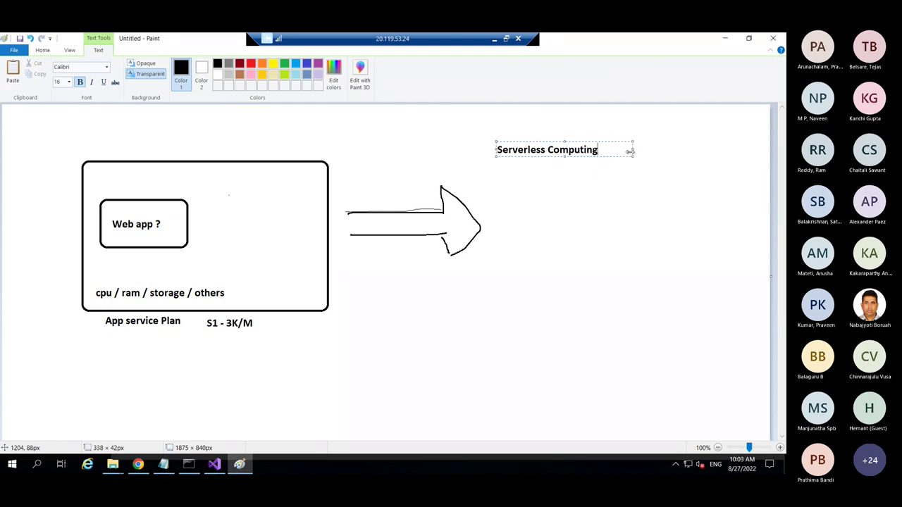
{"action": "left_click", "coordinate": [595, 174]}
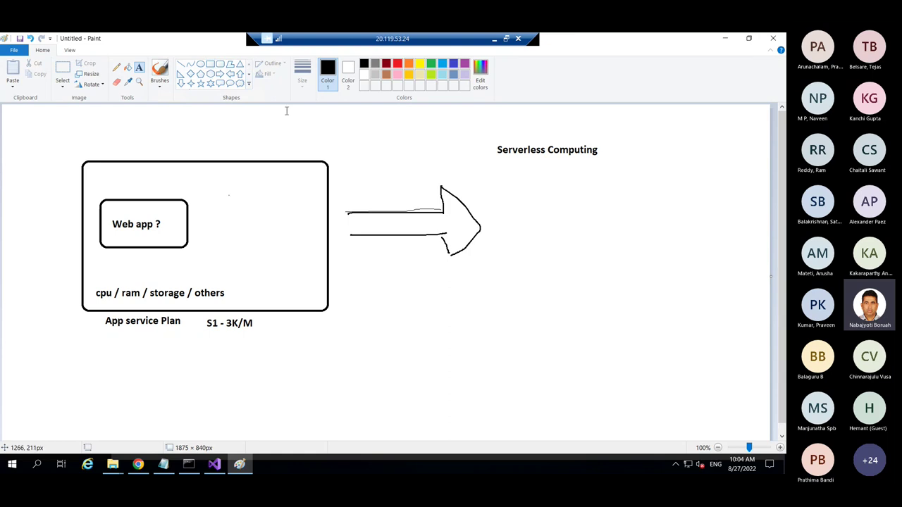
- Draw three stacked rounded rectangles below the "Serverless Computing" heading, the lowest about 377 × 88 px
{"action": "left_click", "coordinate": [221, 63]}
{"action": "left_click_drag", "start_coordinate": [522, 171], "coordinate": [682, 227]}
{"action": "left_click_drag", "start_coordinate": [522, 240], "coordinate": [676, 287]}
{"action": "left_click_drag", "start_coordinate": [525, 308], "coordinate": [679, 343]}
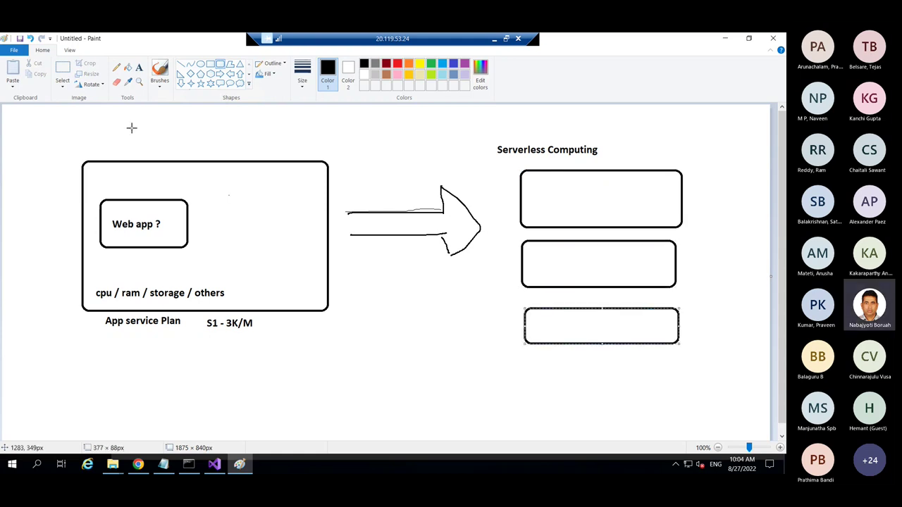
- Add the text "Azure Function" inside the uppermost rectangle under "Serverless Computing"
{"action": "left_click", "coordinate": [116, 67]}
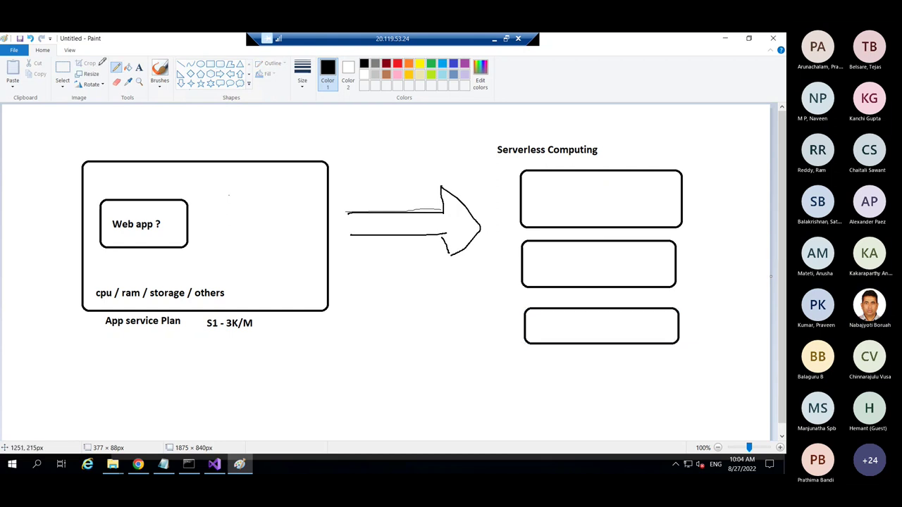
{"action": "left_click", "coordinate": [139, 67]}
{"action": "left_click", "coordinate": [537, 198]}
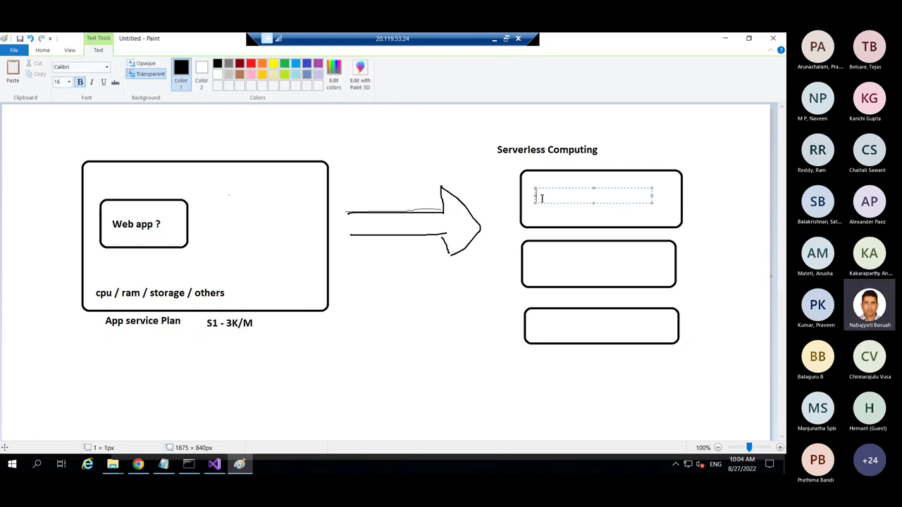
{"action": "type", "text": "Azure "}
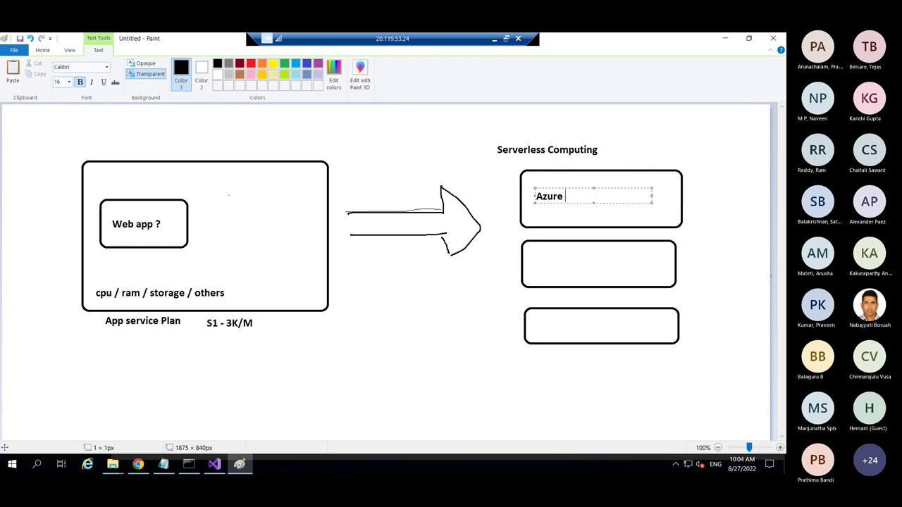
{"action": "type", "text": "Function"}
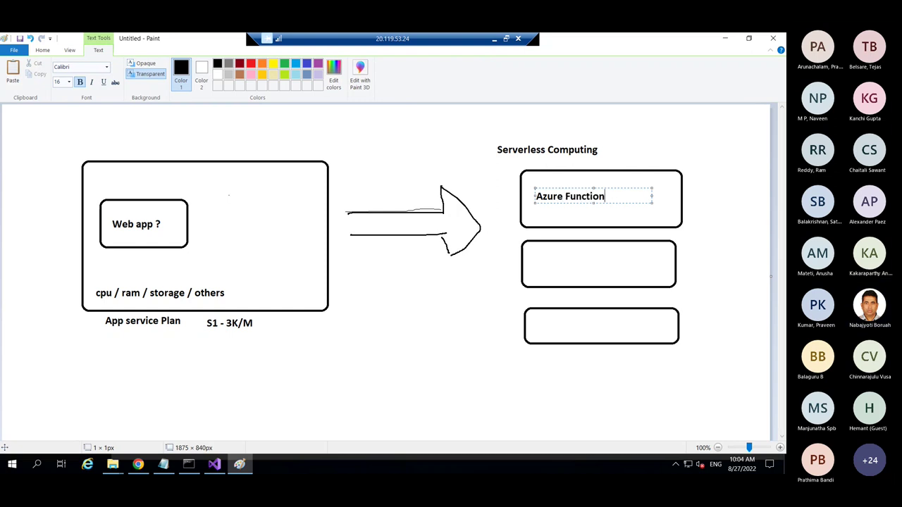
{"action": "left_click", "coordinate": [536, 260]}
- Add the text "API Management" inside the middle rectangle under "Serverless Computing"
{"action": "left_click", "coordinate": [537, 260]}
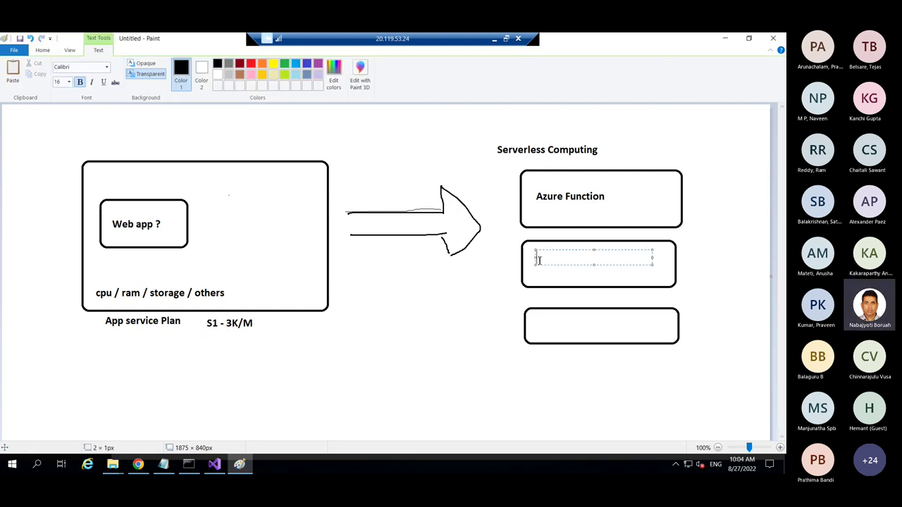
{"action": "type", "text": "API "}
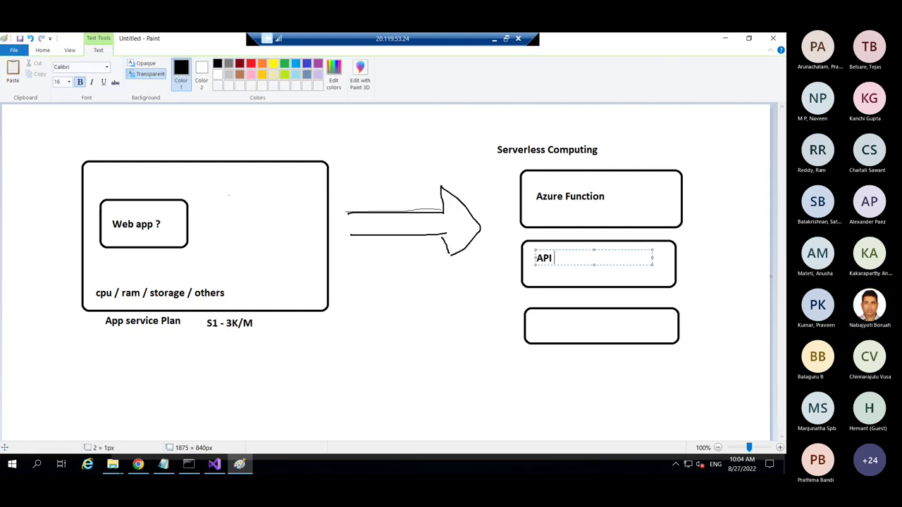
{"action": "type", "text": "Management"}
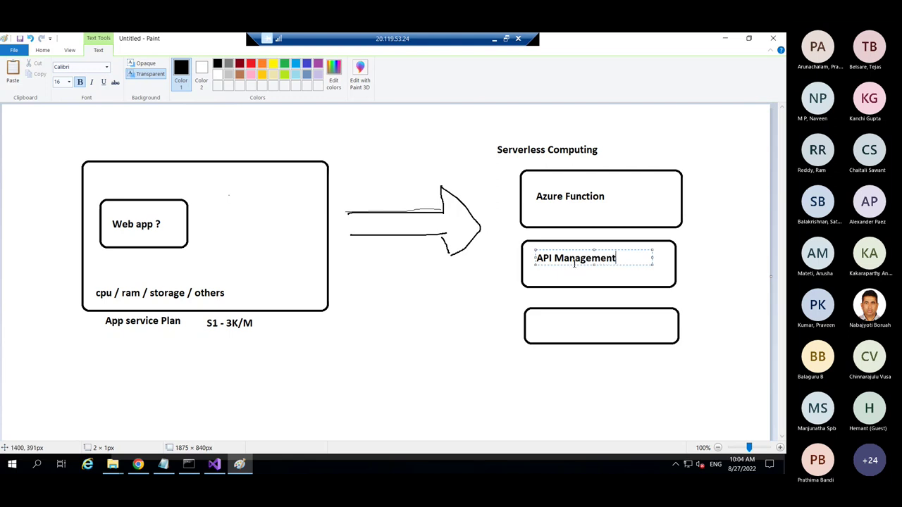
{"action": "left_click", "coordinate": [533, 324]}
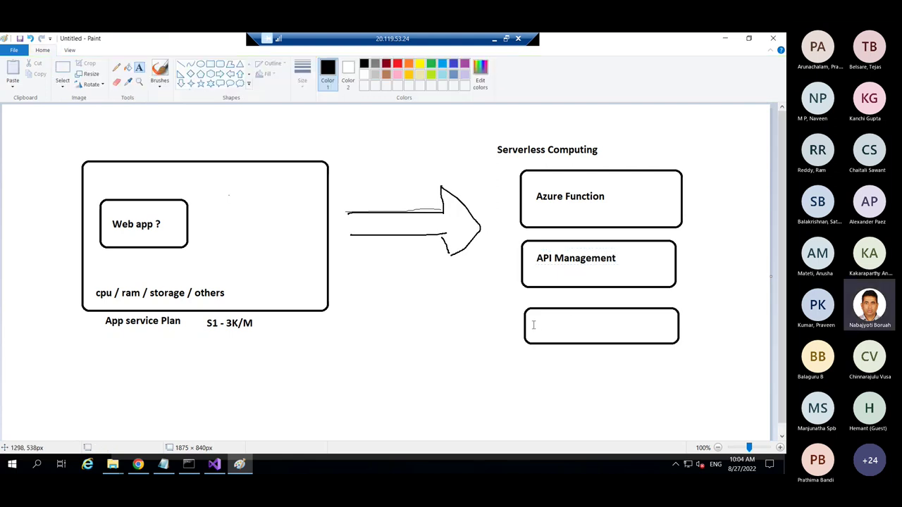
- Add the text "Logic App / Eventgrid" inside the lowest rectangle under "Serverless Computing"
{"action": "left_click", "coordinate": [534, 323]}
{"action": "type", "text": "Log"}
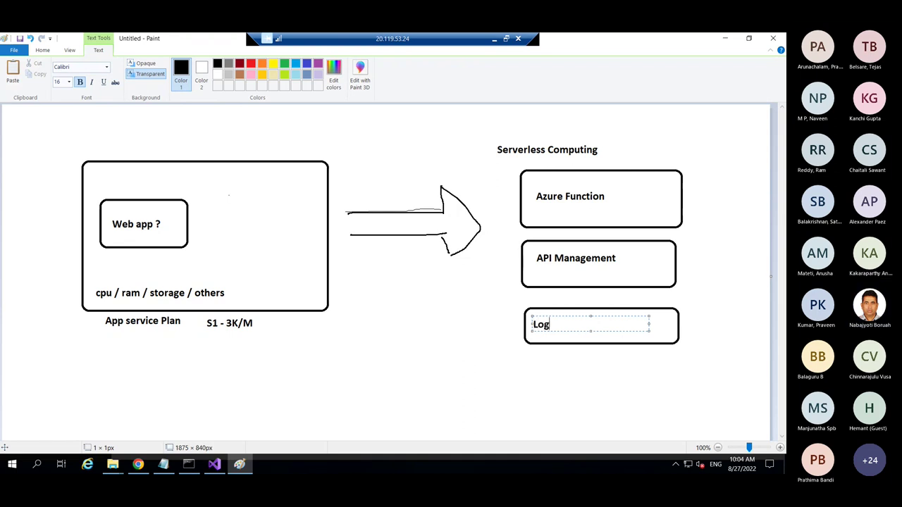
{"action": "type", "text": "ic App / E"}
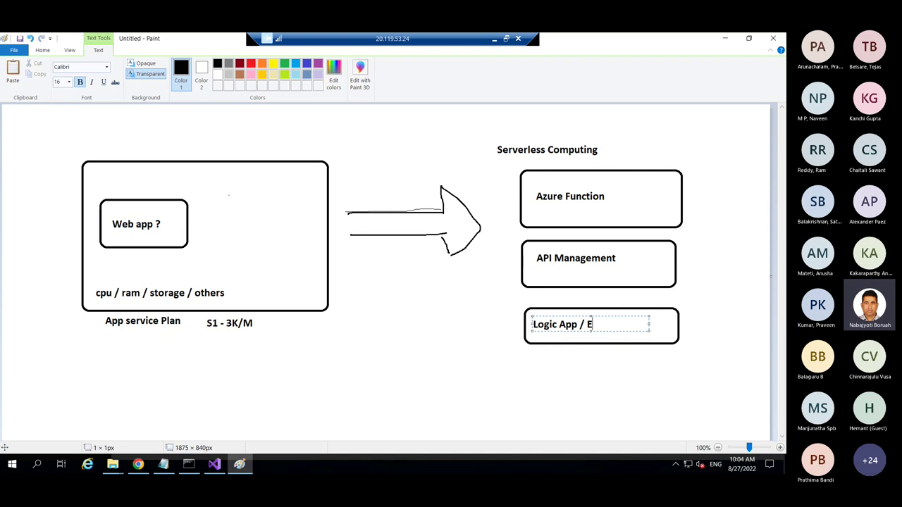
{"action": "type", "text": "vent"}
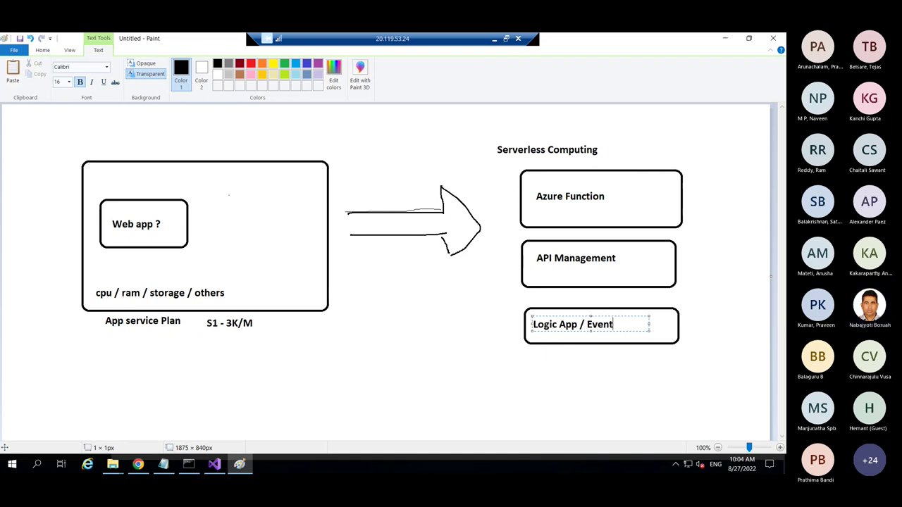
{"action": "type", "text": "grid"}
- Add "CosmosDB" as a second line below "Logic App / Eventgrid" and nudge the text up to sit within its rectangle
{"action": "key", "text": "Return"}
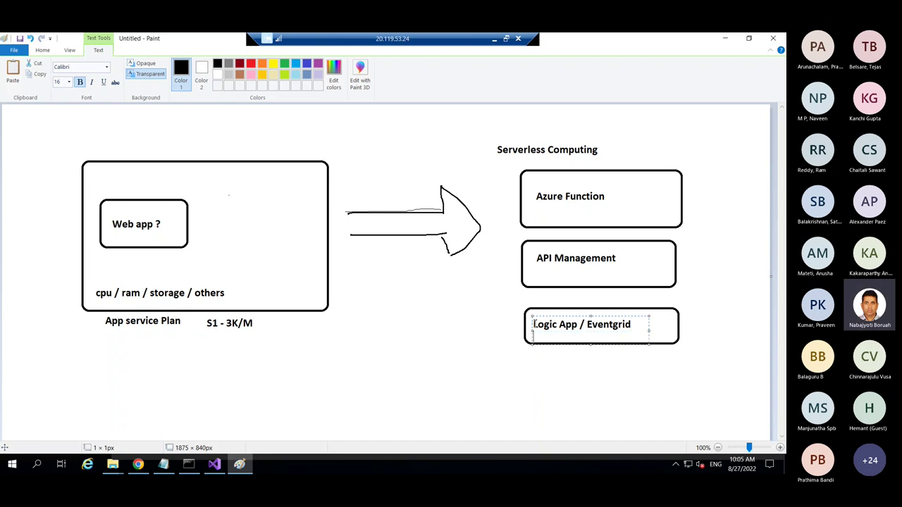
{"action": "type", "text": "Cos"}
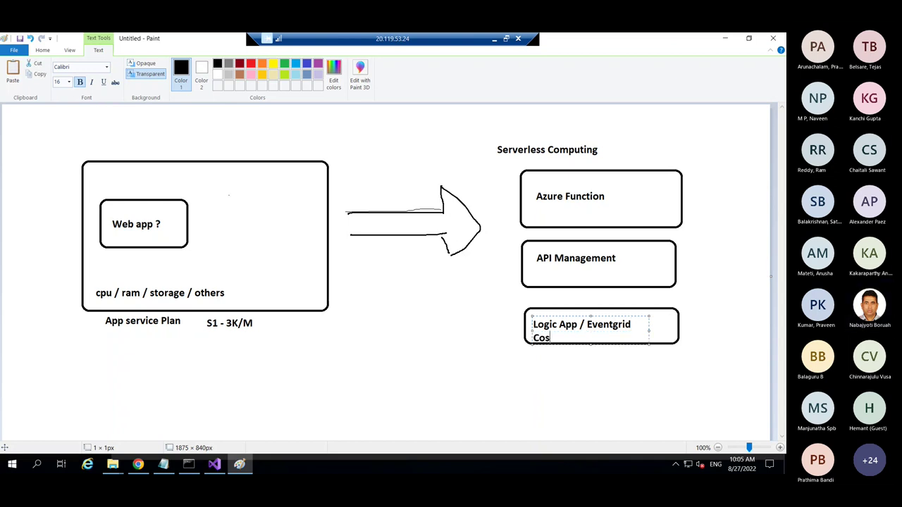
{"action": "type", "text": "mosDB"}
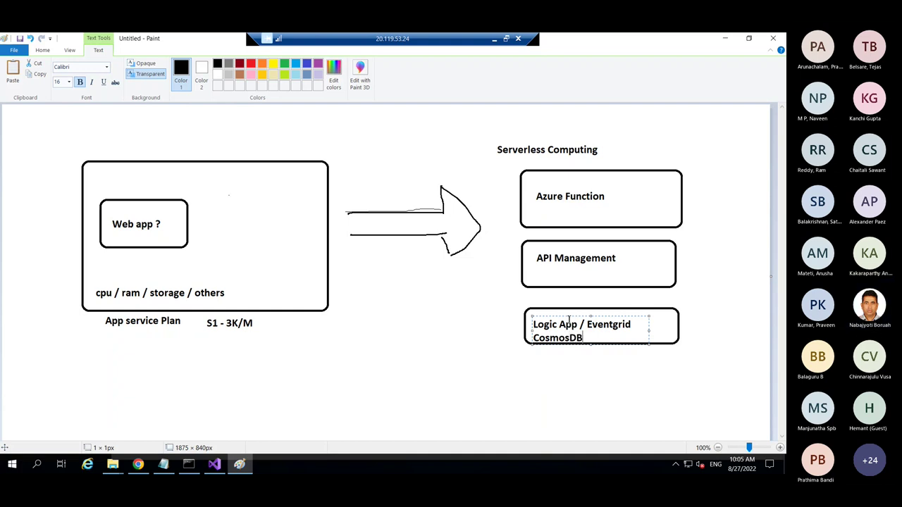
{"action": "left_click_drag", "start_coordinate": [570, 313], "coordinate": [570, 312]}
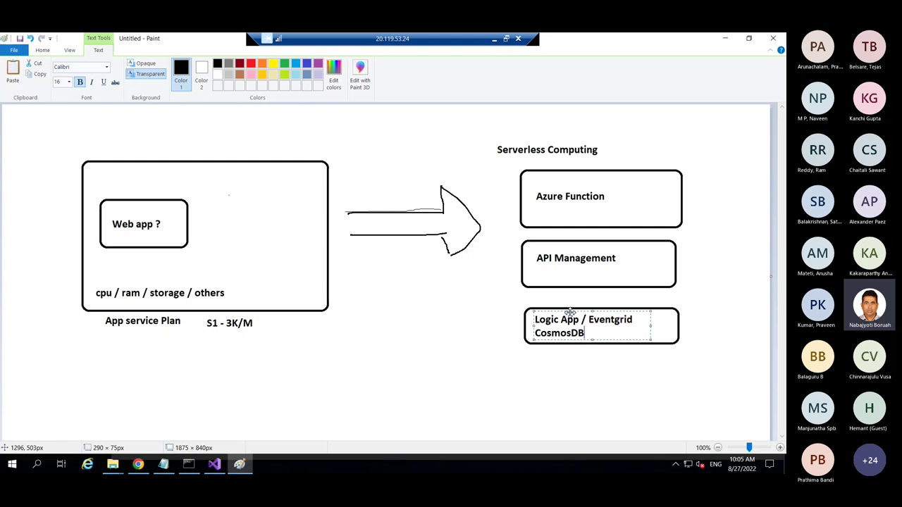
{"action": "left_click", "coordinate": [509, 377]}
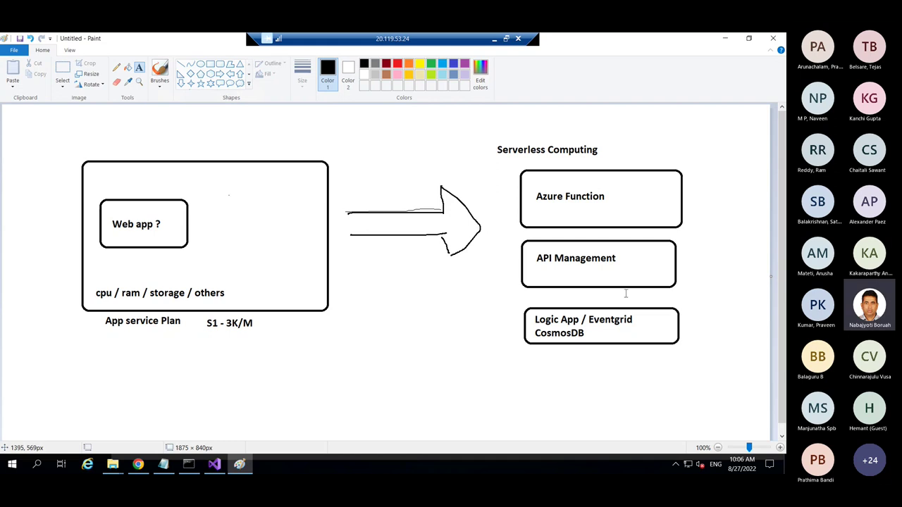
{"action": "left_click", "coordinate": [512, 334]}
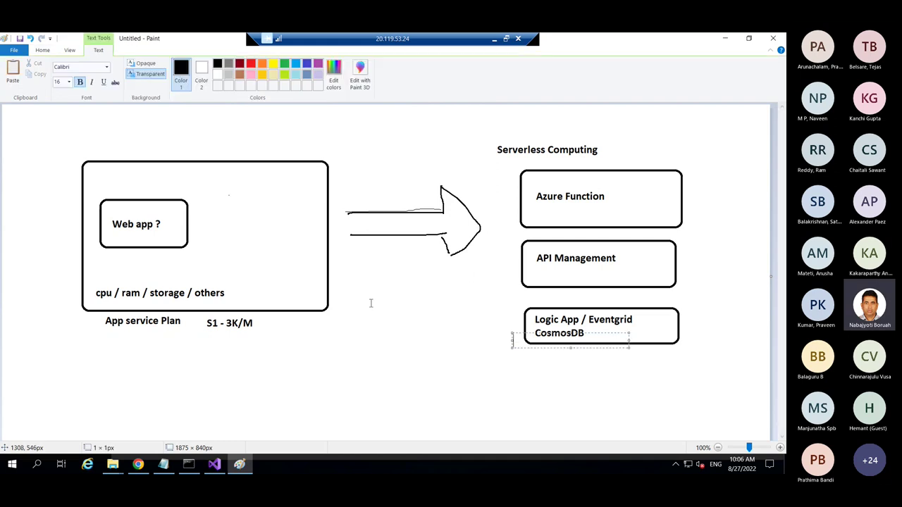
{"action": "left_click", "coordinate": [521, 369]}
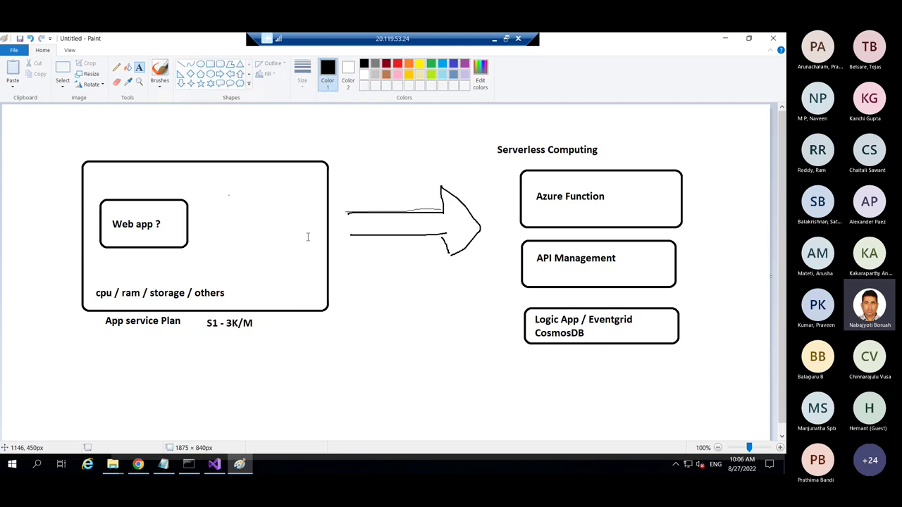
- Draw a red freehand outline with the pencil around the "Azure Function" text
{"action": "left_click", "coordinate": [117, 67]}
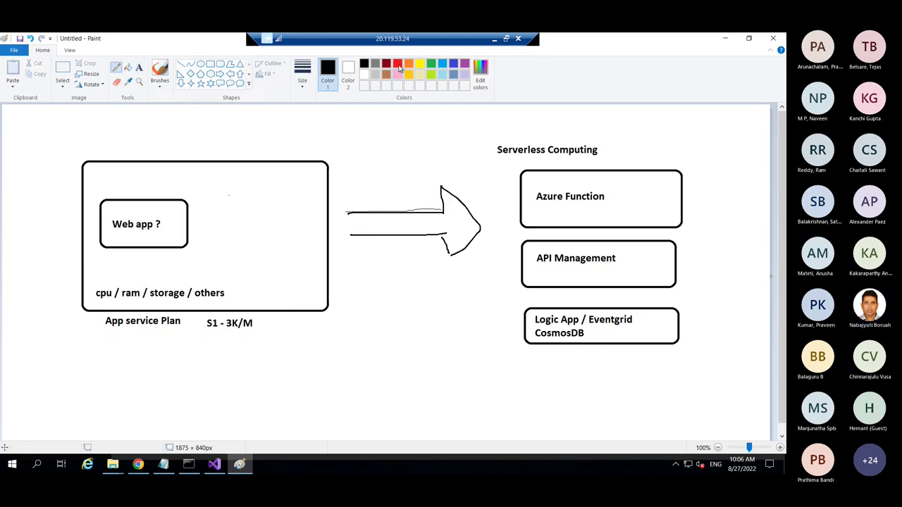
{"action": "left_click", "coordinate": [397, 64]}
{"action": "left_click_drag", "start_coordinate": [536, 186], "coordinate": [537, 205]}
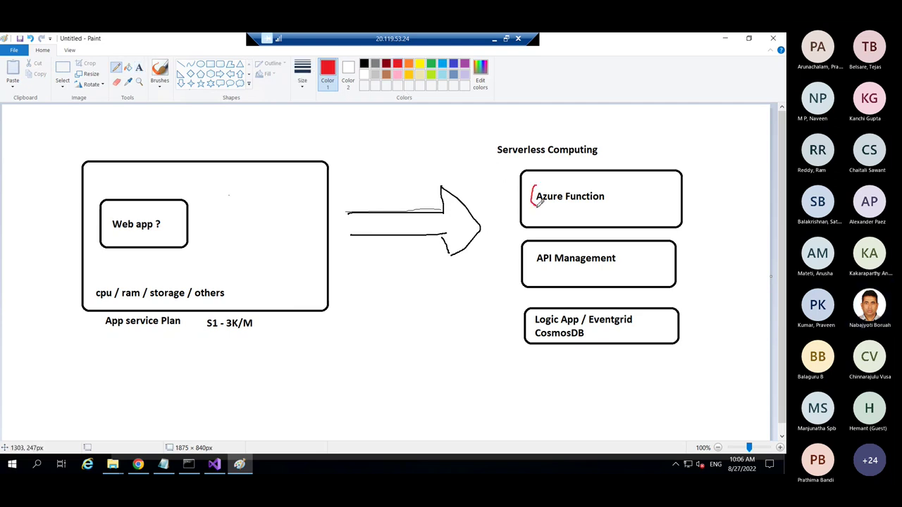
{"action": "left_click_drag", "start_coordinate": [609, 188], "coordinate": [607, 207]}
{"action": "left_click_drag", "start_coordinate": [539, 205], "coordinate": [603, 205]}
{"action": "left_click_drag", "start_coordinate": [546, 186], "coordinate": [610, 187]}
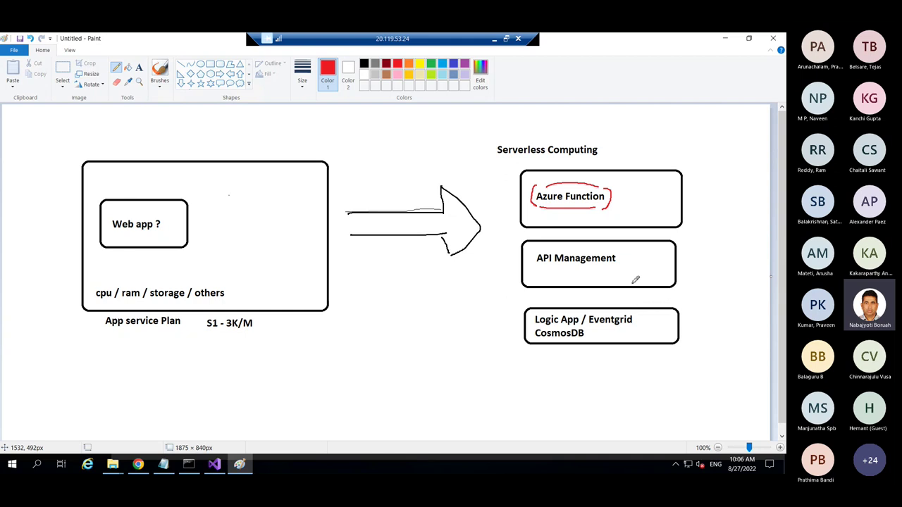
- Add a red text note in the empty area below the diagram, headed "Triggering Function" with "--Http Request" on the second line
{"action": "left_click", "coordinate": [139, 68]}
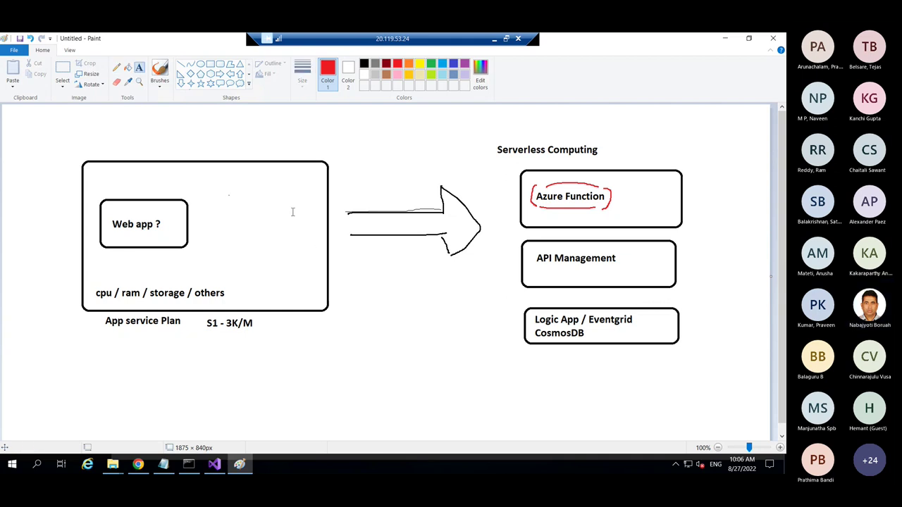
{"action": "left_click", "coordinate": [284, 353]}
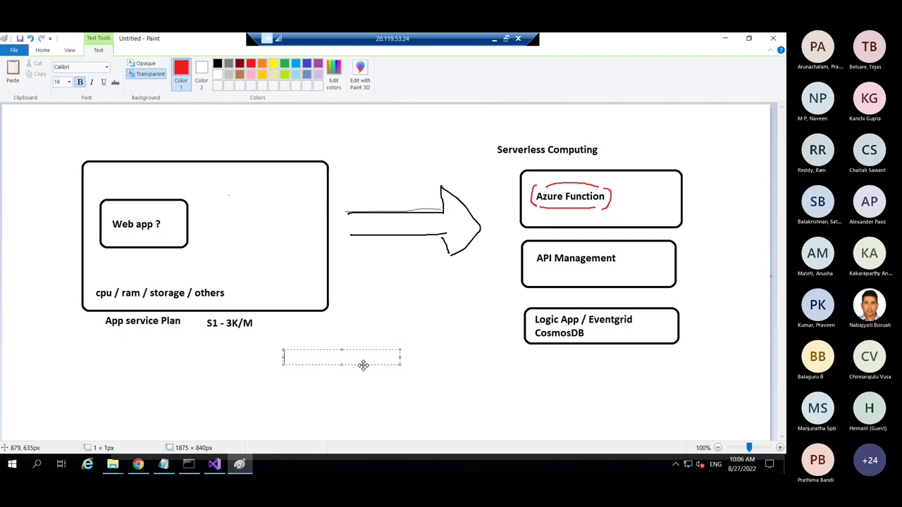
{"action": "type", "text": "Triggering"}
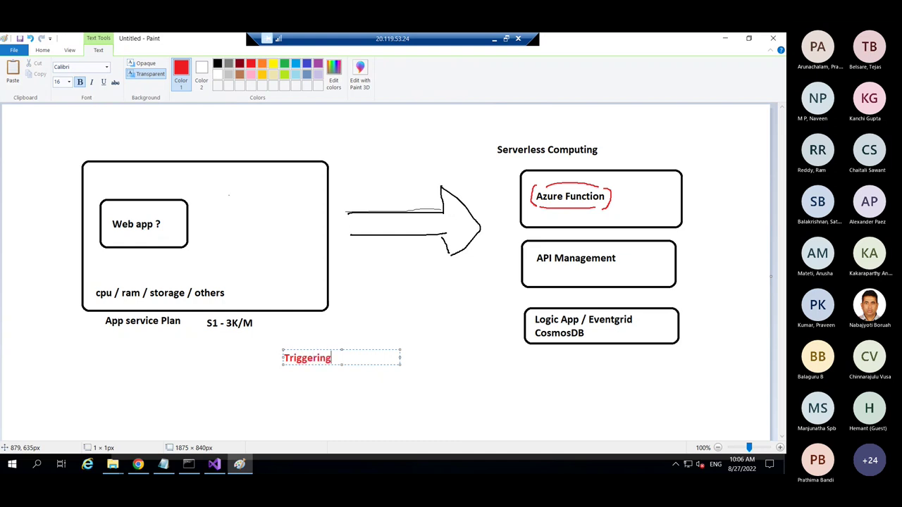
{"action": "type", "text": " Function"}
{"action": "key", "text": "Return"}
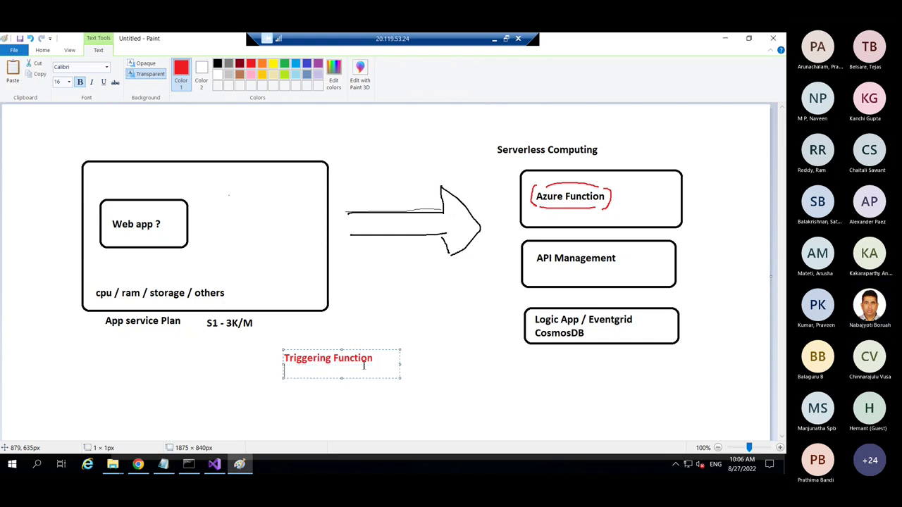
{"action": "type", "text": "--"}
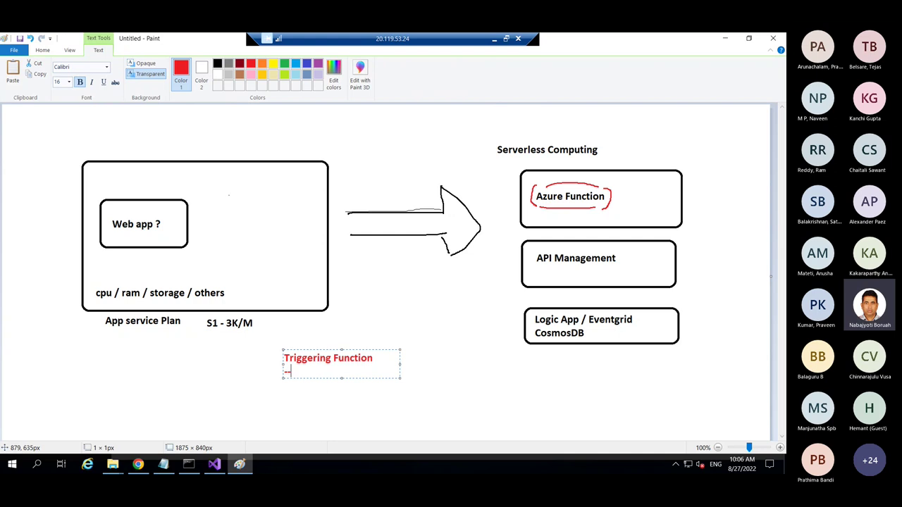
{"action": "type", "text": "Http Request"}
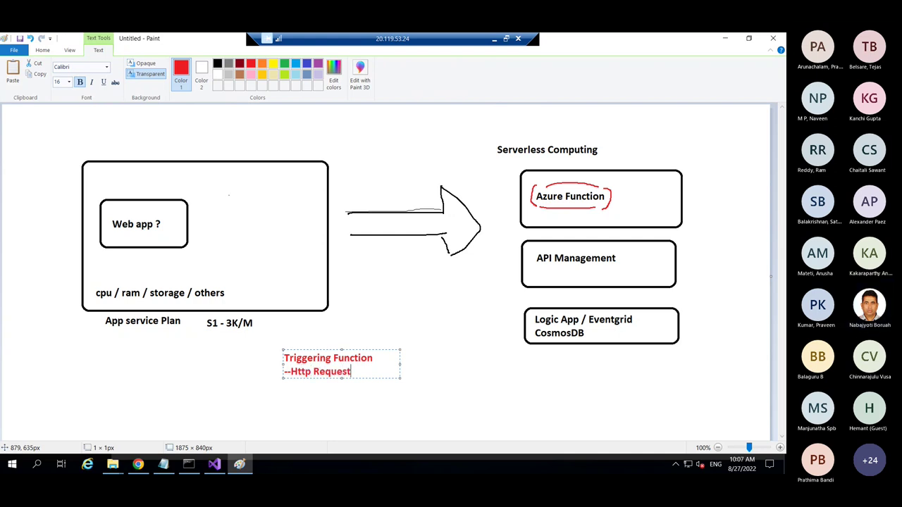
- Add the lines "--Timer" and "--Blob storage" to the "Triggering Function" note
{"action": "key", "text": "Return"}
{"action": "type", "text": "--"}
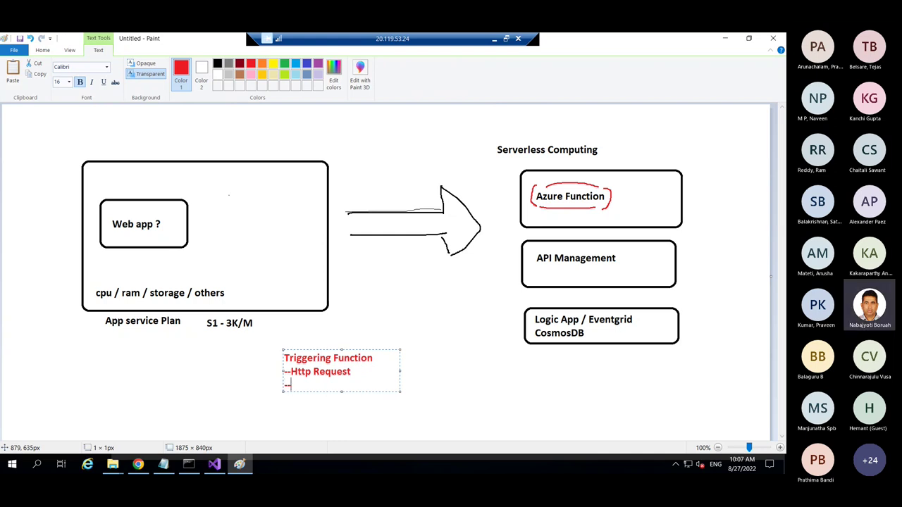
{"action": "type", "text": "Timer"}
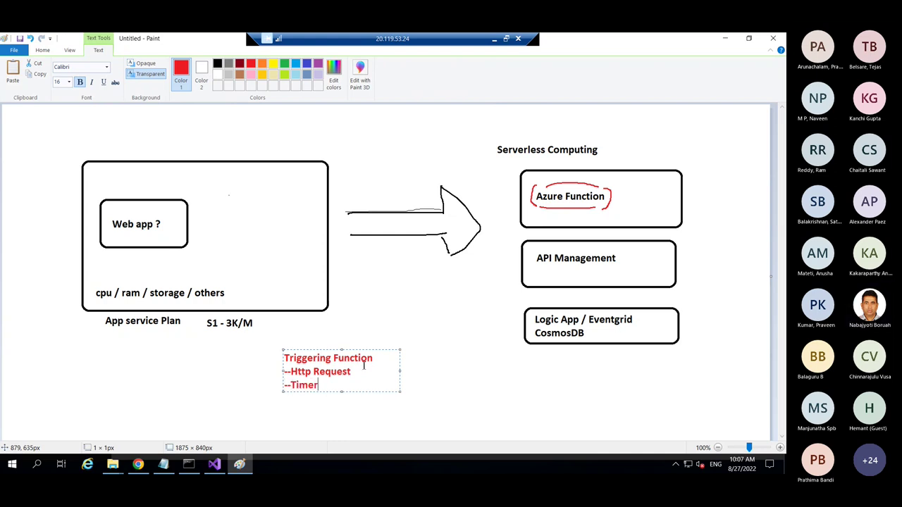
{"action": "key", "text": "Return"}
{"action": "type", "text": "--Blo"}
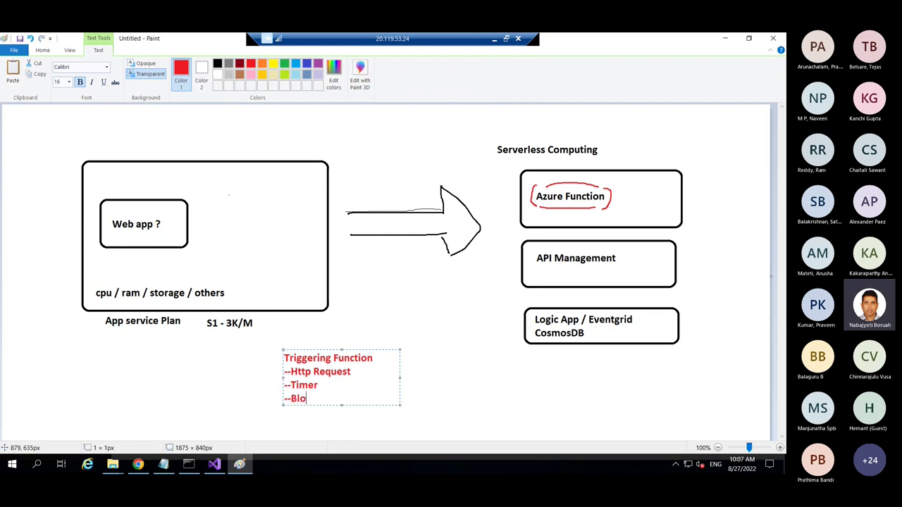
{"action": "type", "text": "b storage"}
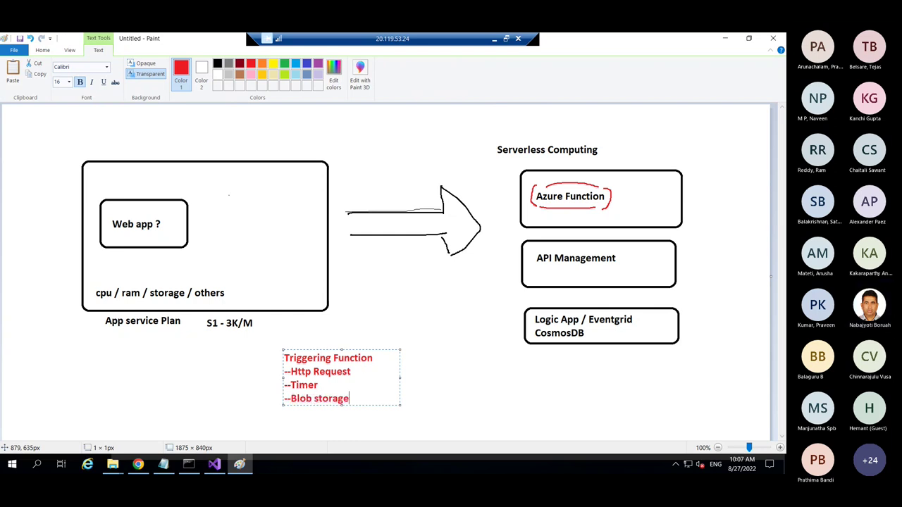
- Add the lines "--Queue storage" and "--CosmodDB etc." at the end of the "Triggering Function" note
{"action": "key", "text": "Return"}
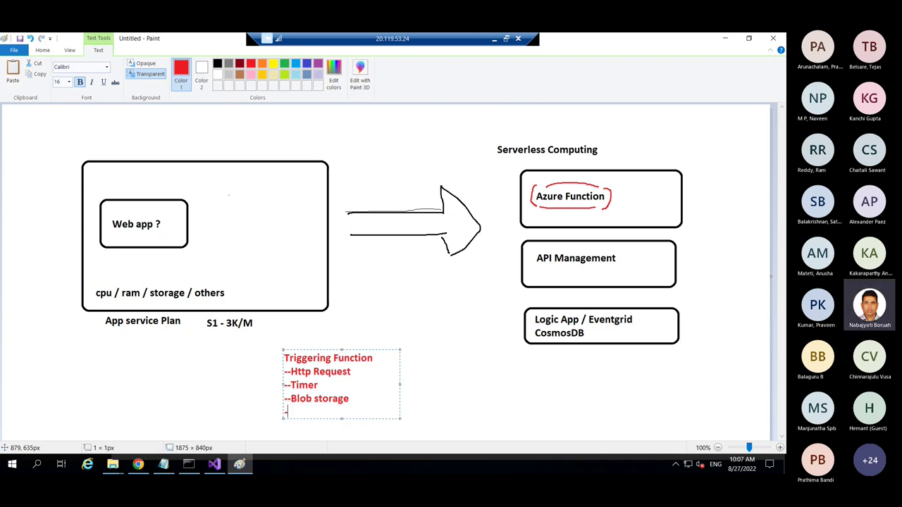
{"action": "type", "text": "--"}
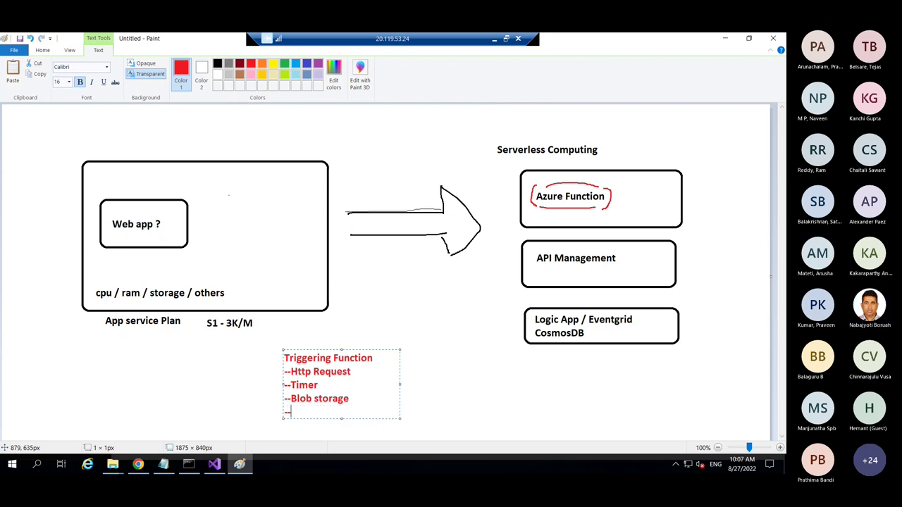
{"action": "type", "text": "Queue storage"}
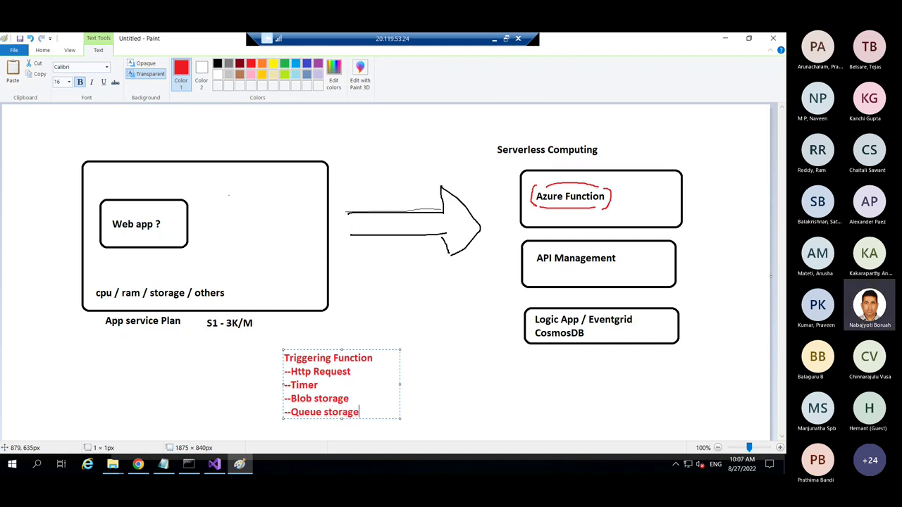
{"action": "key", "text": "Return"}
{"action": "type", "text": "--"}
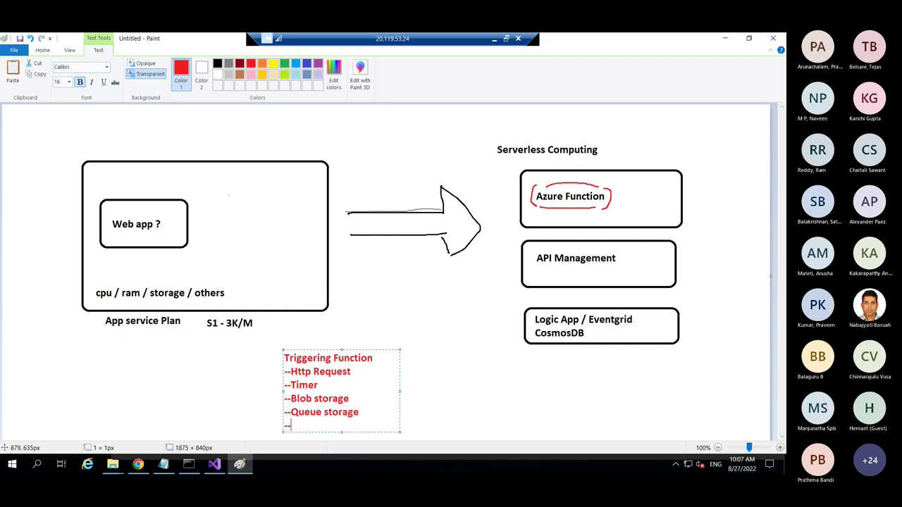
{"action": "type", "text": "Cosmod"}
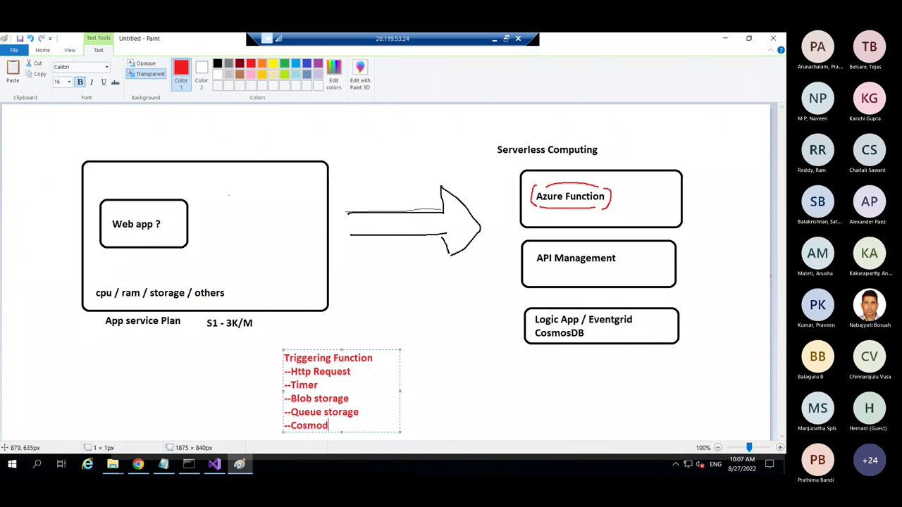
{"action": "type", "text": "DB etc"}
{"action": "type", "text": "."}
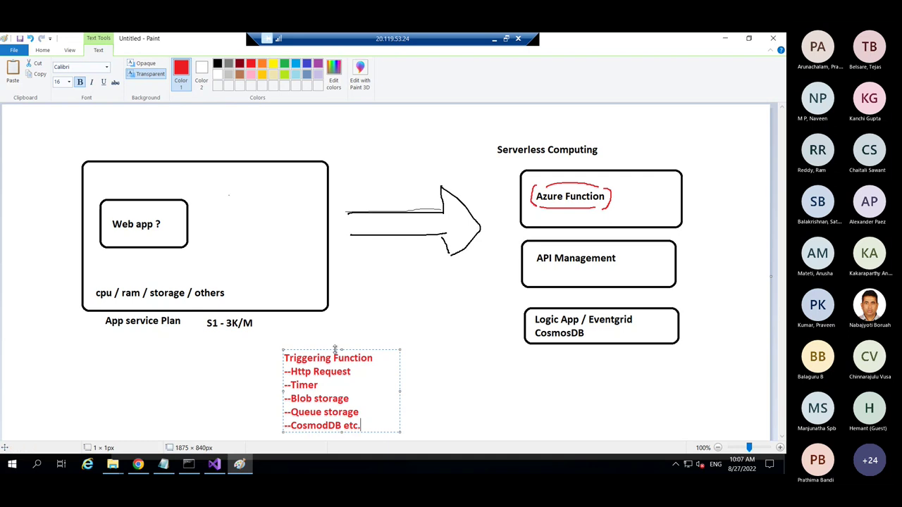
- Place the "Triggering Function" note beside the circled "Azure Function" text and set the drawing colour to turquoise blue
{"action": "left_click_drag", "start_coordinate": [332, 350], "coordinate": [681, 139]}
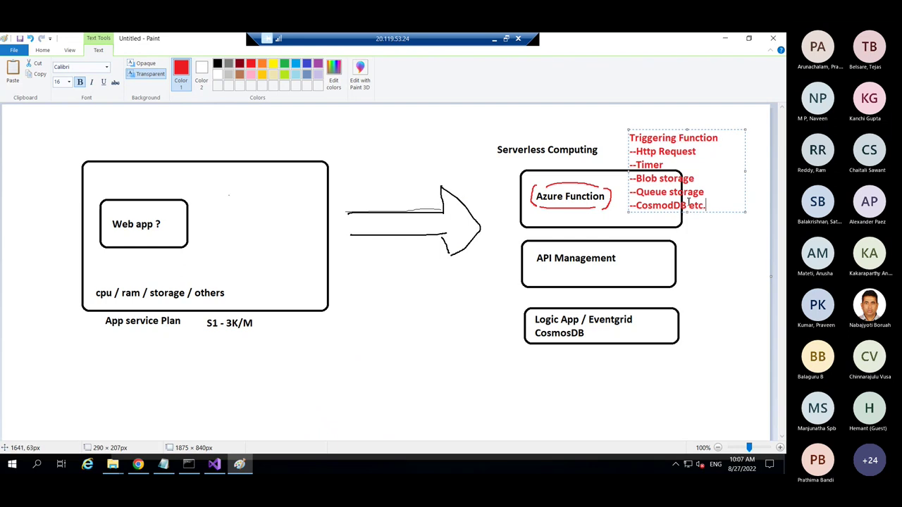
{"action": "left_click", "coordinate": [726, 246]}
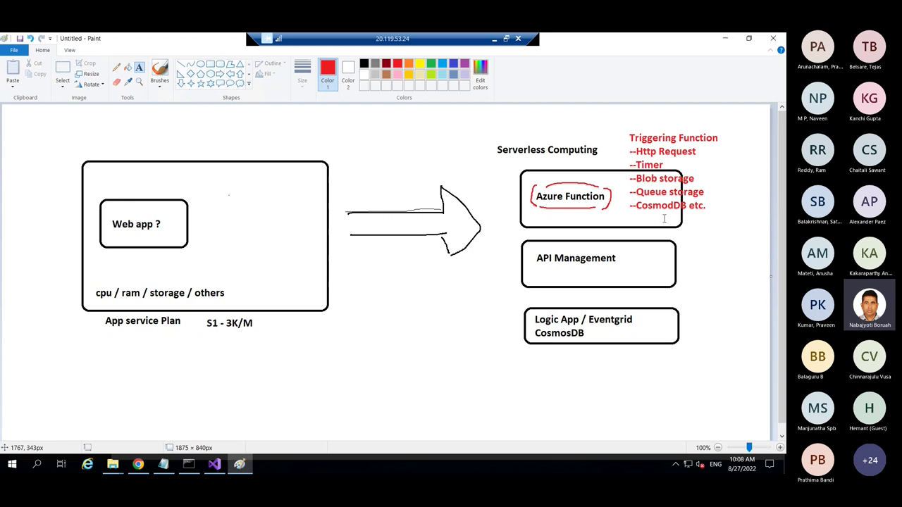
{"action": "left_click", "coordinate": [442, 64]}
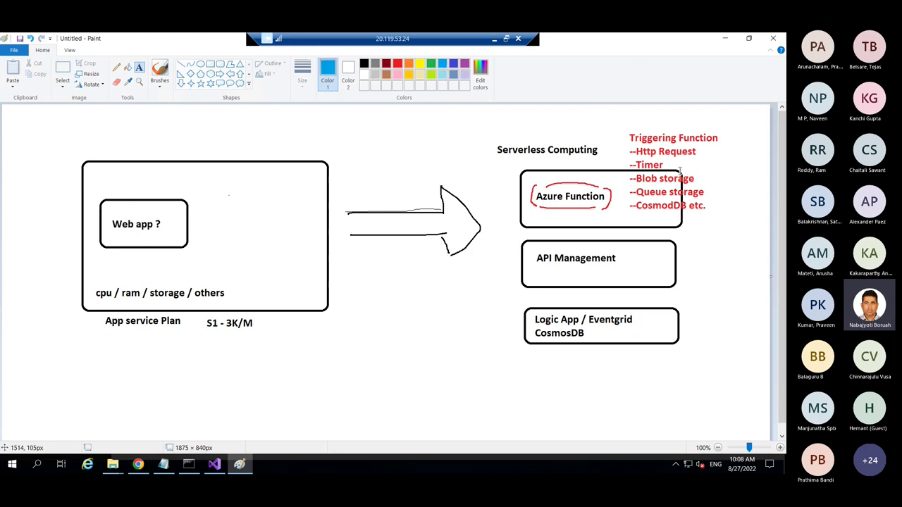
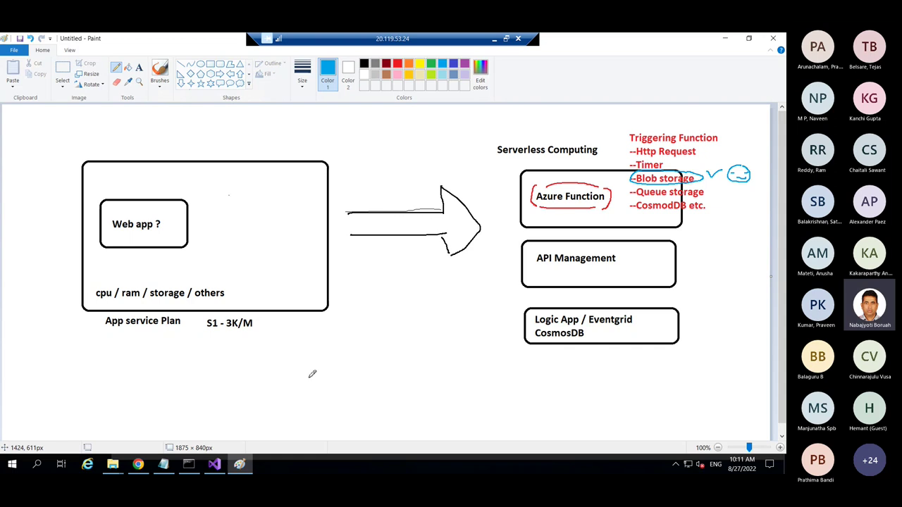
- Switch to the Azure portal in Chrome and start creating a Function App in the existing resource group lab-RG
{"action": "left_click", "coordinate": [139, 461]}
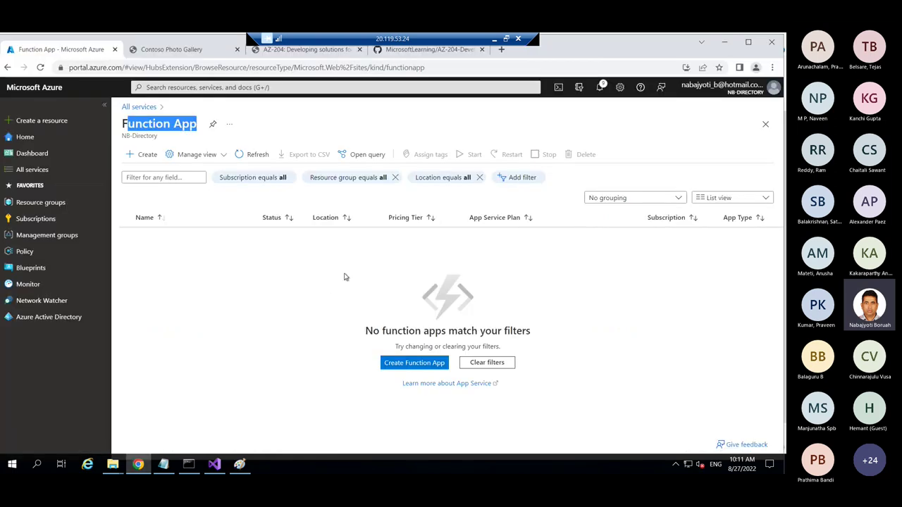
{"action": "left_click", "coordinate": [144, 156]}
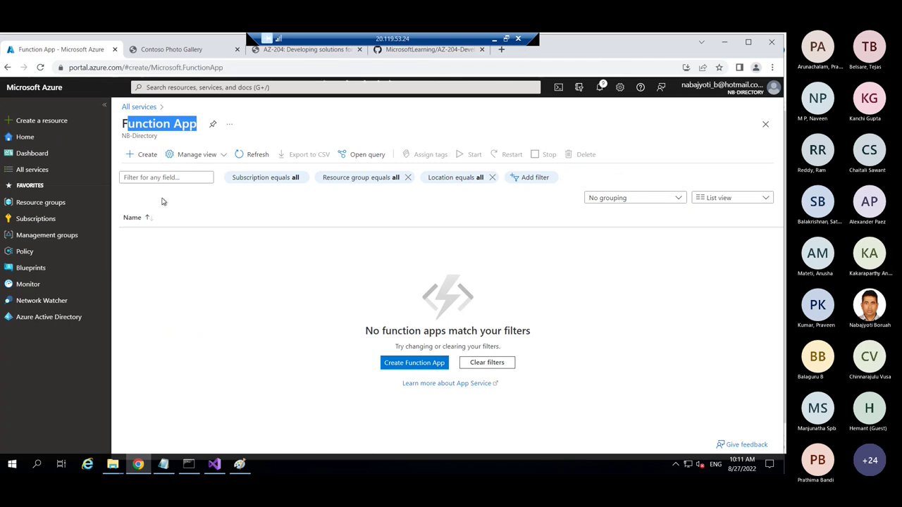
{"action": "left_click", "coordinate": [300, 282]}
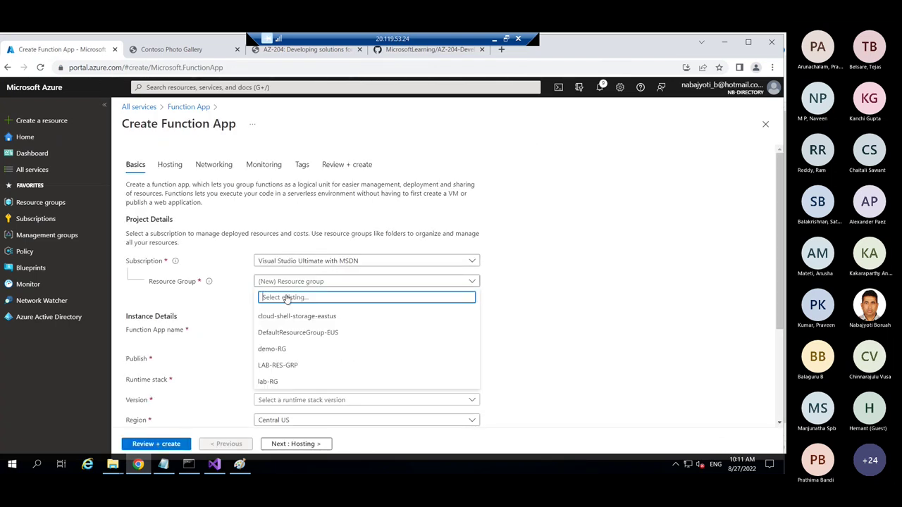
{"action": "left_click", "coordinate": [273, 381]}
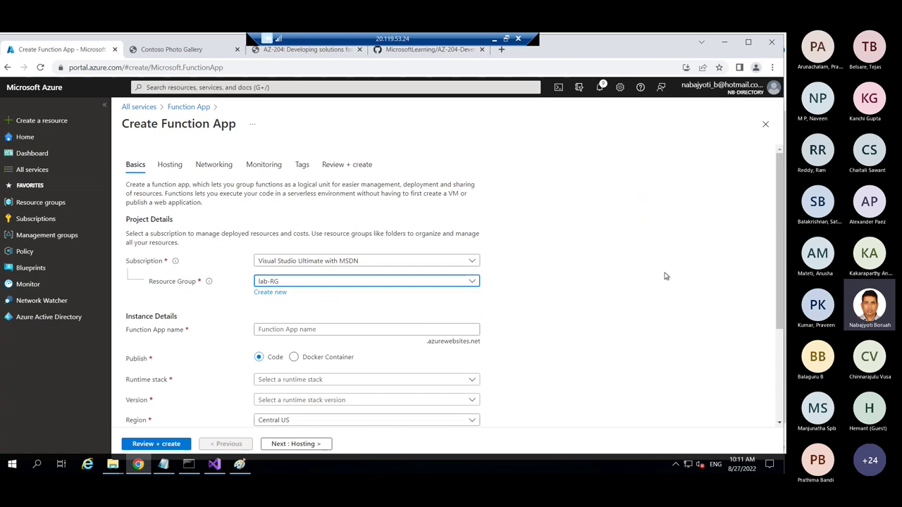
- Enter demofunc909 as the Function App name in the instance details
{"action": "scroll", "coordinate": [780, 259], "scroll_direction": "down", "scroll_amount": 2}
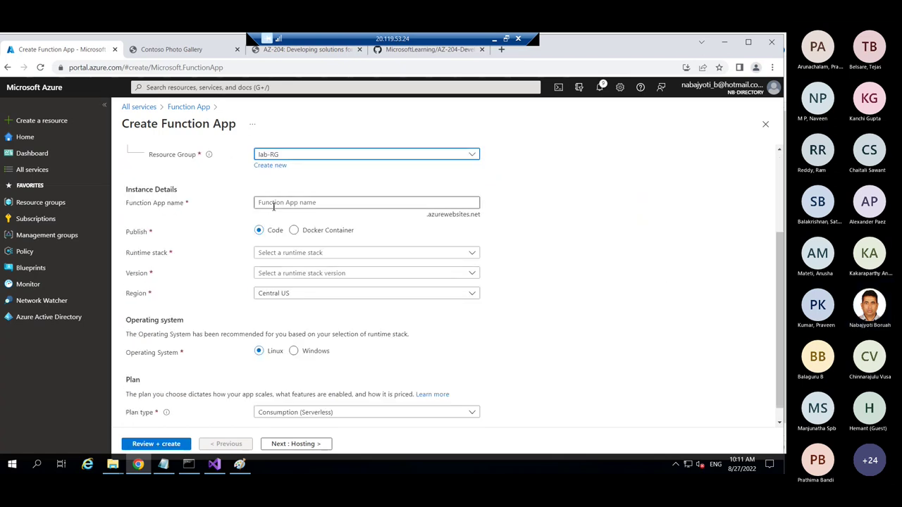
{"action": "left_click", "coordinate": [273, 203]}
{"action": "type", "text": "demo"}
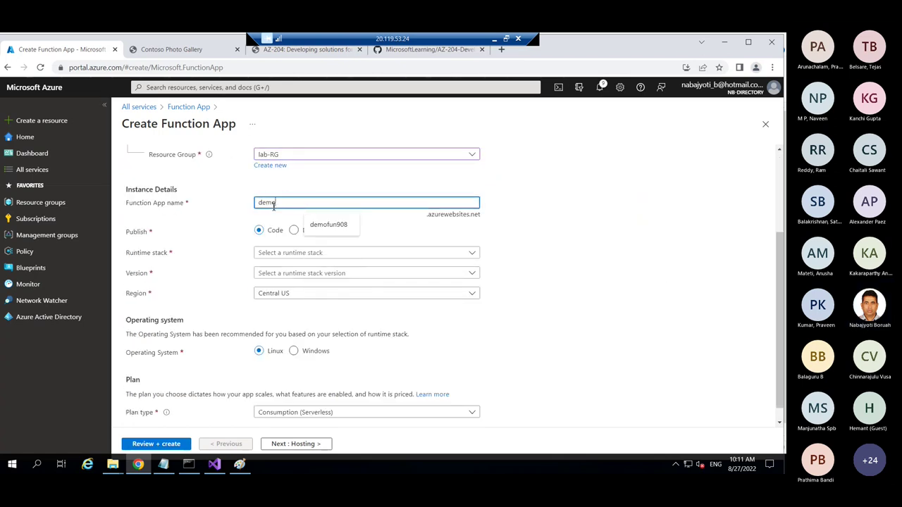
{"action": "type", "text": "fun"}
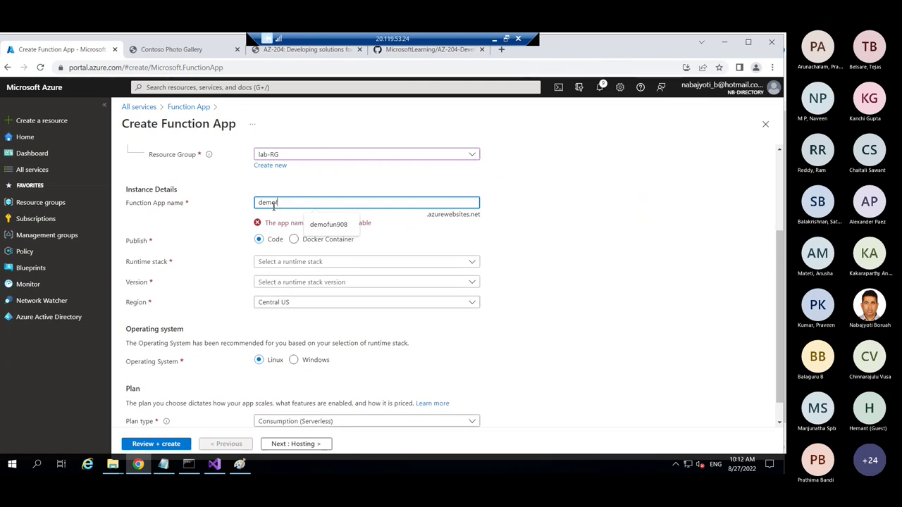
{"action": "type", "text": "c909"}
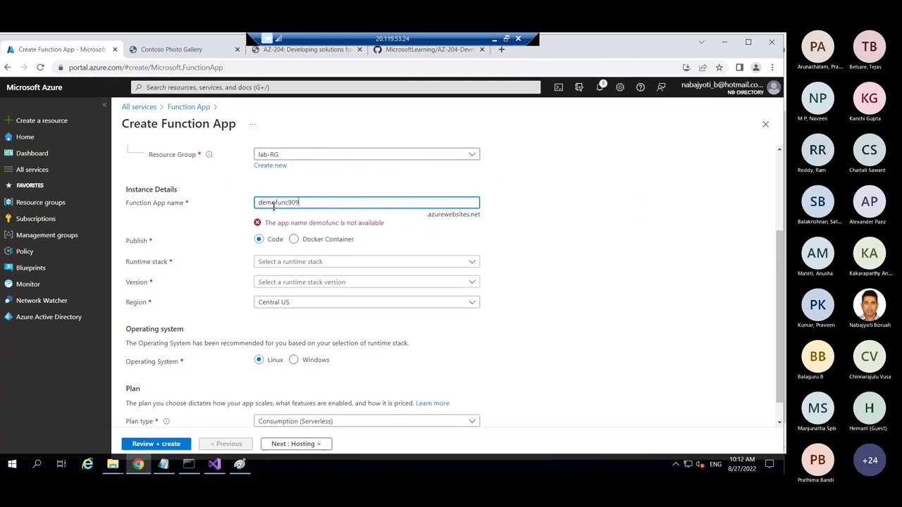
{"action": "left_click", "coordinate": [569, 293]}
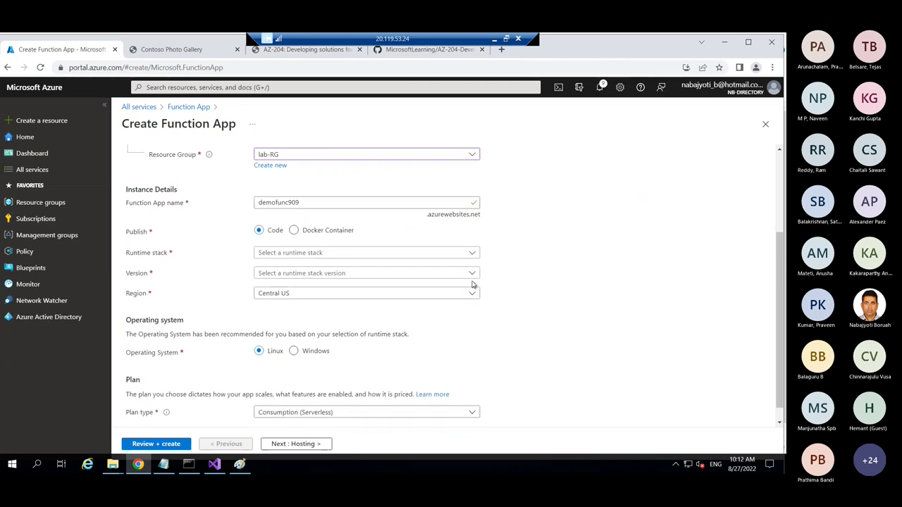
- Insert "app" before the number in the Function App name, making it demofuncapp909
{"action": "left_click", "coordinate": [289, 202]}
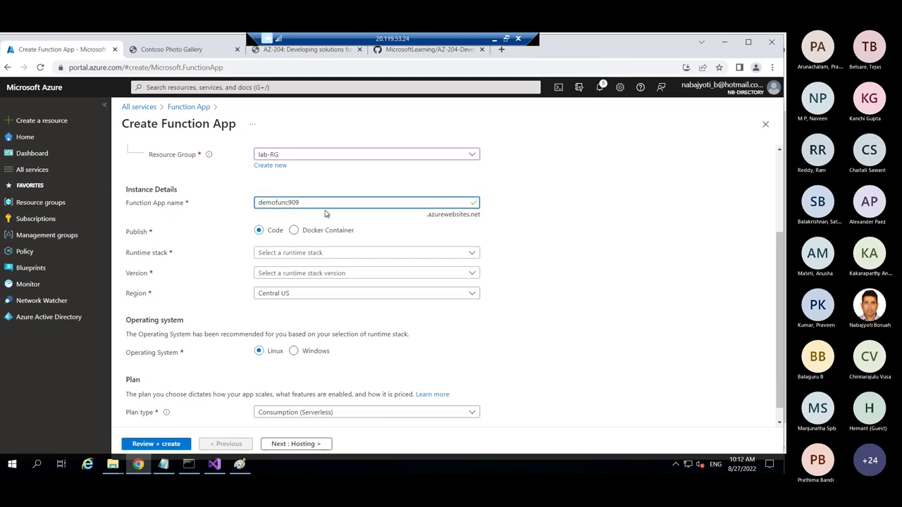
{"action": "type", "text": "app"}
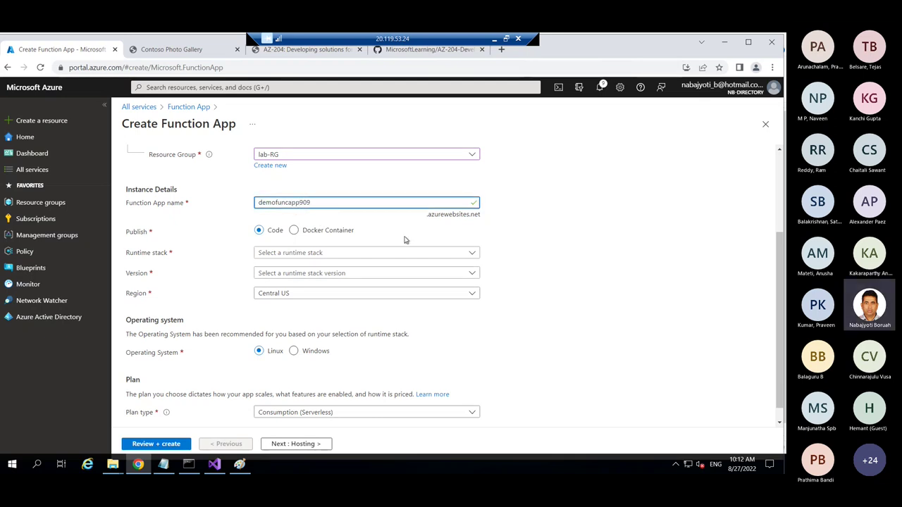
{"action": "left_click", "coordinate": [405, 240]}
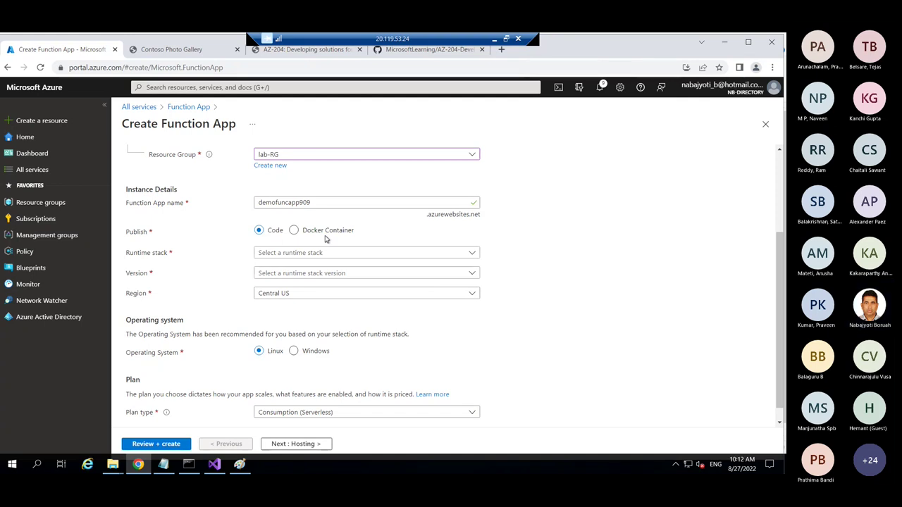
- Set the Function App's runtime stack to .NET and its version to 3.1
{"action": "left_click", "coordinate": [362, 253]}
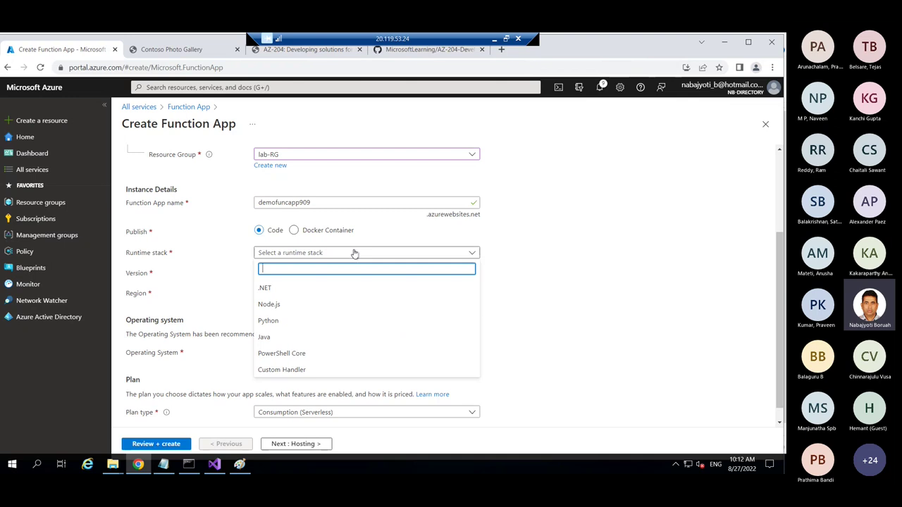
{"action": "left_click", "coordinate": [285, 289]}
{"action": "left_click", "coordinate": [284, 281]}
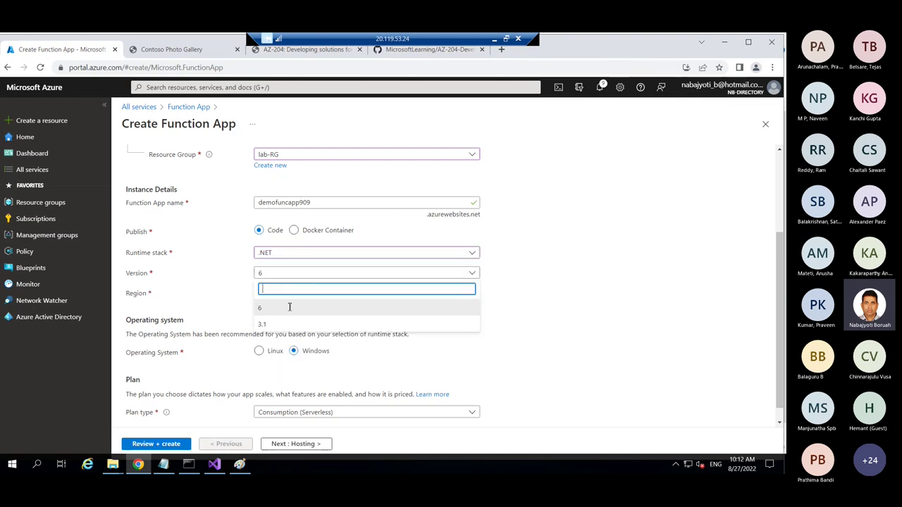
{"action": "left_click", "coordinate": [268, 325]}
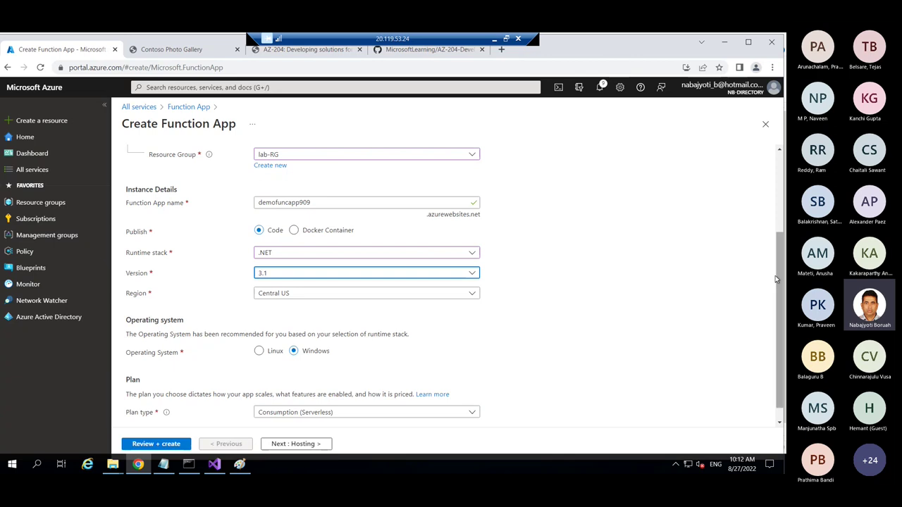
- Set the Function App's region to East US and review the basic settings
{"action": "scroll", "coordinate": [405, 295], "scroll_direction": "down", "scroll_amount": 1}
{"action": "left_click", "coordinate": [316, 278]}
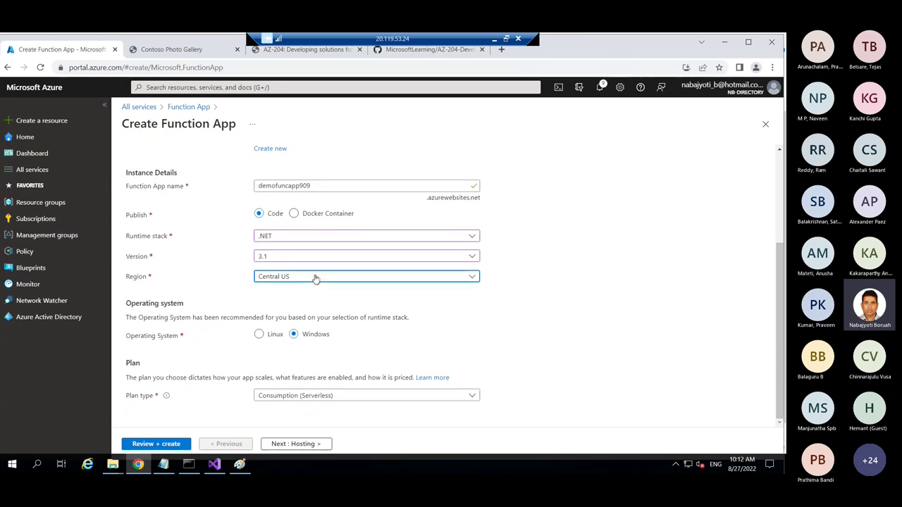
{"action": "left_click_drag", "start_coordinate": [469, 330], "coordinate": [470, 354]}
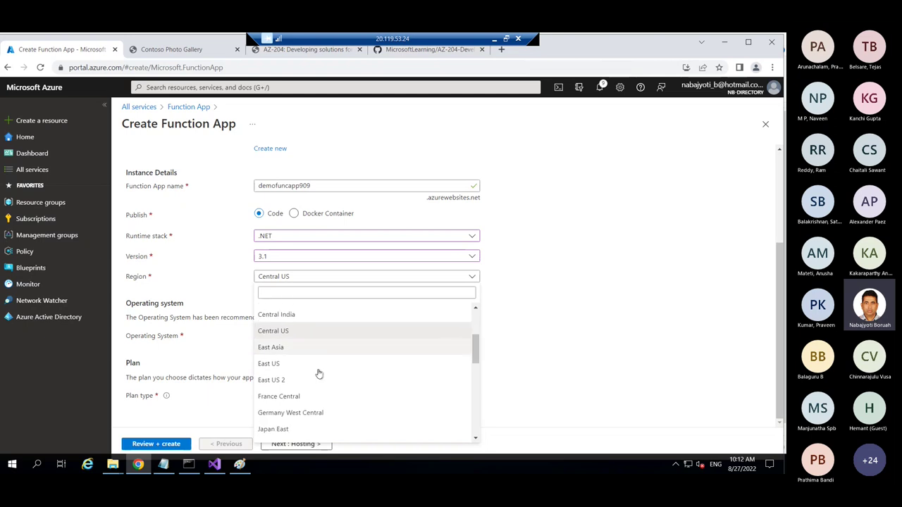
{"action": "left_click", "coordinate": [282, 368]}
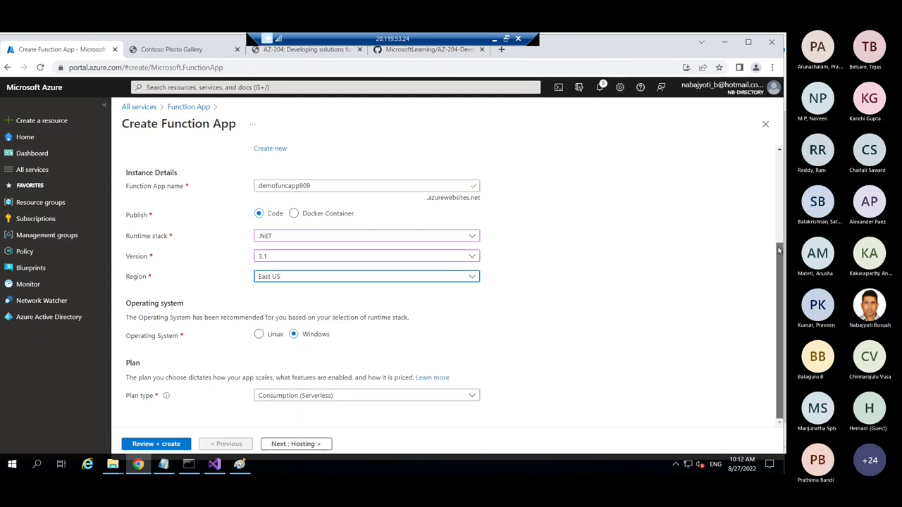
{"action": "scroll", "coordinate": [777, 216], "scroll_direction": "up", "scroll_amount": 3}
{"action": "scroll", "coordinate": [774, 248], "scroll_direction": "down", "scroll_amount": 3}
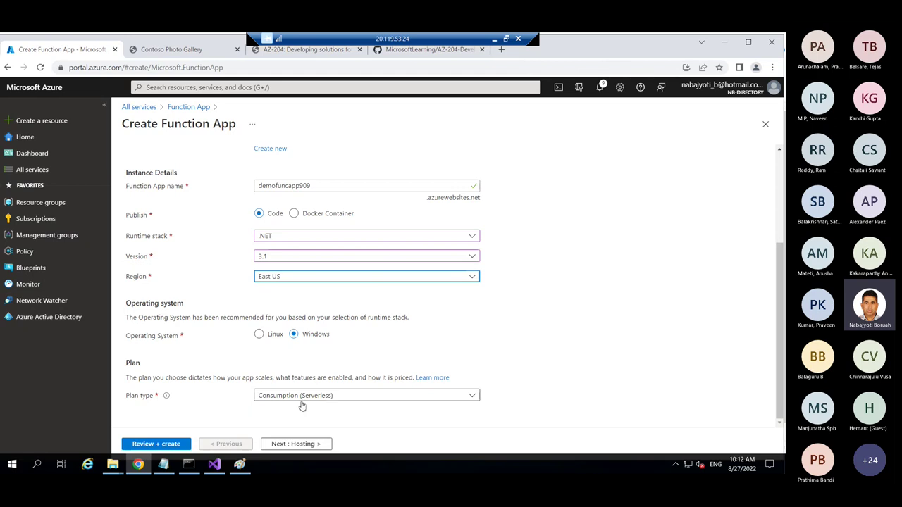
- Switch to Paint to revisit the serverless diagram, and return to the Function App form in Chrome
{"action": "left_click", "coordinate": [239, 464]}
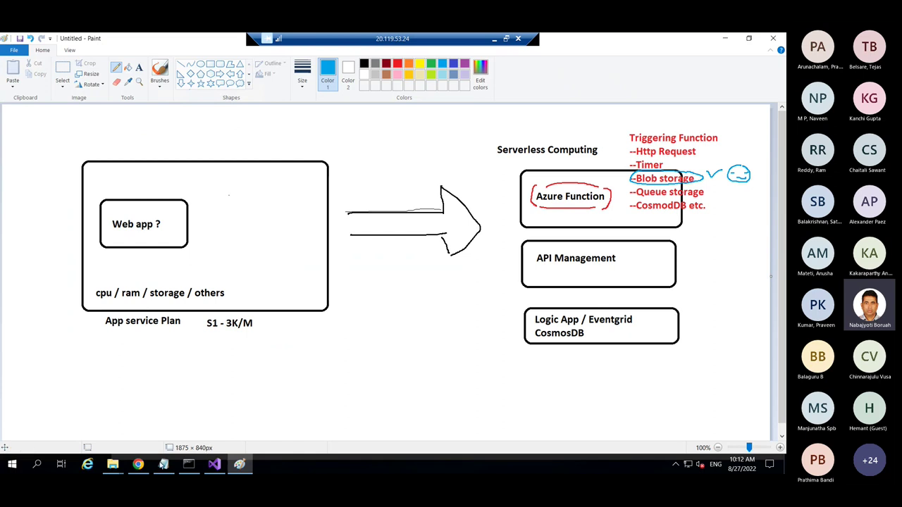
{"action": "left_click", "coordinate": [138, 464]}
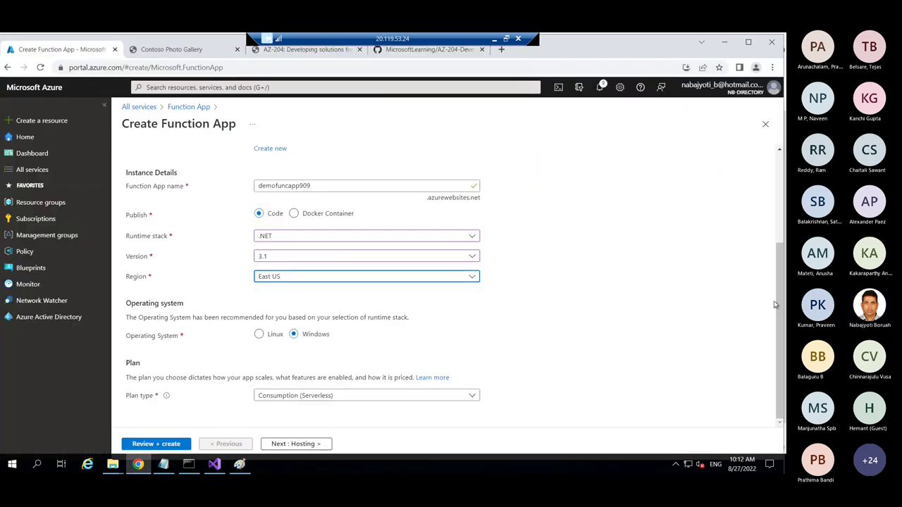
{"action": "mouse_move", "coordinate": [782, 295]}
{"action": "left_mouse_down"}
{"action": "mouse_move", "coordinate": [781, 158]}
{"action": "mouse_move", "coordinate": [782, 399]}
{"action": "mouse_move", "coordinate": [784, 205]}
{"action": "mouse_move", "coordinate": [784, 296]}
{"action": "left_mouse_up"}
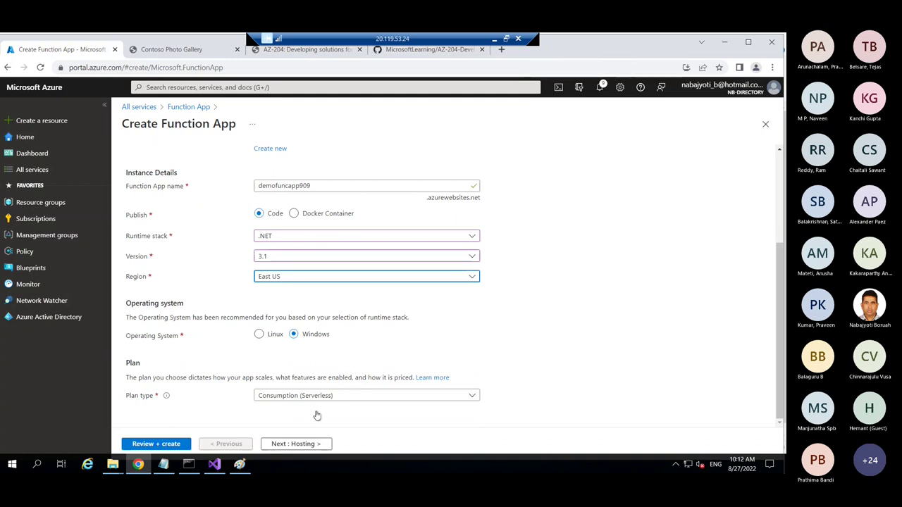
- Proceed to the hosting settings and choose the existing storage account demost909 for the Function App
{"action": "left_click", "coordinate": [303, 444]}
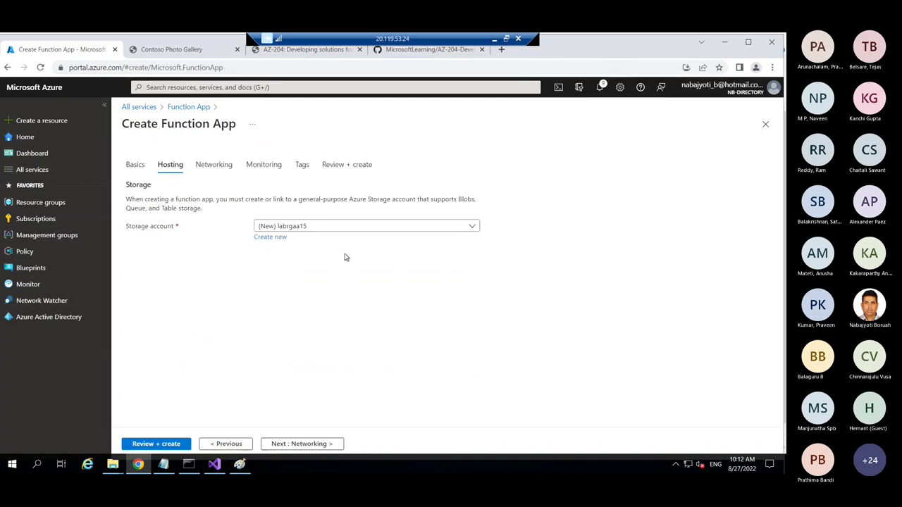
{"action": "left_click", "coordinate": [340, 226]}
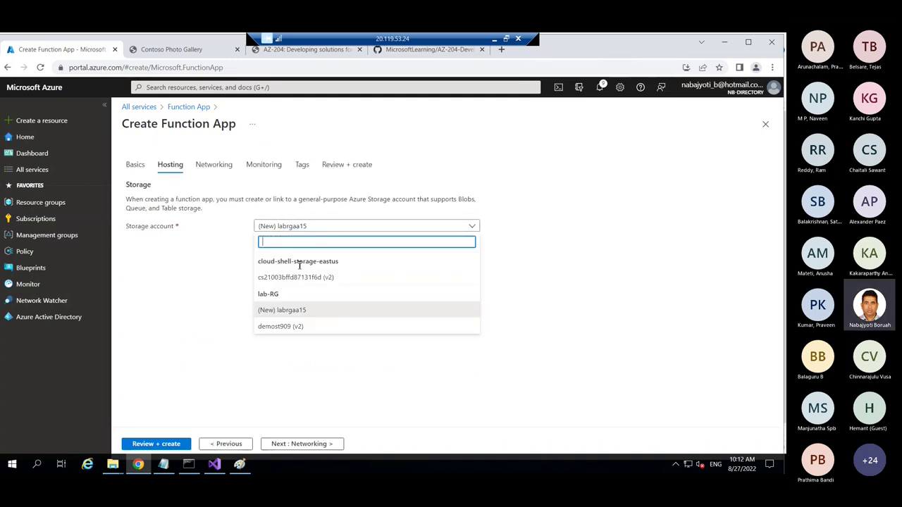
{"action": "left_click", "coordinate": [292, 327]}
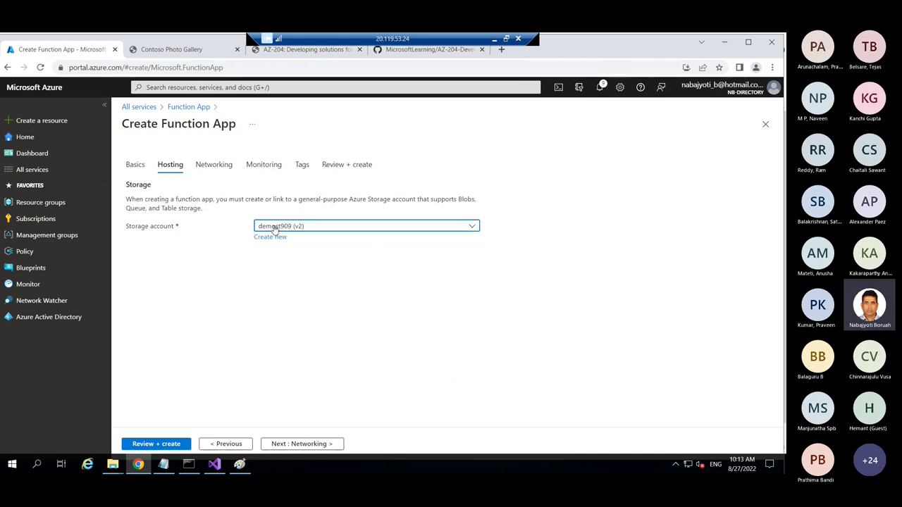
- Accept the default networking, monitoring and tag settings, and create the Function App
{"action": "left_click", "coordinate": [322, 444]}
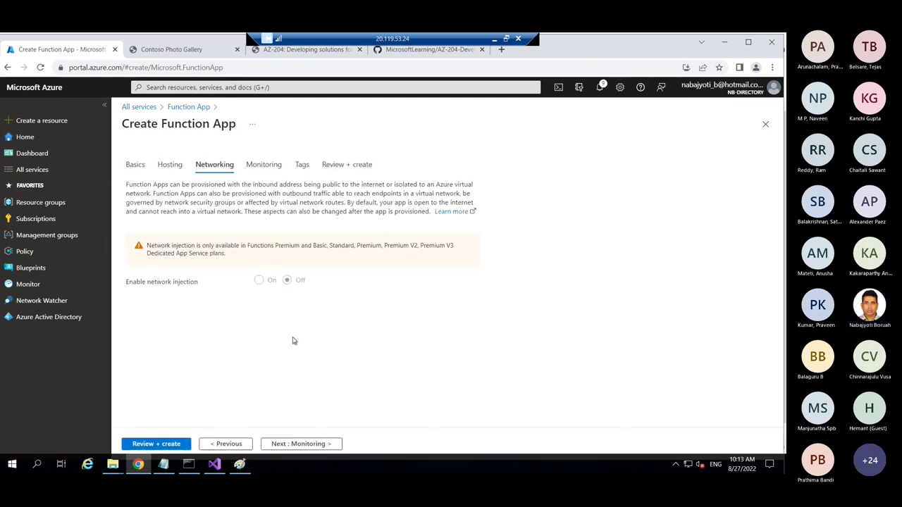
{"action": "left_click", "coordinate": [312, 444]}
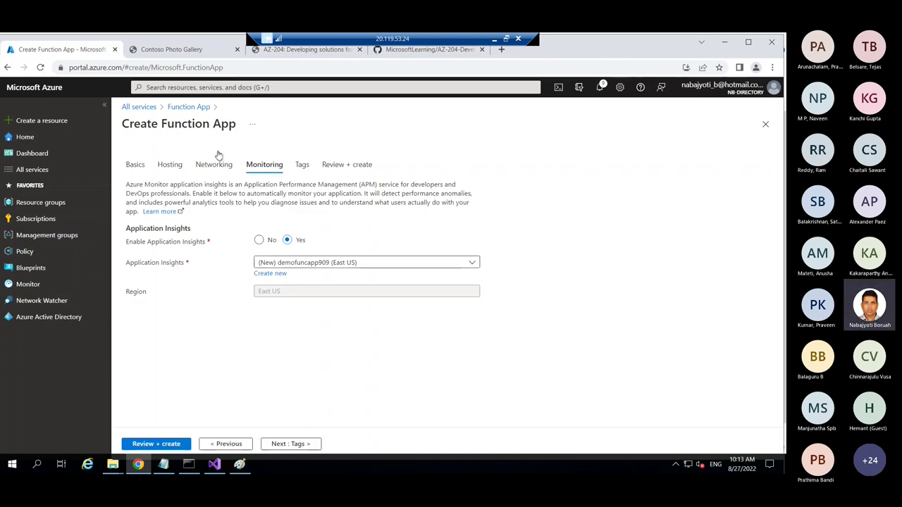
{"action": "left_click_drag", "start_coordinate": [213, 124], "coordinate": [147, 124]}
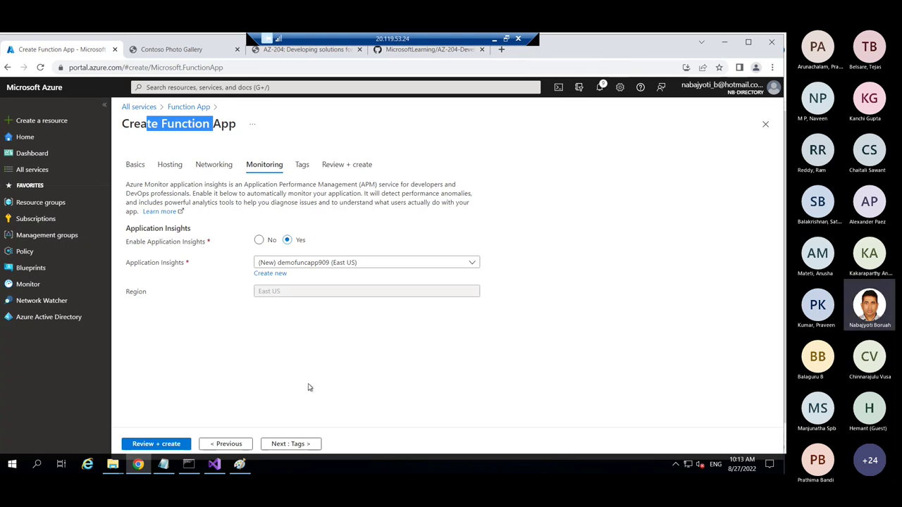
{"action": "left_click", "coordinate": [291, 444]}
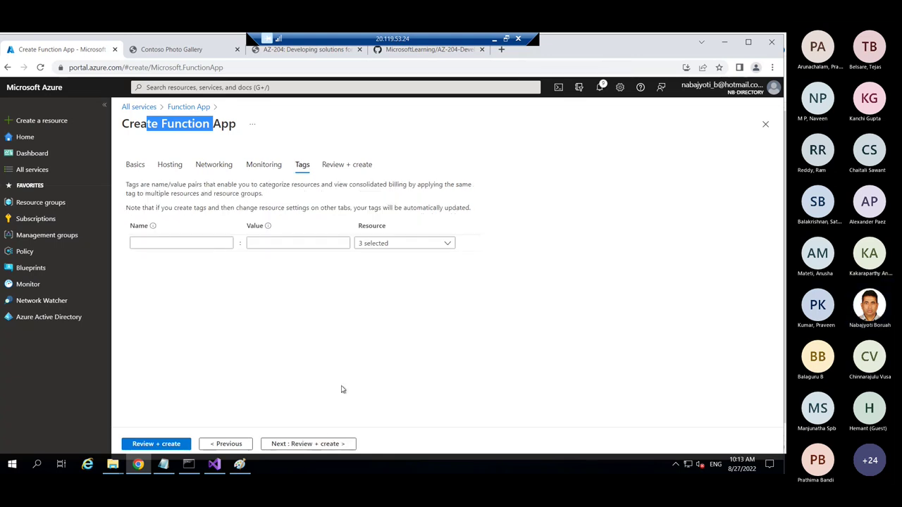
{"action": "left_click", "coordinate": [316, 443]}
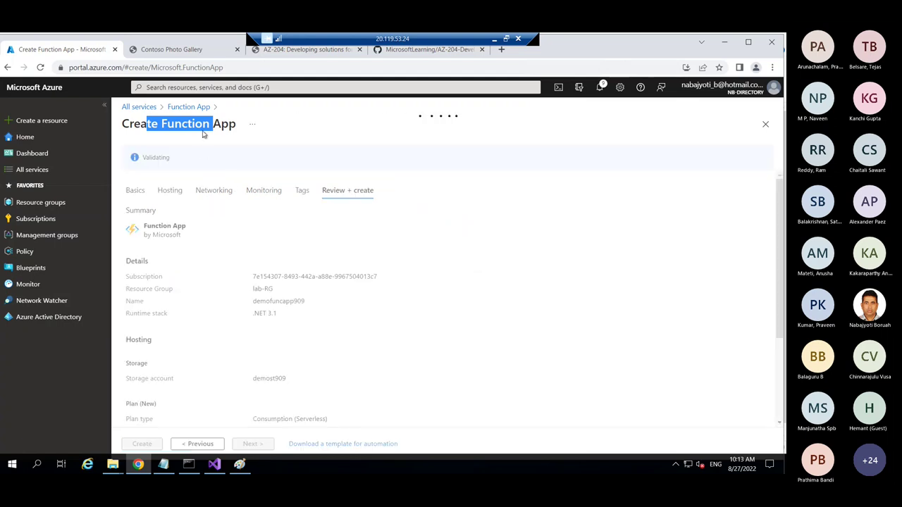
{"action": "left_click", "coordinate": [143, 444]}
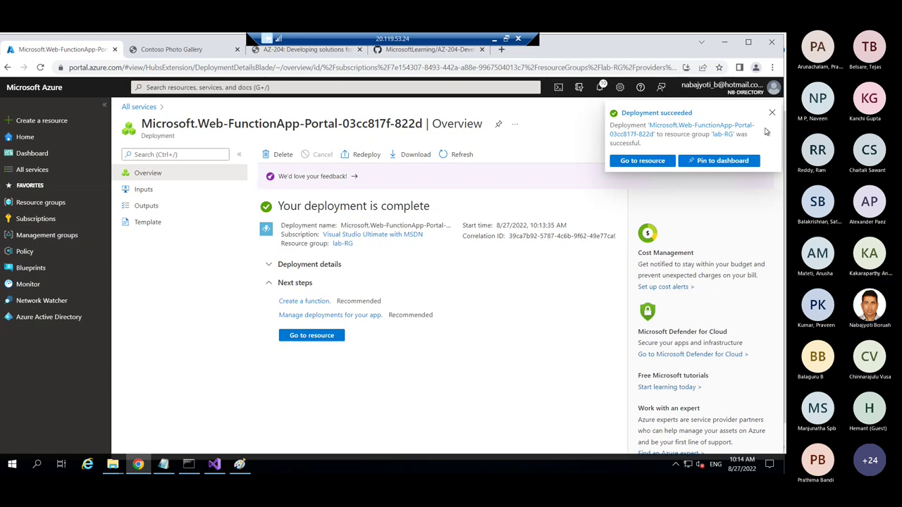
- Open the deployed demofuncapp909 resource, show its Functions list and collapse the portal's main navigation
{"action": "left_click", "coordinate": [772, 113]}
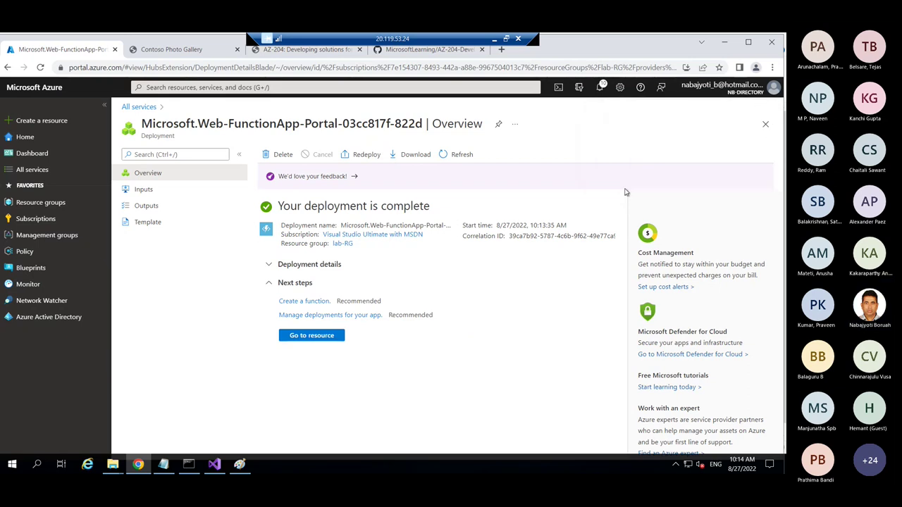
{"action": "left_click", "coordinate": [336, 338]}
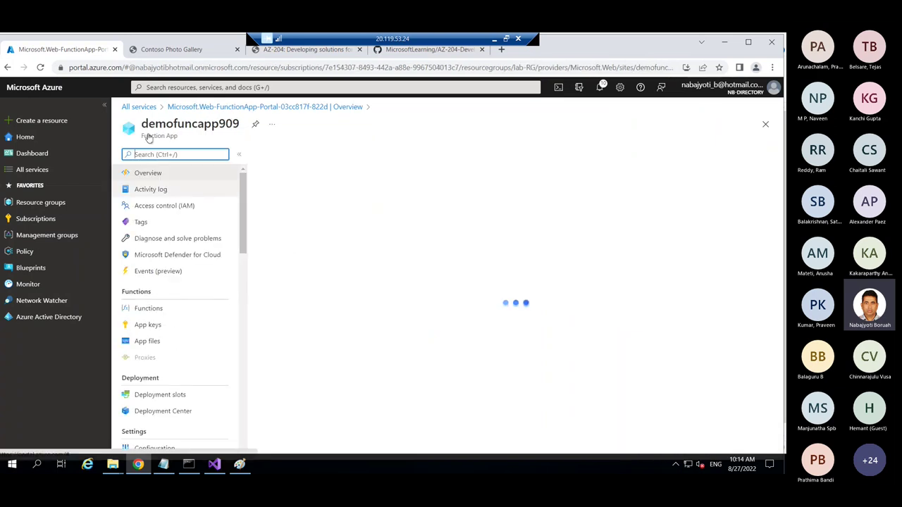
{"action": "left_click_drag", "start_coordinate": [148, 124], "coordinate": [238, 124]}
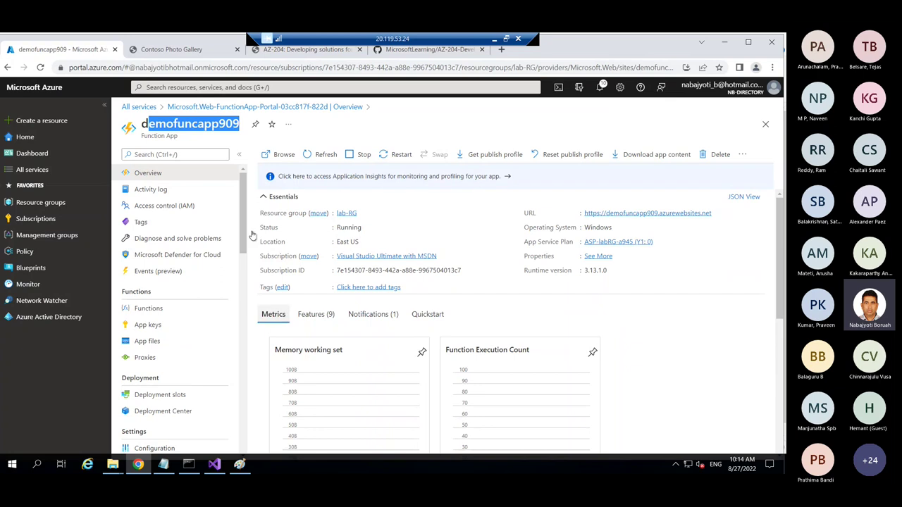
{"action": "left_click", "coordinate": [147, 309]}
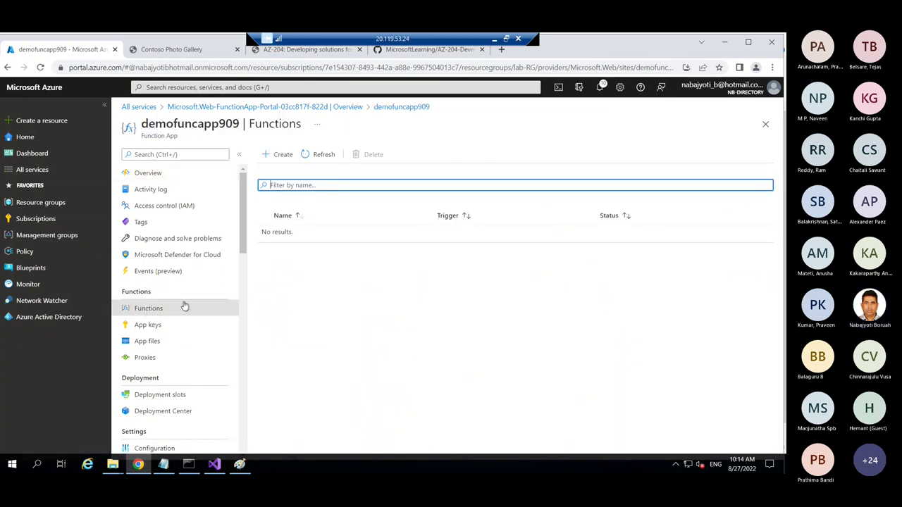
{"action": "left_click", "coordinate": [104, 107]}
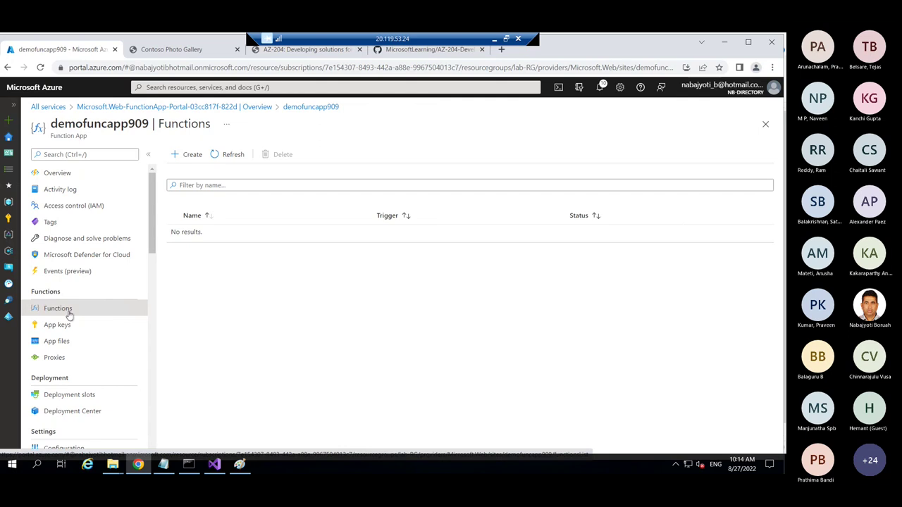
- Start creating a function developed in the portal and select the Azure Blob Storage trigger template
{"action": "left_click", "coordinate": [187, 154]}
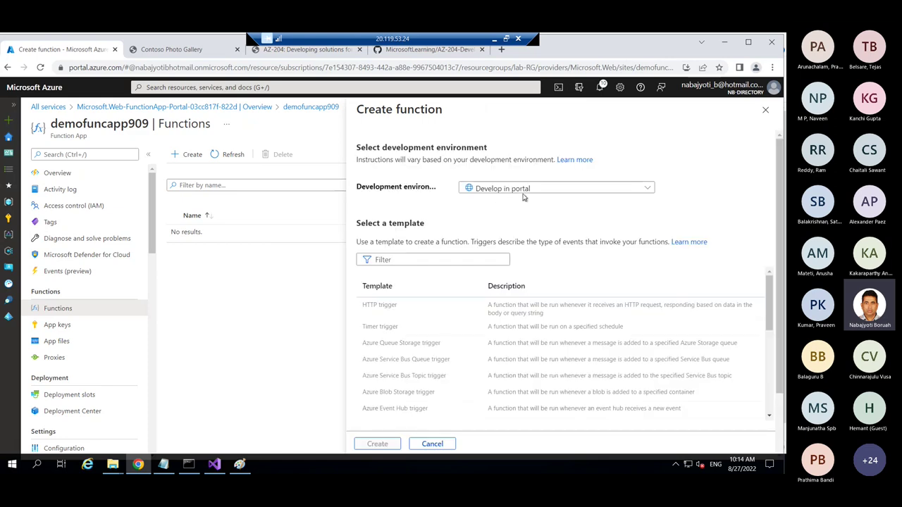
{"action": "left_click", "coordinate": [523, 191]}
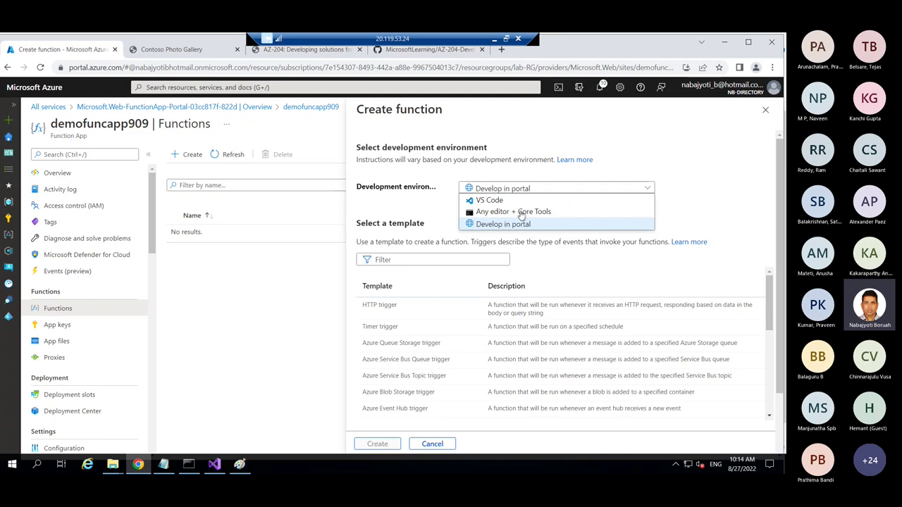
{"action": "left_click", "coordinate": [499, 224]}
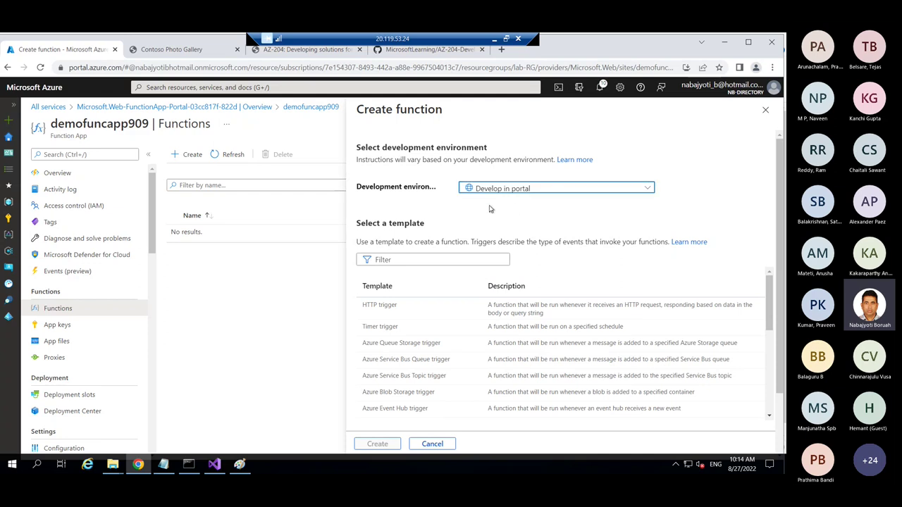
{"action": "scroll", "coordinate": [783, 328], "scroll_direction": "down", "scroll_amount": 1}
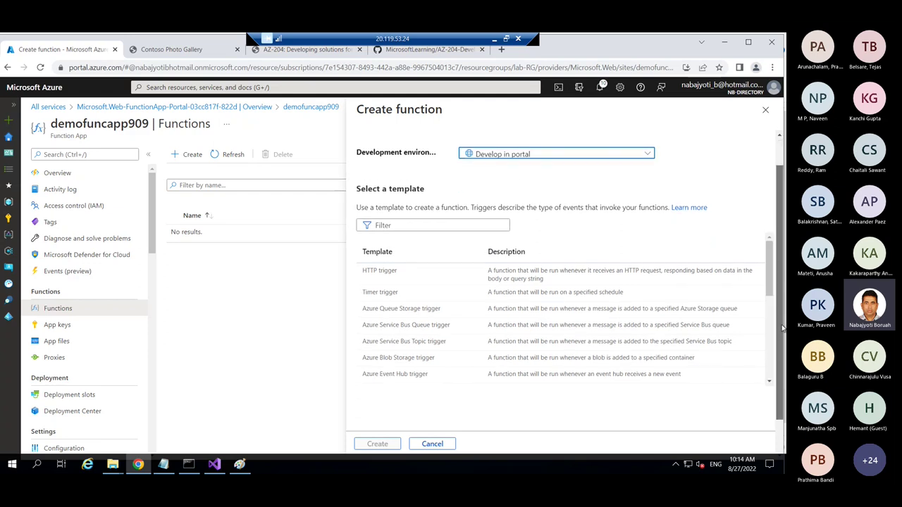
{"action": "left_click_drag", "start_coordinate": [769, 265], "coordinate": [773, 295]}
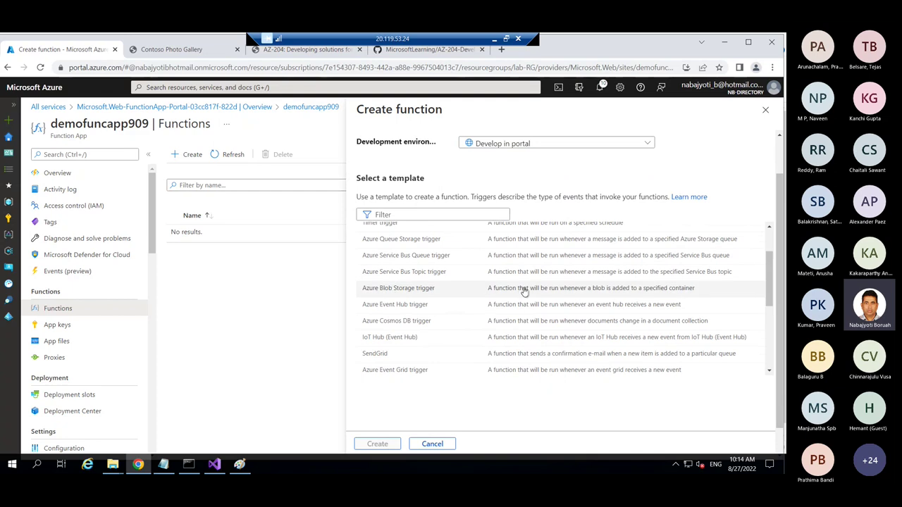
{"action": "left_click", "coordinate": [374, 294]}
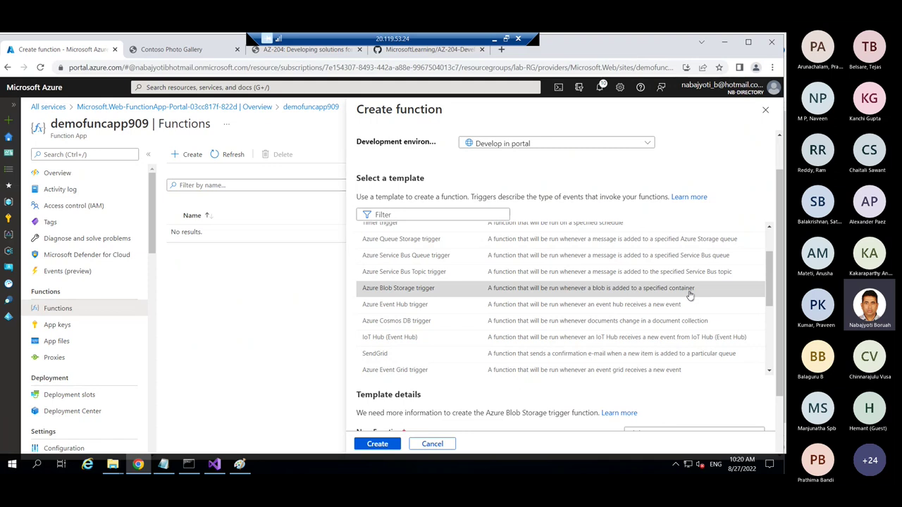
- Examine the architecture diagram in the AZ-204 lab 01 instructions
{"action": "left_click", "coordinate": [325, 50]}
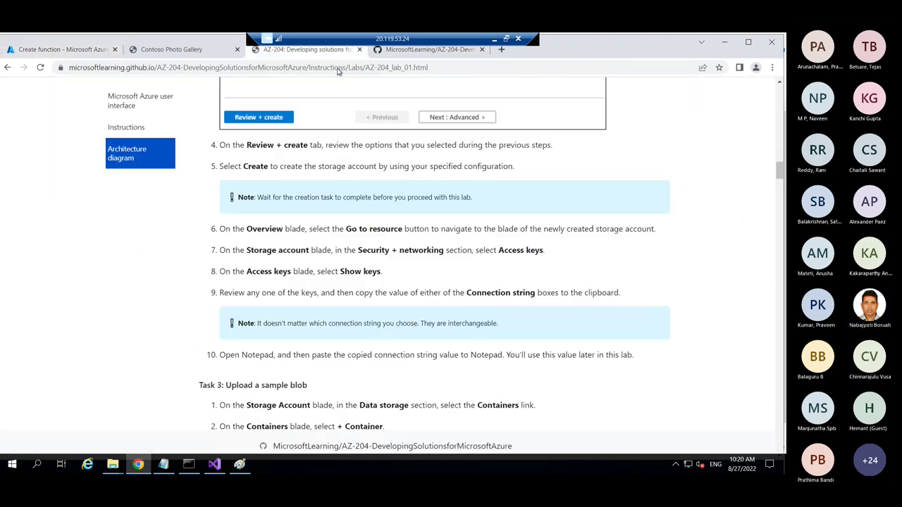
{"action": "scroll", "coordinate": [422, 187], "scroll_direction": "down", "scroll_amount": 1}
{"action": "scroll", "coordinate": [416, 169], "scroll_direction": "up", "scroll_amount": 10}
{"action": "scroll", "coordinate": [415, 158], "scroll_direction": "up", "scroll_amount": 5}
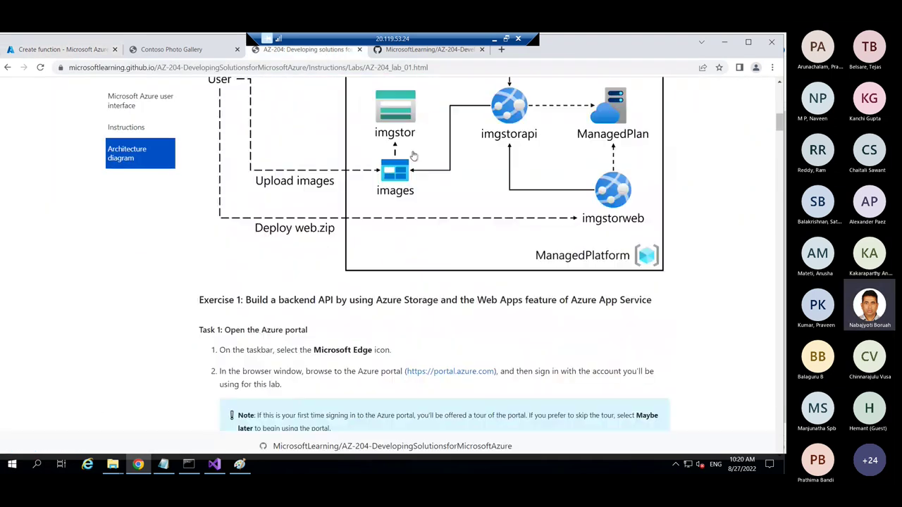
{"action": "scroll", "coordinate": [423, 198], "scroll_direction": "up", "scroll_amount": 6}
{"action": "scroll", "coordinate": [444, 237], "scroll_direction": "down", "scroll_amount": 3}
{"action": "scroll", "coordinate": [444, 237], "scroll_direction": "down", "scroll_amount": 3}
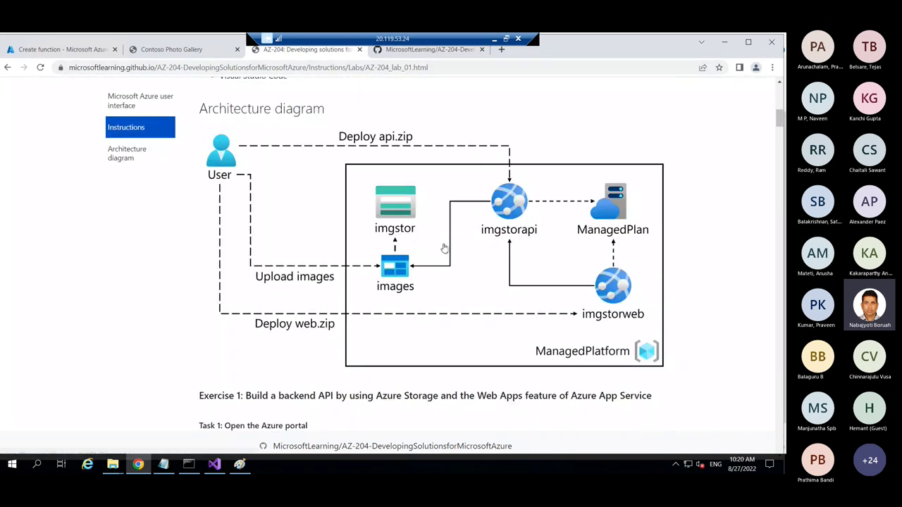
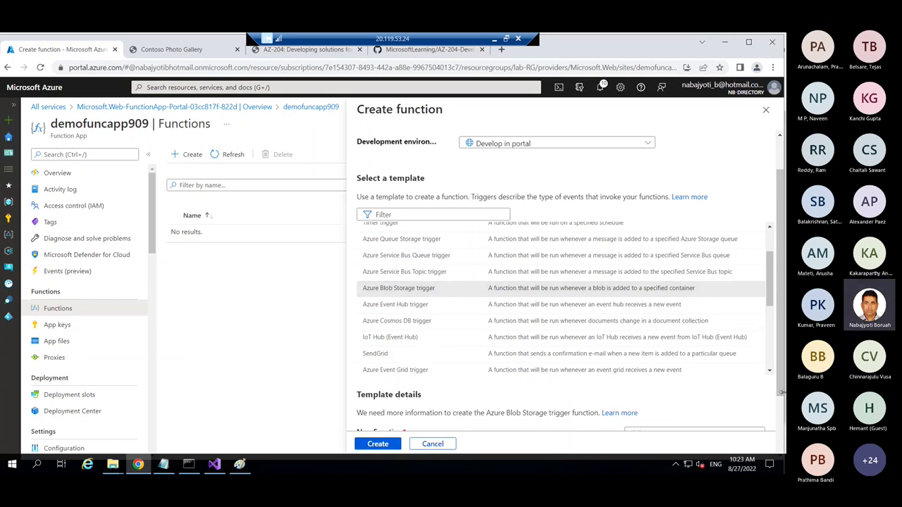
- Set the new Blob Storage trigger function's path to images/{name}, keeping BlobTrigger1 as its name
{"action": "scroll", "coordinate": [781, 390], "scroll_direction": "down", "scroll_amount": 2}
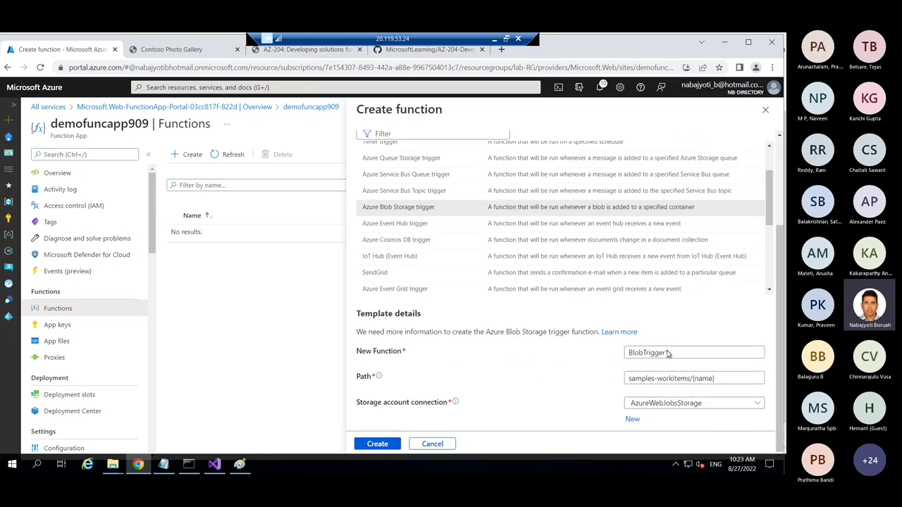
{"action": "left_click", "coordinate": [638, 354]}
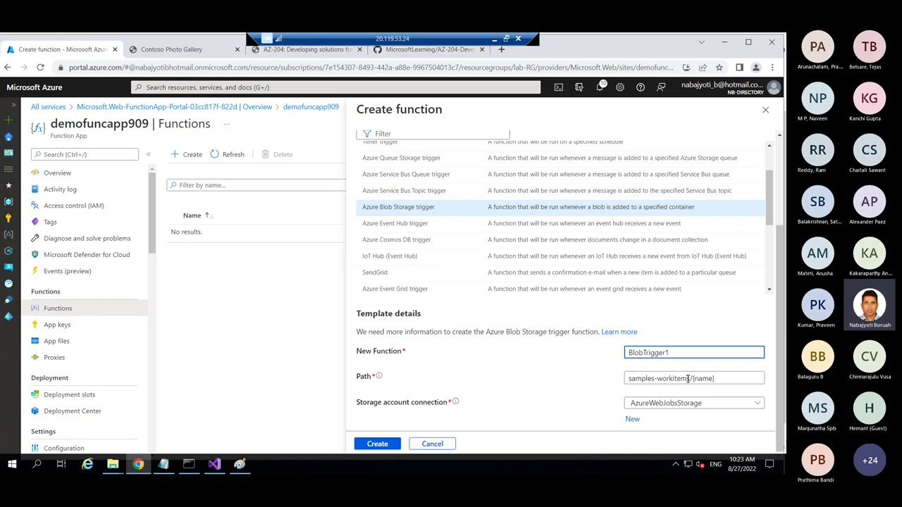
{"action": "left_click_drag", "start_coordinate": [690, 379], "coordinate": [627, 378]}
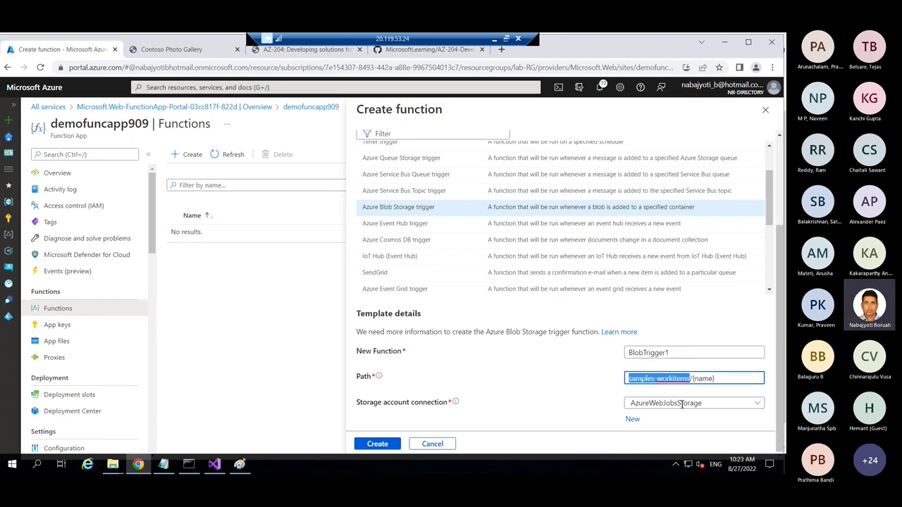
{"action": "type", "text": "images"}
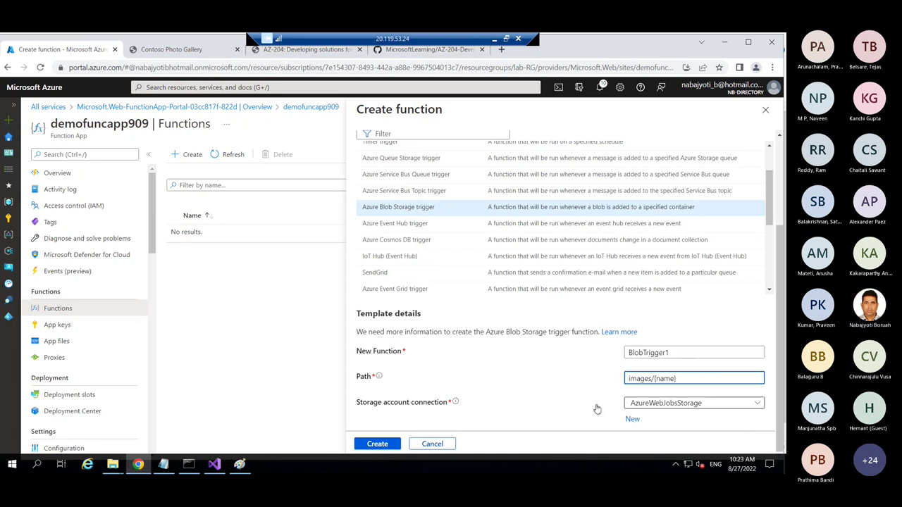
{"action": "left_click", "coordinate": [575, 398]}
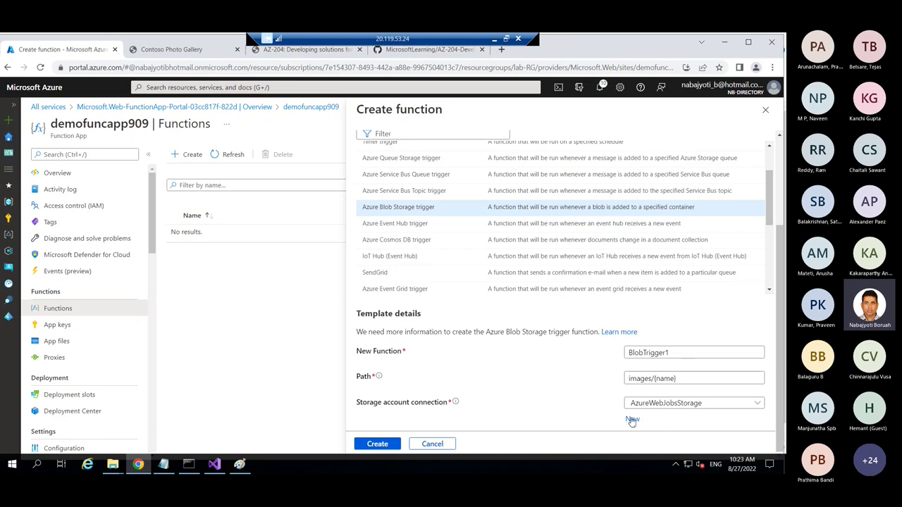
- Add a new connection to storage account demost909 for the trigger, and create the function
{"action": "left_click", "coordinate": [633, 420]}
{"action": "left_click", "coordinate": [589, 365]}
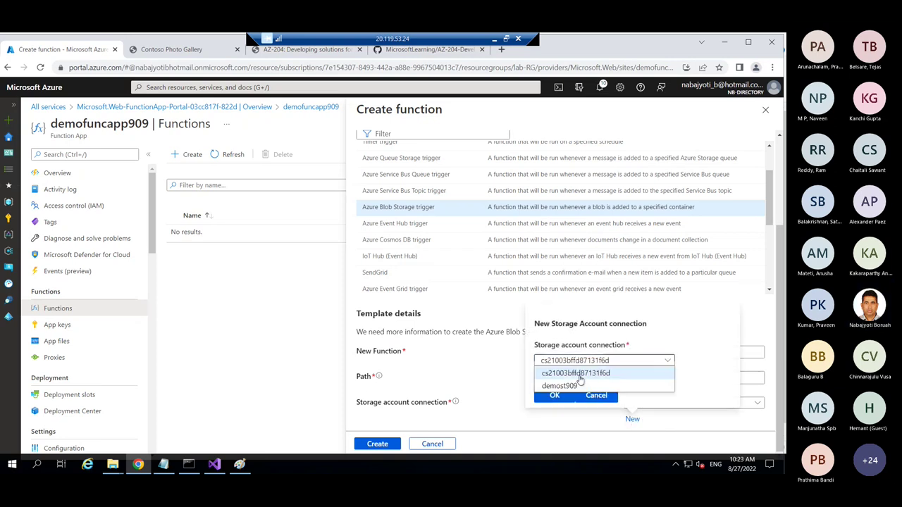
{"action": "left_click", "coordinate": [570, 384]}
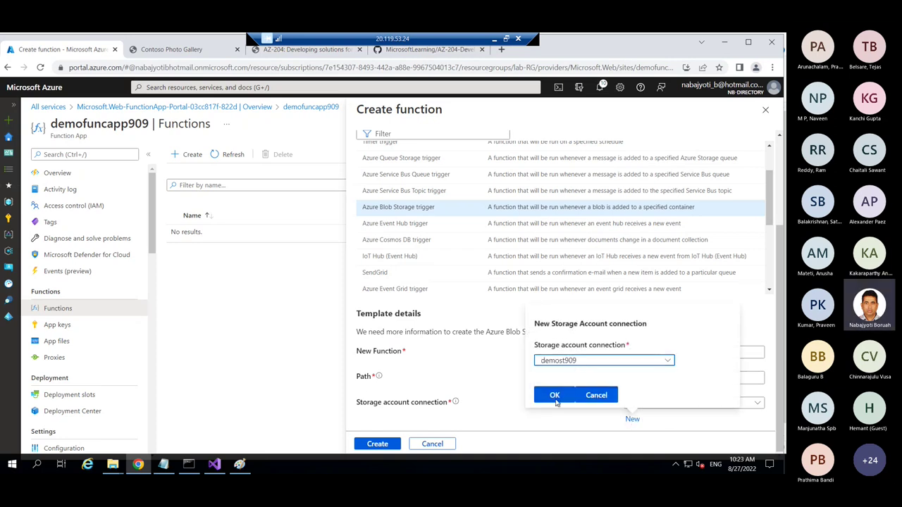
{"action": "left_click", "coordinate": [555, 397]}
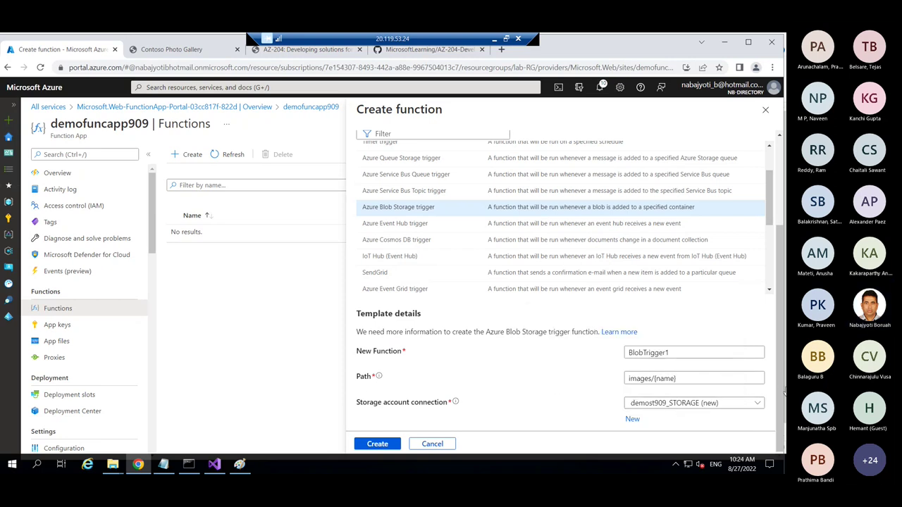
{"action": "left_click", "coordinate": [384, 446]}
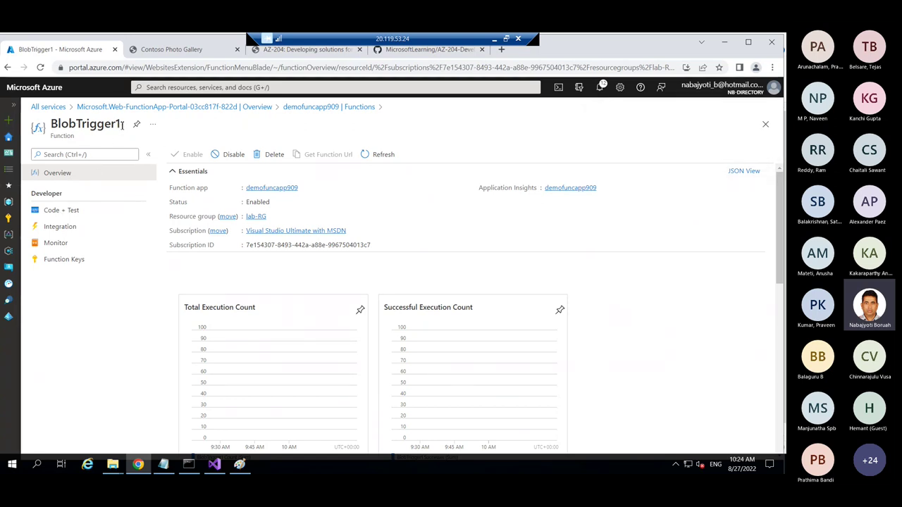
- Open BlobTrigger1's run.csx code, examine the Run method's blob parameter and logging statement, and briefly revisit the trigger list in the Paint diagram
{"action": "left_click_drag", "start_coordinate": [121, 125], "coordinate": [50, 124]}
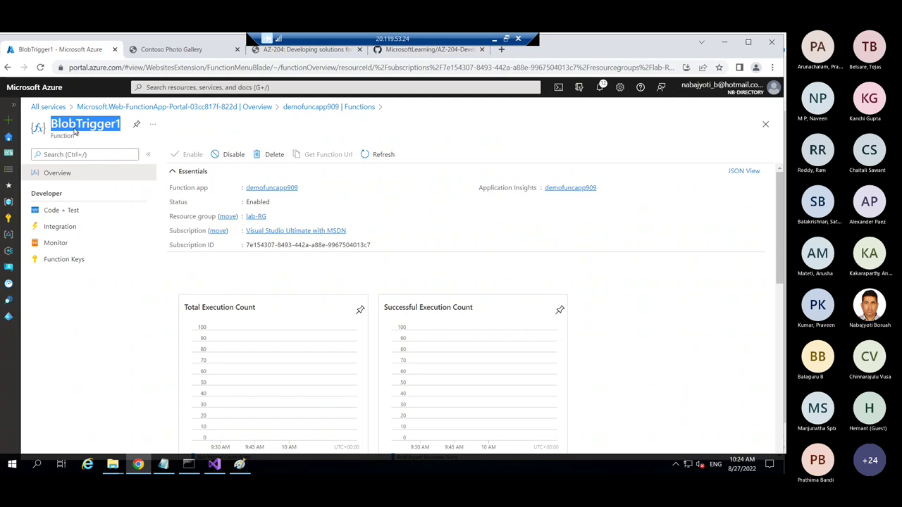
{"action": "left_click", "coordinate": [51, 212]}
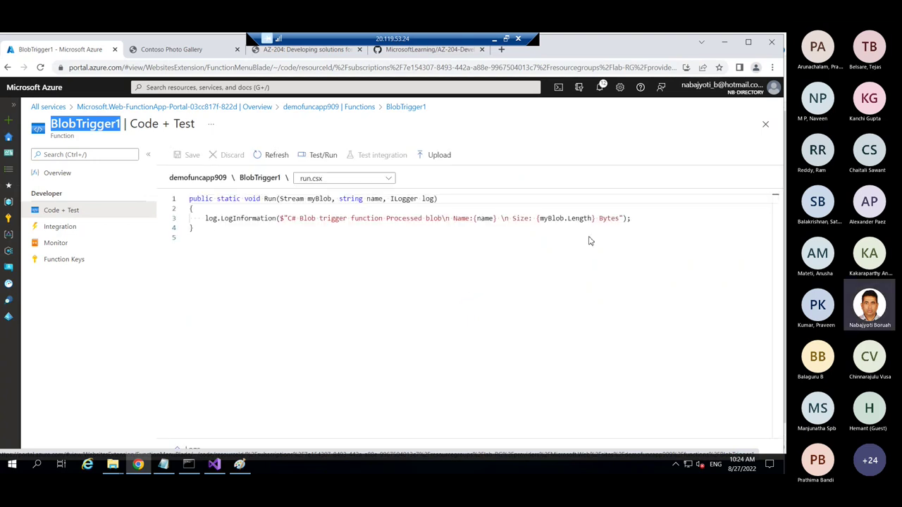
{"action": "left_click", "coordinate": [207, 219]}
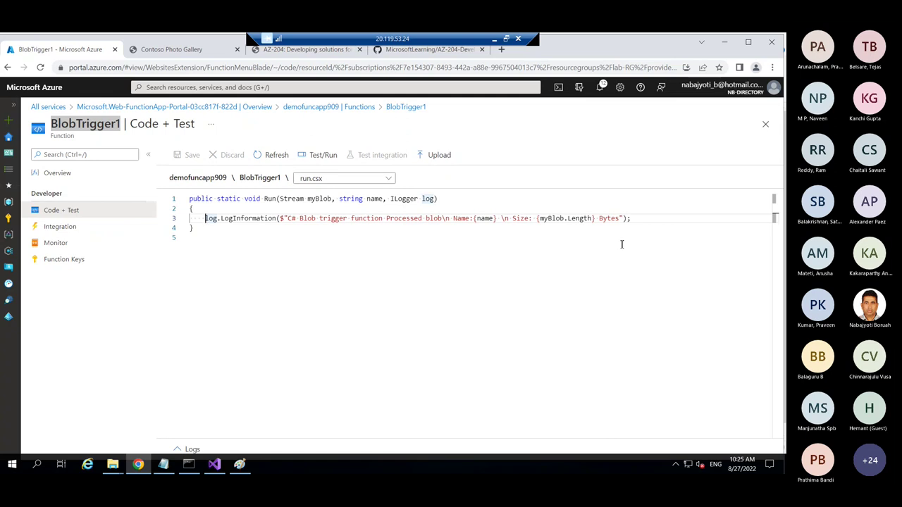
{"action": "left_click", "coordinate": [330, 199]}
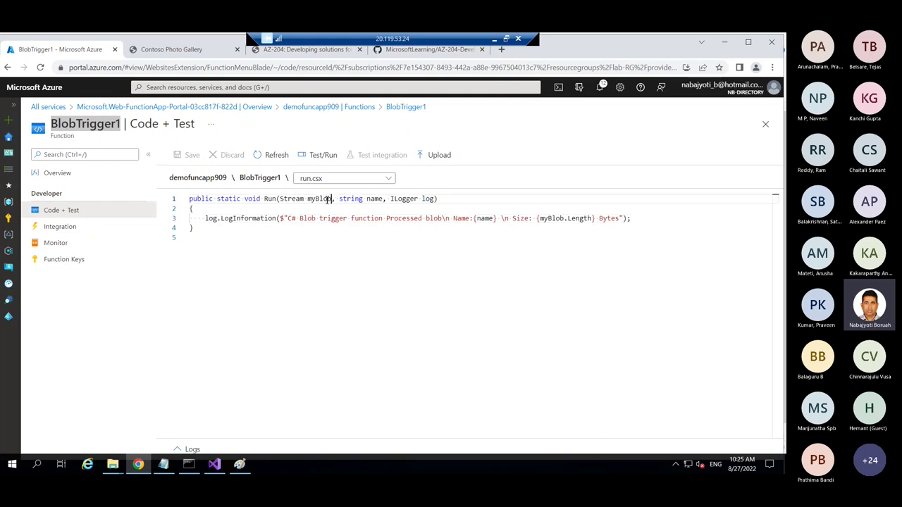
{"action": "left_click_drag", "start_coordinate": [330, 199], "coordinate": [280, 199]}
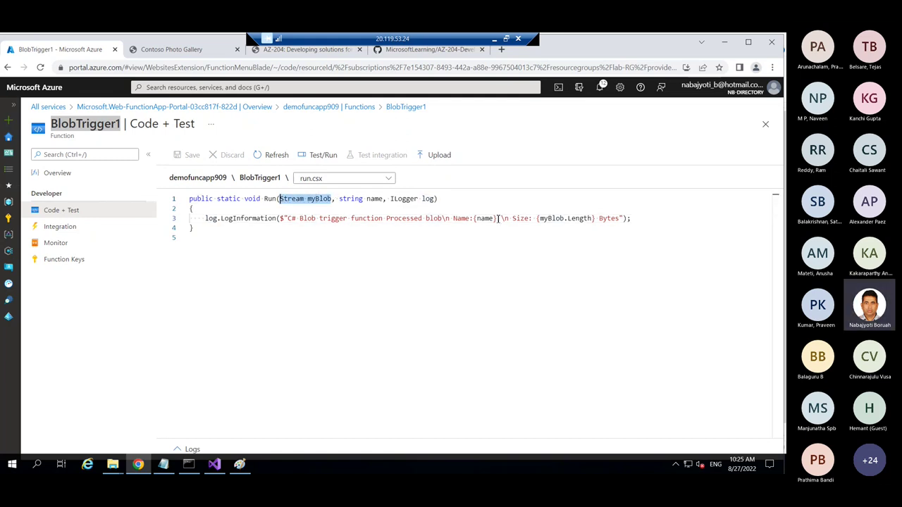
{"action": "left_click_drag", "start_coordinate": [498, 218], "coordinate": [473, 218]}
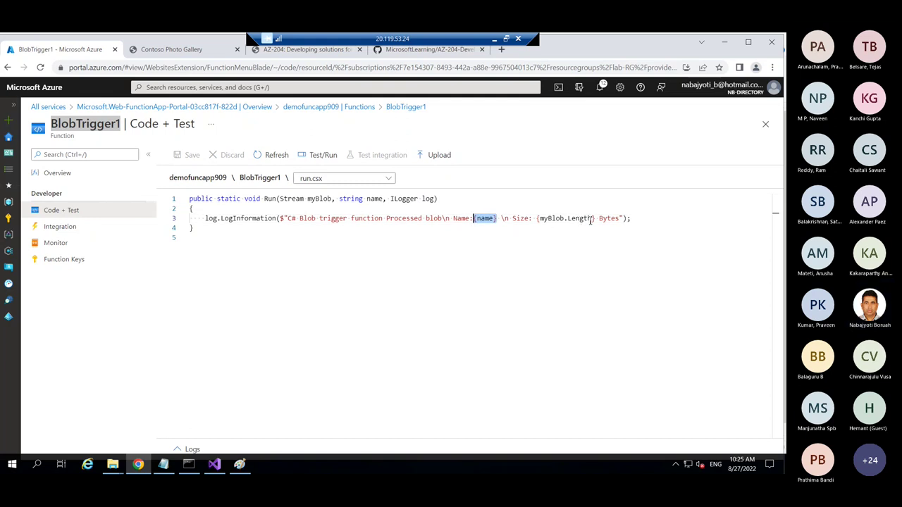
{"action": "left_click_drag", "start_coordinate": [592, 219], "coordinate": [195, 209]}
{"action": "left_click", "coordinate": [495, 219]}
{"action": "left_click", "coordinate": [321, 222]}
{"action": "left_click_drag", "start_coordinate": [204, 219], "coordinate": [633, 220]}
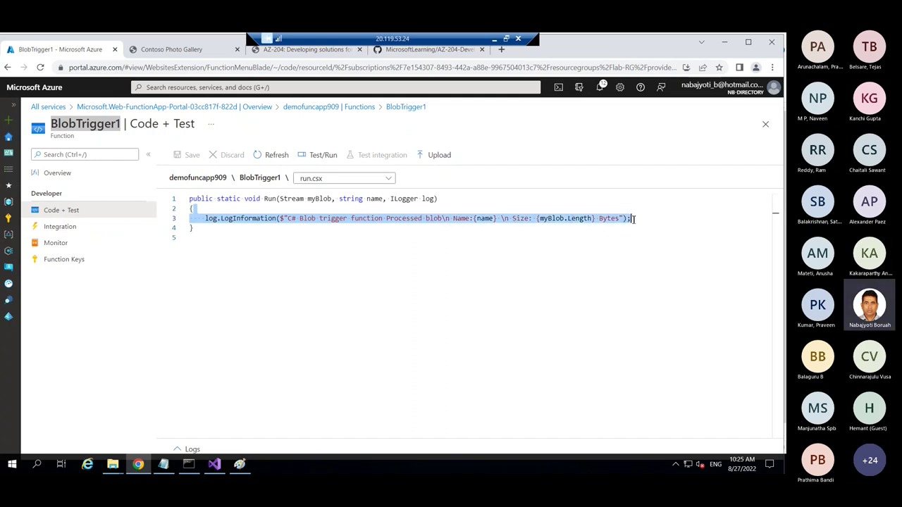
{"action": "triple_click", "coordinate": [323, 199]}
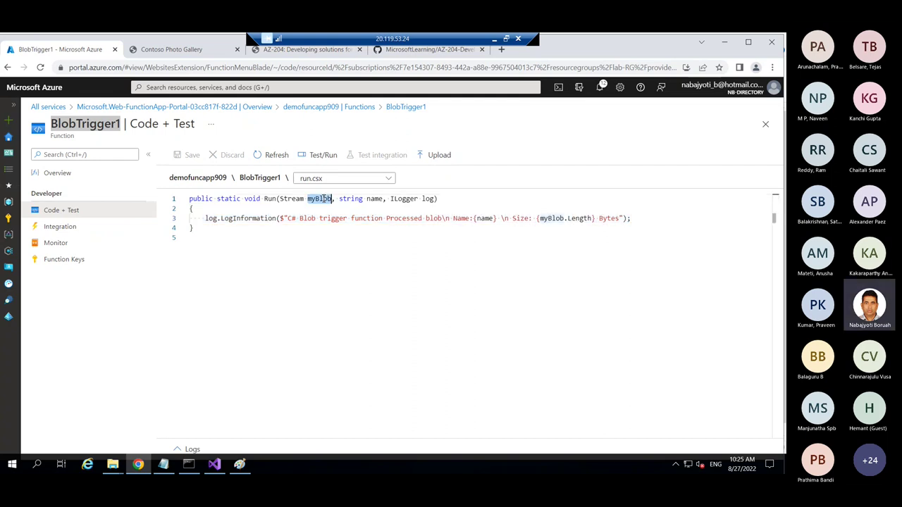
{"action": "left_click", "coordinate": [341, 262]}
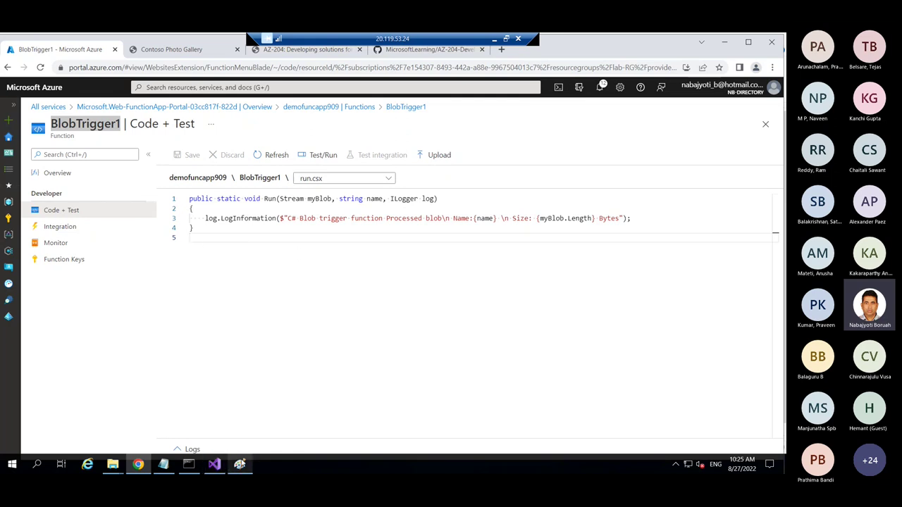
{"action": "left_click", "coordinate": [239, 464]}
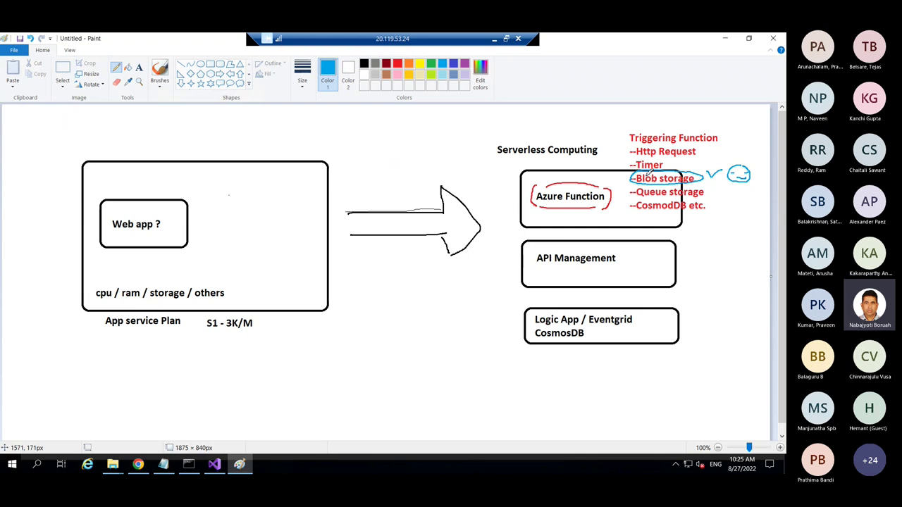
{"action": "left_click", "coordinate": [138, 463]}
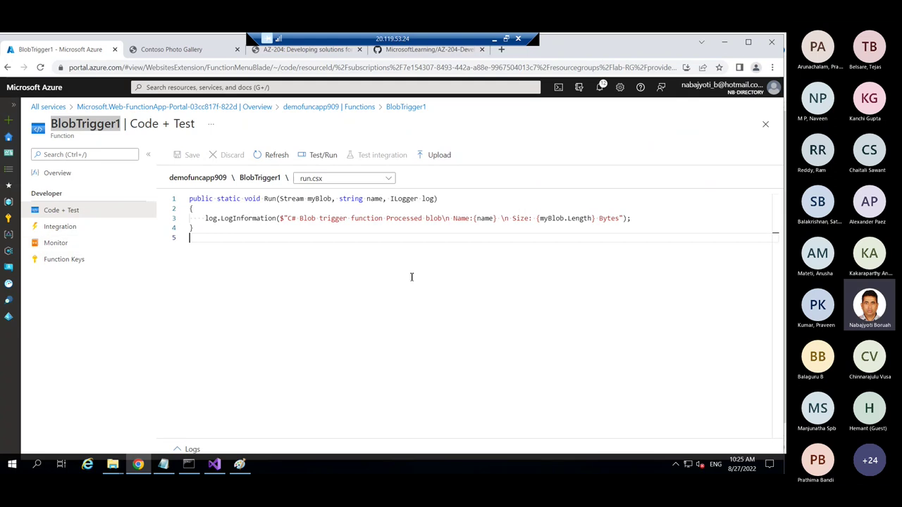
- Upload the grilledcheese image to the Contoso Photo Gallery site and check it among the gallery images
{"action": "left_click", "coordinate": [187, 51]}
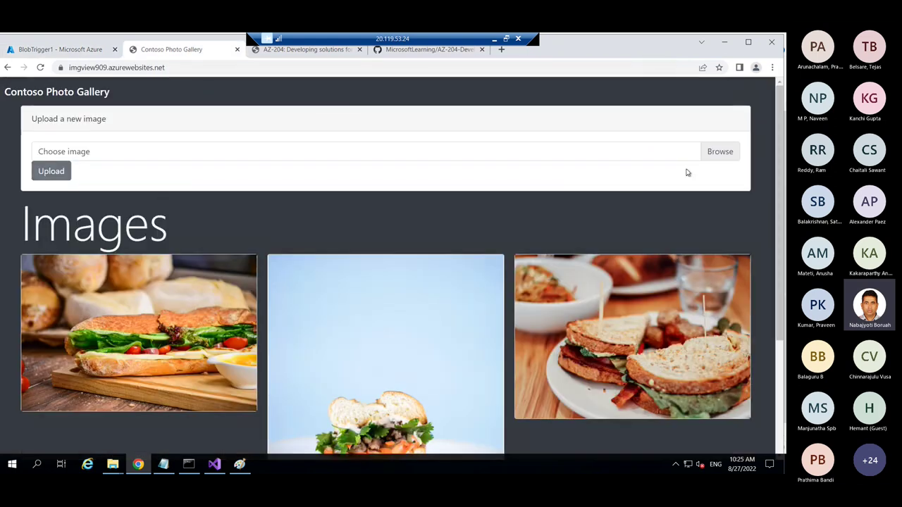
{"action": "left_click", "coordinate": [719, 153]}
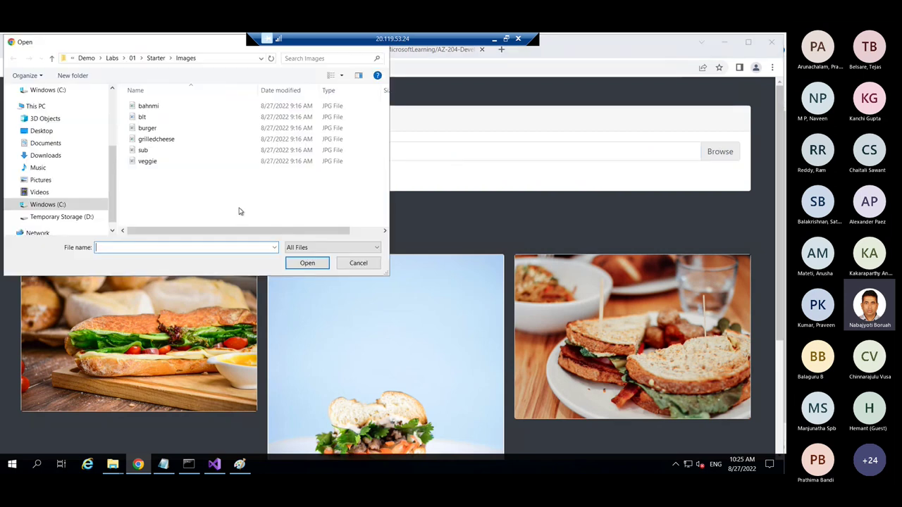
{"action": "left_click", "coordinate": [161, 139]}
{"action": "left_click", "coordinate": [308, 263]}
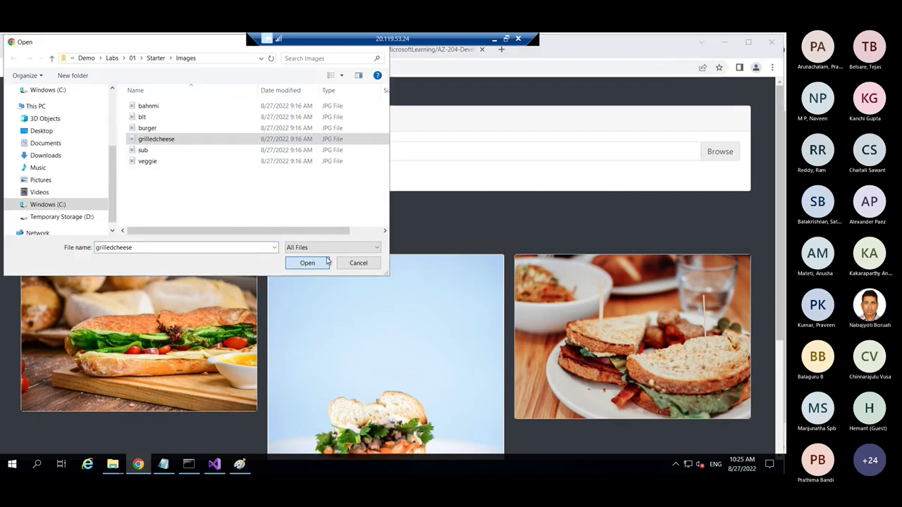
{"action": "left_click", "coordinate": [53, 171]}
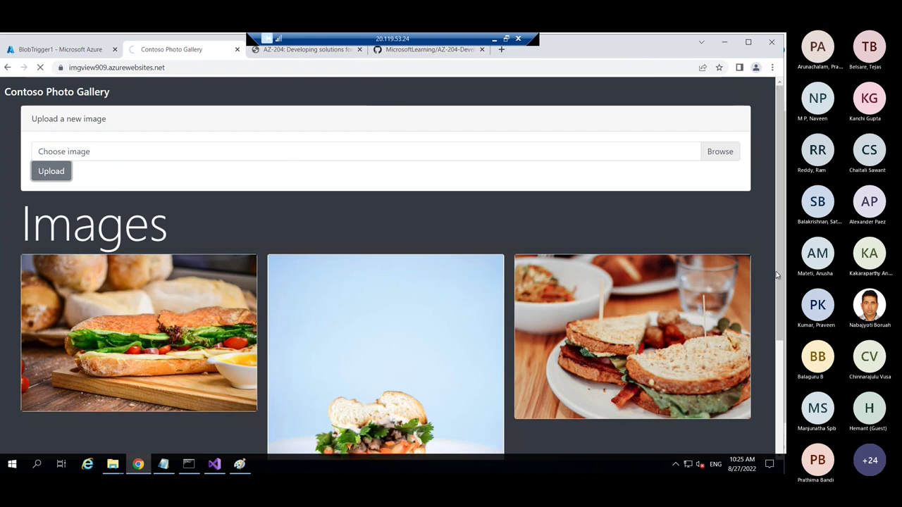
{"action": "scroll", "coordinate": [778, 329], "scroll_direction": "down", "scroll_amount": 2}
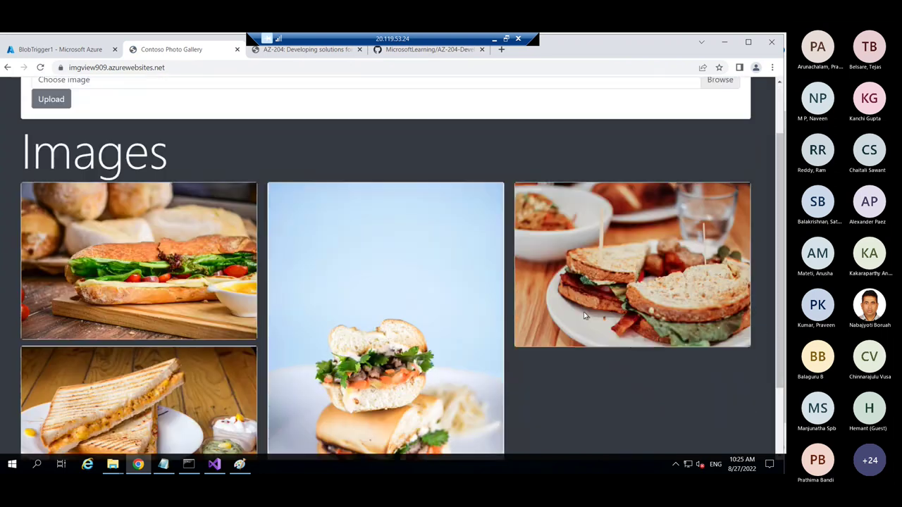
{"action": "scroll", "coordinate": [777, 322], "scroll_direction": "down", "scroll_amount": 2}
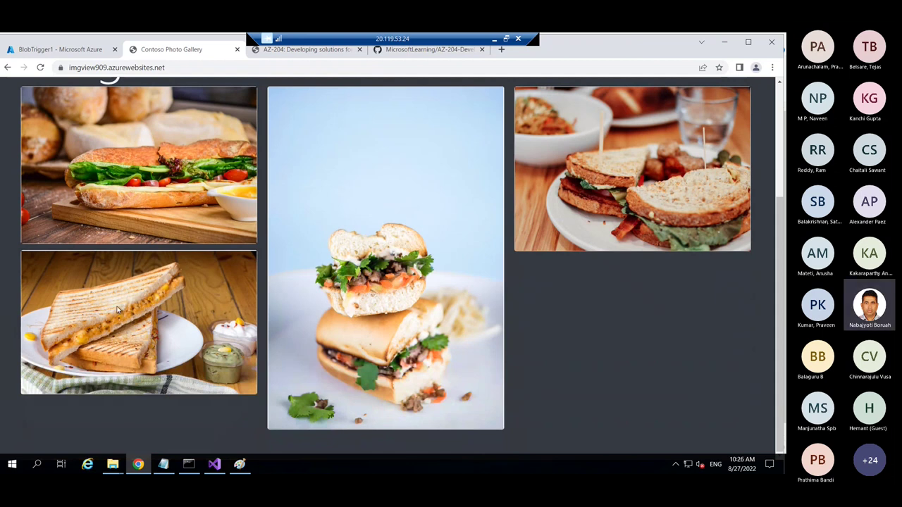
{"action": "scroll", "coordinate": [239, 273], "scroll_direction": "up", "scroll_amount": 1}
{"action": "scroll", "coordinate": [248, 266], "scroll_direction": "down", "scroll_amount": 1}
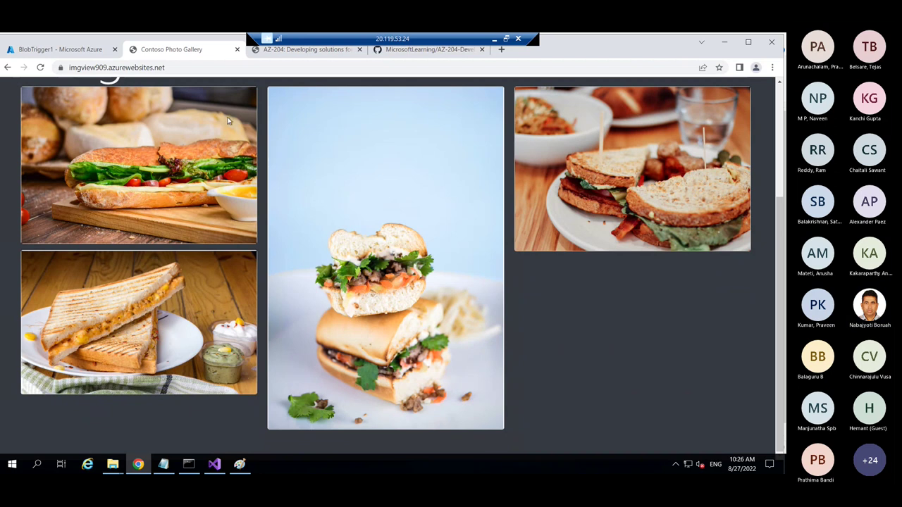
- Return to the Azure portal, reopen BlobTrigger1 from the Functions list and examine its success count and invocation traces in Monitor
{"action": "left_click", "coordinate": [70, 51]}
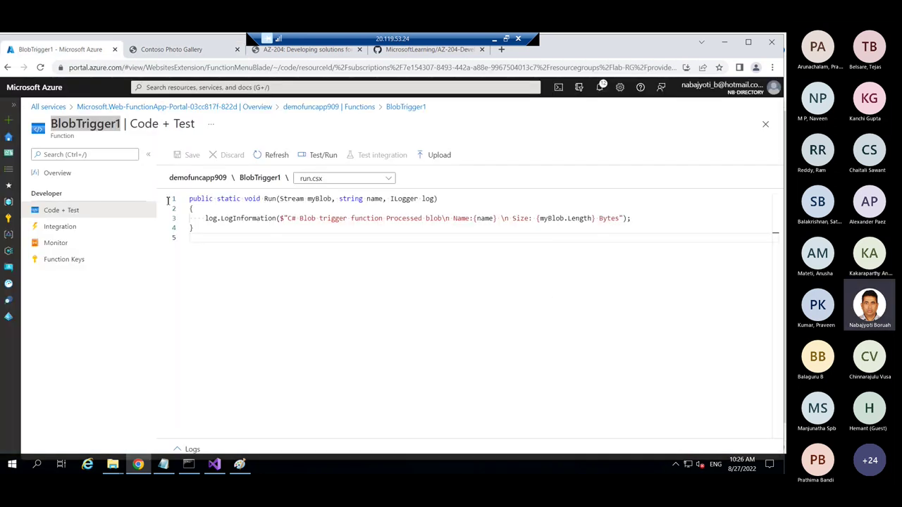
{"action": "left_click", "coordinate": [767, 124]}
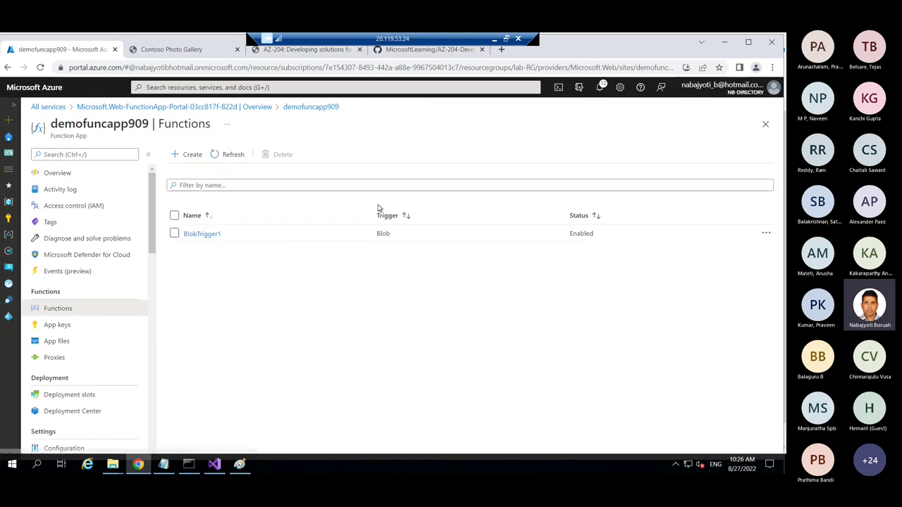
{"action": "left_click", "coordinate": [204, 234]}
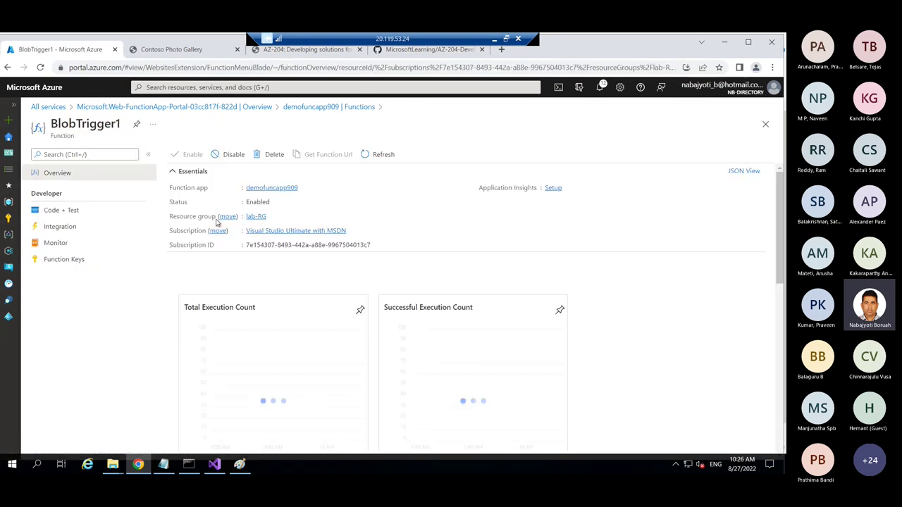
{"action": "left_click", "coordinate": [57, 244]}
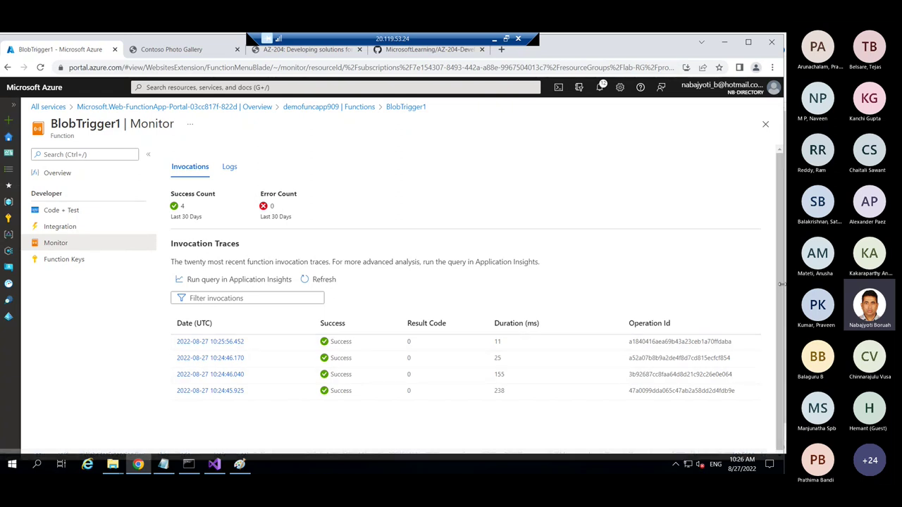
{"action": "scroll", "coordinate": [780, 329], "scroll_direction": "down", "scroll_amount": 1}
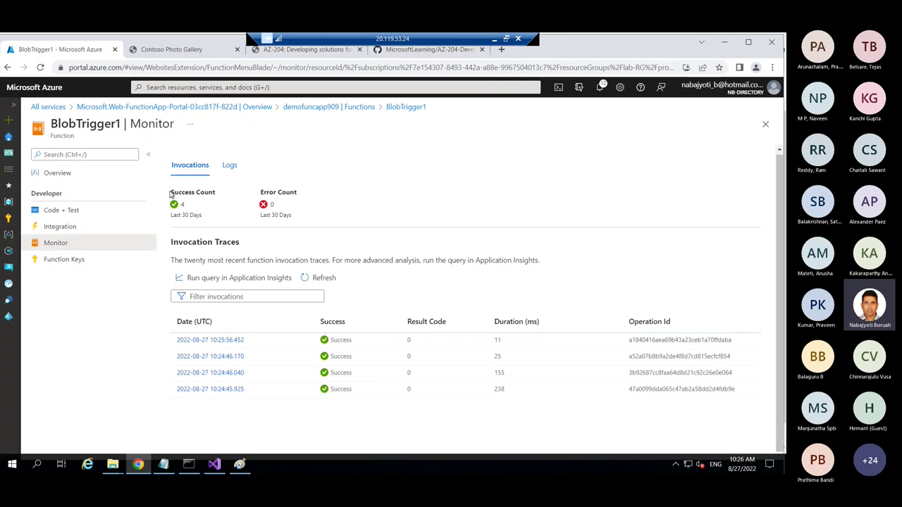
{"action": "left_click_drag", "start_coordinate": [170, 193], "coordinate": [218, 192]}
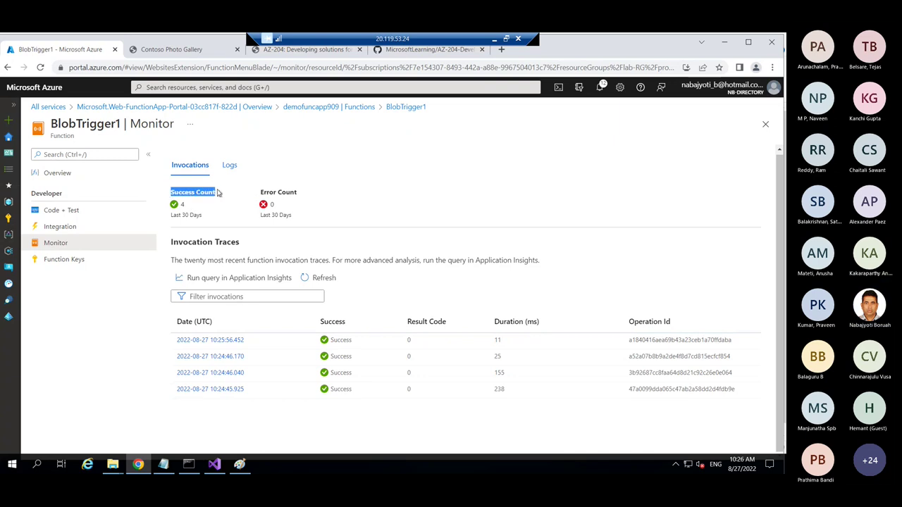
- Inspect the invocation details of the two most recent BlobTrigger1 invocations
{"action": "left_click", "coordinate": [220, 341]}
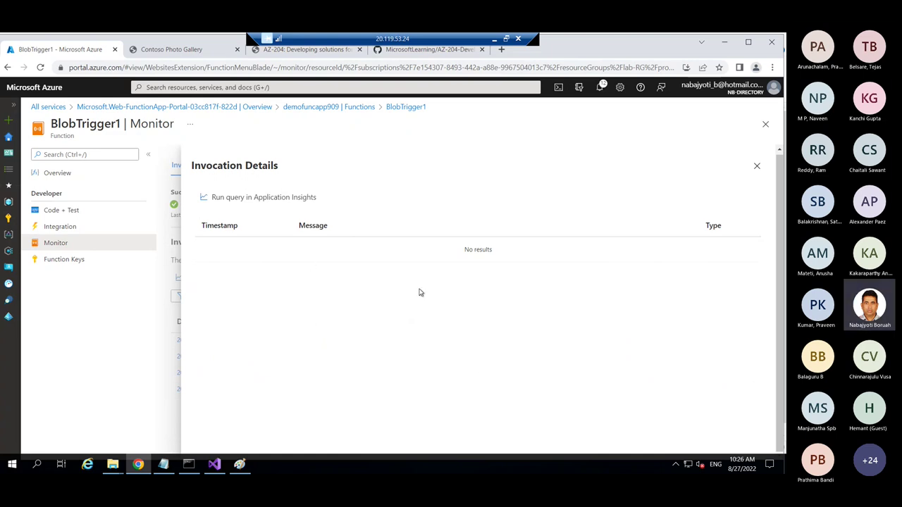
{"action": "left_click", "coordinate": [757, 166]}
{"action": "left_click", "coordinate": [203, 356]}
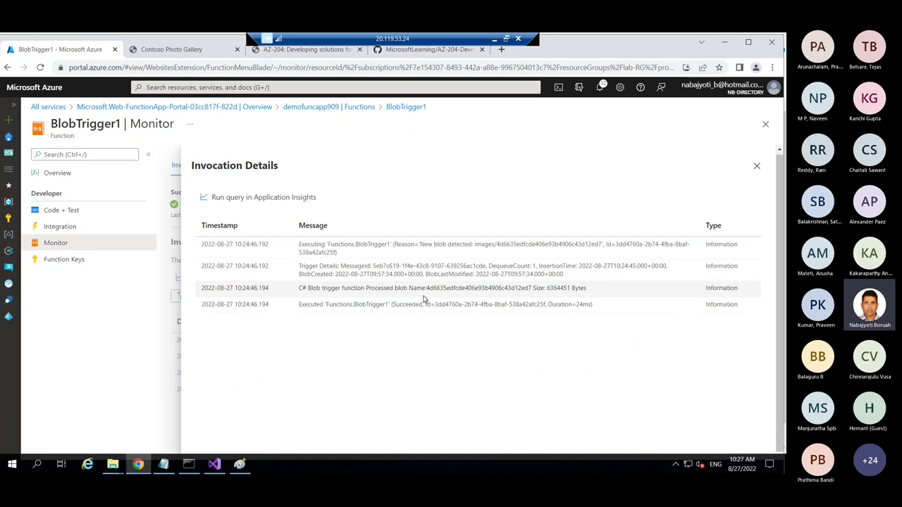
- Examine the processed blob name and size in the open invocation's details and in those of BlobTrigger1's two oldest invocations
{"action": "left_click_drag", "start_coordinate": [441, 288], "coordinate": [568, 300]}
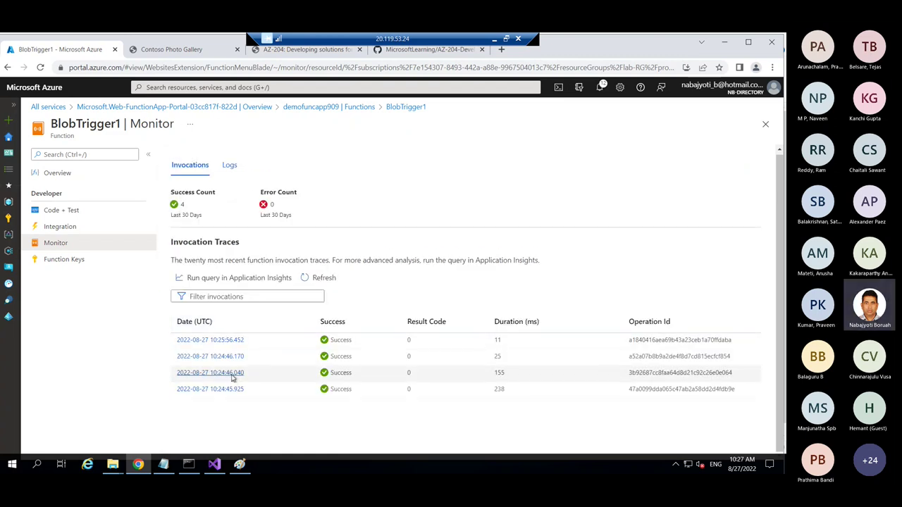
{"action": "left_click", "coordinate": [243, 373]}
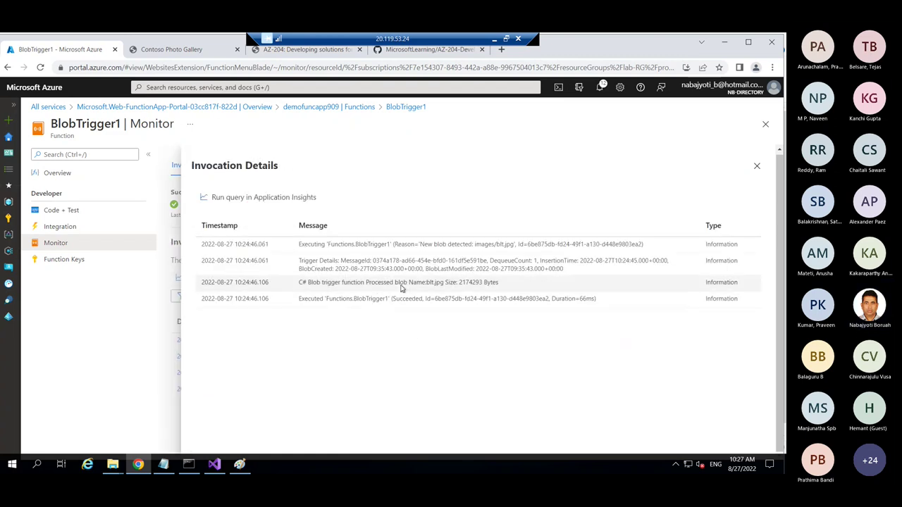
{"action": "left_click_drag", "start_coordinate": [408, 284], "coordinate": [502, 282]}
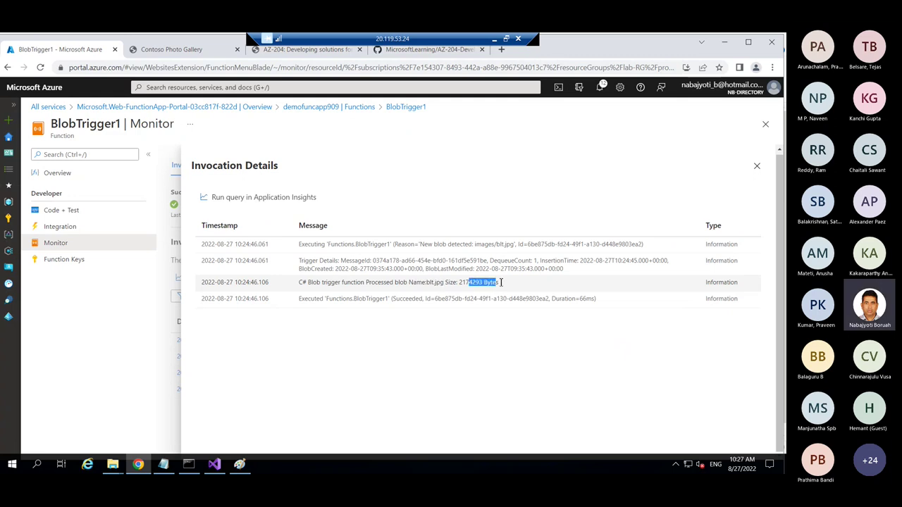
{"action": "left_click", "coordinate": [757, 165]}
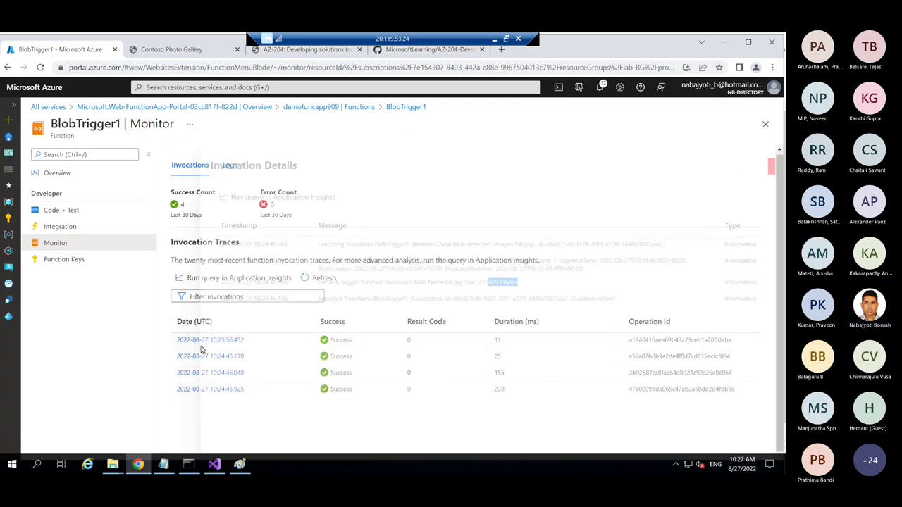
{"action": "left_click", "coordinate": [239, 391]}
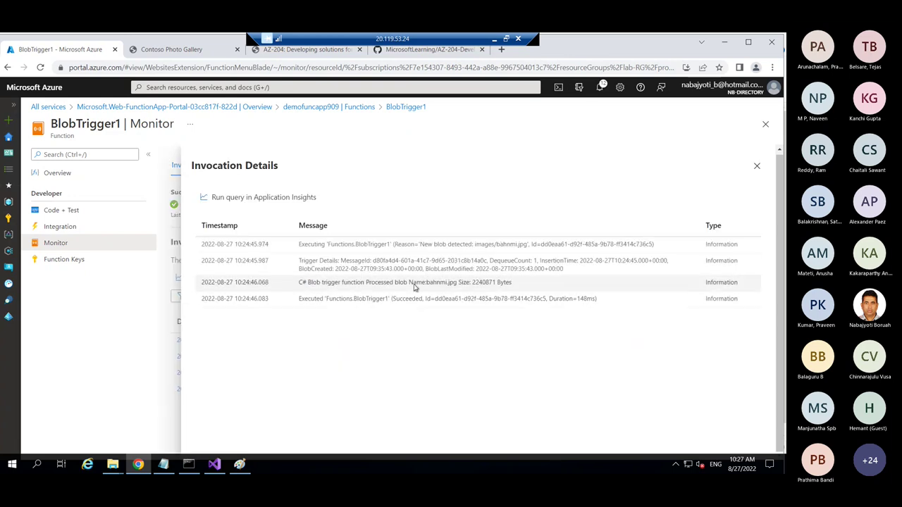
{"action": "left_click_drag", "start_coordinate": [413, 283], "coordinate": [520, 282]}
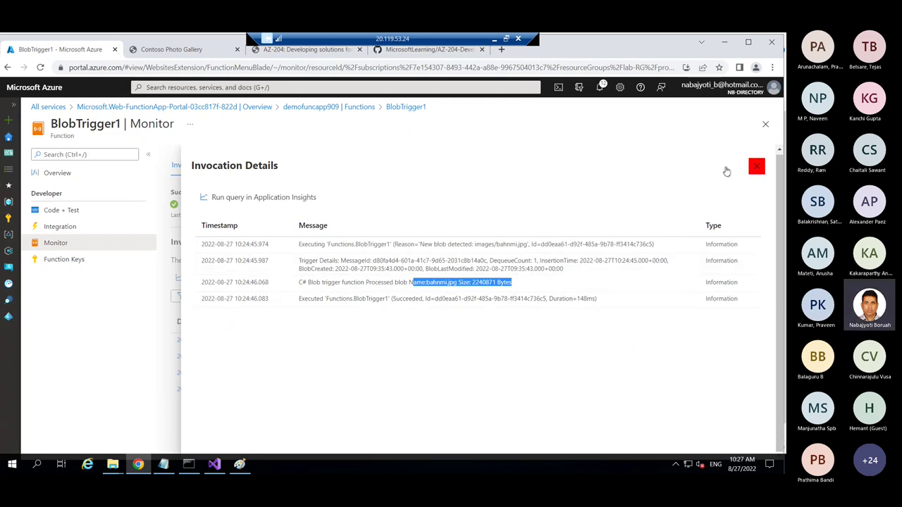
{"action": "left_click", "coordinate": [757, 165]}
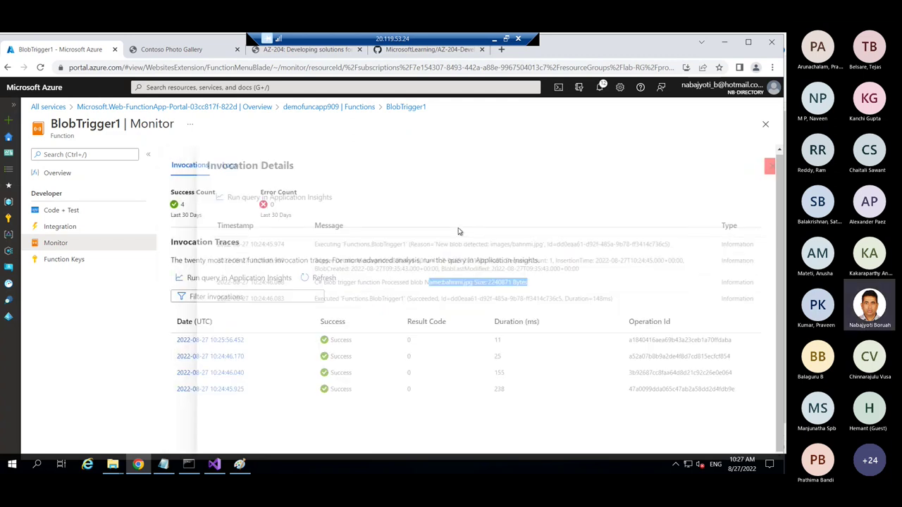
- Review BlobTrigger1's code and integration diagram, and examine the available output binding types without adding an output
{"action": "left_click", "coordinate": [69, 212]}
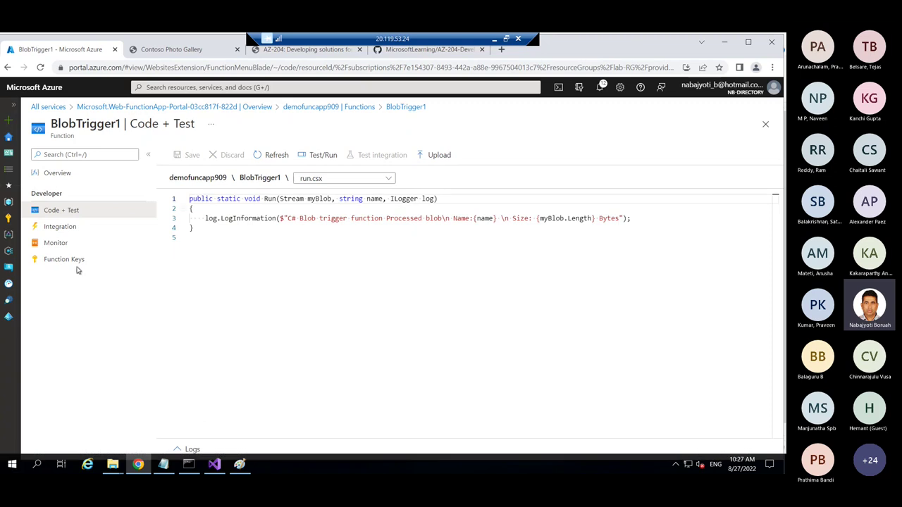
{"action": "left_click", "coordinate": [59, 230]}
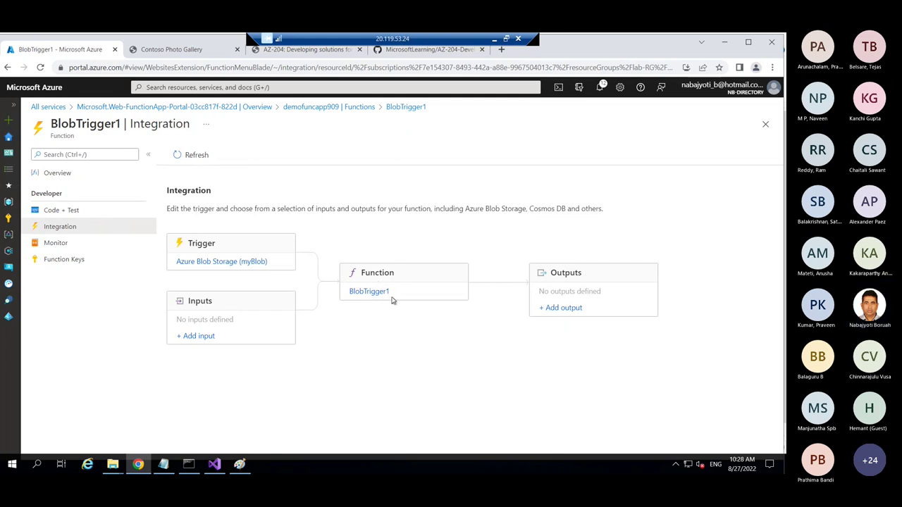
{"action": "left_click", "coordinate": [568, 311]}
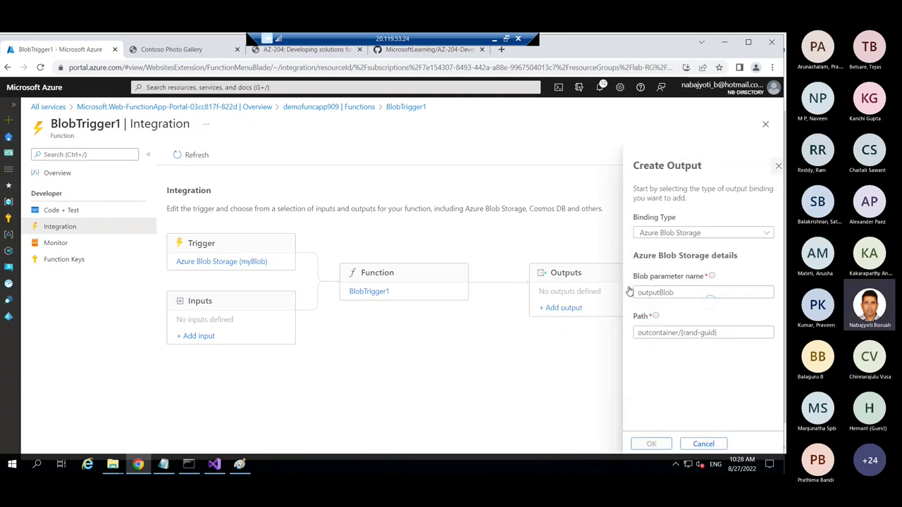
{"action": "left_click", "coordinate": [731, 235]}
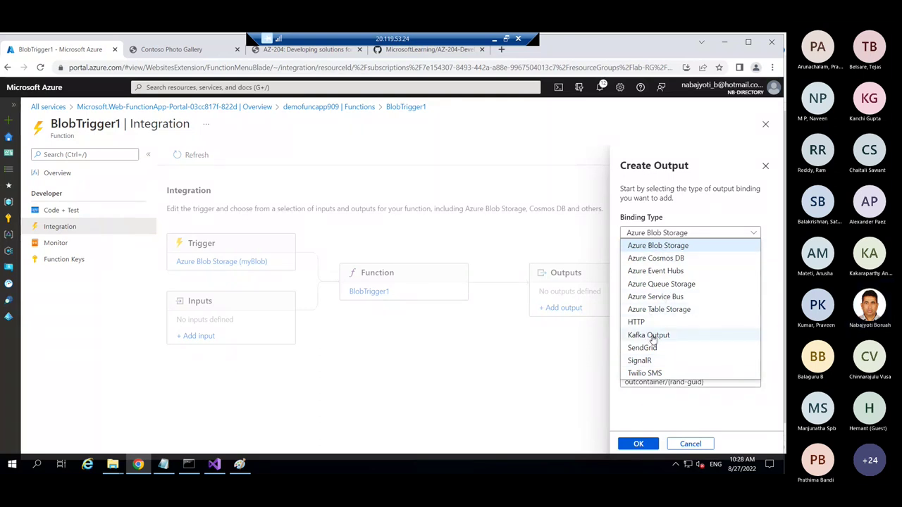
{"action": "left_click", "coordinate": [542, 358]}
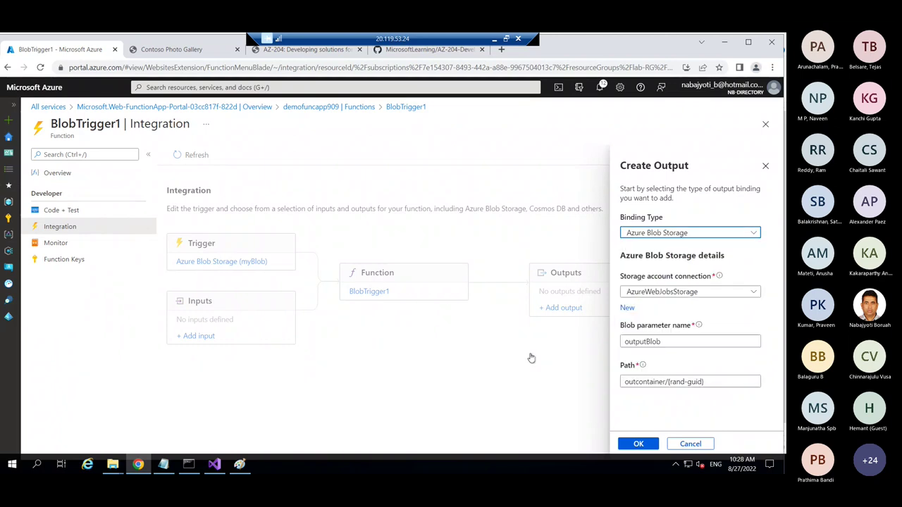
{"action": "left_click", "coordinate": [765, 166]}
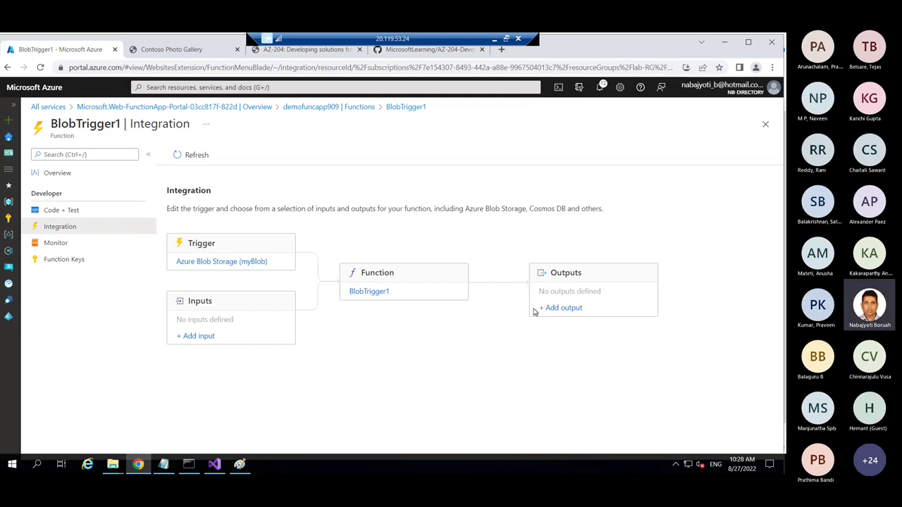
- Return to the az-204 dashboard, refresh its lab-RG resource list and briefly open the imgview909 App Service
{"action": "left_click", "coordinate": [766, 124]}
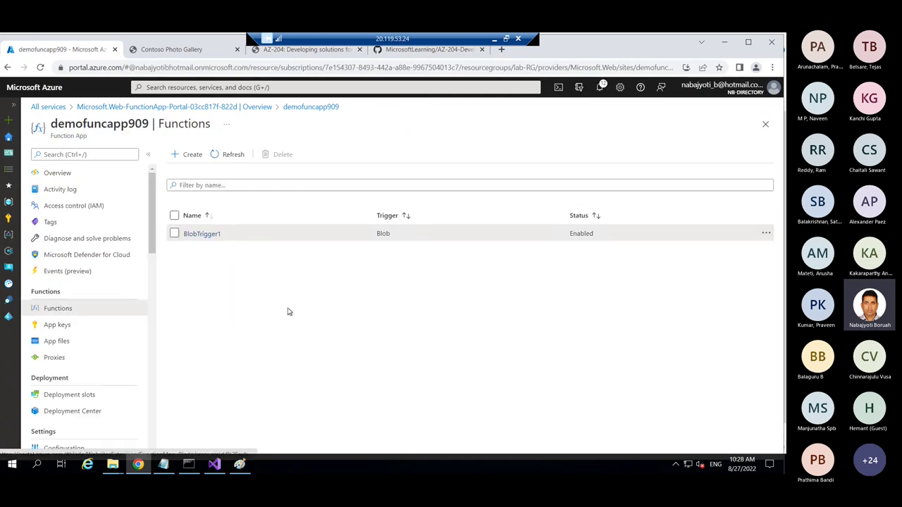
{"action": "left_click", "coordinate": [765, 124]}
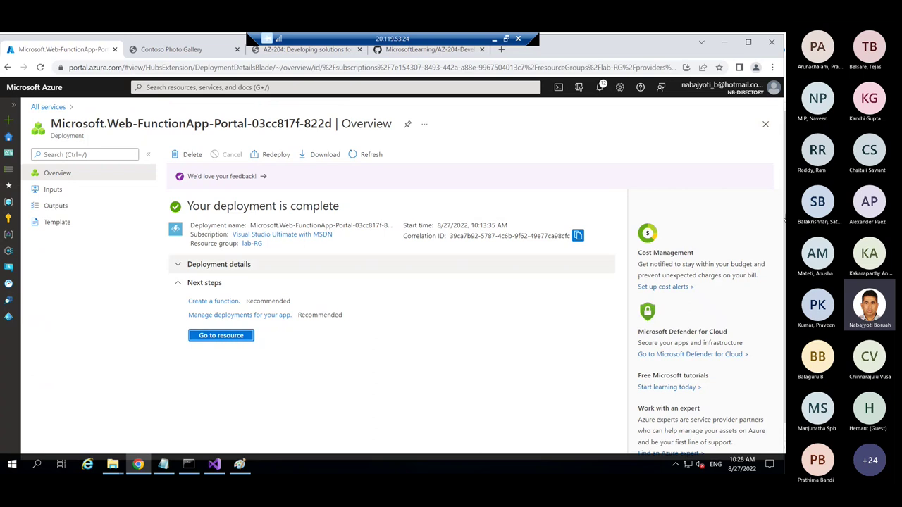
{"action": "left_click", "coordinate": [767, 124]}
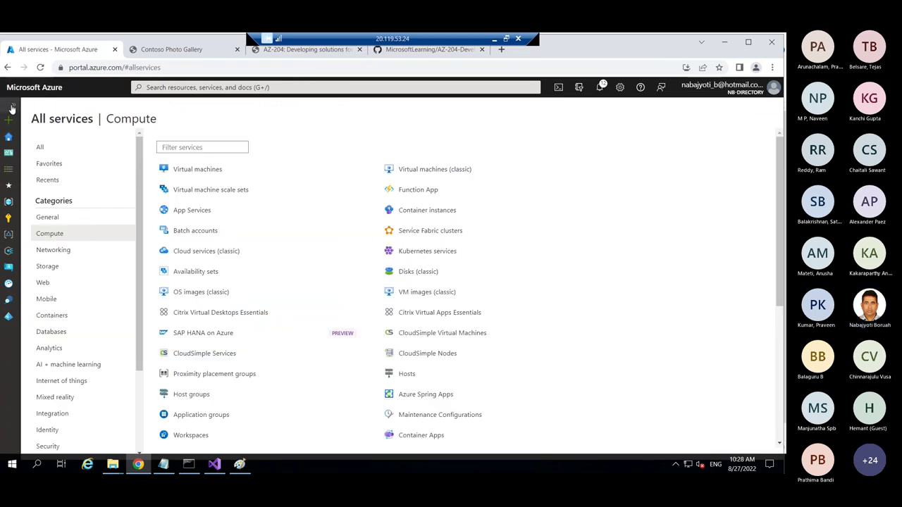
{"action": "left_click", "coordinate": [9, 106]}
{"action": "left_click", "coordinate": [33, 152]}
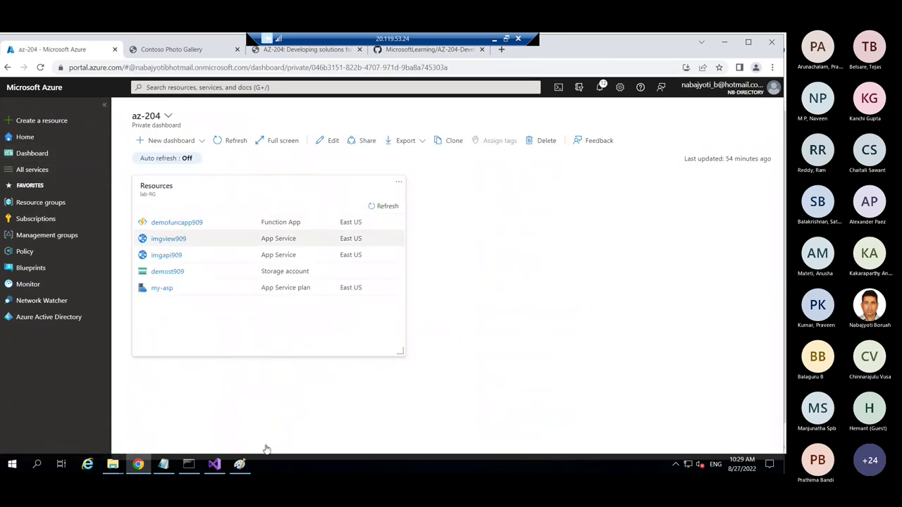
{"action": "left_click", "coordinate": [235, 141]}
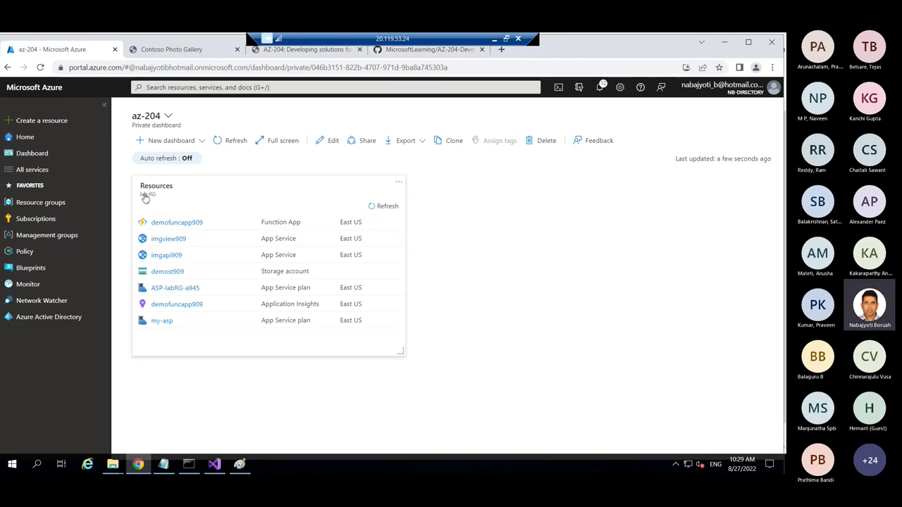
{"action": "left_click", "coordinate": [171, 224]}
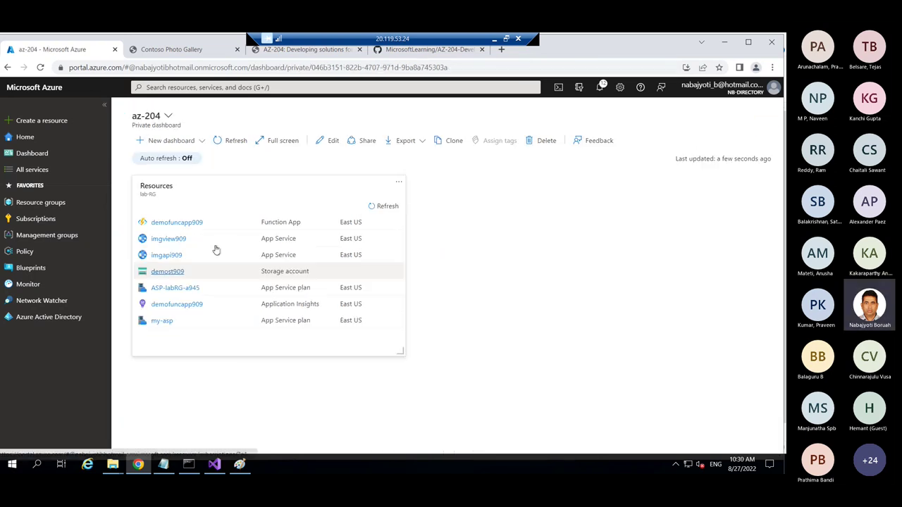
{"action": "left_click", "coordinate": [173, 239]}
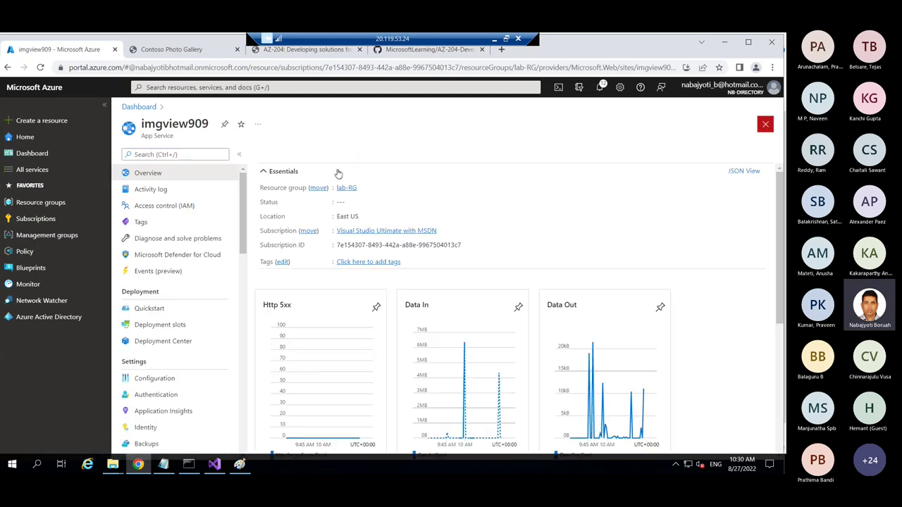
- Delete the lab-RG resource group with all its resources, confirming with the name lab-RG
{"action": "left_click", "coordinate": [43, 203]}
{"action": "left_click", "coordinate": [47, 205]}
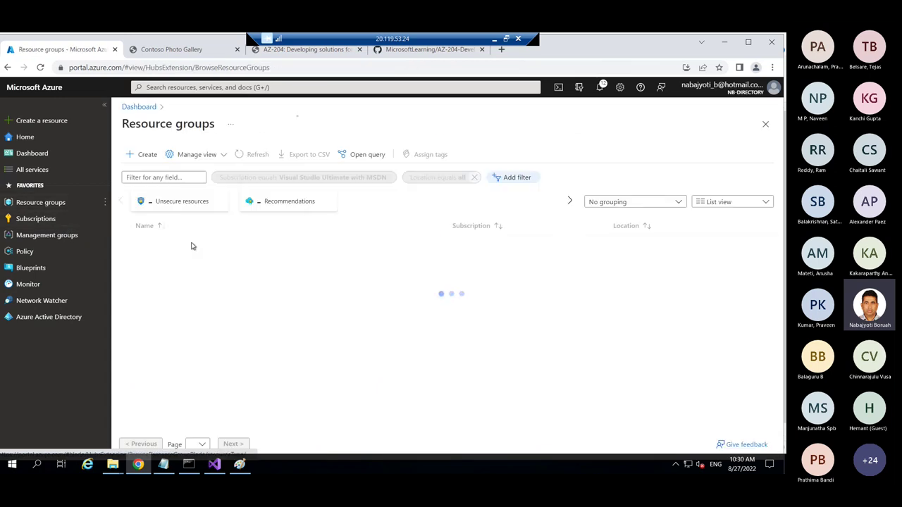
{"action": "left_click", "coordinate": [155, 310]}
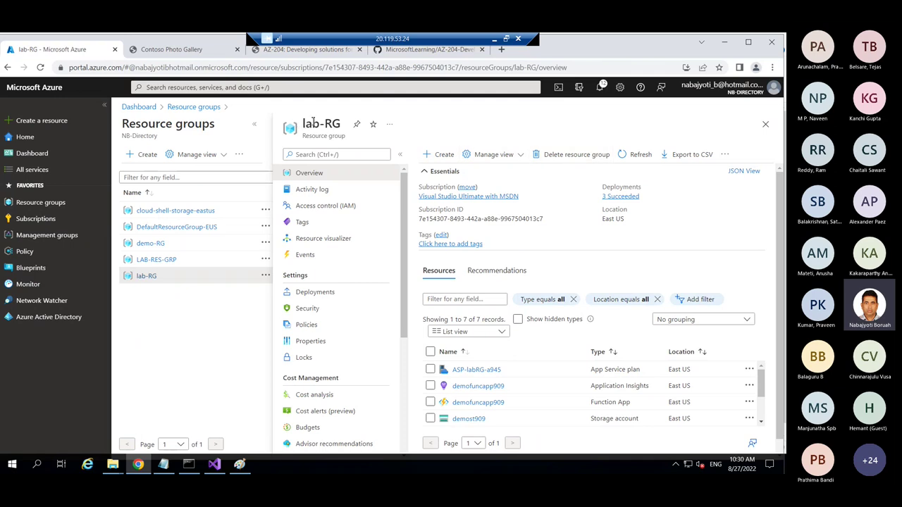
{"action": "left_click_drag", "start_coordinate": [302, 123], "coordinate": [340, 125]}
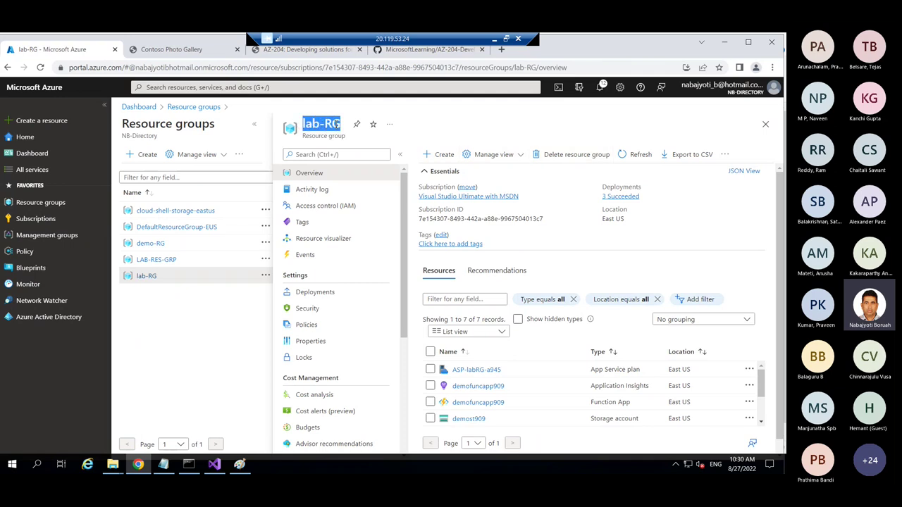
{"action": "right_click", "coordinate": [338, 130]}
{"action": "left_click", "coordinate": [339, 132]}
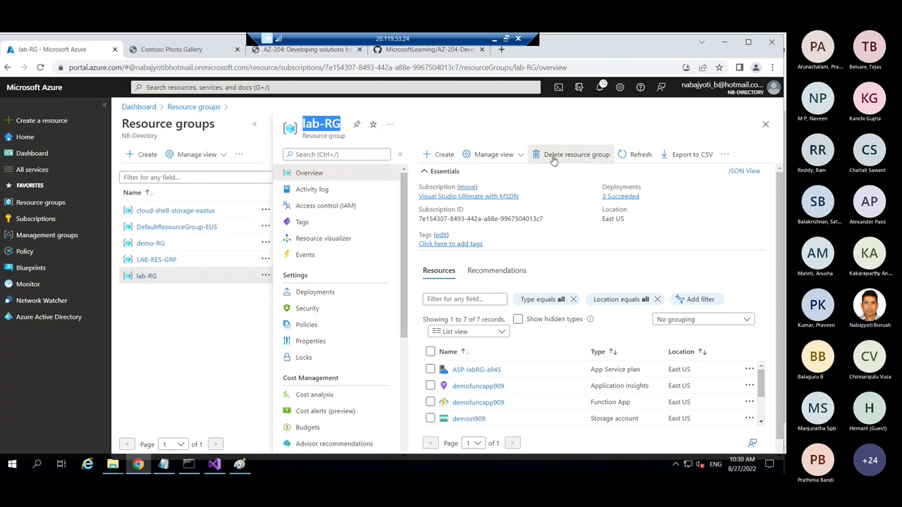
{"action": "left_click", "coordinate": [554, 154]}
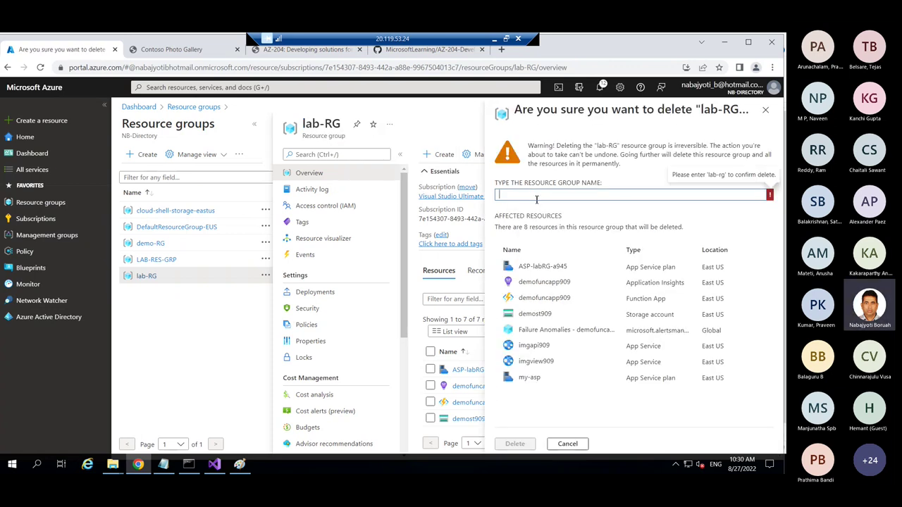
{"action": "key", "text": "ctrl+v"}
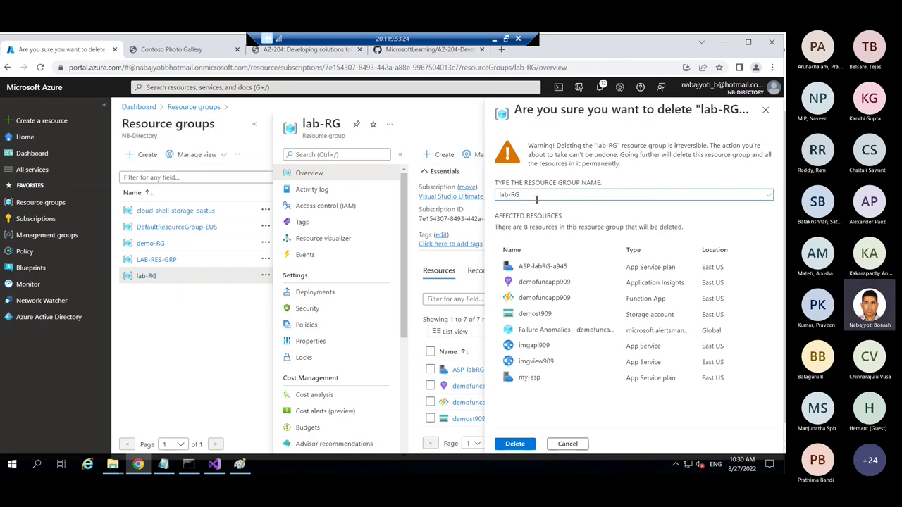
{"action": "left_click", "coordinate": [515, 444]}
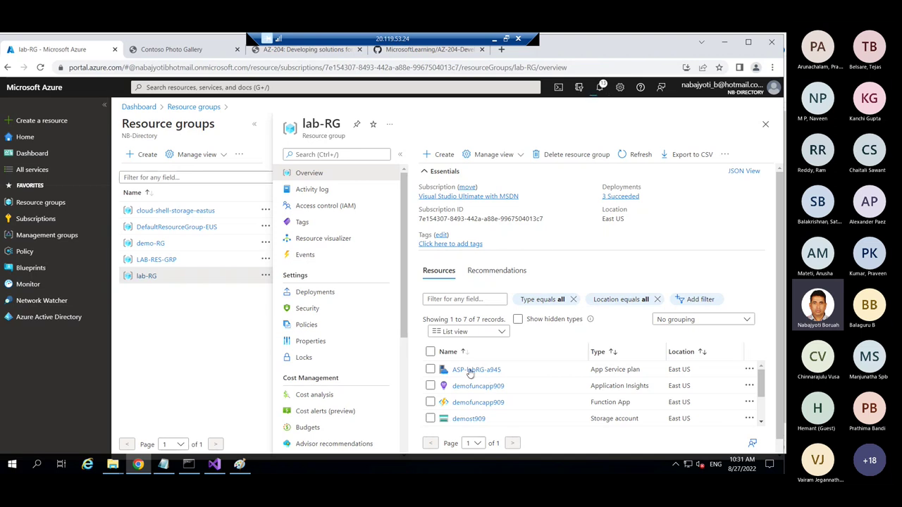
- Open the demo-RG resource group and collapse the resource groups list beside it
{"action": "scroll", "coordinate": [406, 322], "scroll_direction": "down", "scroll_amount": 1}
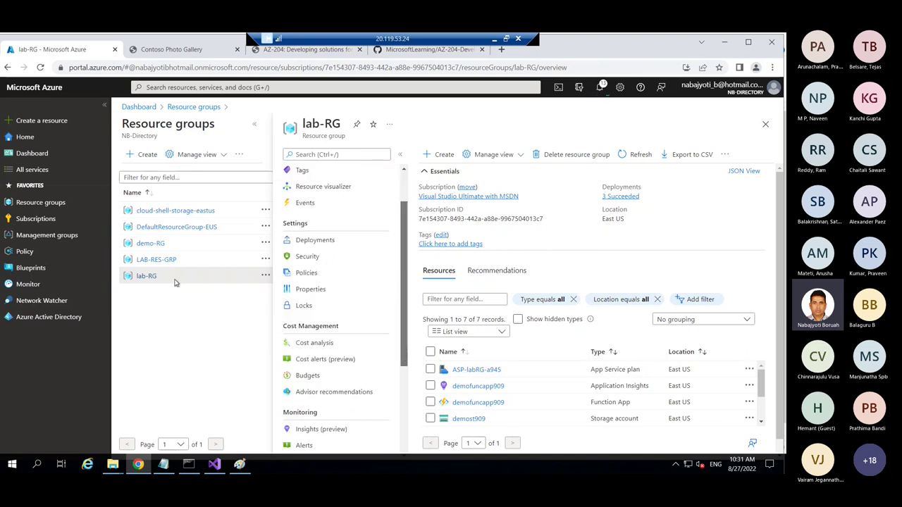
{"action": "left_click", "coordinate": [158, 245]}
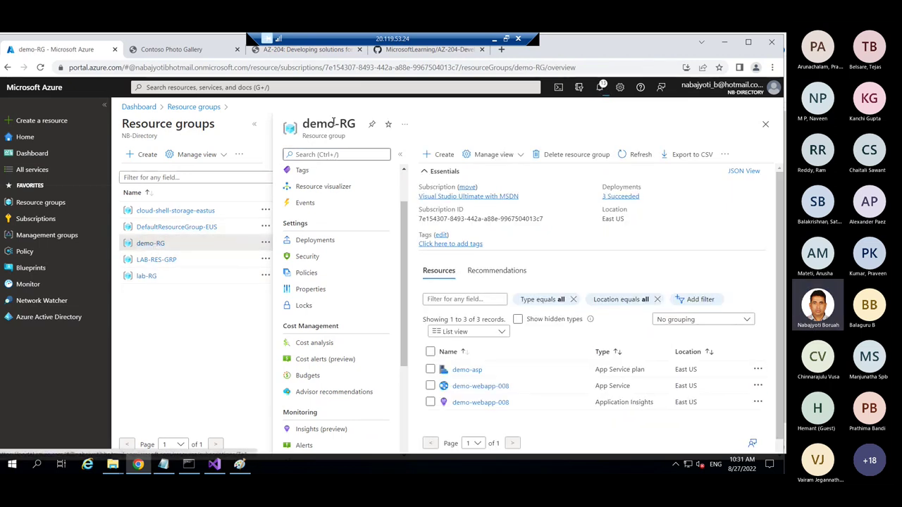
{"action": "left_click", "coordinate": [255, 127]}
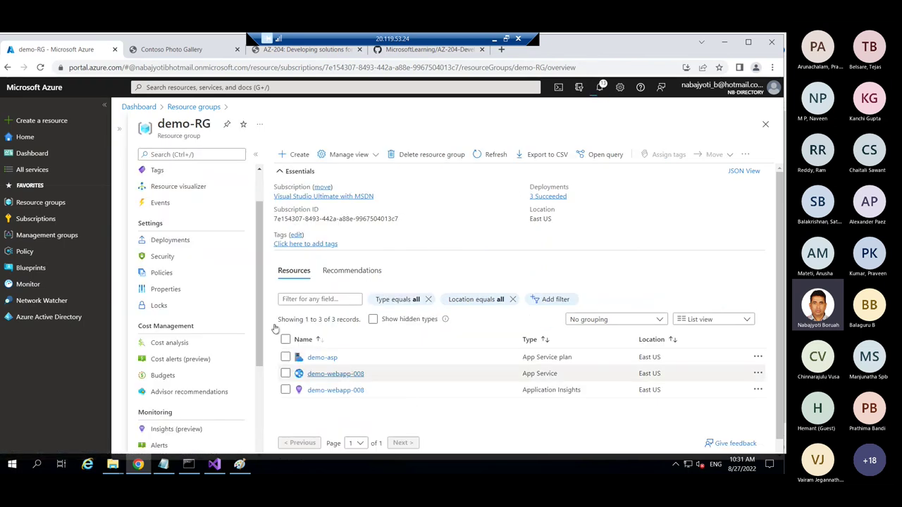
- Open the export template of demo-RG and examine the generated template JSON and the download option
{"action": "scroll", "coordinate": [260, 363], "scroll_direction": "down", "scroll_amount": 1}
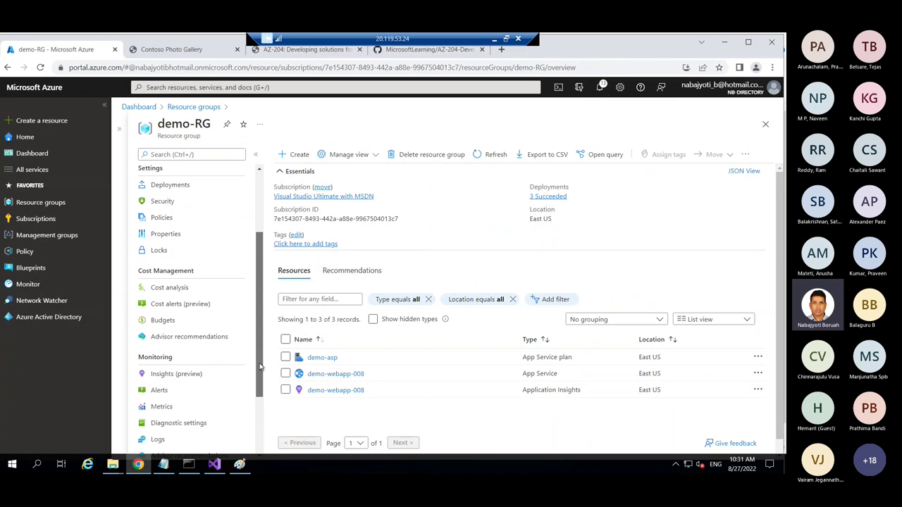
{"action": "scroll", "coordinate": [257, 409], "scroll_direction": "down", "scroll_amount": 1}
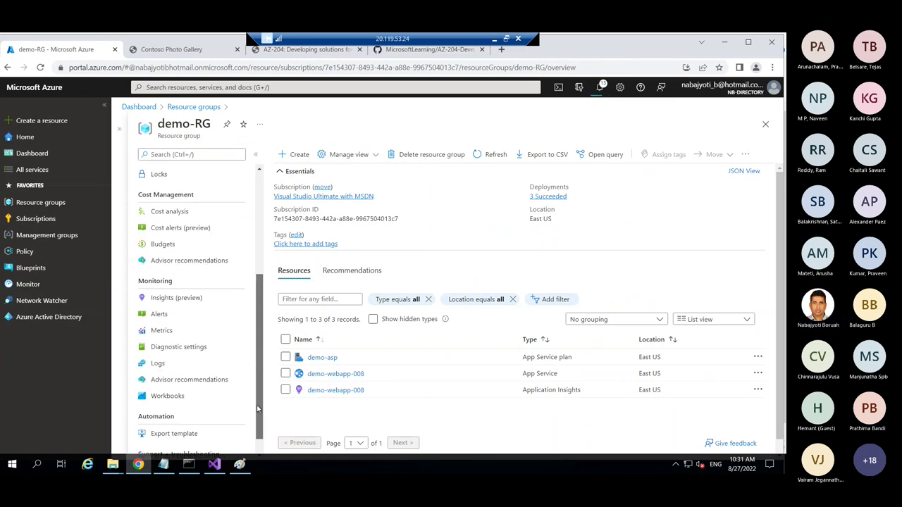
{"action": "scroll", "coordinate": [257, 408], "scroll_direction": "down", "scroll_amount": 1}
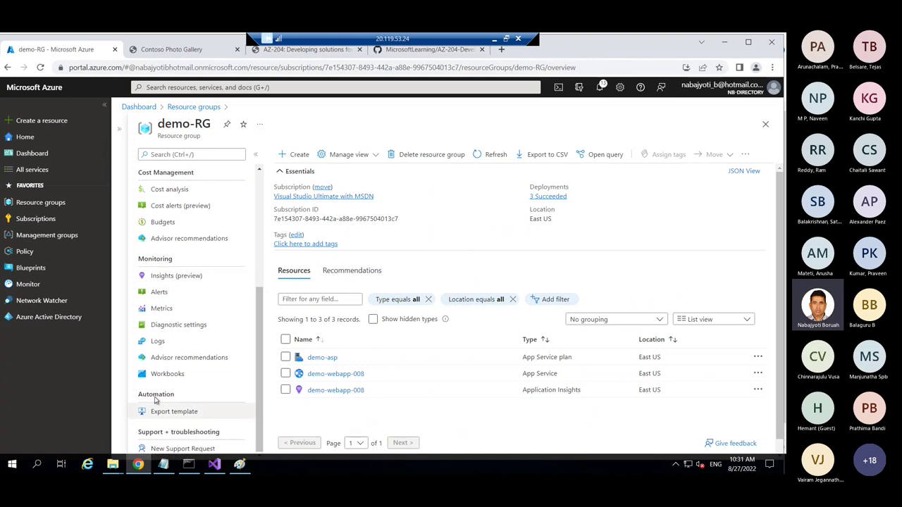
{"action": "left_click", "coordinate": [186, 414]}
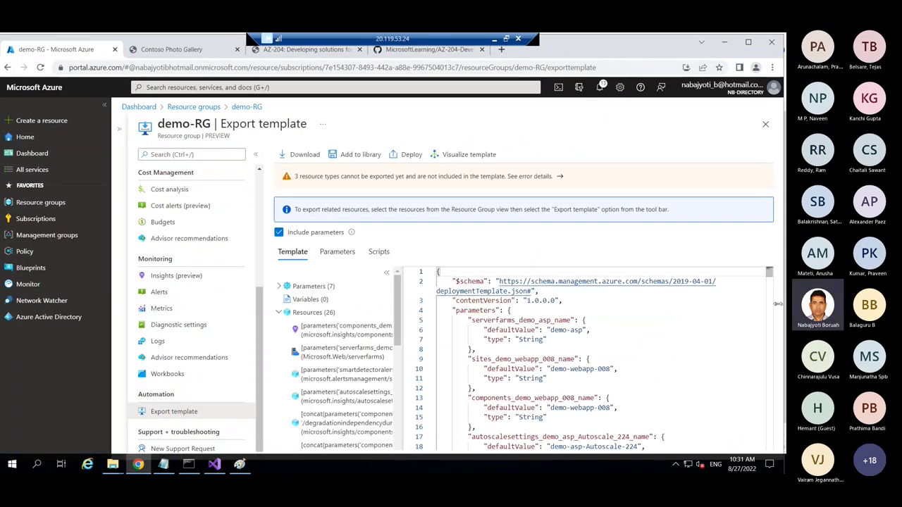
{"action": "left_click_drag", "start_coordinate": [770, 281], "coordinate": [783, 451]}
{"action": "left_click", "coordinate": [305, 155]}
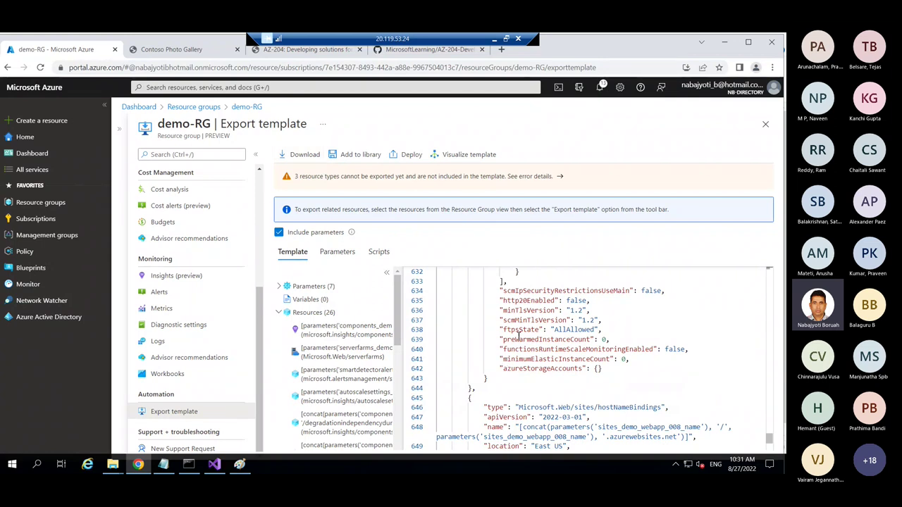
- Return to the list of all resource groups and briefly view the demo-RG overview before closing it
{"action": "left_click", "coordinate": [50, 203]}
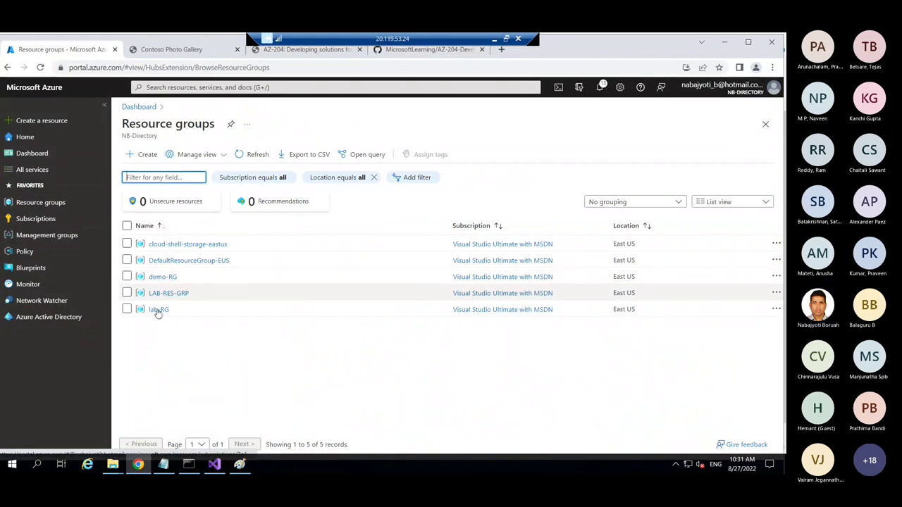
{"action": "left_click", "coordinate": [150, 277]}
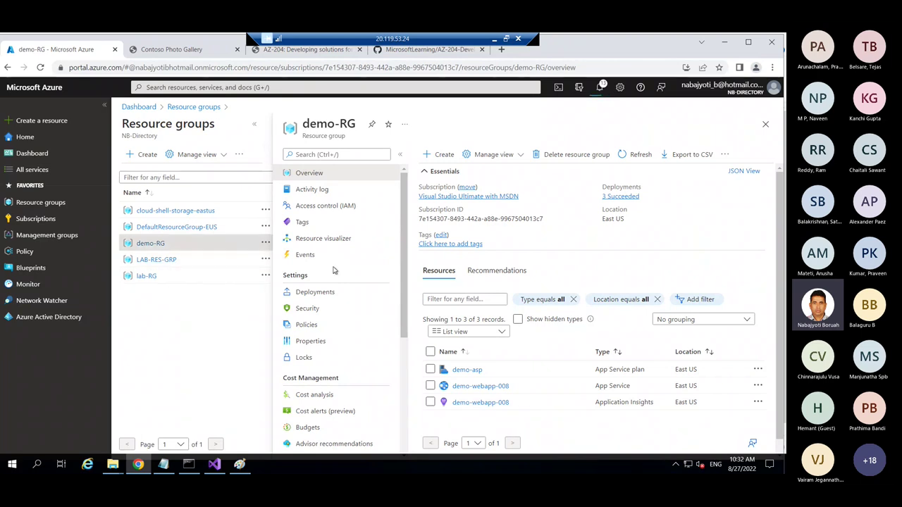
{"action": "left_click", "coordinate": [766, 125]}
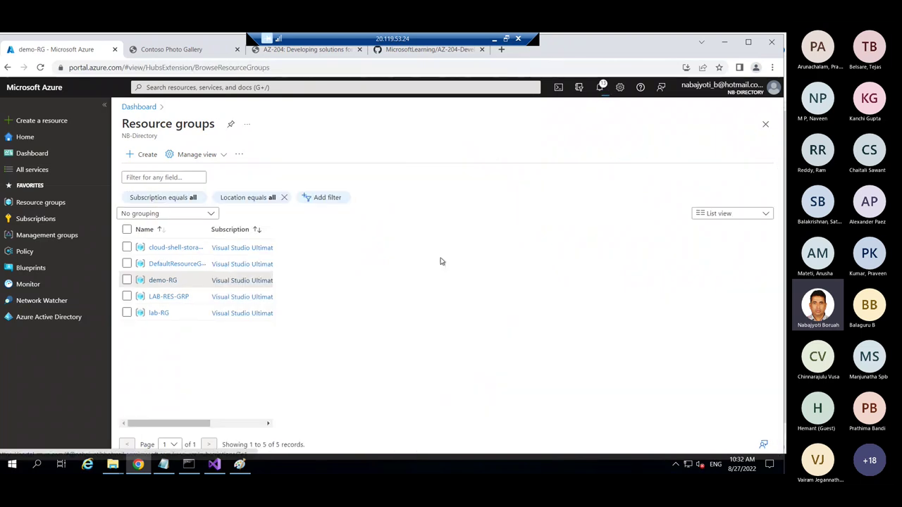
- Delete the cloud-shell-storage-eastus resource group with its storage account, confirming with the name cloud-shell-storage-eastus
{"action": "left_click", "coordinate": [178, 244]}
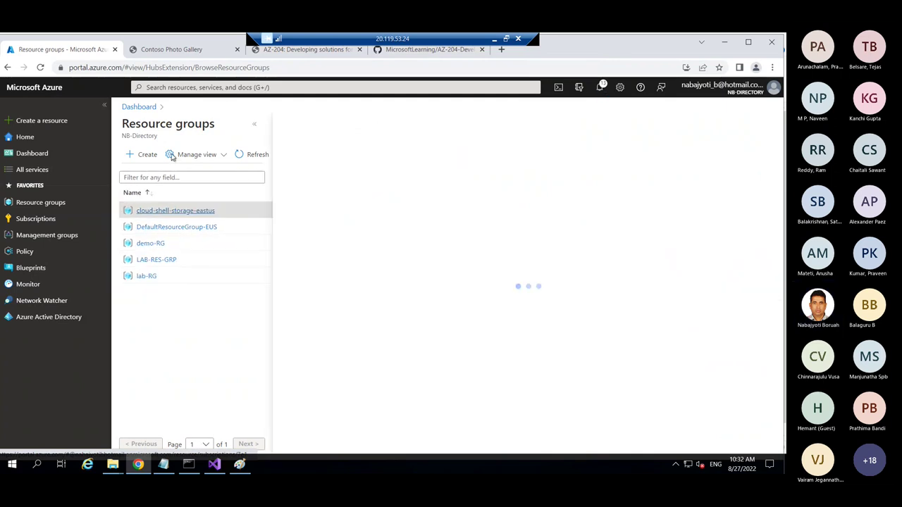
{"action": "left_click_drag", "start_coordinate": [302, 124], "coordinate": [451, 129]}
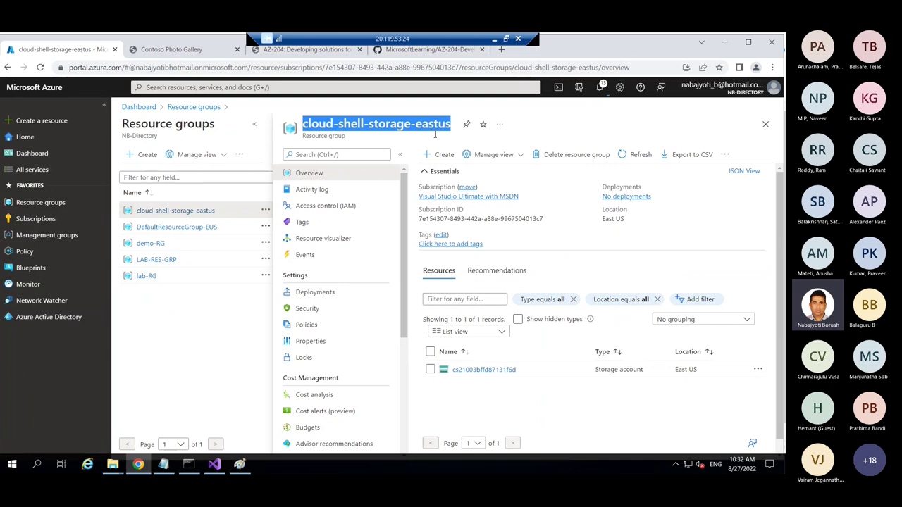
{"action": "right_click", "coordinate": [435, 134]}
{"action": "left_click", "coordinate": [521, 150]}
{"action": "left_click", "coordinate": [543, 154]}
{"action": "key", "text": "ctrl+v"}
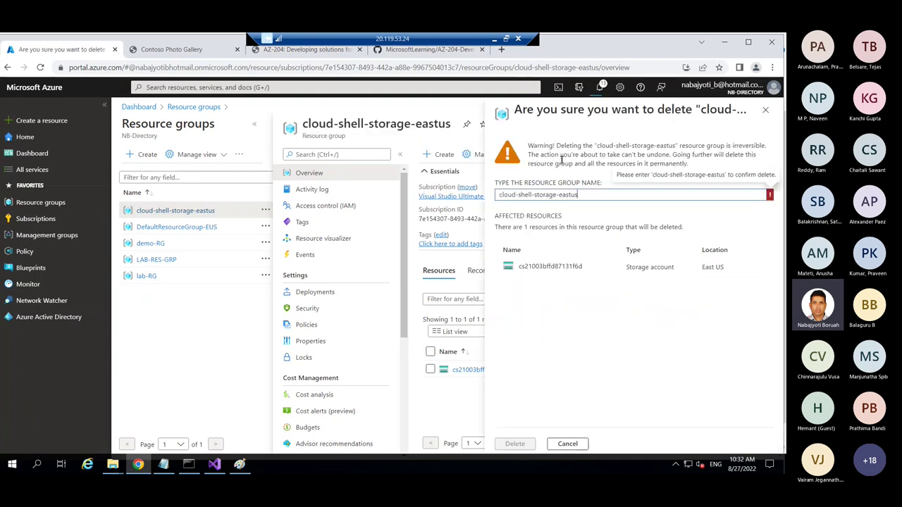
{"action": "left_click", "coordinate": [514, 444]}
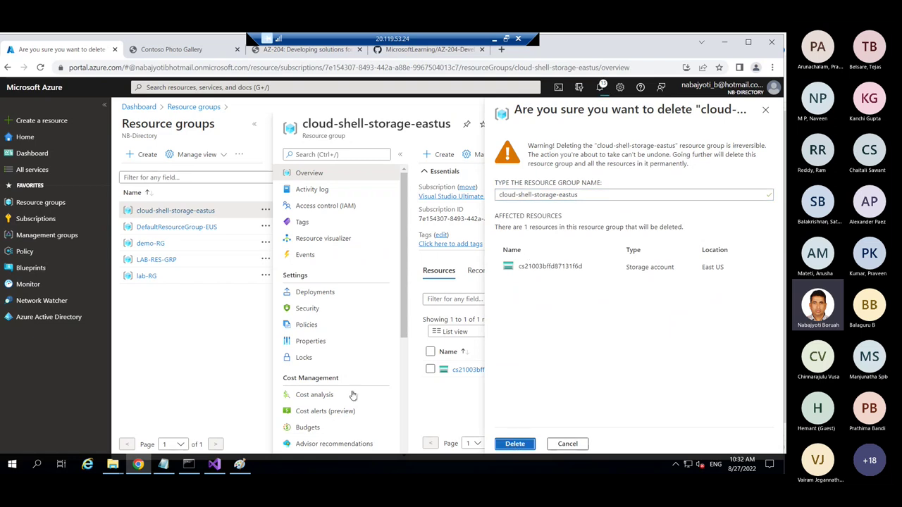
- Delete the DefaultResourceGroup-EUS resource group, confirming with its name, and check the deletion notifications
{"action": "left_click", "coordinate": [177, 227]}
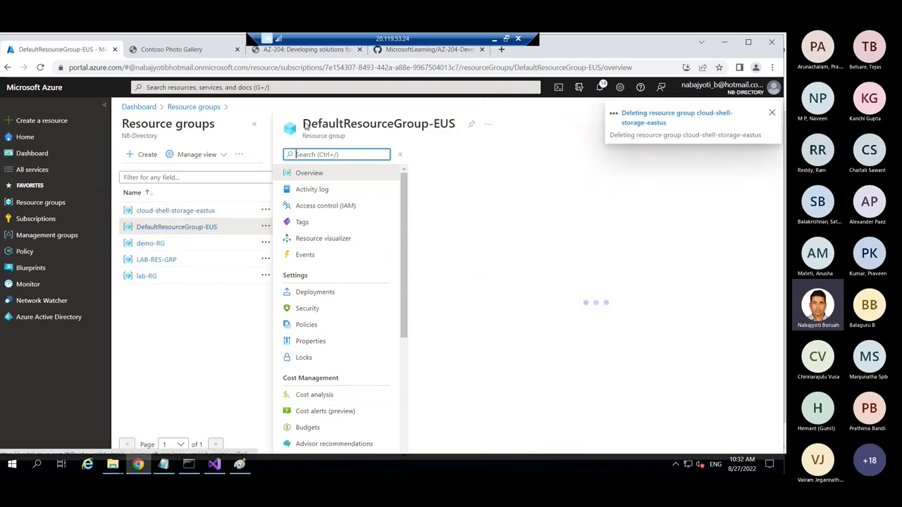
{"action": "left_click_drag", "start_coordinate": [303, 124], "coordinate": [457, 127]}
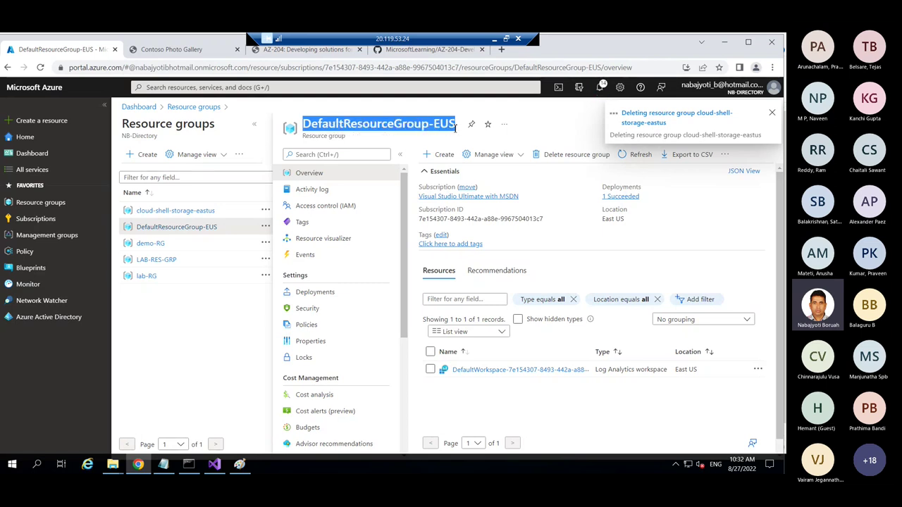
{"action": "left_click", "coordinate": [564, 157]}
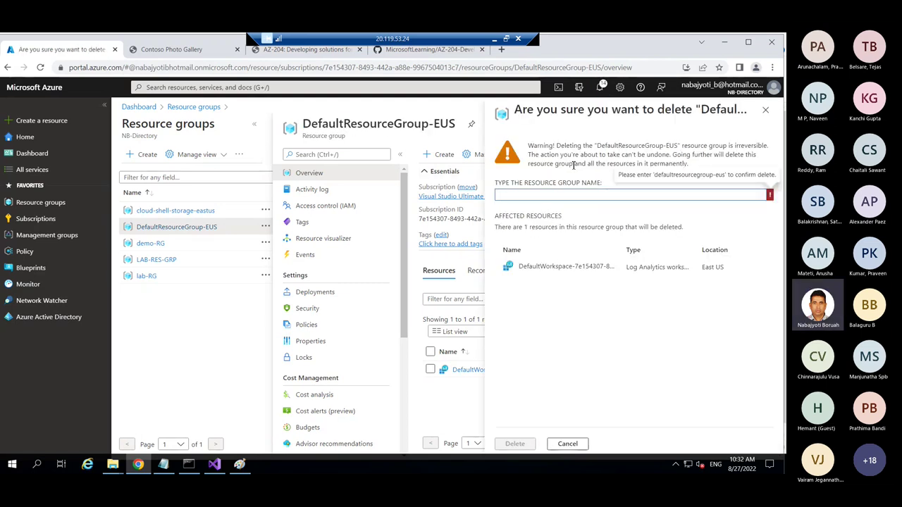
{"action": "key", "text": "ctrl+v"}
{"action": "left_click", "coordinate": [516, 444]}
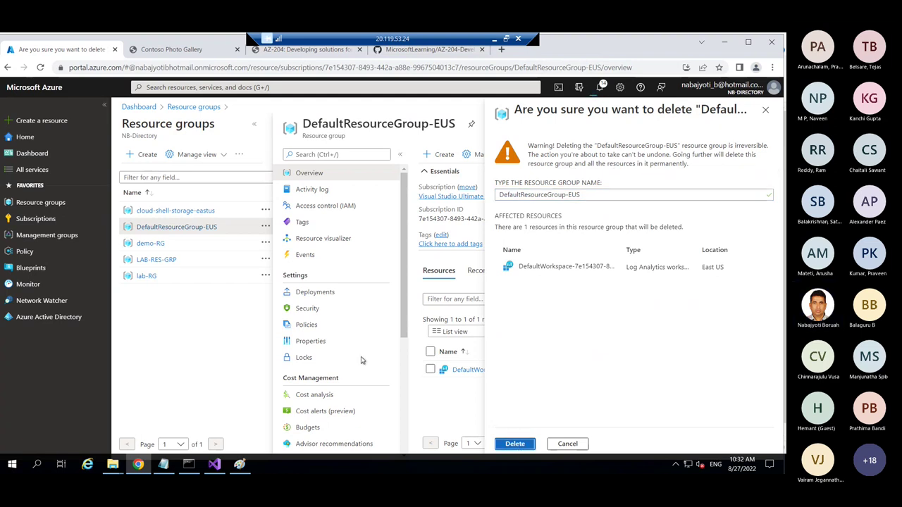
{"action": "left_click", "coordinate": [629, 128]}
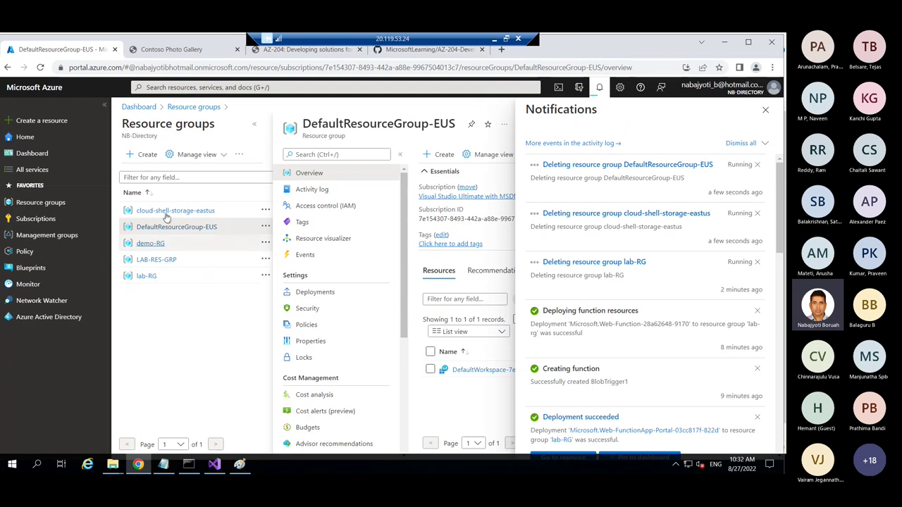
- Delete the demo-RG resource group with all its resources, confirming with the name demo-RG
{"action": "left_click", "coordinate": [151, 243]}
{"action": "left_click_drag", "start_coordinate": [304, 124], "coordinate": [361, 127]}
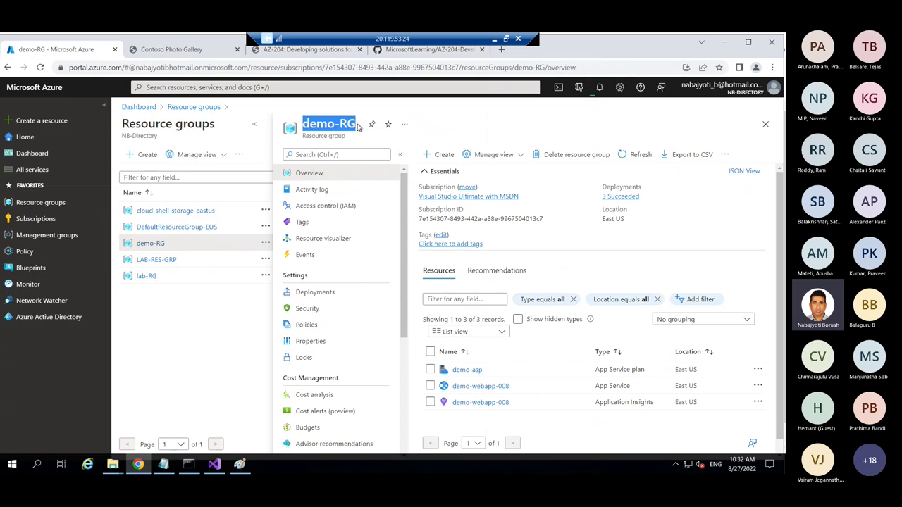
{"action": "left_click", "coordinate": [570, 155]}
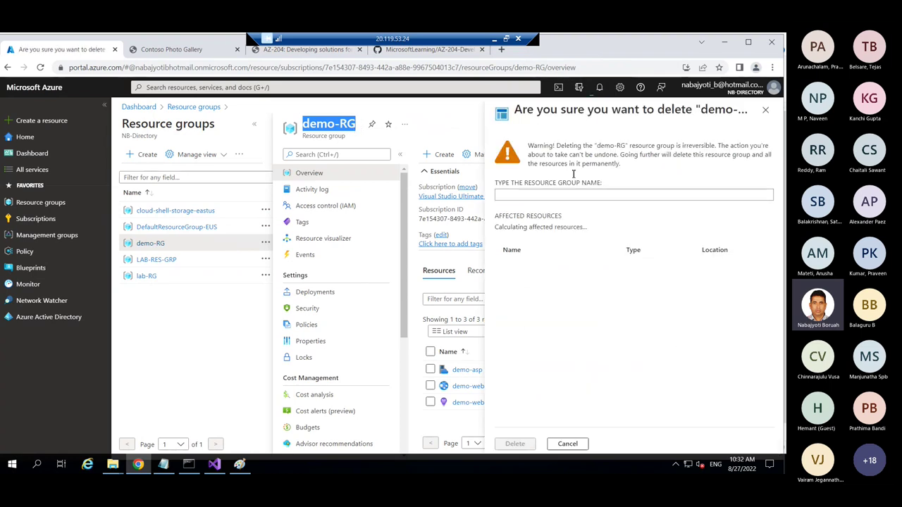
{"action": "key", "text": "ctrl+v"}
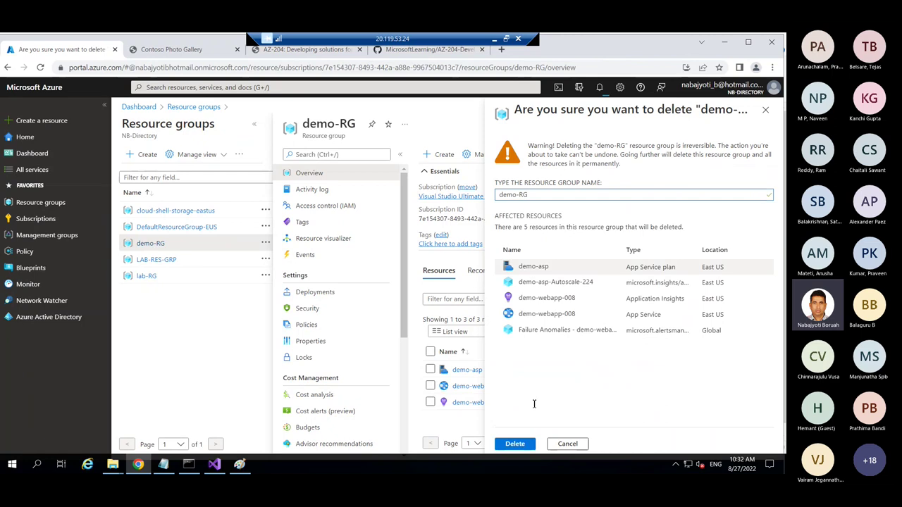
{"action": "left_click", "coordinate": [515, 444]}
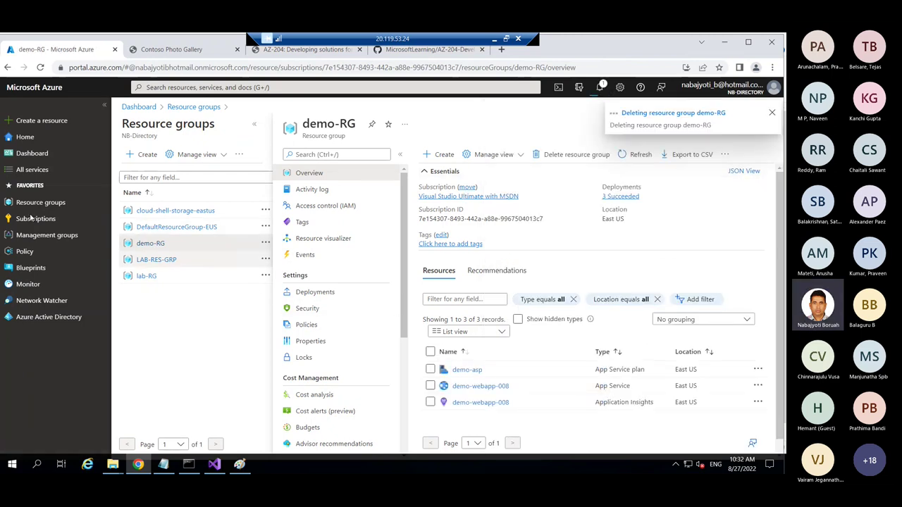
- Remove the lab-RG Resources tile from the az-204 dashboard and save the dashboard
{"action": "left_click", "coordinate": [40, 155]}
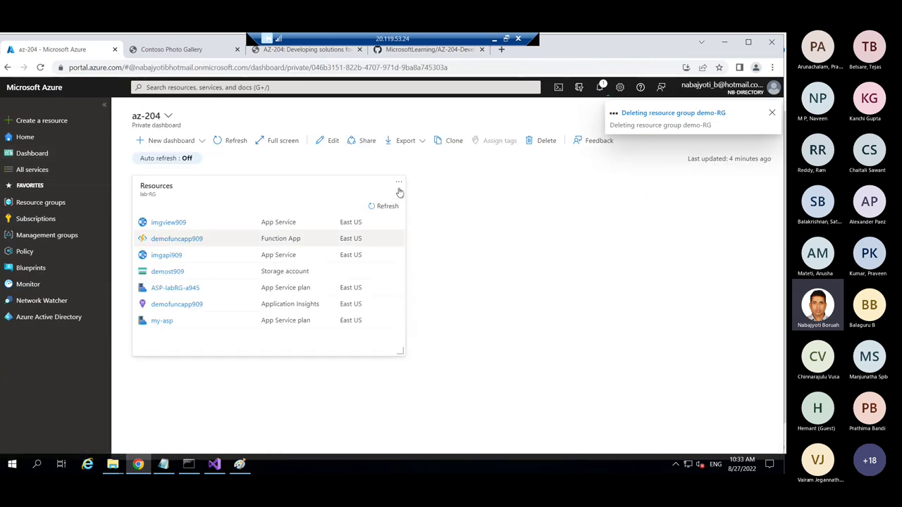
{"action": "left_click", "coordinate": [399, 183]}
{"action": "left_click", "coordinate": [448, 254]}
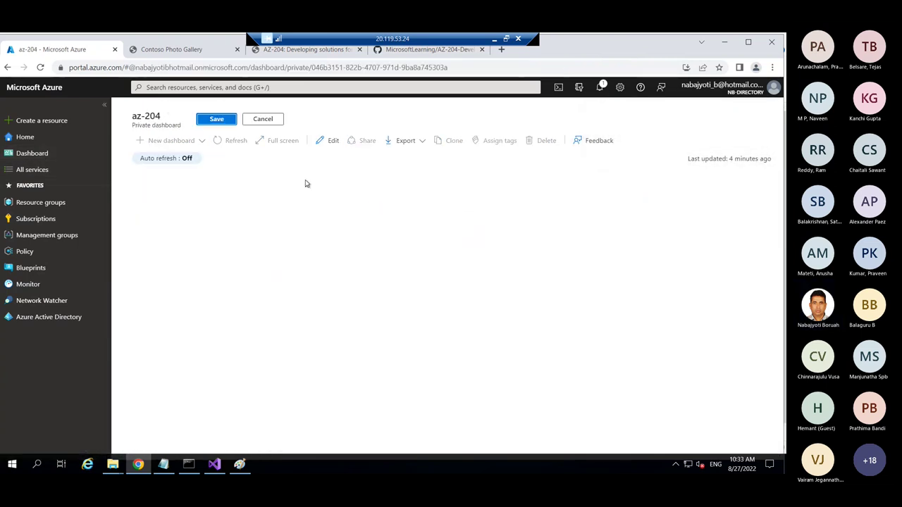
{"action": "left_click", "coordinate": [225, 122]}
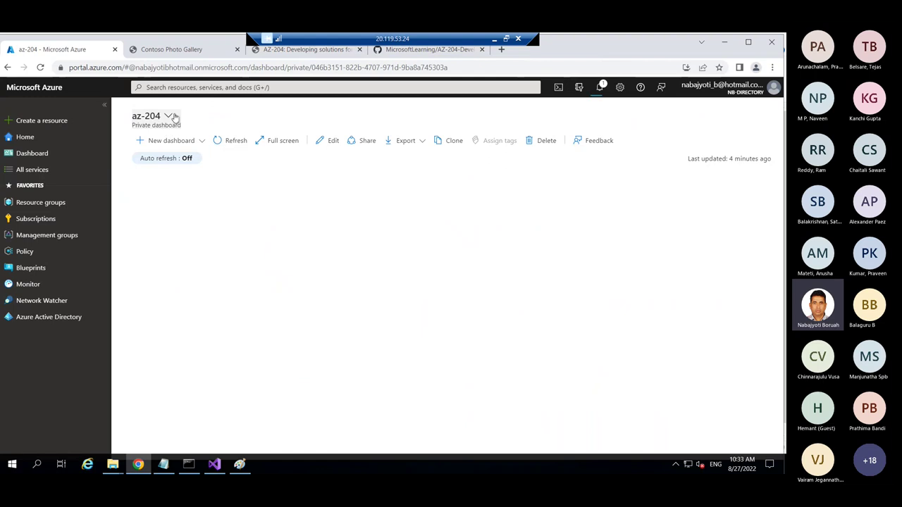
- Switch to My Dashboard, open the LAB-VM virtual machine and stop it, confirming the shutdown
{"action": "left_click", "coordinate": [173, 120]}
{"action": "left_click", "coordinate": [181, 155]}
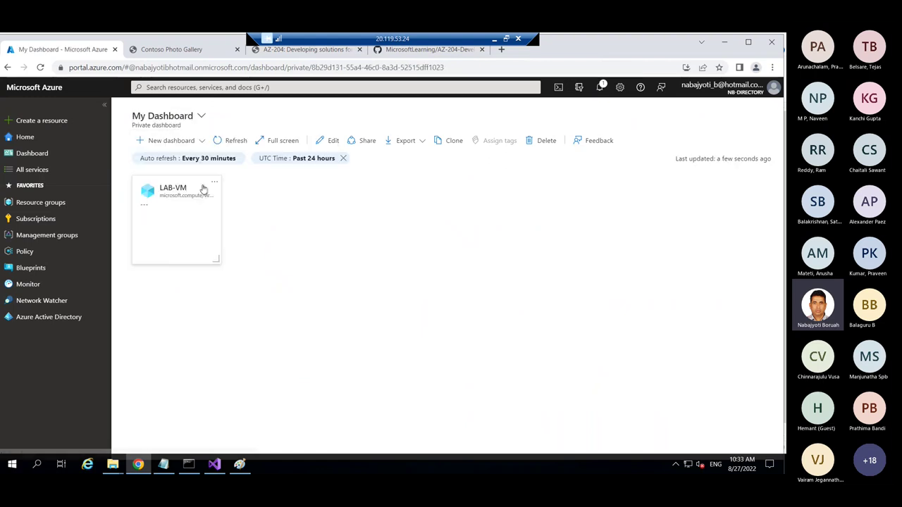
{"action": "left_click", "coordinate": [182, 222]}
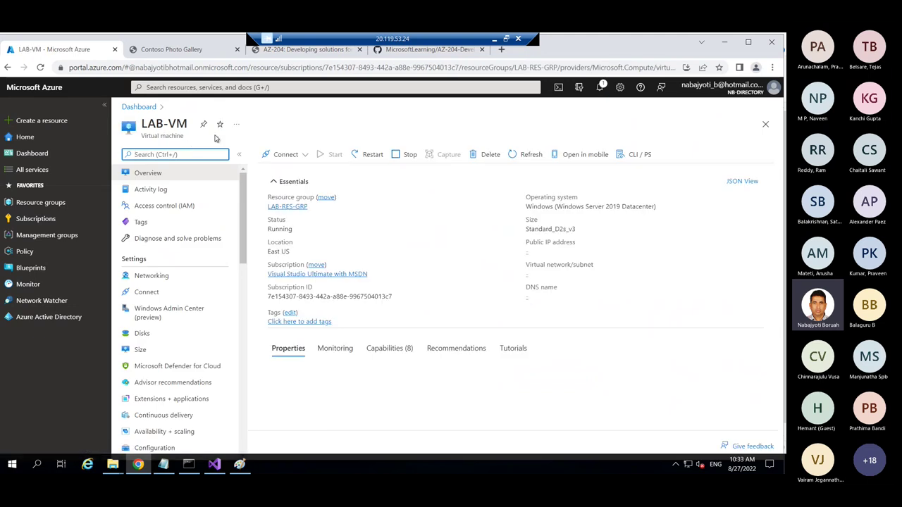
{"action": "left_click_drag", "start_coordinate": [146, 124], "coordinate": [180, 124]}
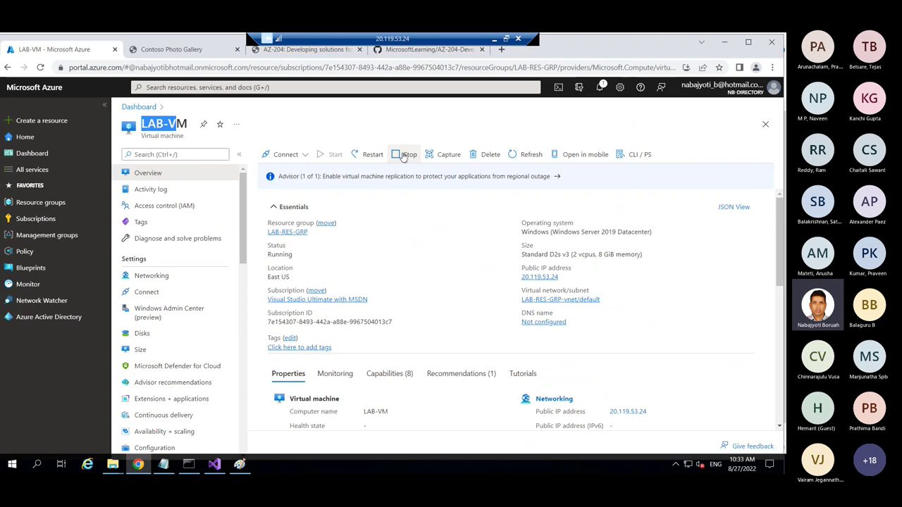
{"action": "left_click", "coordinate": [404, 155]}
{"action": "left_click", "coordinate": [279, 208]}
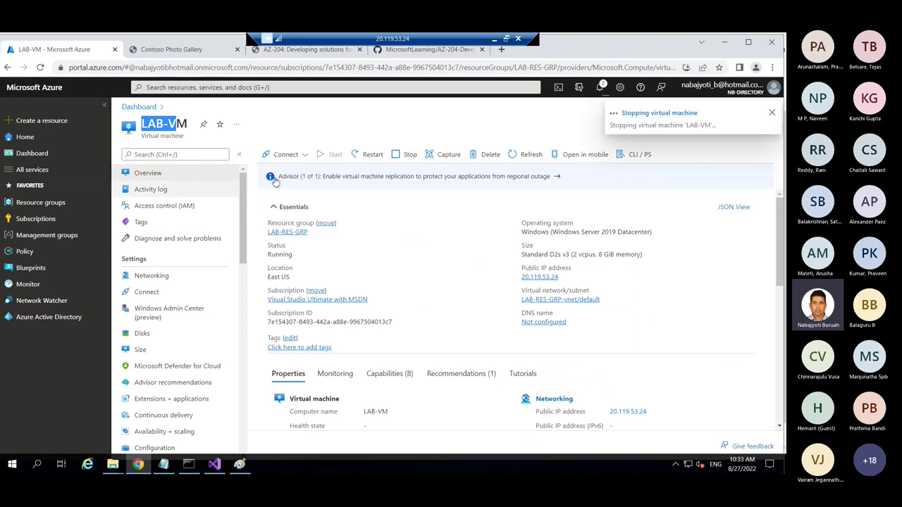
{"action": "key", "text": "alt+Tab"}
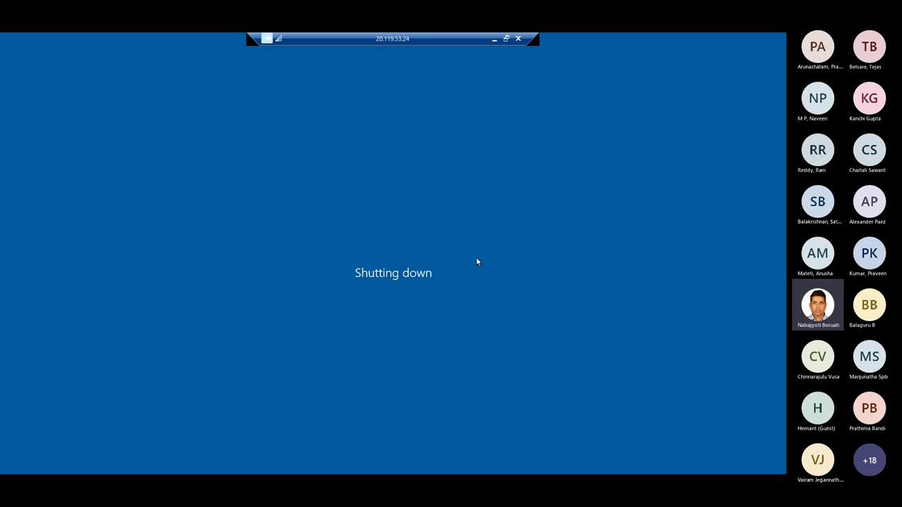